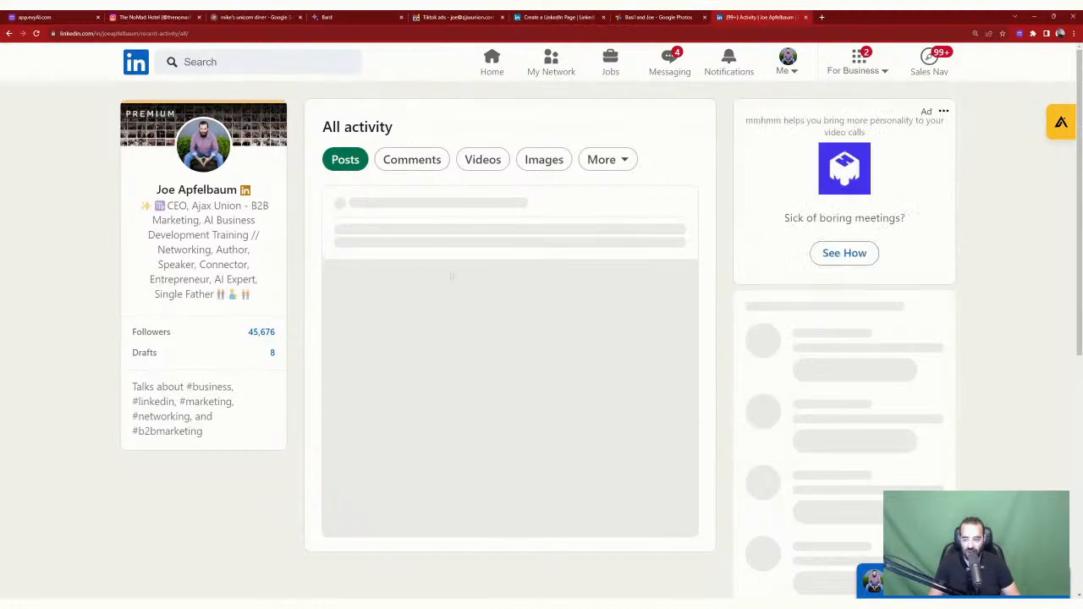
Step: Give the LinkedIn Lesson live-video post a Love heart reaction
scroll(508, 236, down, 3)
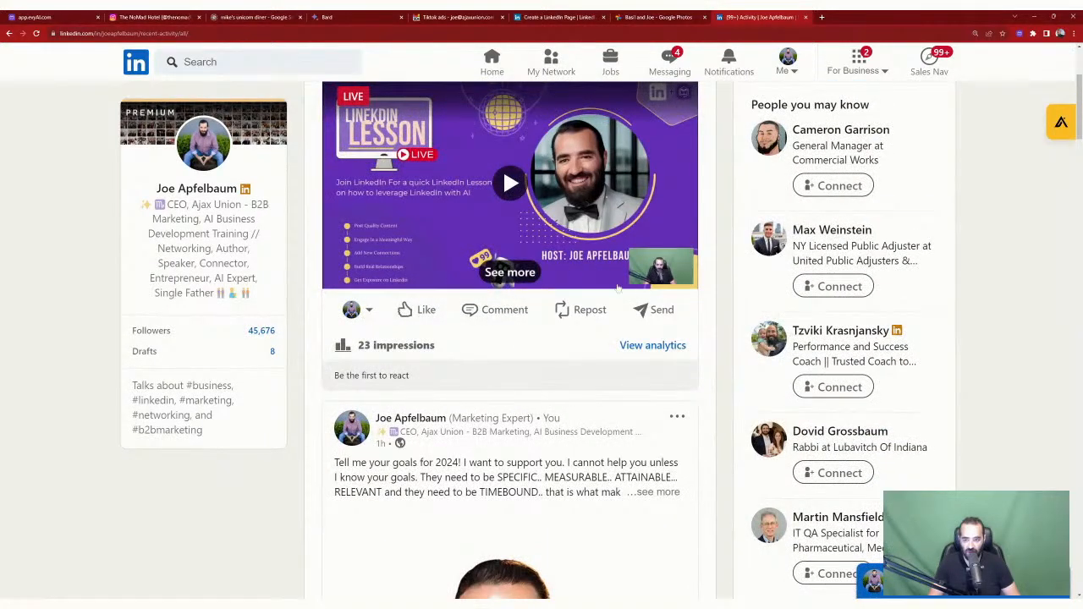
mouse_move(418, 310)
click(476, 264)
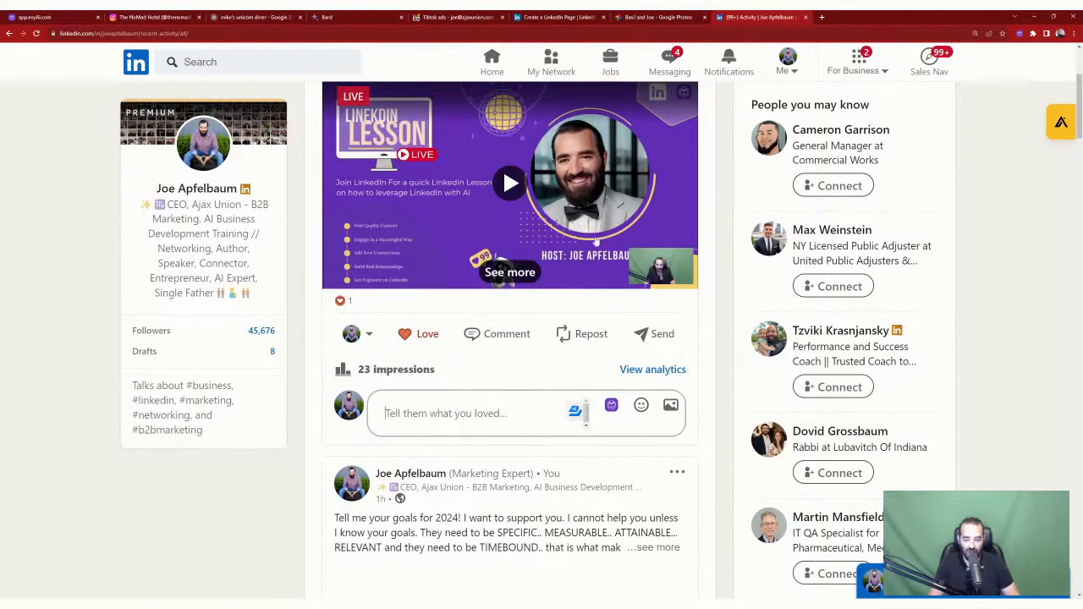
scroll(574, 260, up, 3)
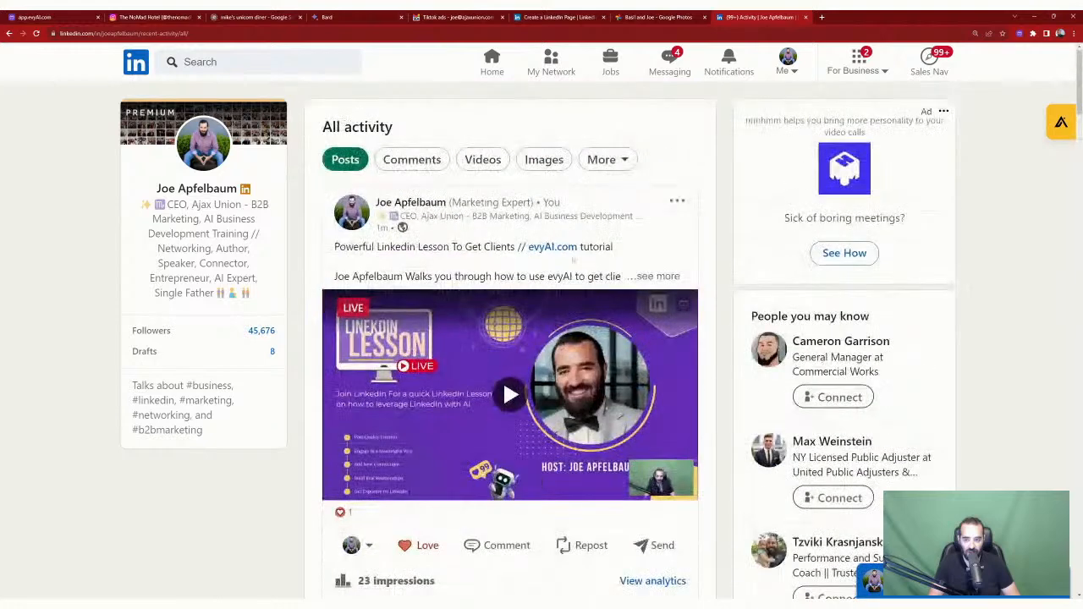
scroll(664, 216, down, 4)
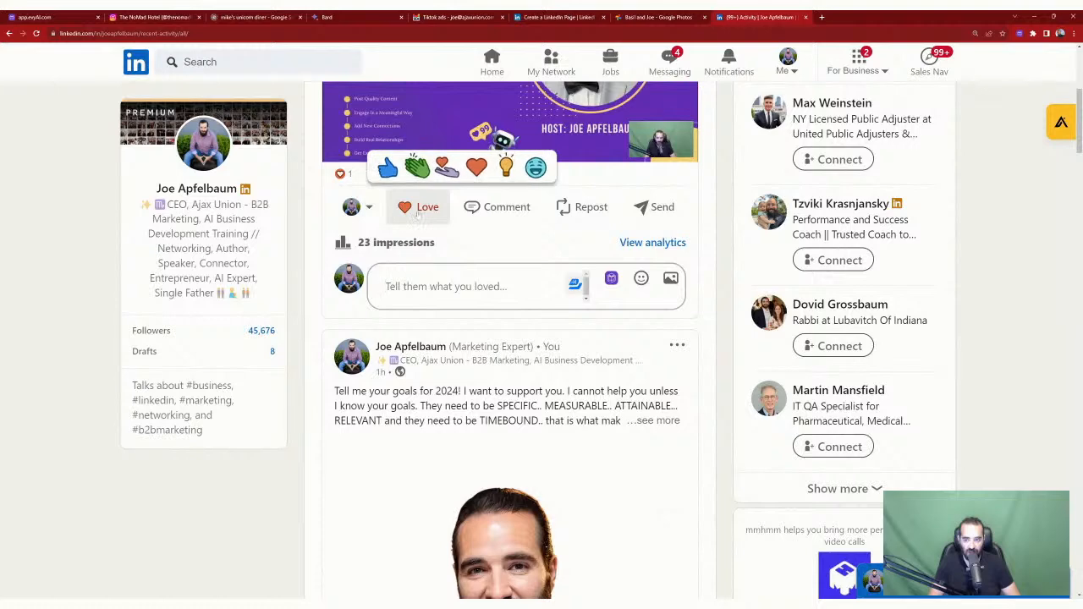
Step: Switch to acting as the evyAI page and react to the post with Celebrate
click(359, 213)
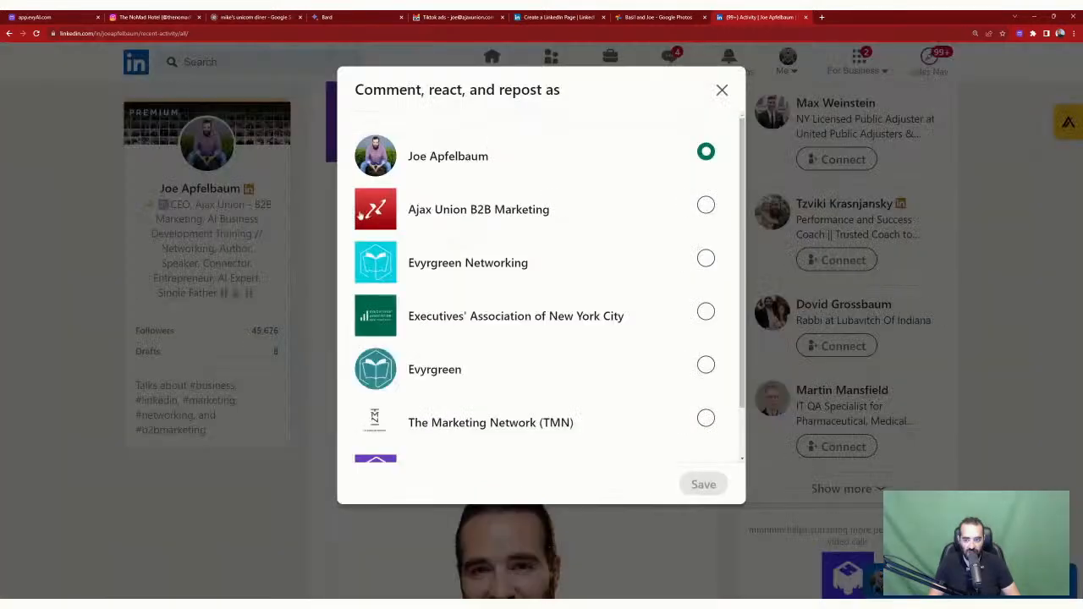
scroll(550, 386, down, 1)
click(706, 413)
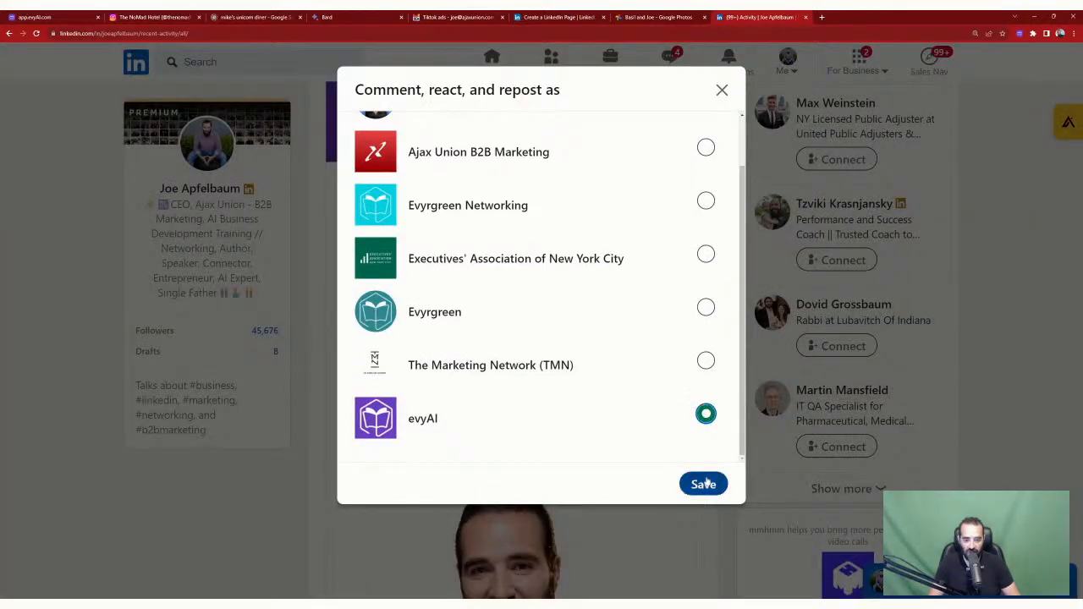
click(703, 484)
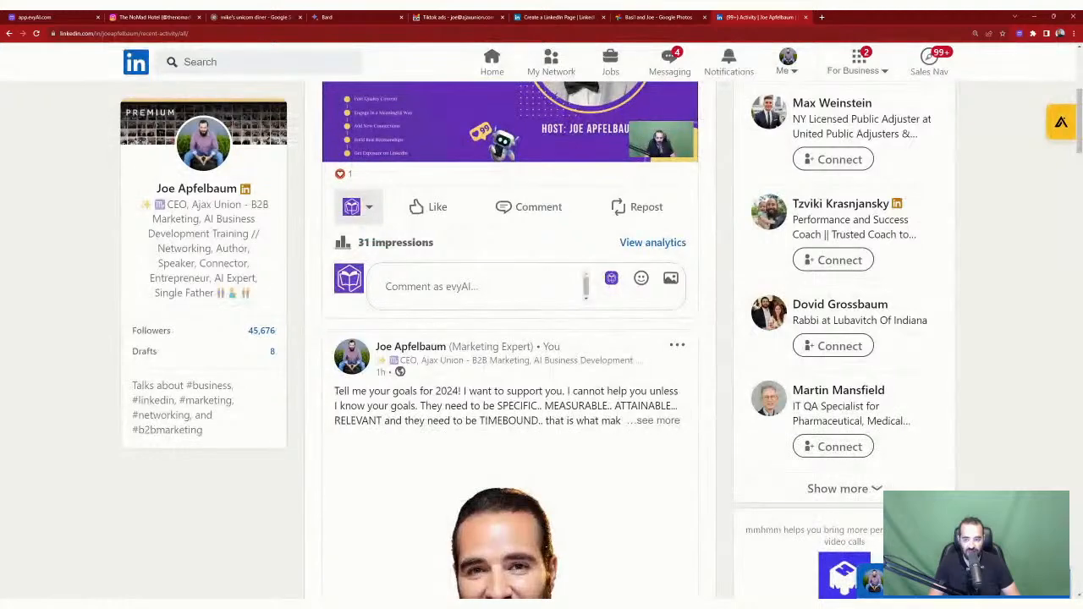
scroll(349, 244, up, 2)
mouse_move(423, 337)
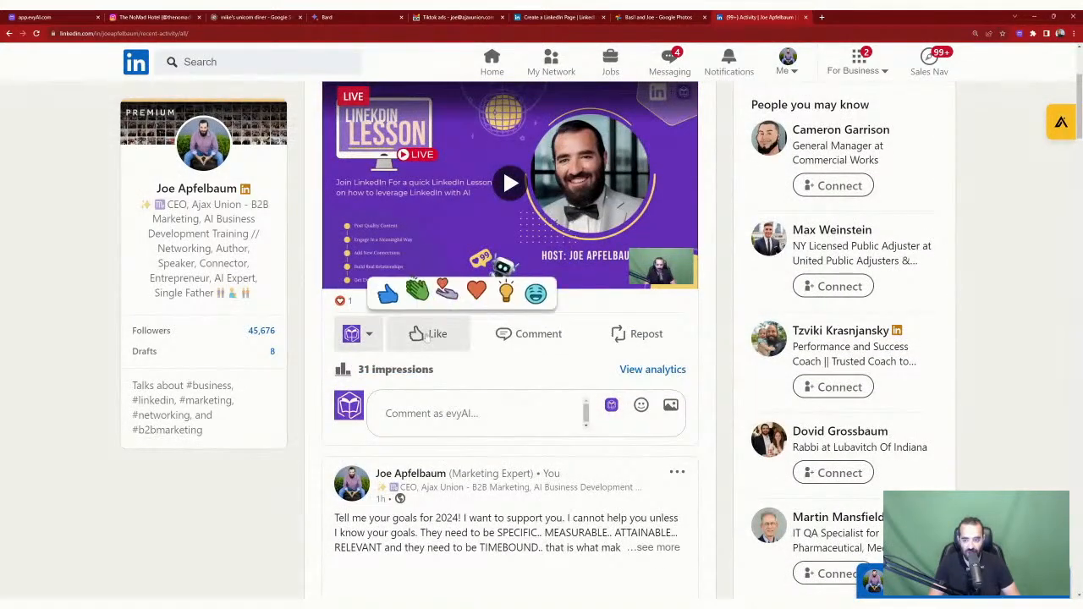
click(424, 301)
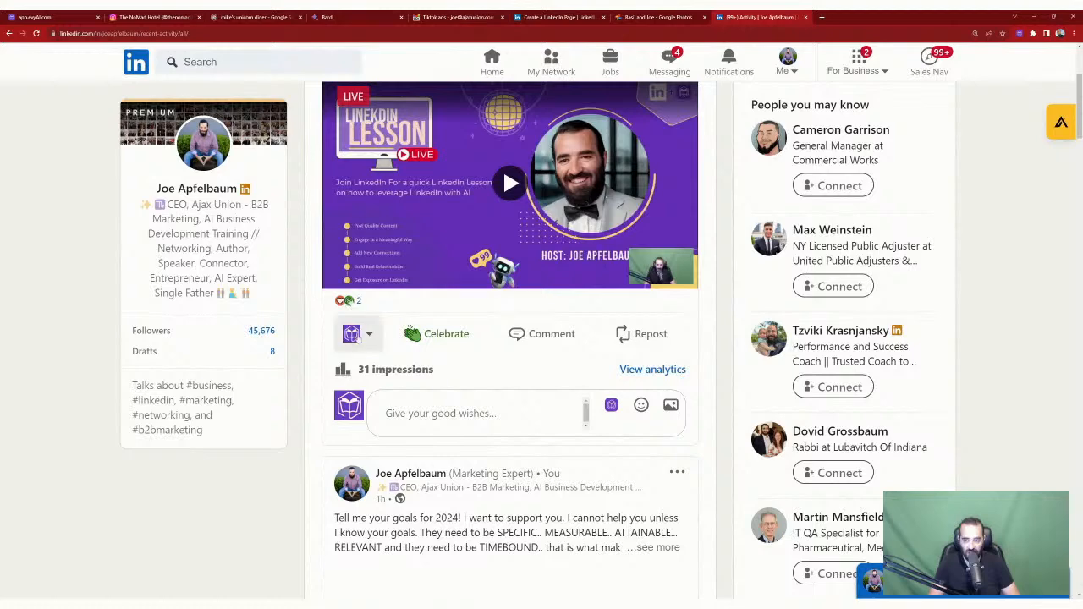
Step: Switch to acting as Ajax Union B2B Marketing and add an Insightful reaction
click(355, 333)
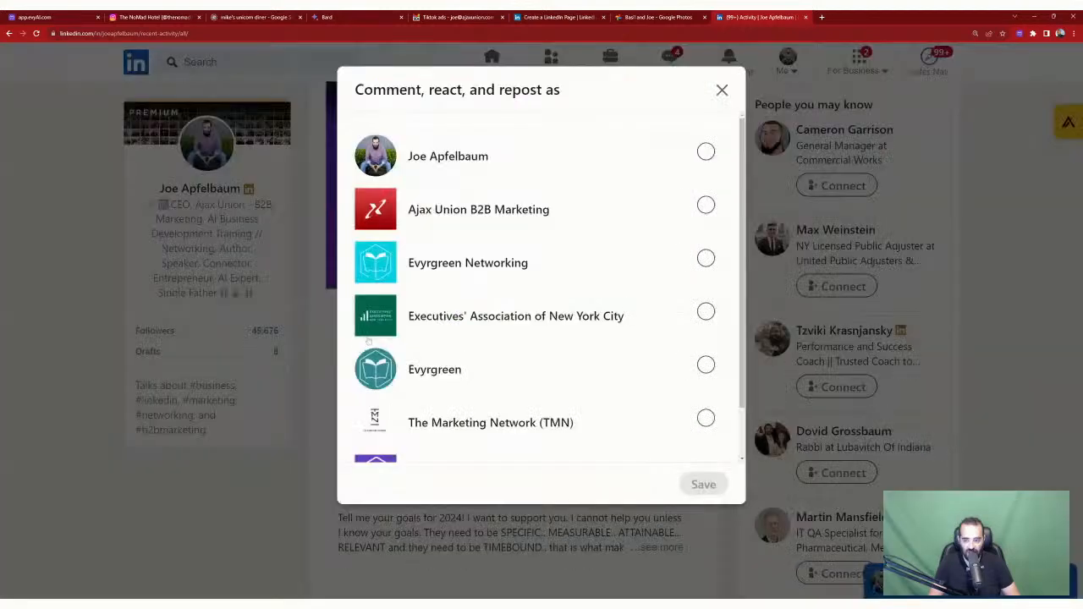
click(705, 205)
click(703, 483)
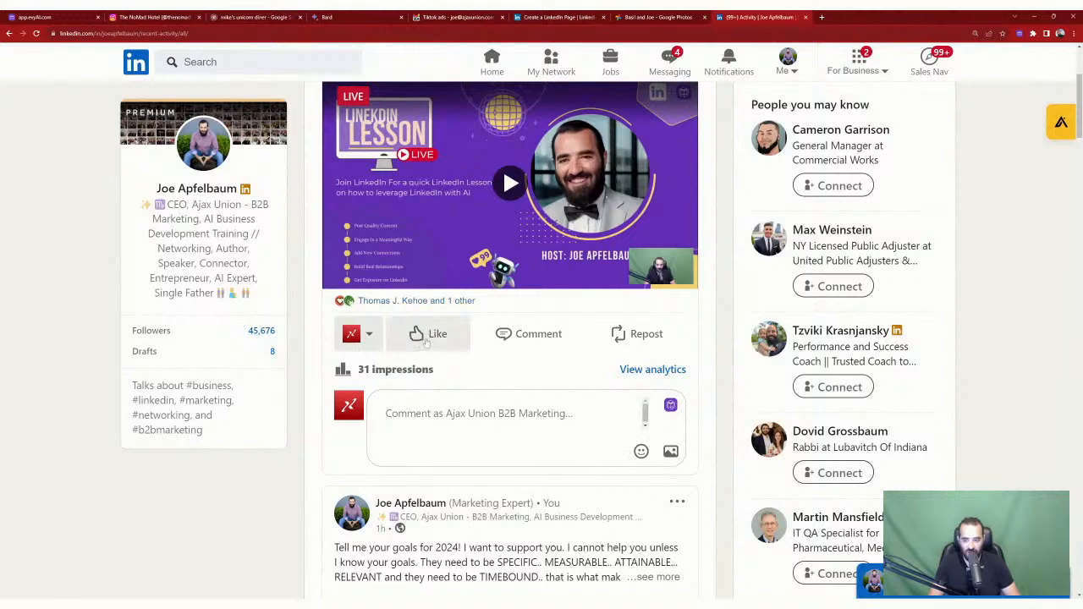
mouse_move(430, 334)
click(502, 290)
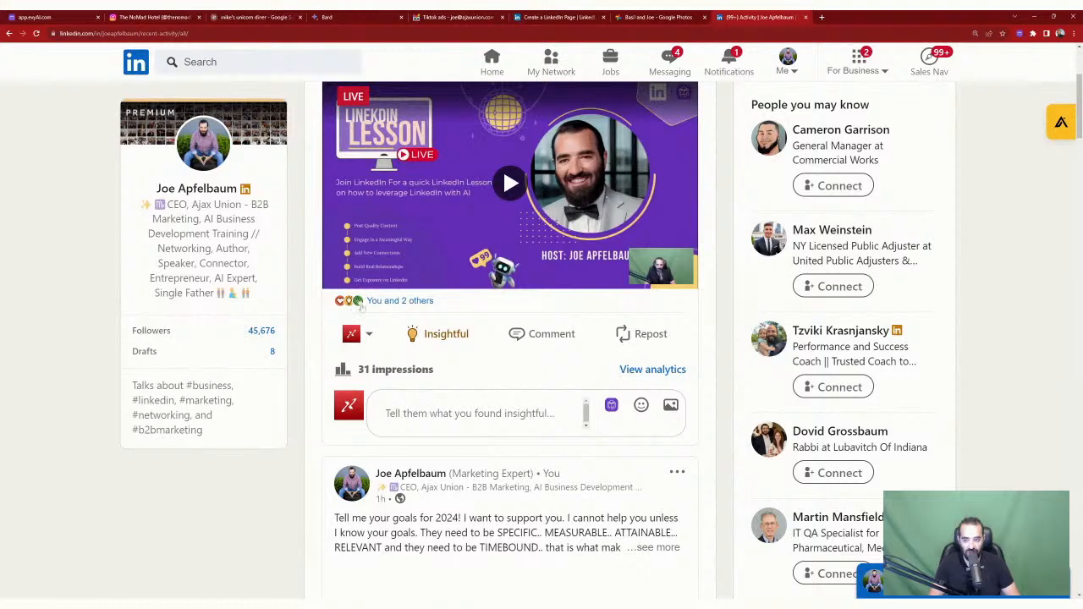
click(457, 413)
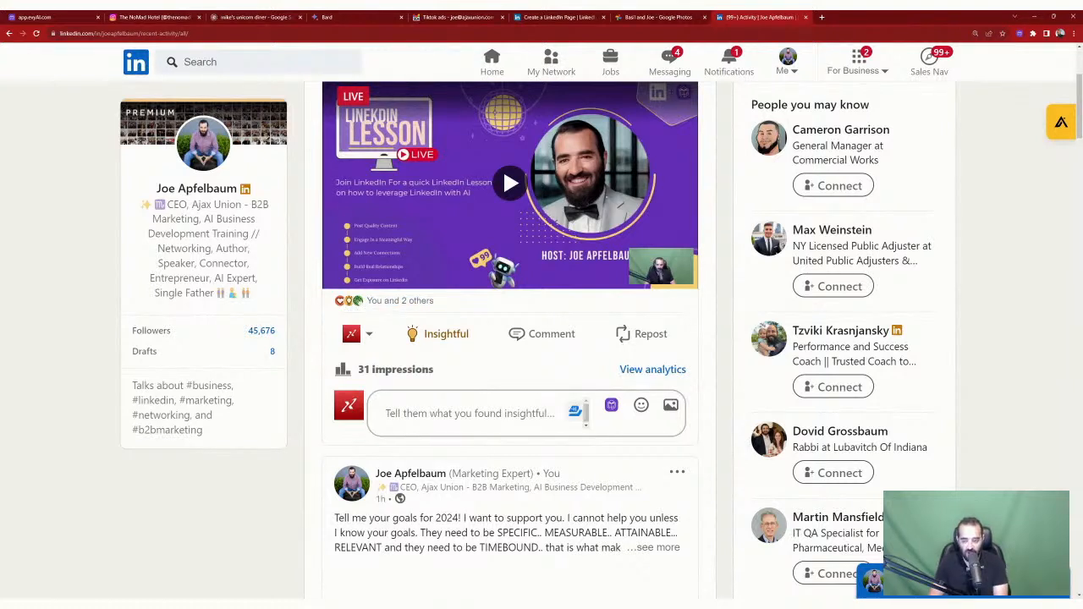
Step: Post the comment 'Check out ajaxunion.com for a funnel strategy video.' on the video post
text(Check out ajaxu)
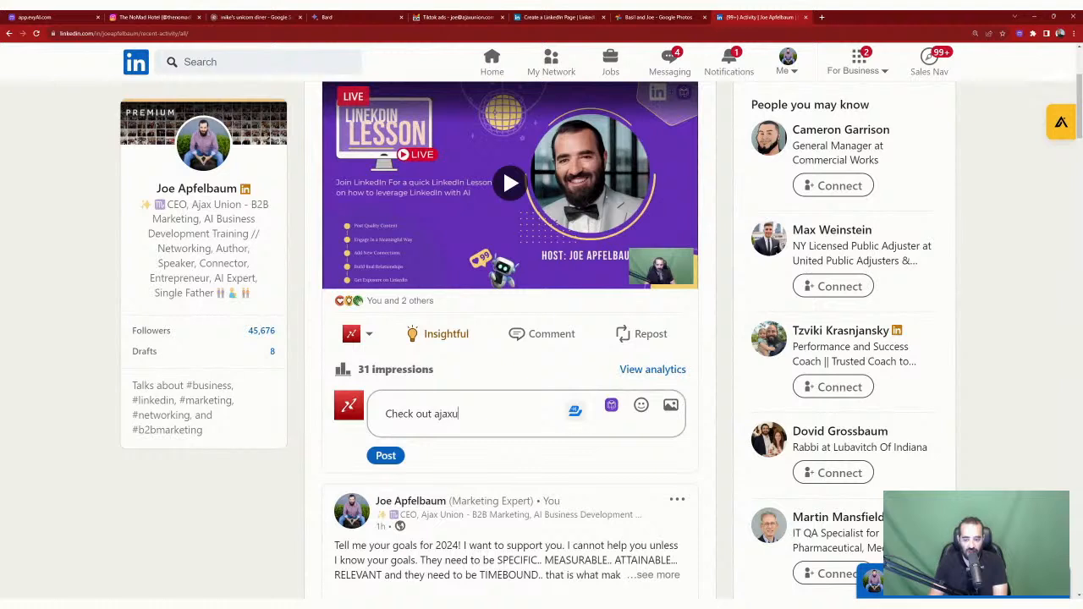
text(nion.com for a f)
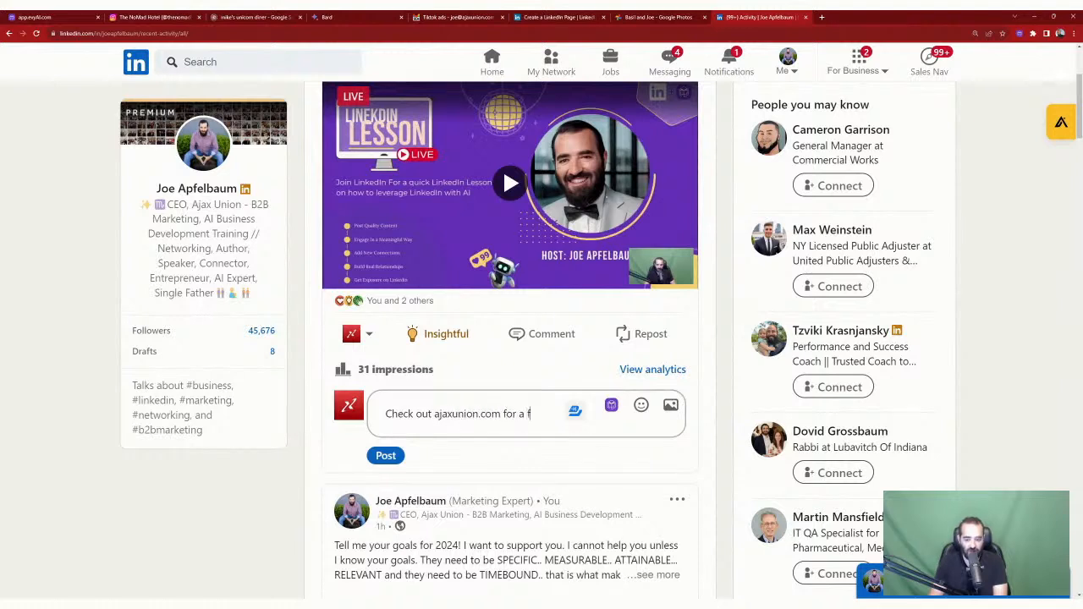
text(unbnenel strategy)
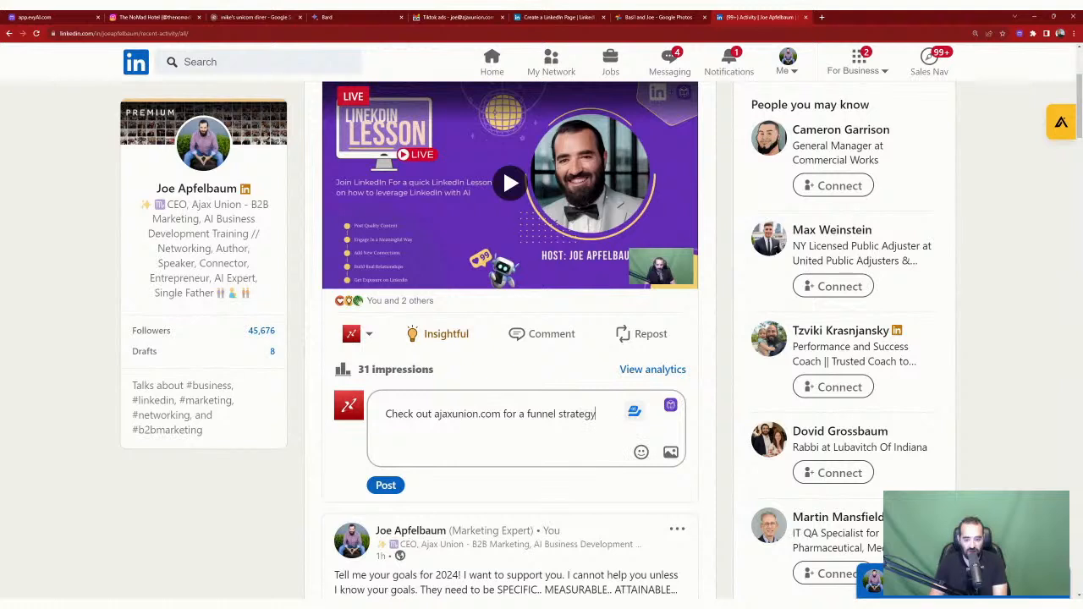
text( video.)
click(386, 485)
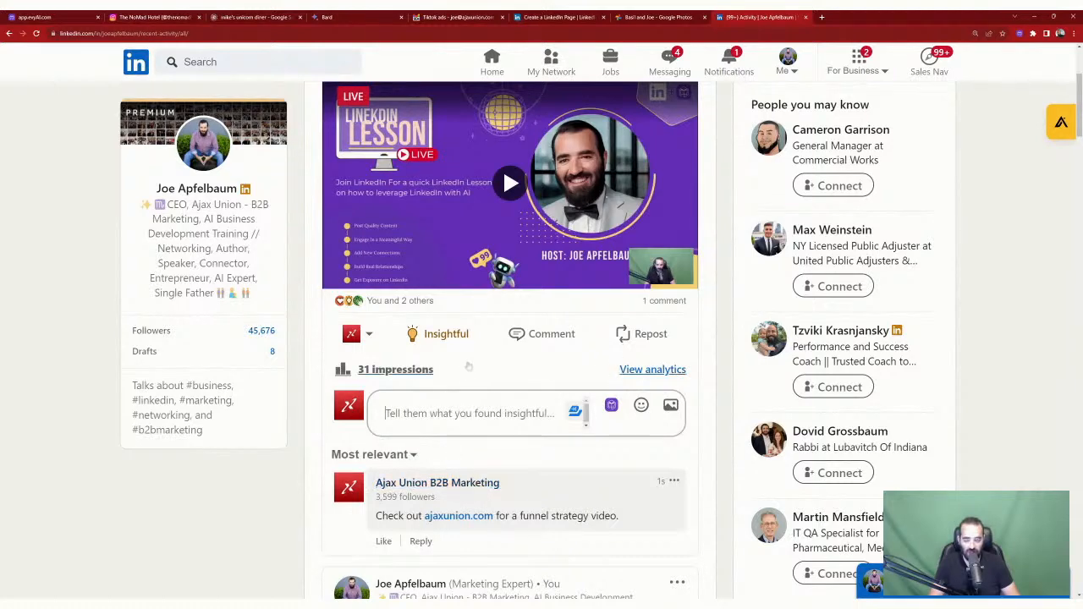
scroll(481, 361, up, 1)
scroll(482, 362, up, 2)
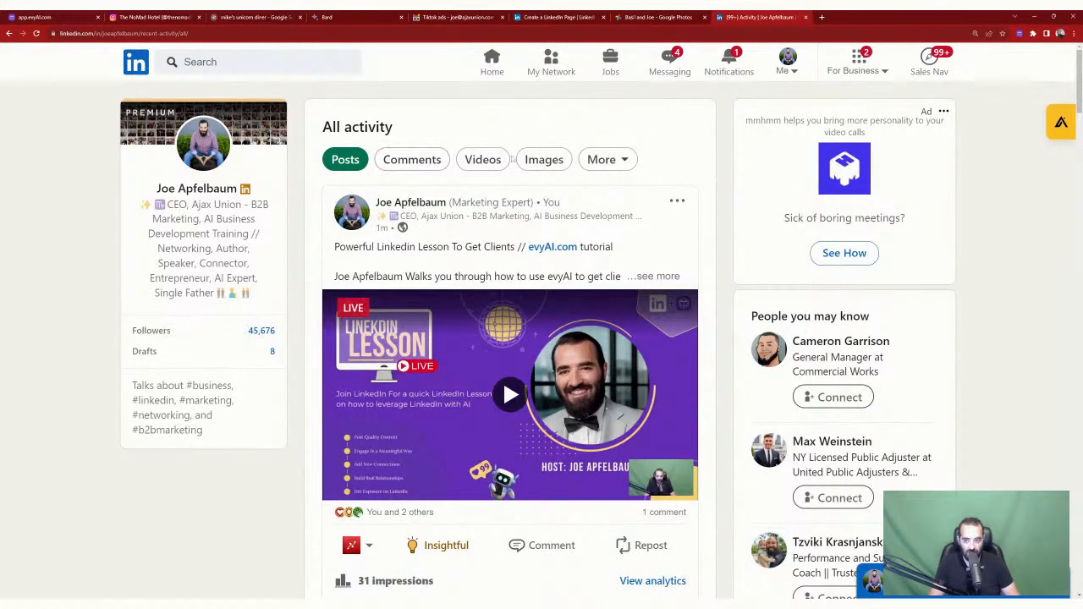
Step: On the home feed's social media post, post an evyAI-generated comment tagging the author
click(491, 63)
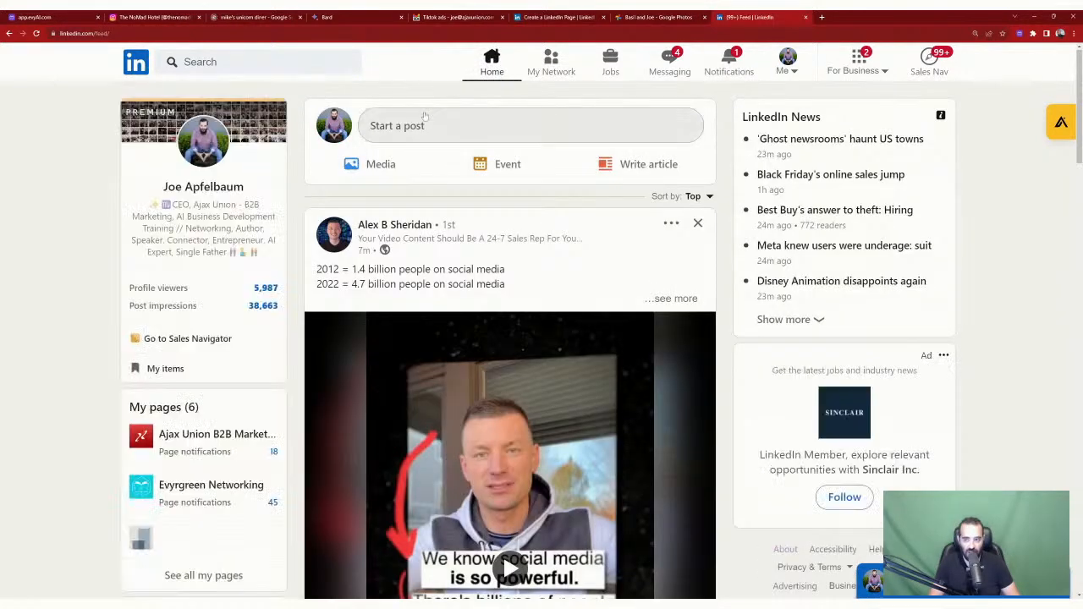
scroll(427, 238, down, 7)
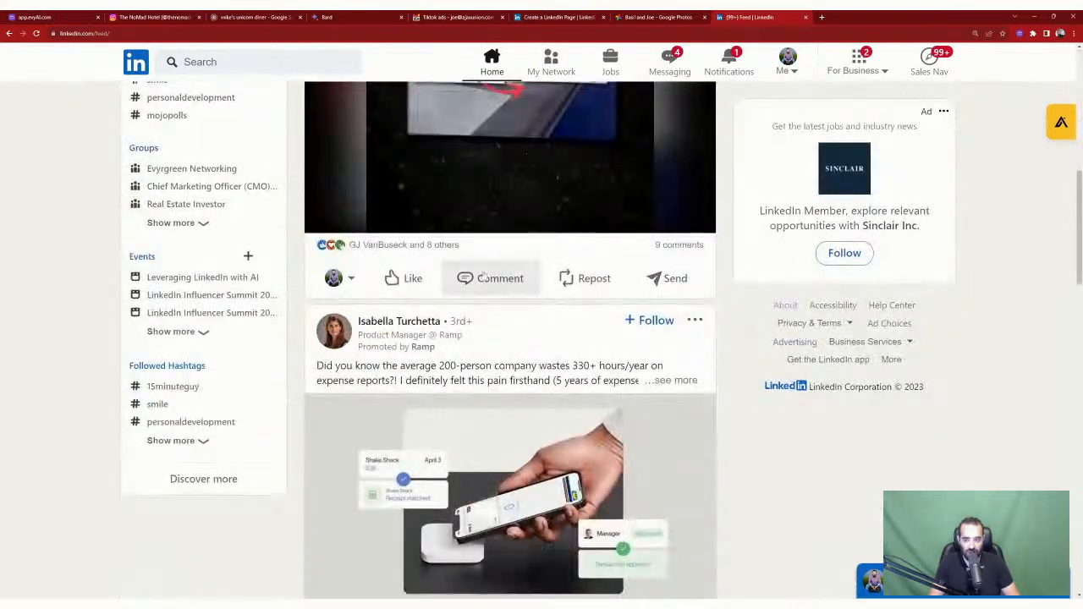
click(481, 278)
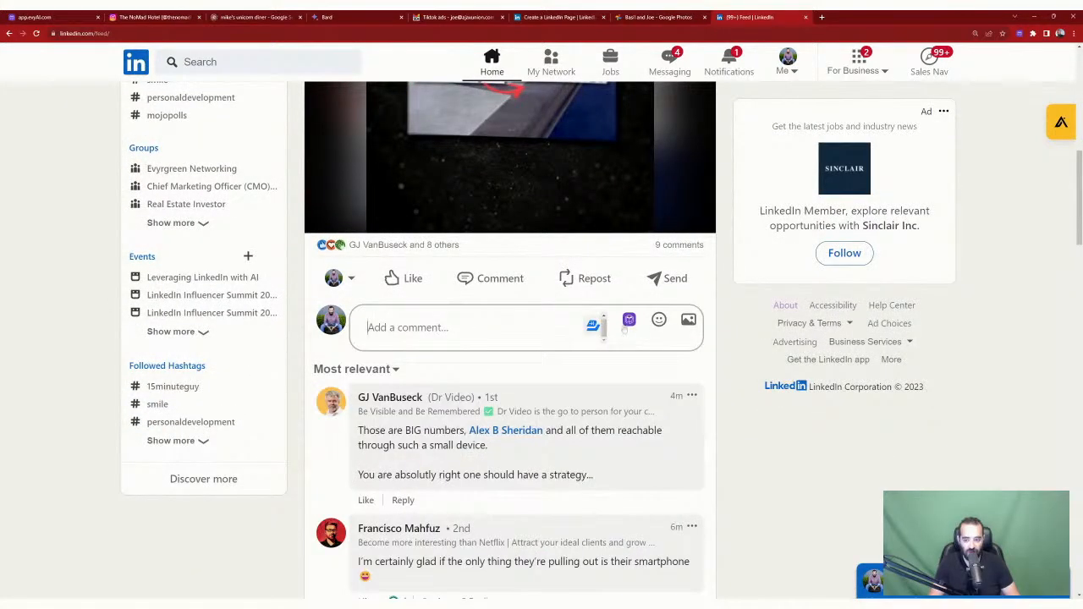
click(629, 320)
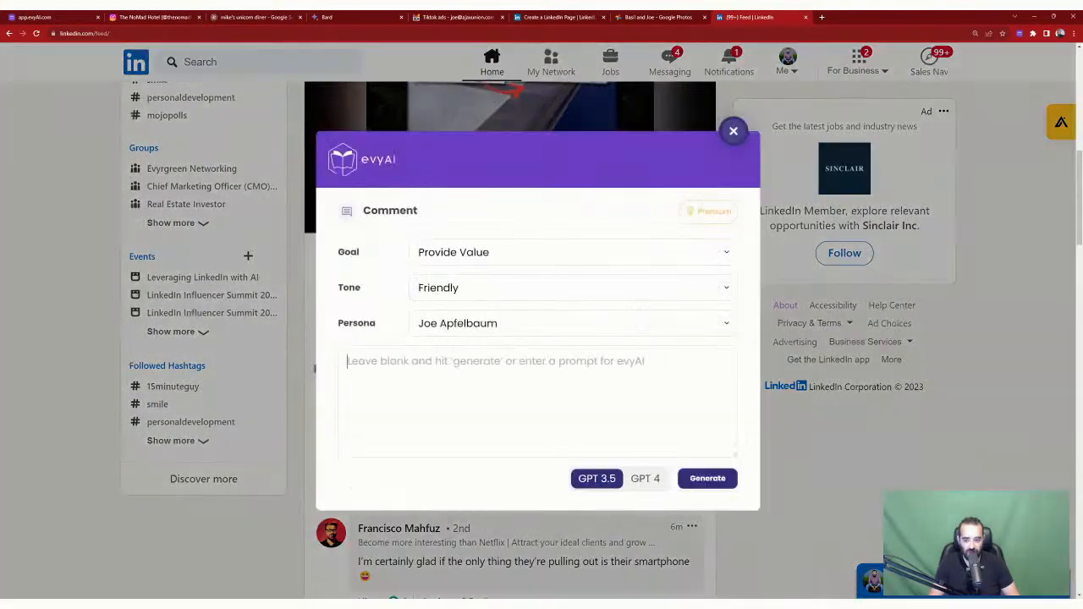
click(708, 481)
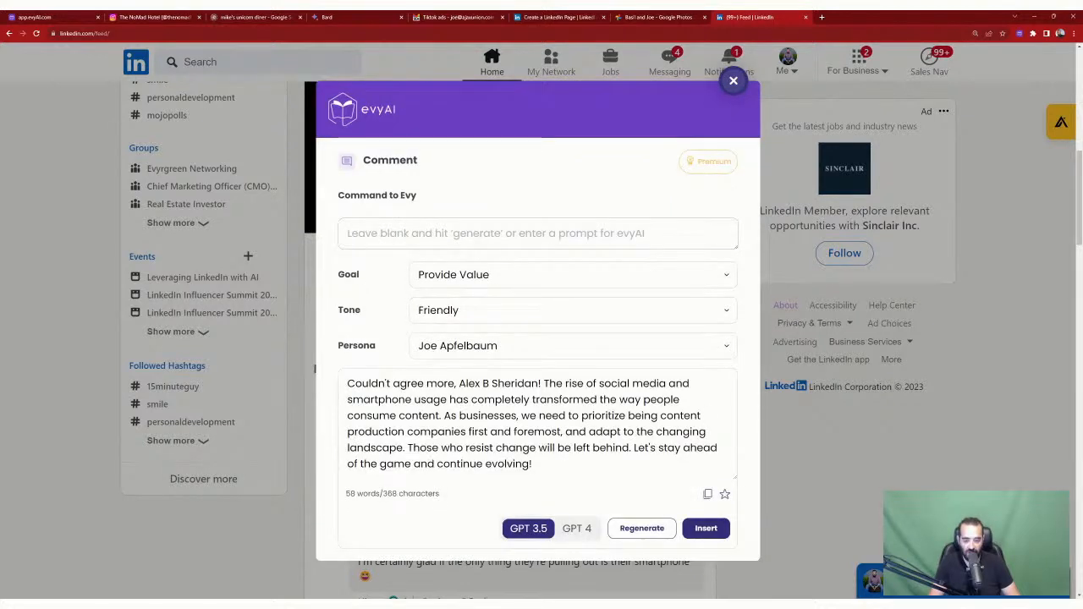
click(707, 529)
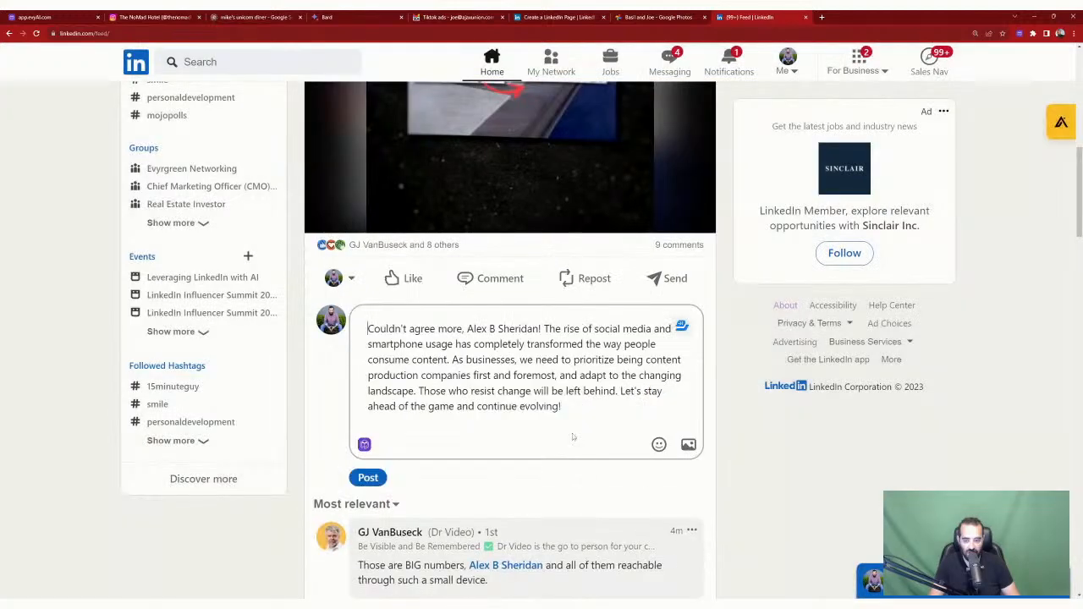
text(@)
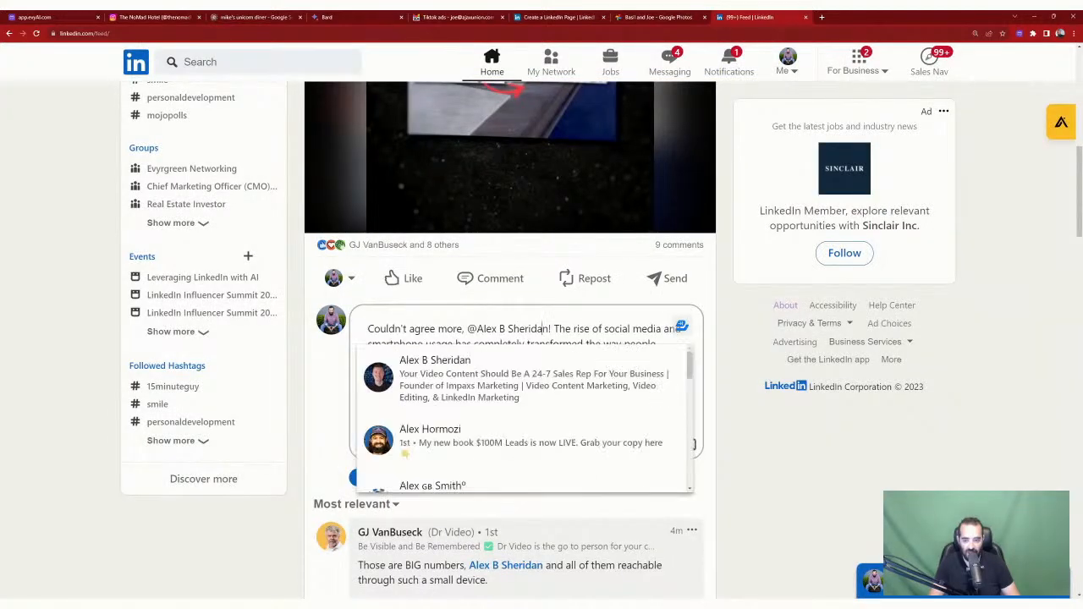
key(Return)
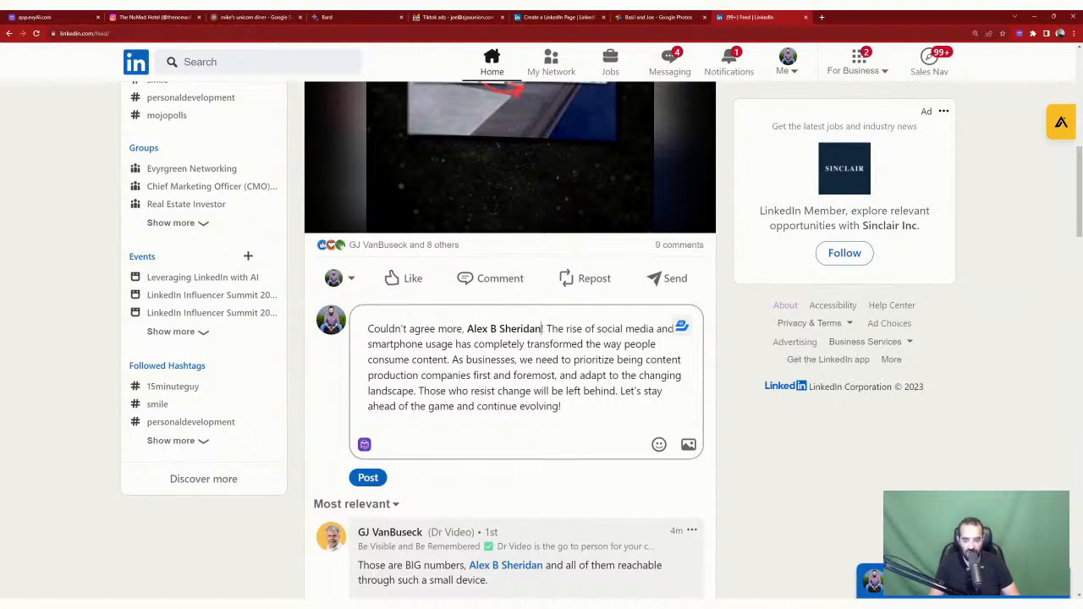
click(368, 477)
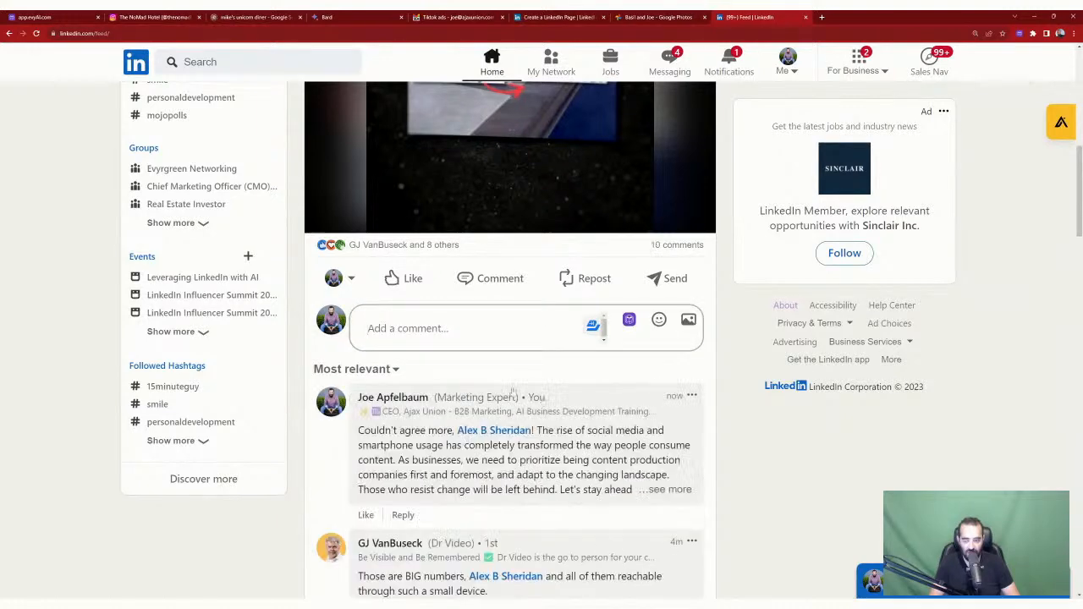
Step: Switch the acting identity to the evyAI page
click(342, 279)
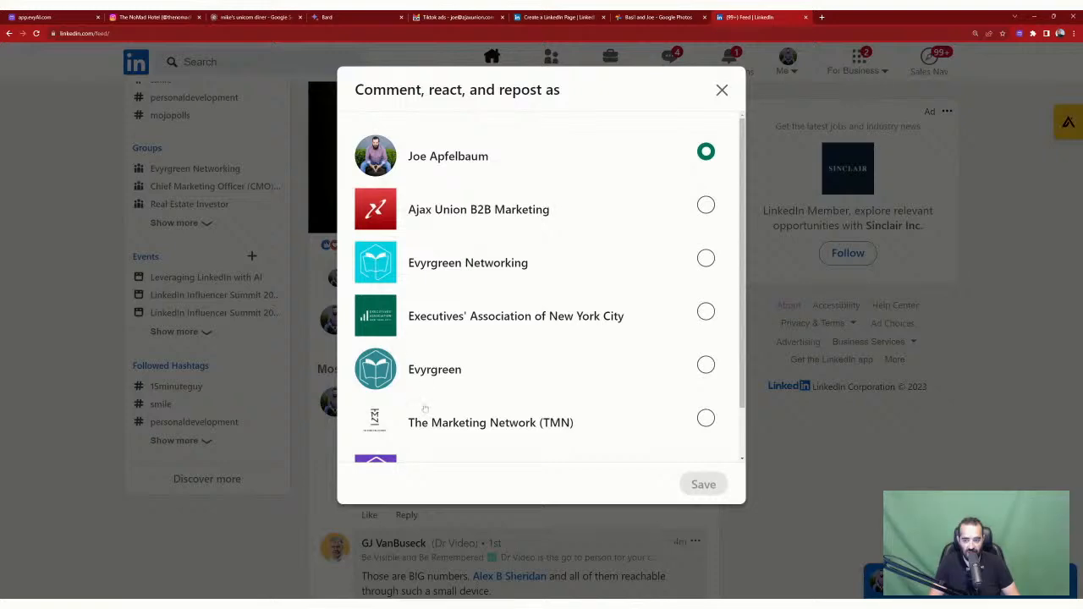
scroll(423, 411, down, 2)
click(705, 414)
click(703, 484)
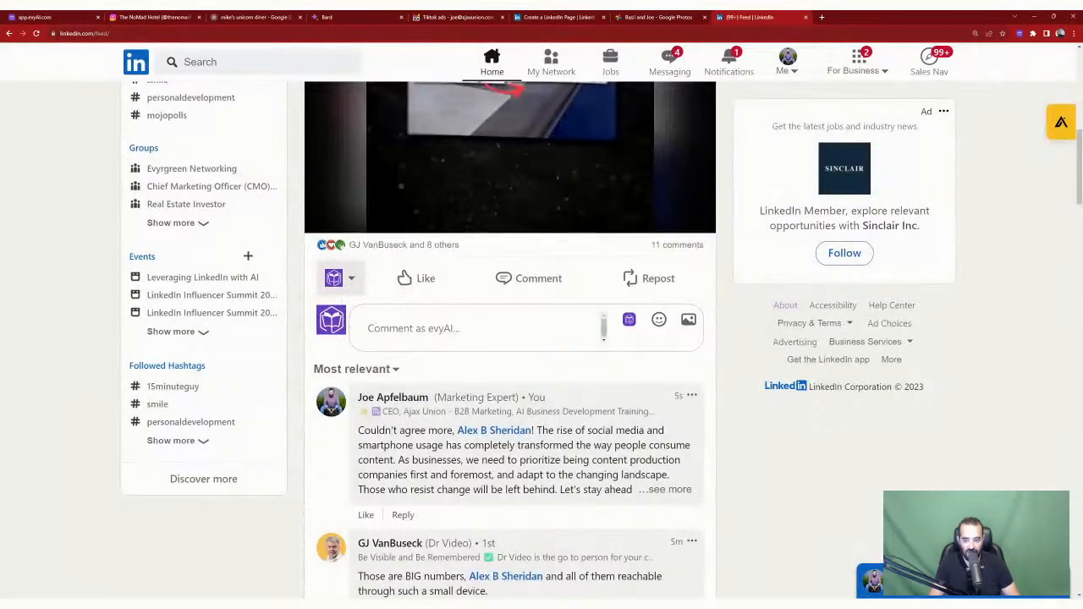
Step: Generate a GPT 4 comment with the evyAI persona and insert it into the comment box
click(628, 321)
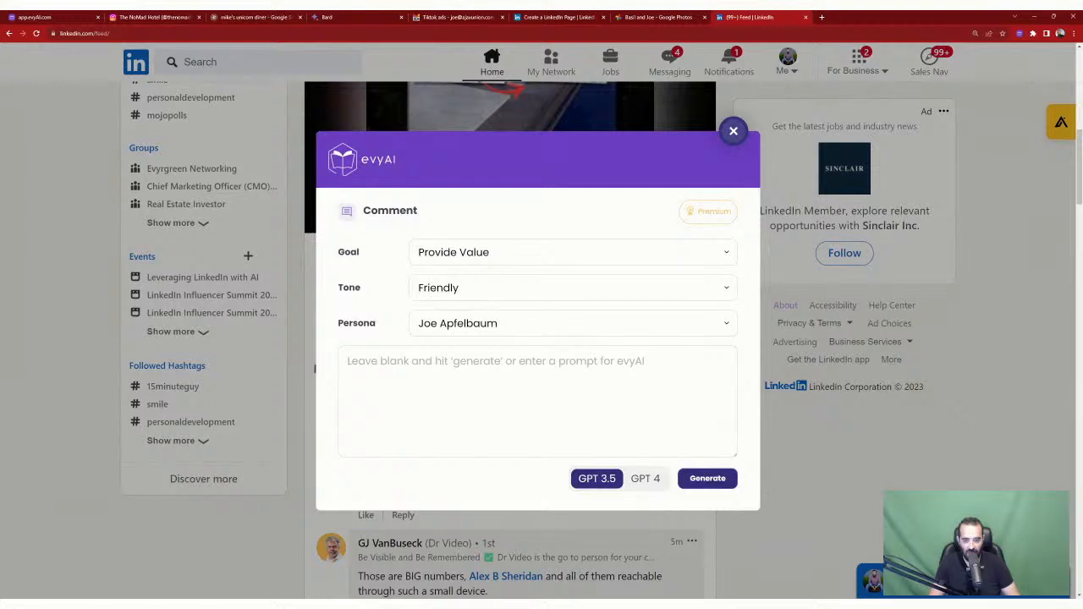
click(574, 323)
scroll(575, 377, down, 3)
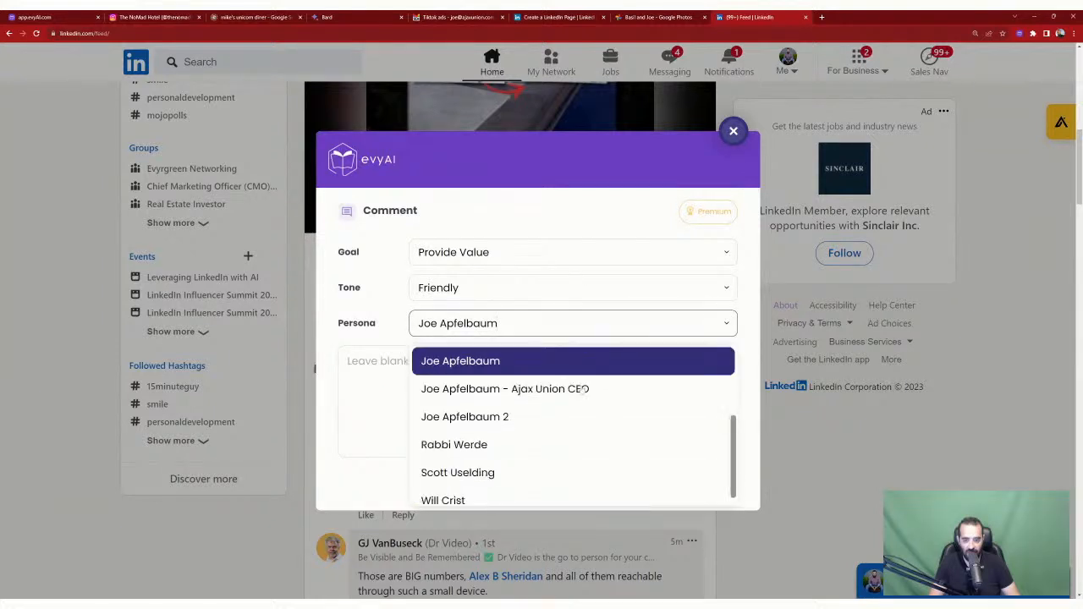
scroll(536, 401, up, 2)
click(536, 398)
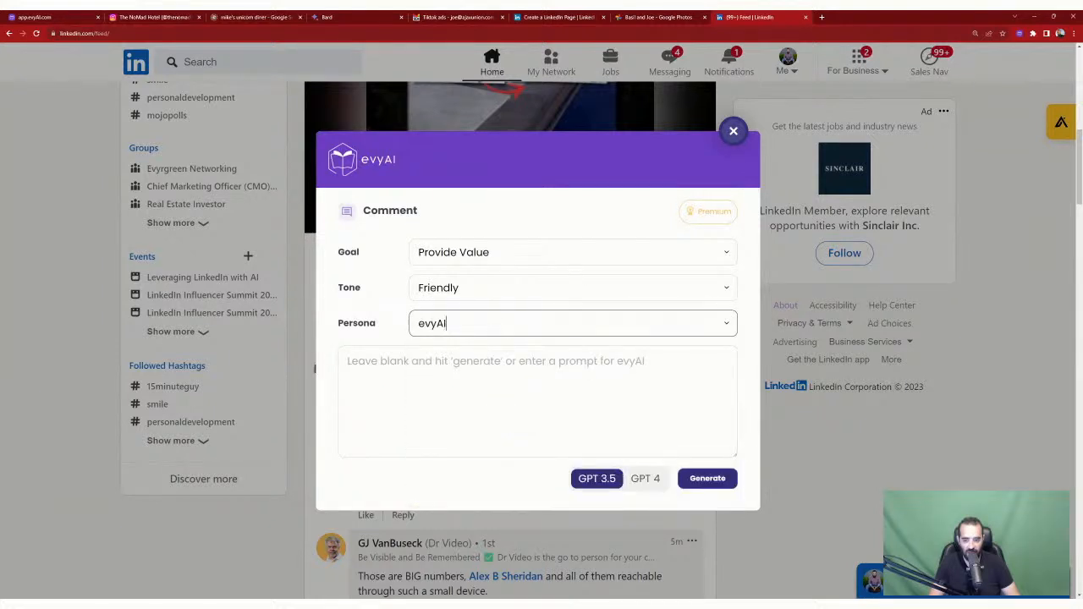
click(644, 478)
click(702, 478)
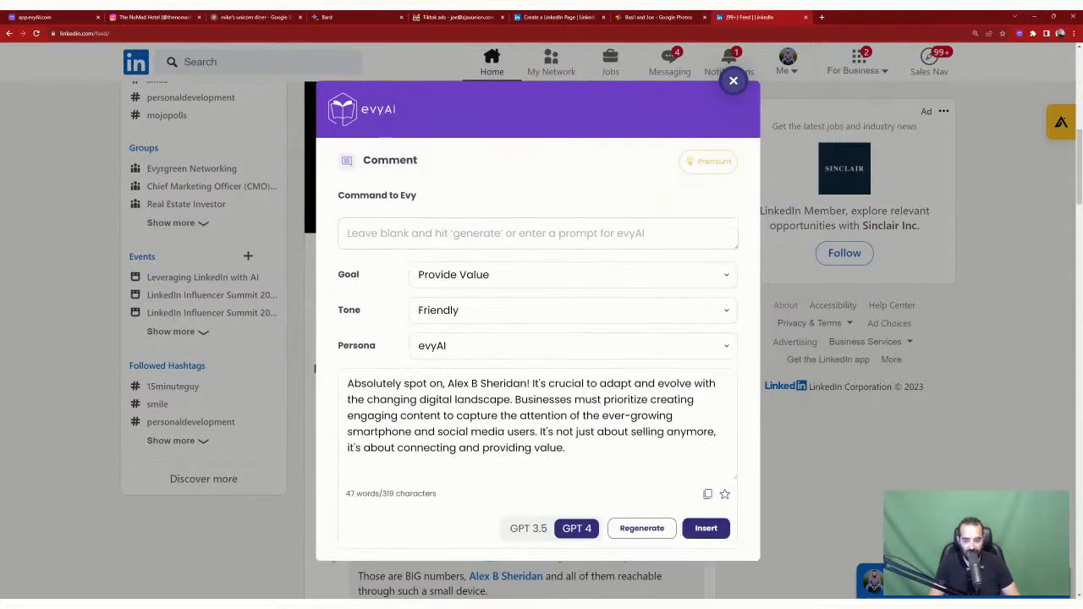
click(705, 528)
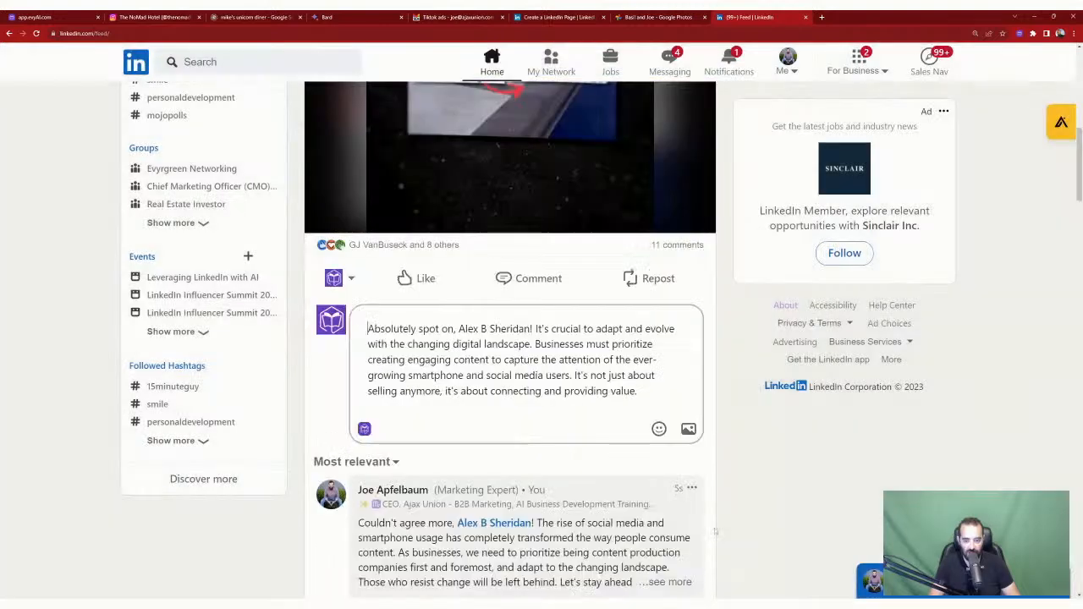
Step: Trim the draft to its last sentence, 'It's not just about selling anymore…', and post it
drag(542, 328, 367, 328)
key(BackSpace)
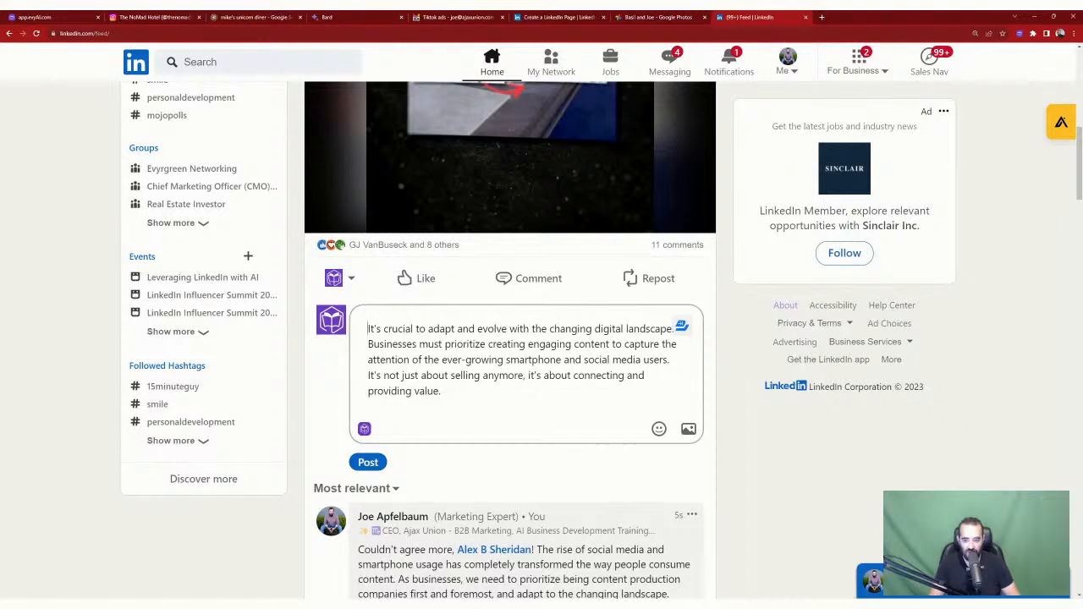
drag(670, 359, 449, 298)
key(BackSpace)
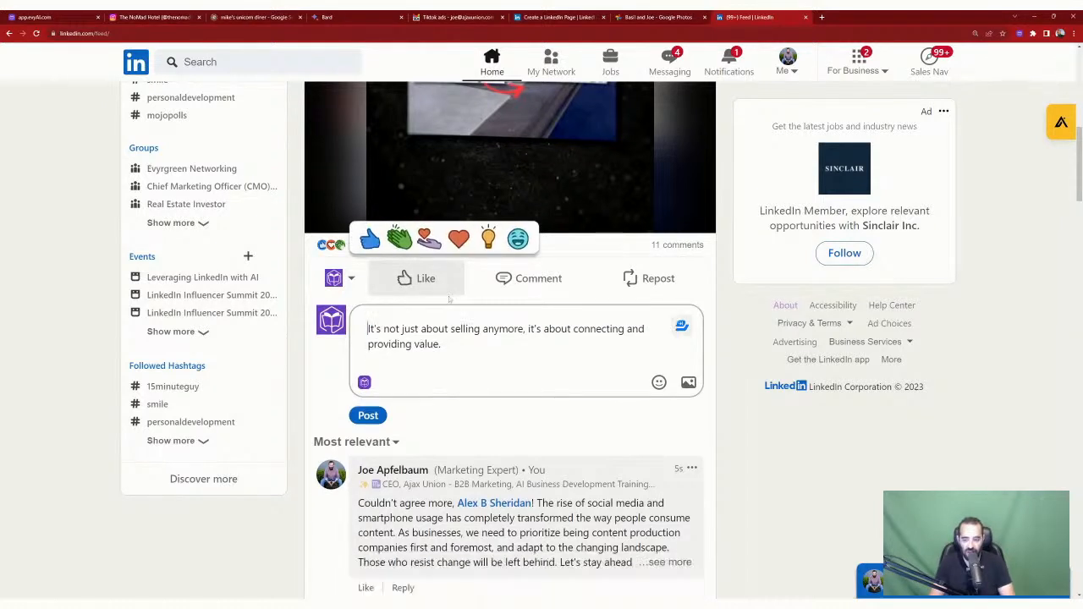
click(379, 418)
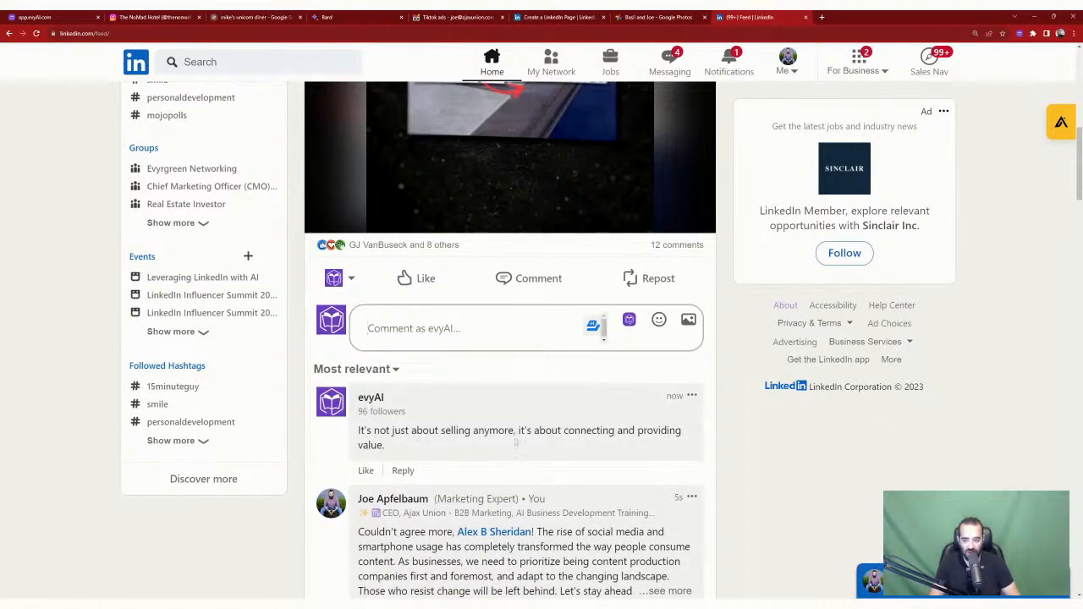
scroll(516, 441, down, 2)
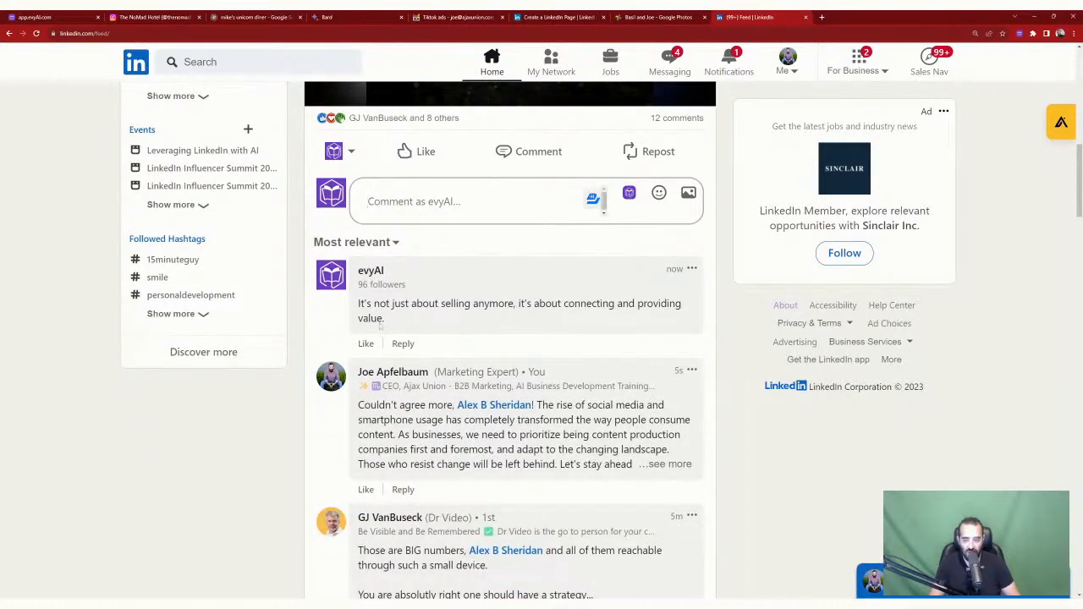
scroll(651, 358, up, 2)
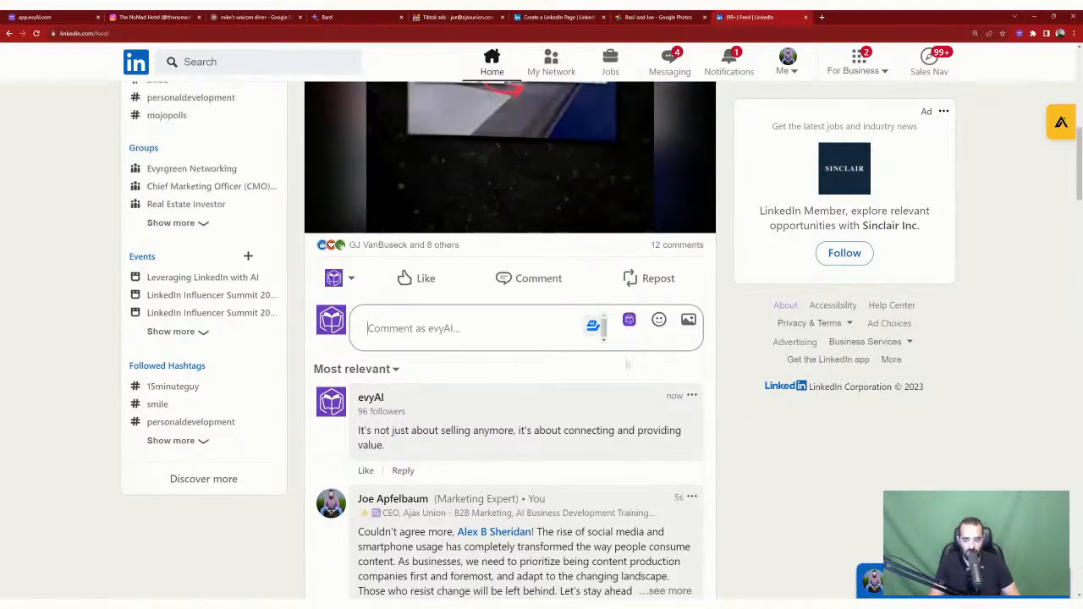
scroll(721, 366, up, 6)
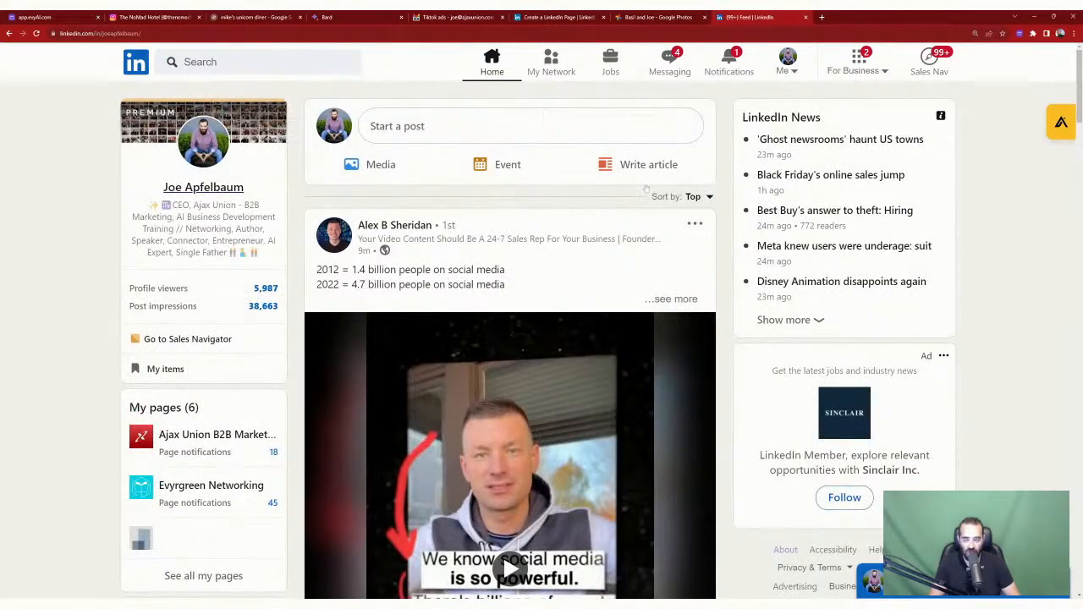
Step: Open the LinkedIn Lesson post's 2 comments from Activity and like the comment there
scroll(645, 285, down, 15)
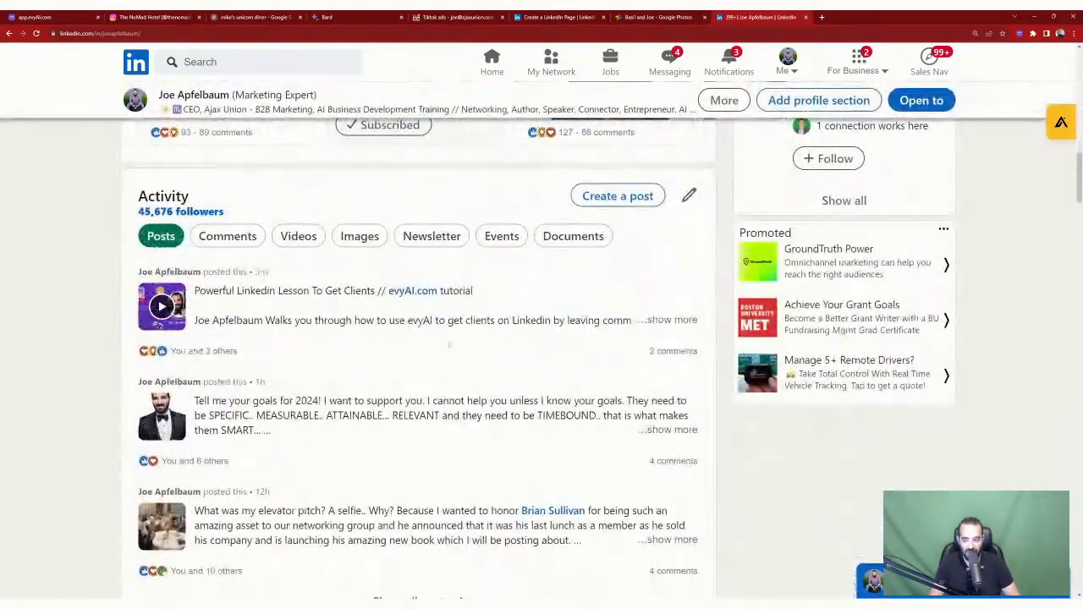
click(664, 352)
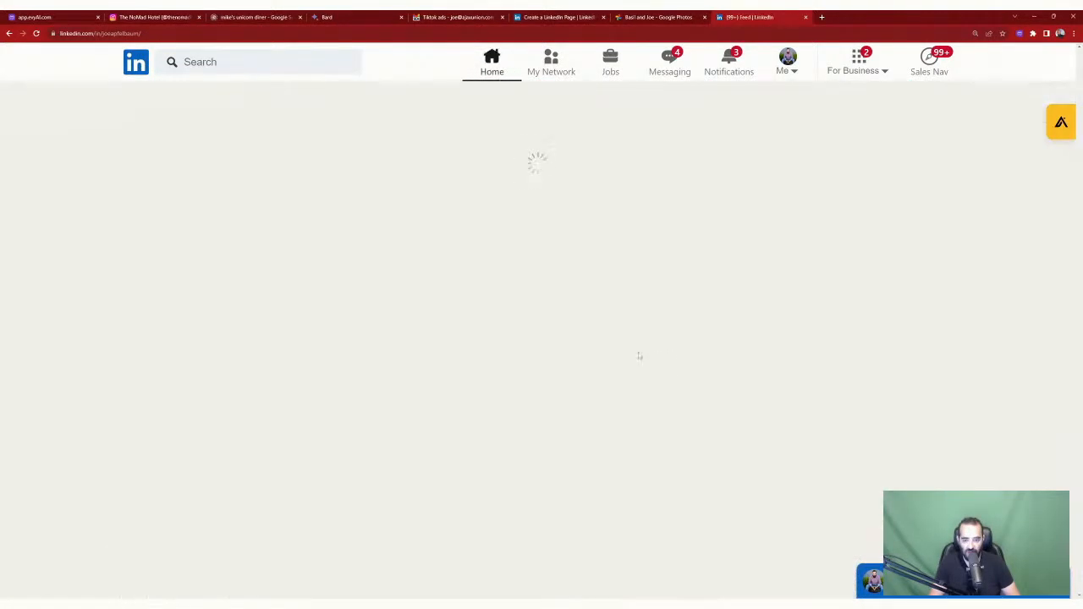
scroll(435, 311, down, 2)
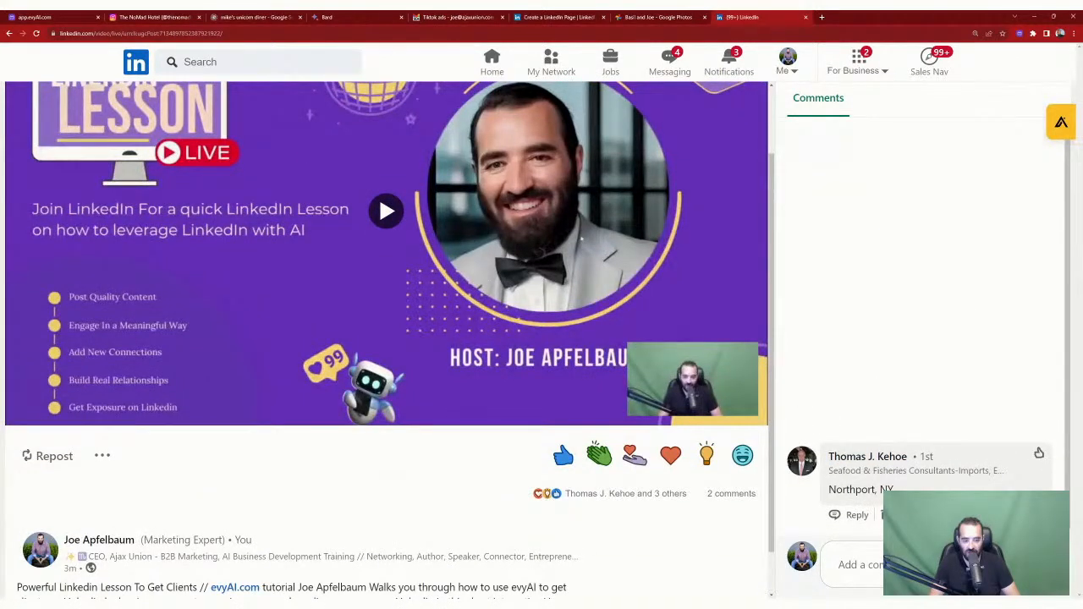
click(1038, 457)
scroll(489, 370, up, 1)
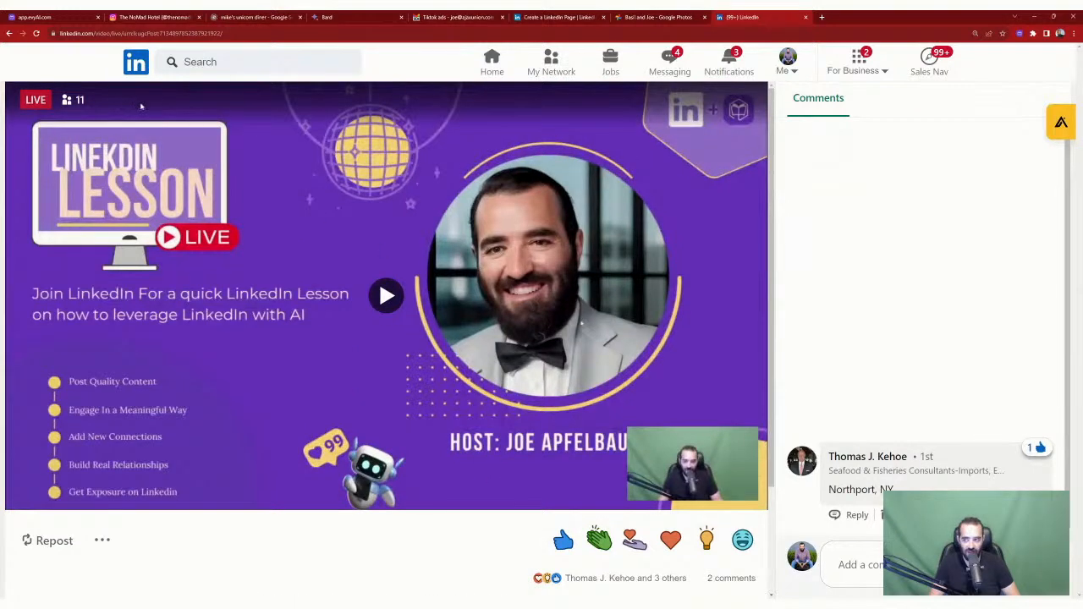
scroll(466, 260, down, 2)
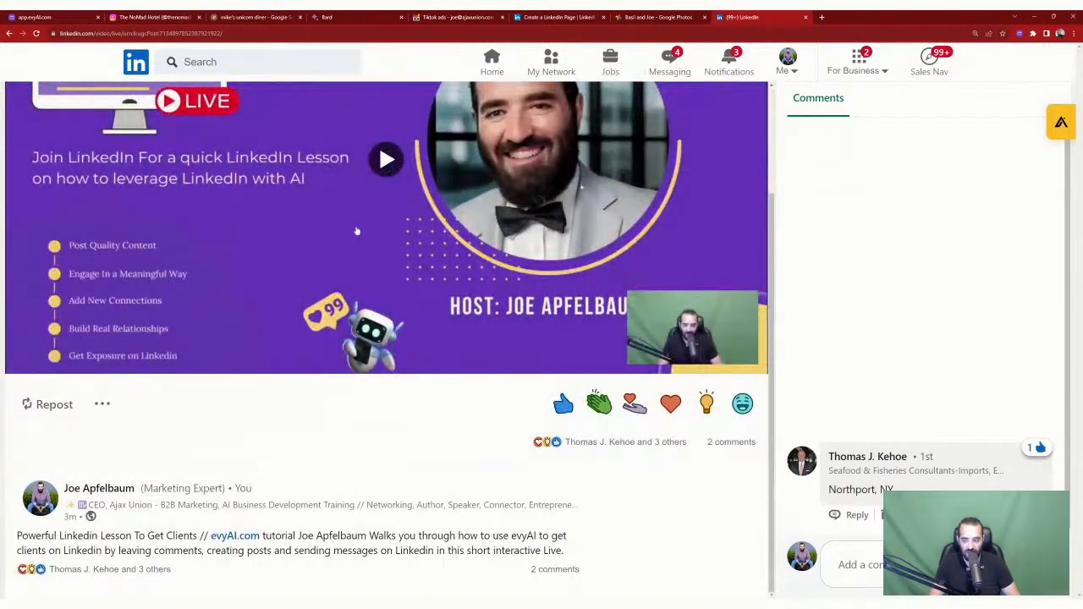
scroll(56, 406, up, 2)
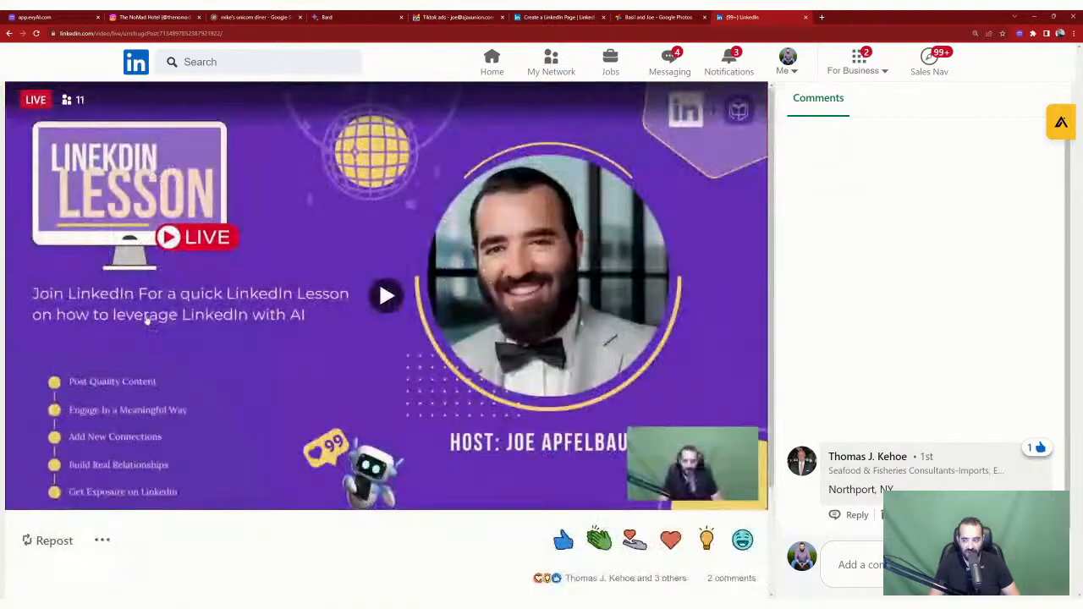
scroll(39, 404, down, 2)
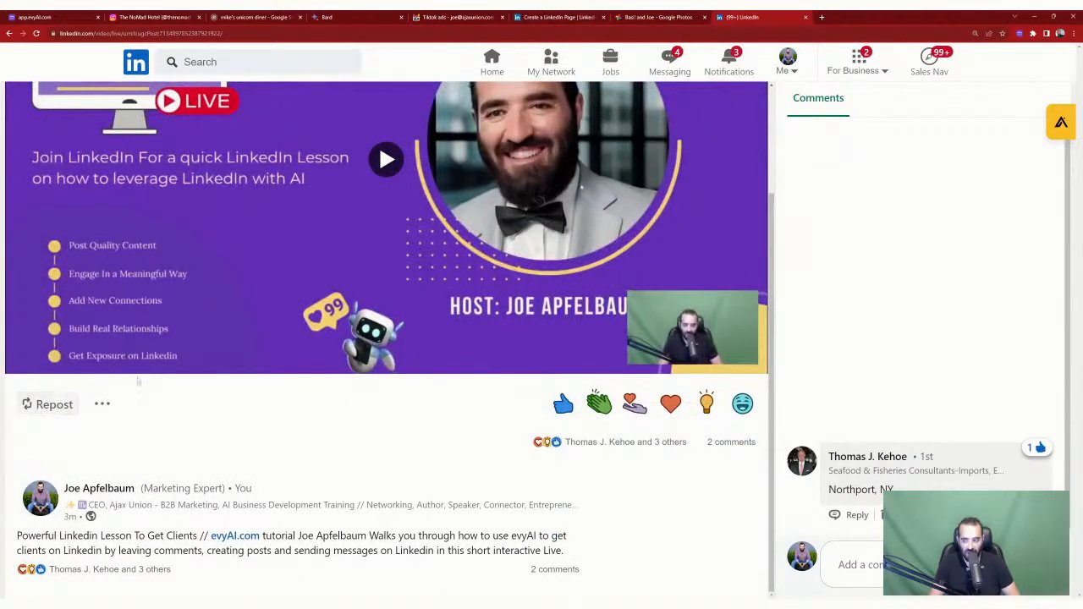
scroll(335, 286, up, 2)
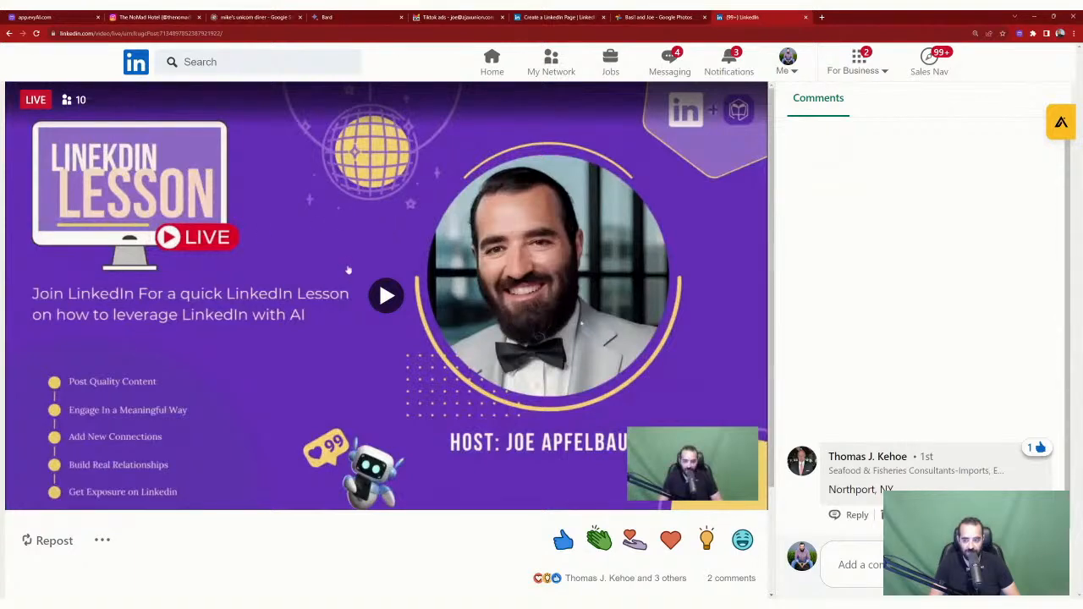
scroll(348, 270, down, 2)
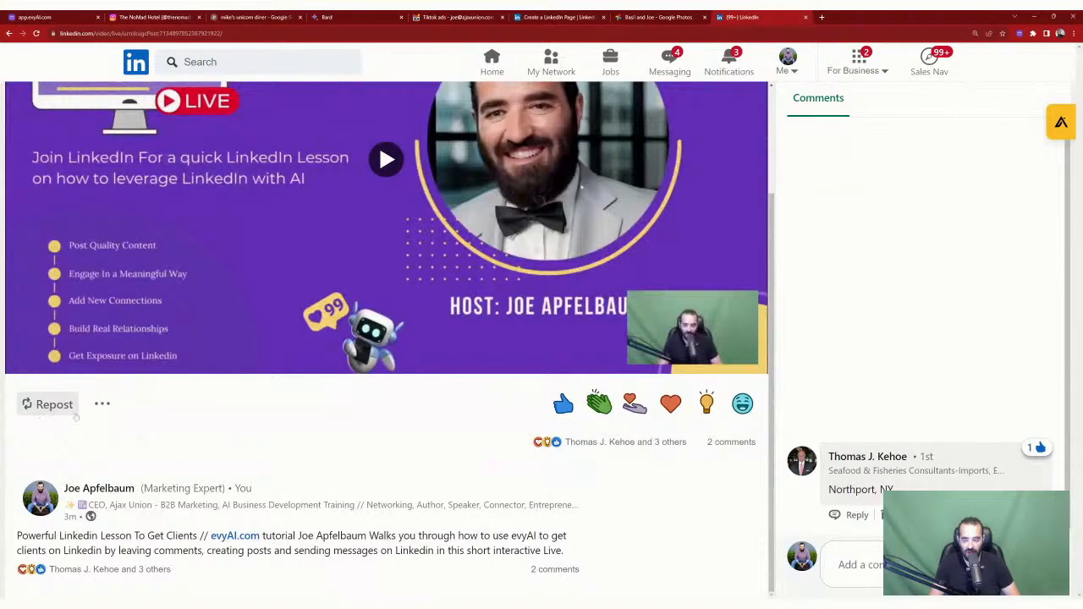
scroll(438, 367, up, 2)
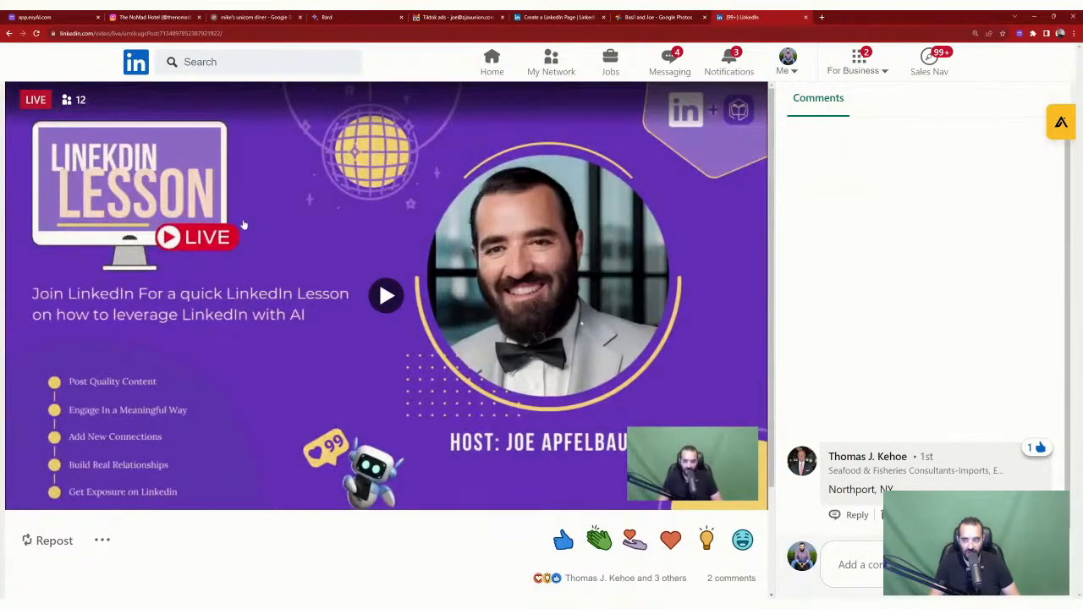
scroll(242, 224, down, 2)
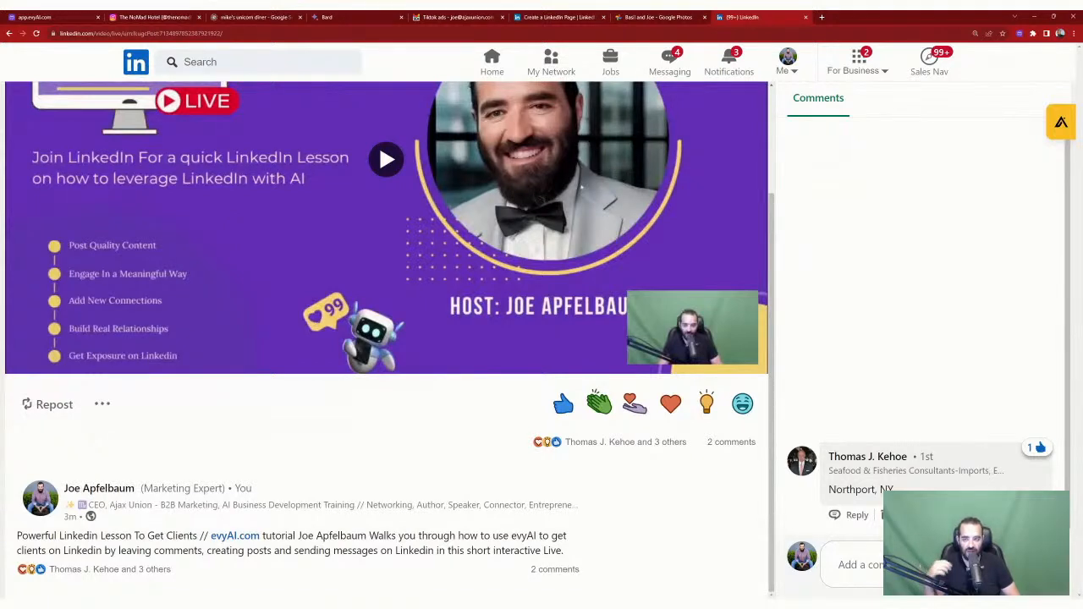
scroll(242, 224, up, 2)
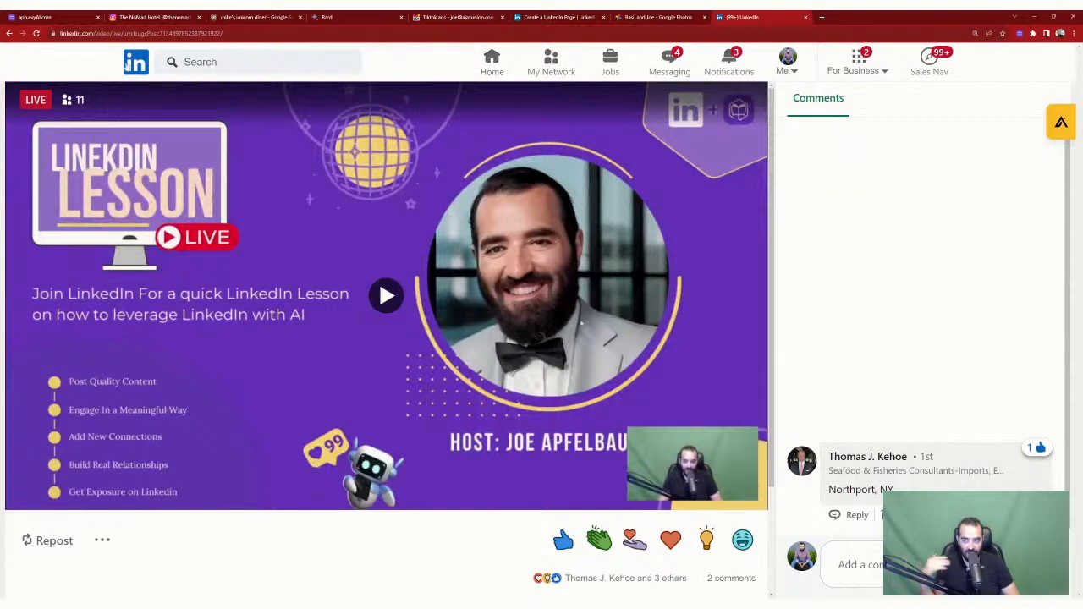
Step: Back on the home feed, open the evyAI generator in the no-followers post's comment box
click(136, 61)
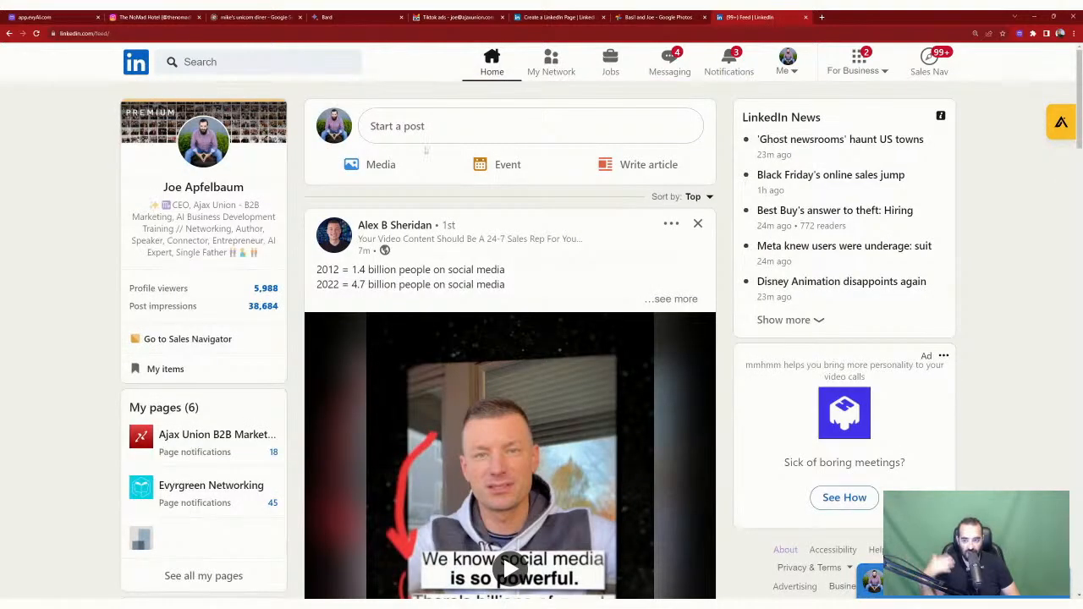
scroll(136, 62, down, 1)
scroll(483, 459, down, 10)
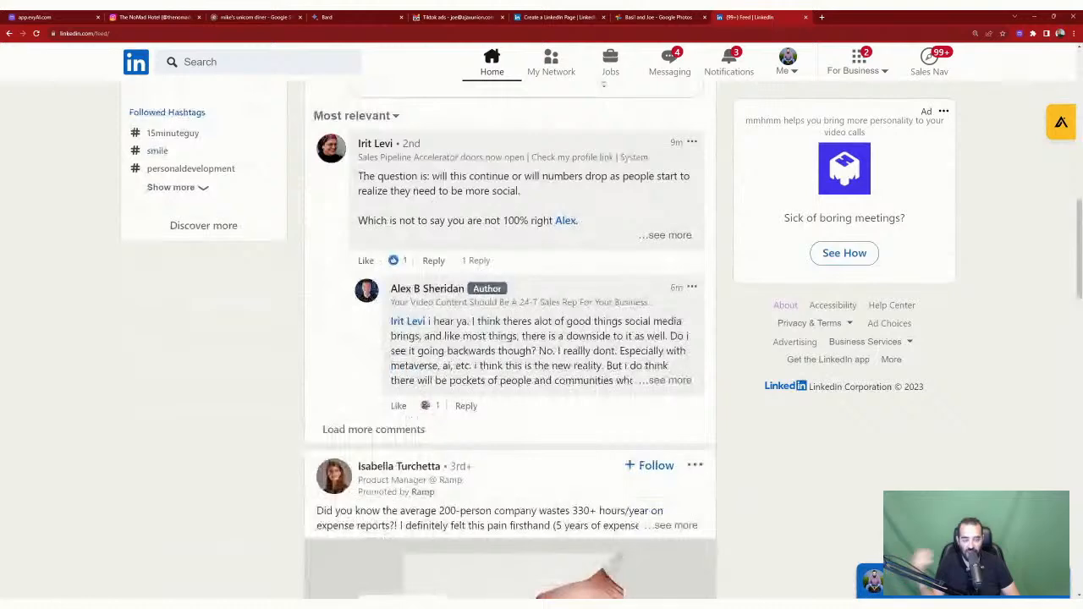
scroll(603, 85, down, 4)
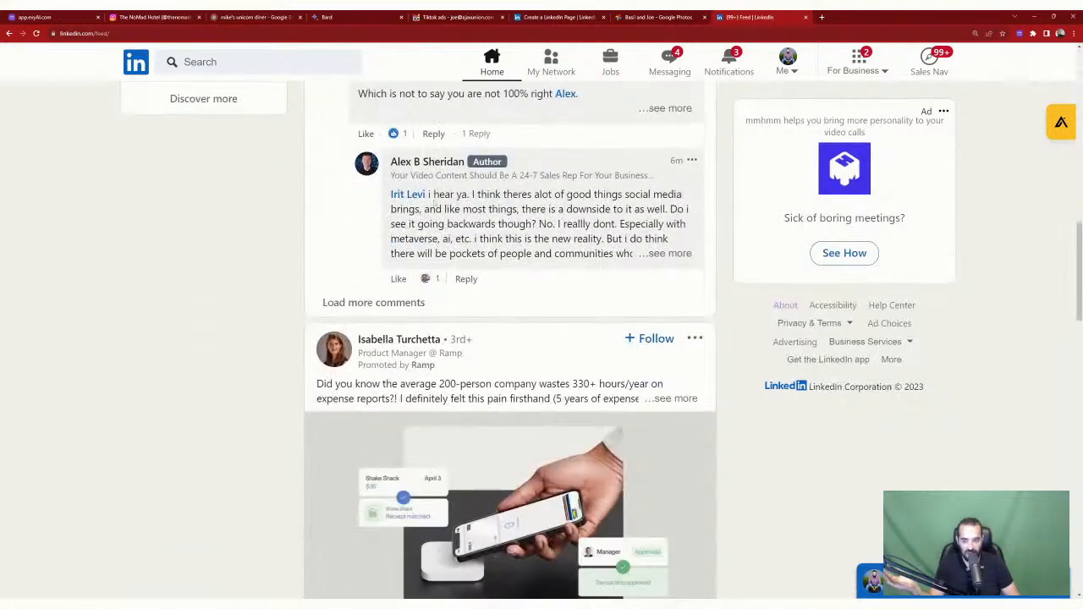
scroll(433, 203, down, 3)
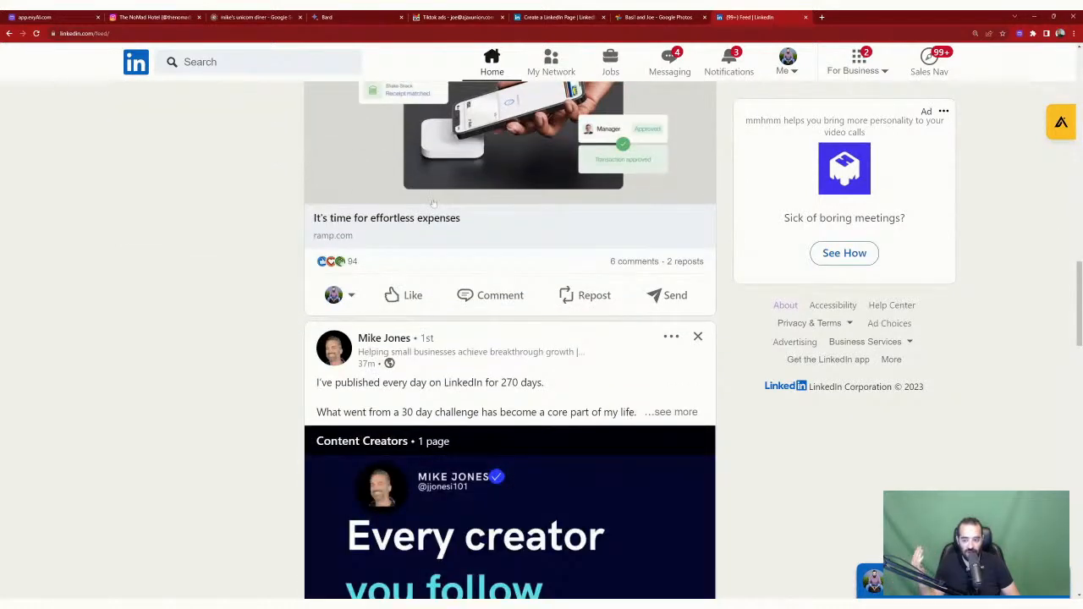
scroll(434, 203, down, 6)
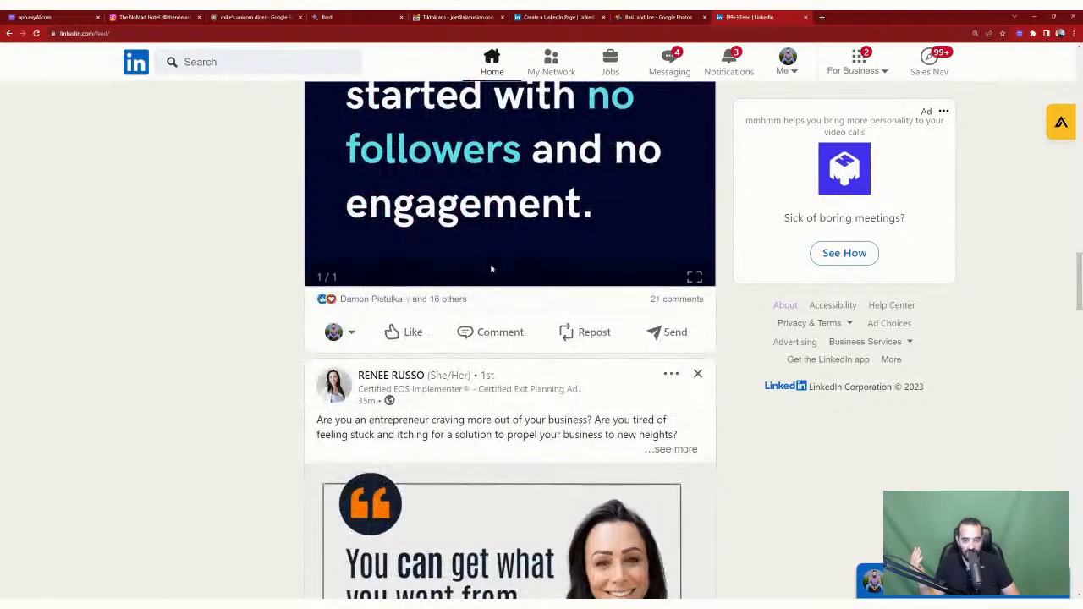
click(499, 335)
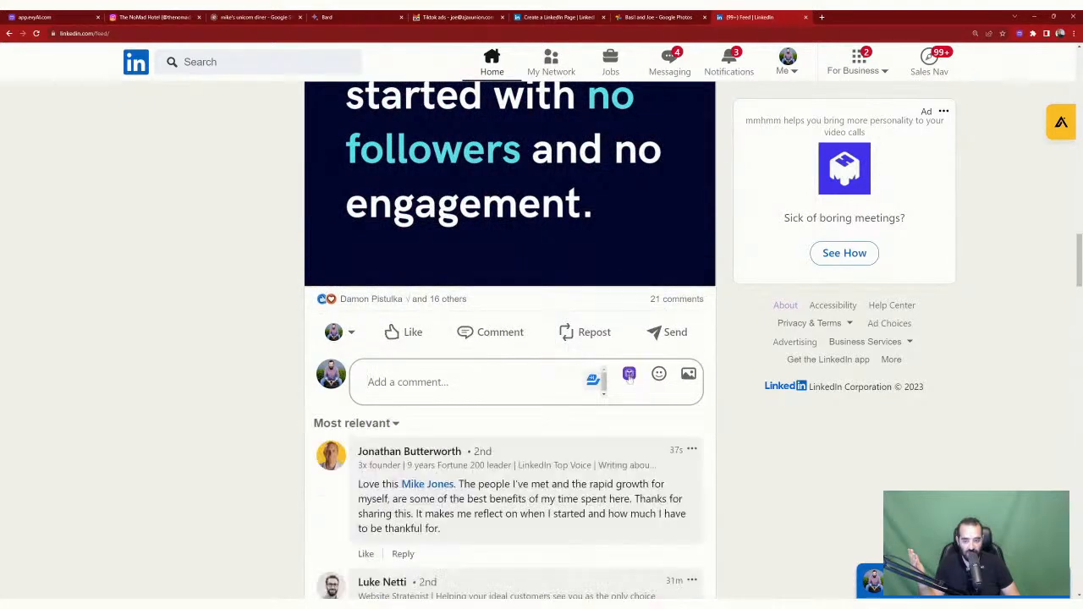
click(593, 380)
Step: Generate a GPT 4 comment with the chosen persona and insert it into the comment box
click(645, 478)
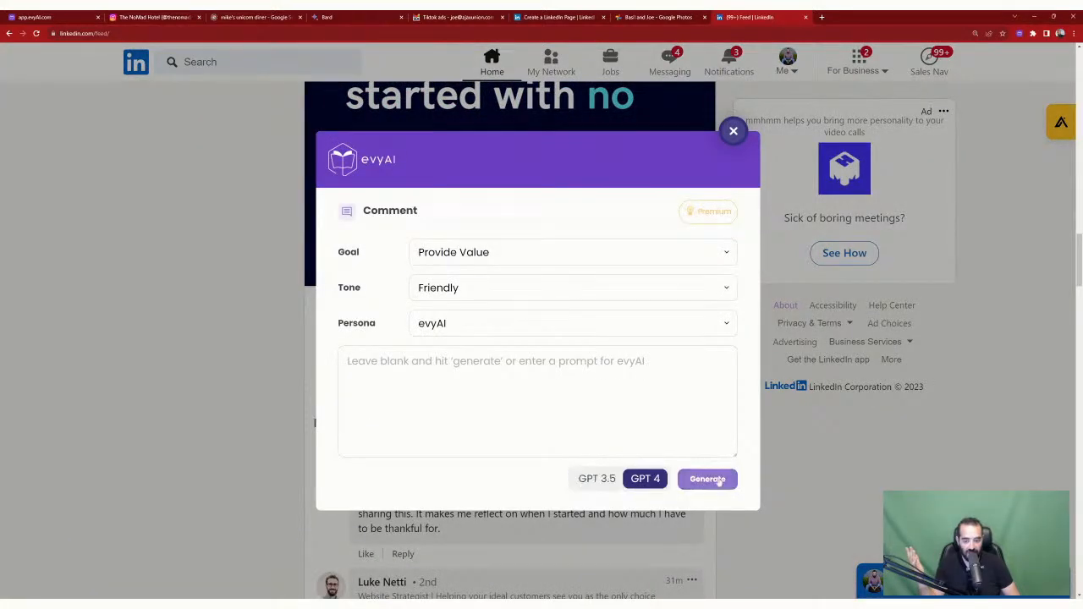
click(564, 323)
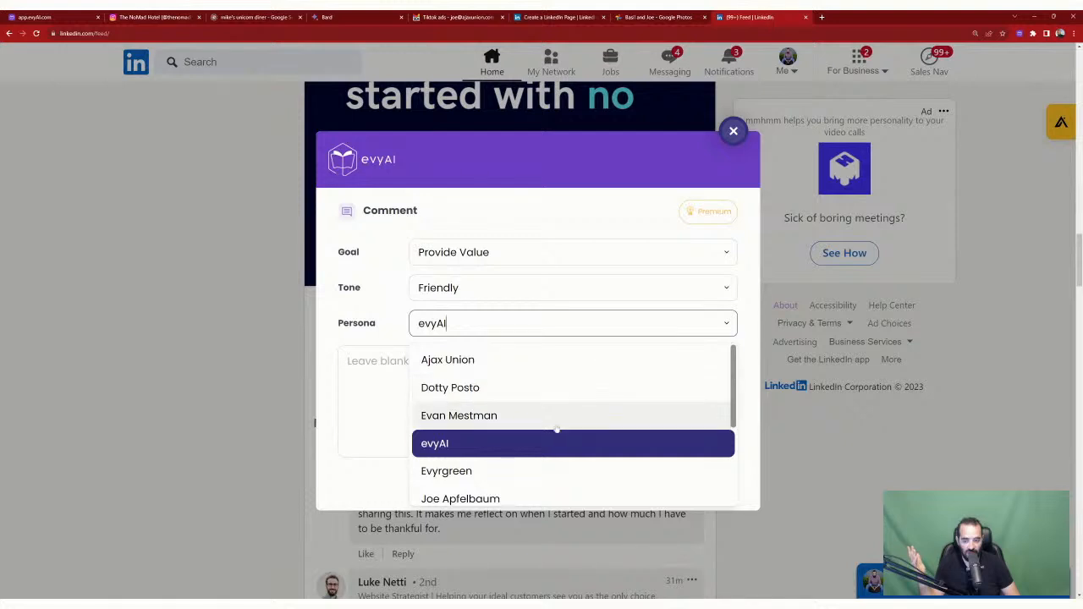
click(544, 499)
click(706, 479)
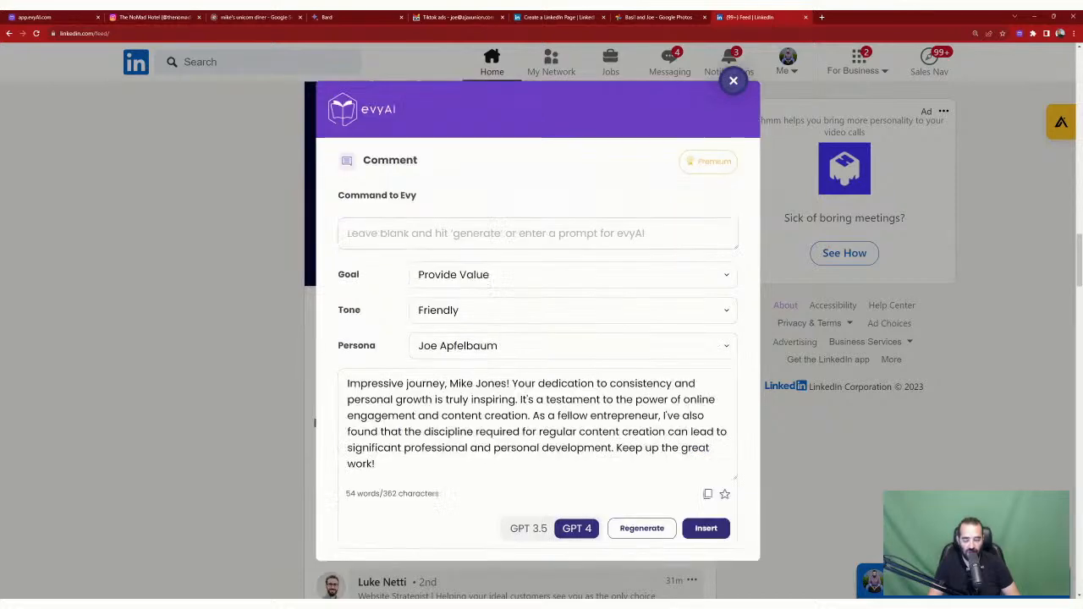
click(705, 528)
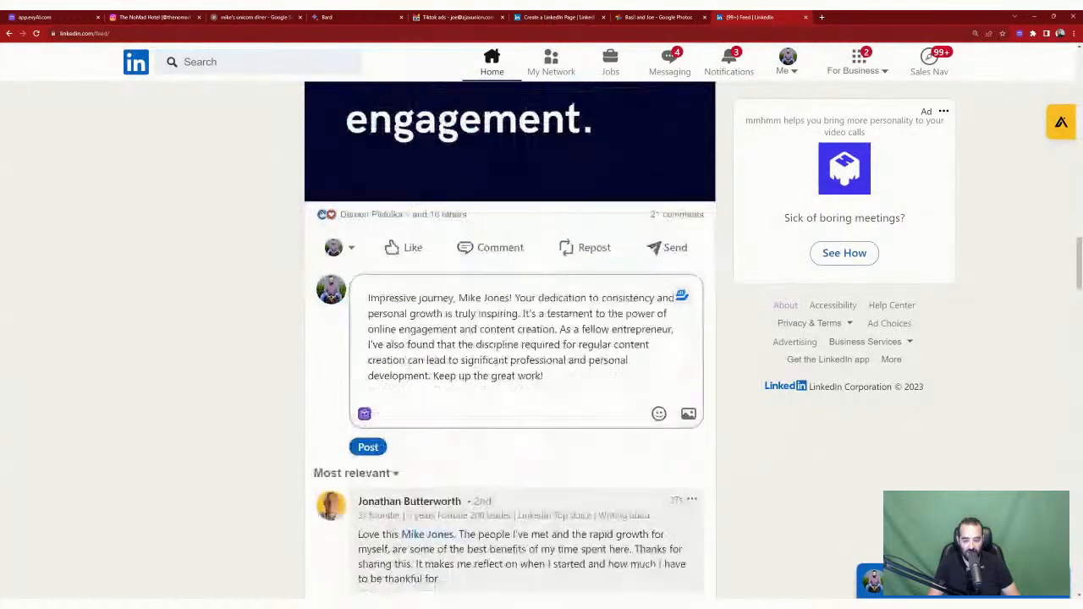
Step: Tag the post's author as a mention and publish the comment
text(@)
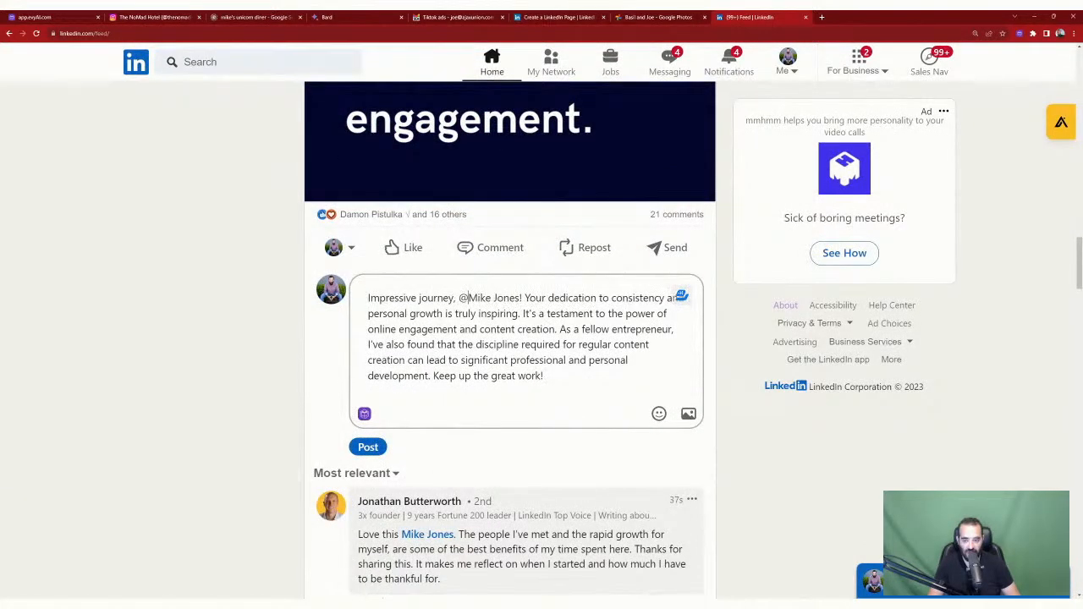
click(447, 339)
click(368, 448)
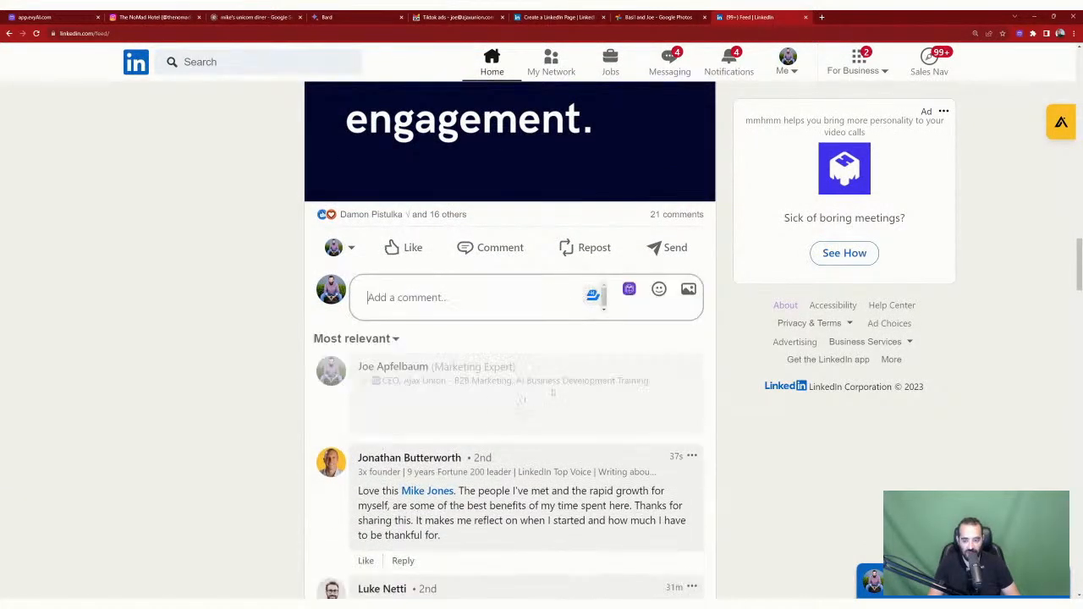
scroll(548, 350, up, 5)
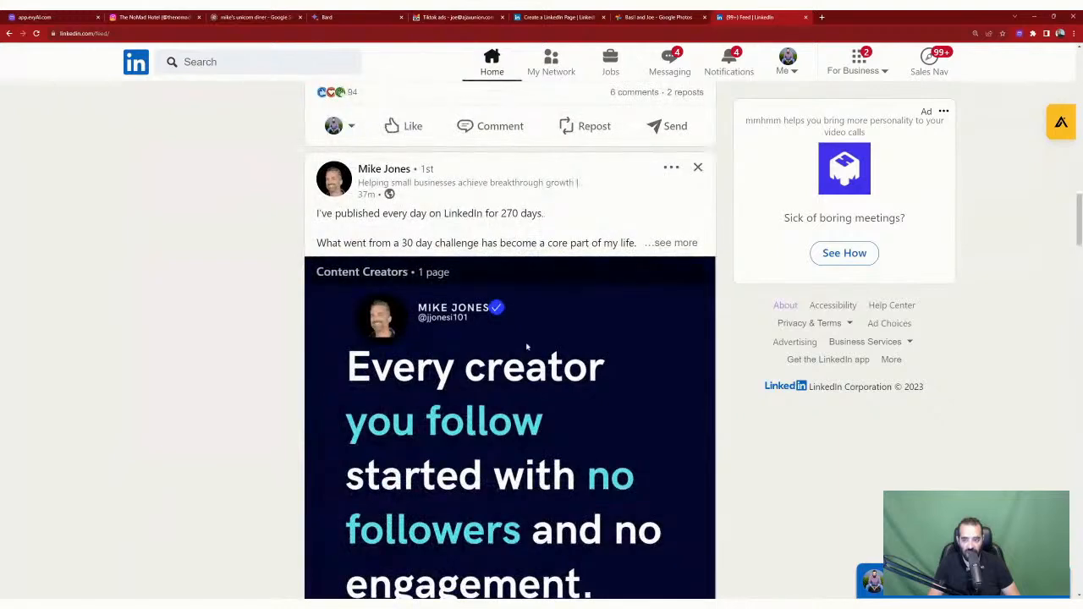
Step: Save the post author's profile to evyAI and view it under Saved Profiles
click(385, 169)
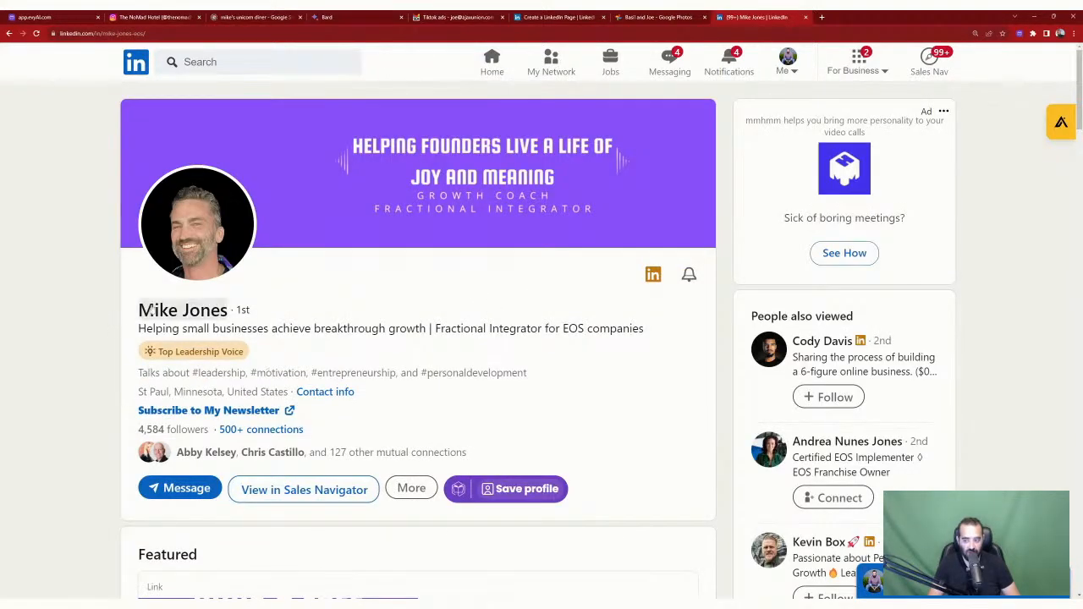
scroll(562, 340, down, 4)
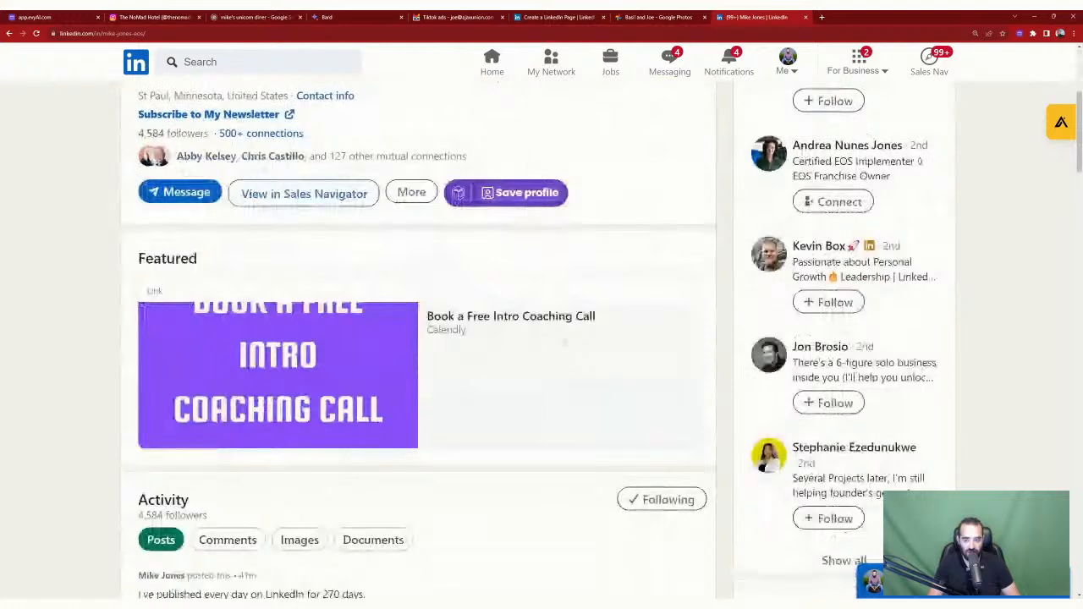
scroll(512, 335, up, 2)
scroll(511, 335, up, 1)
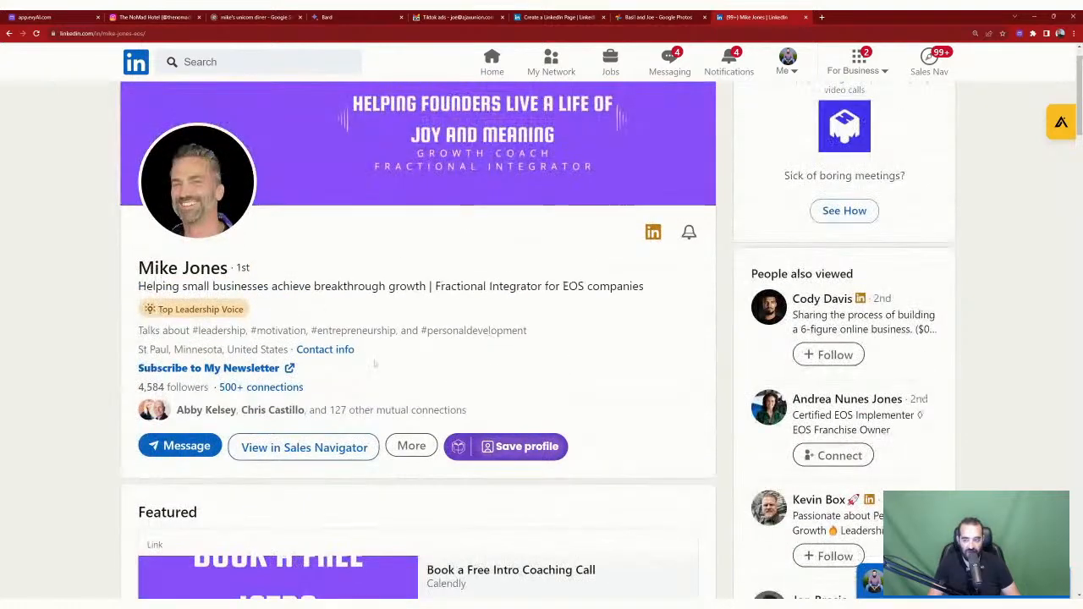
scroll(293, 301, down, 2)
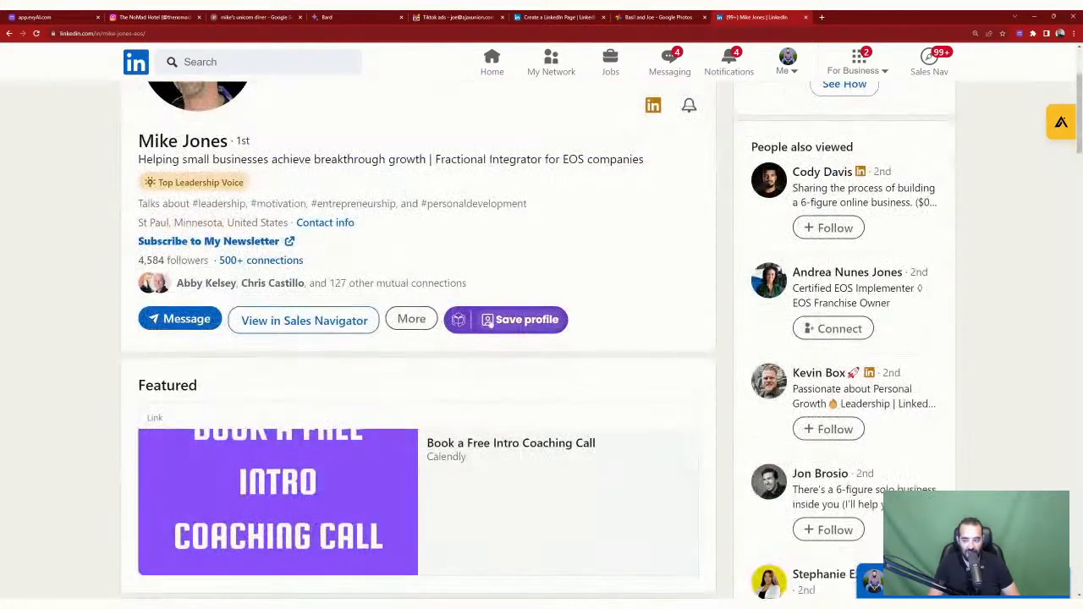
click(494, 326)
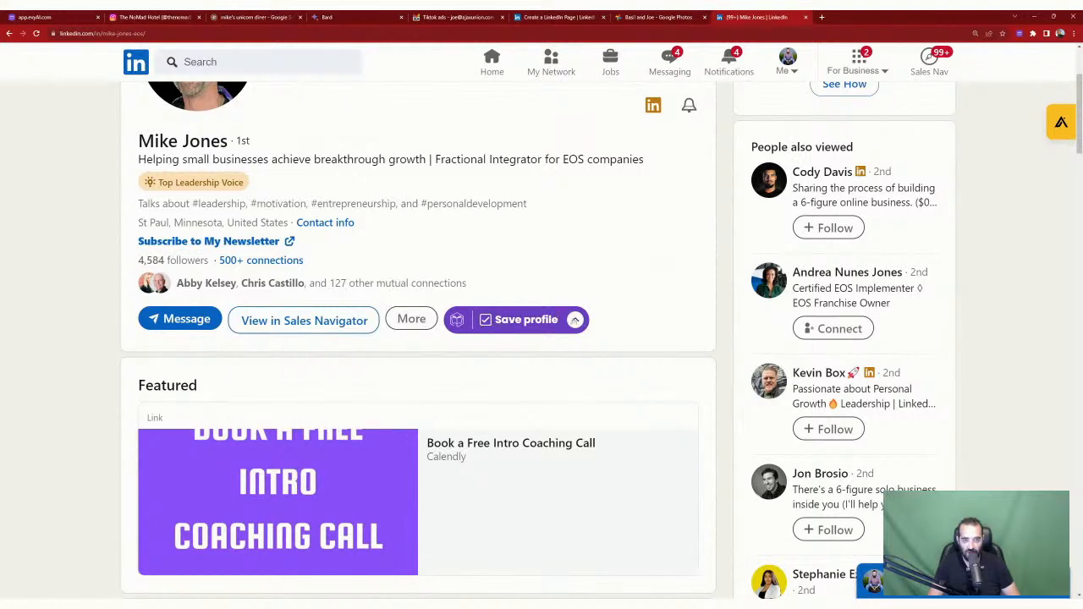
click(1019, 34)
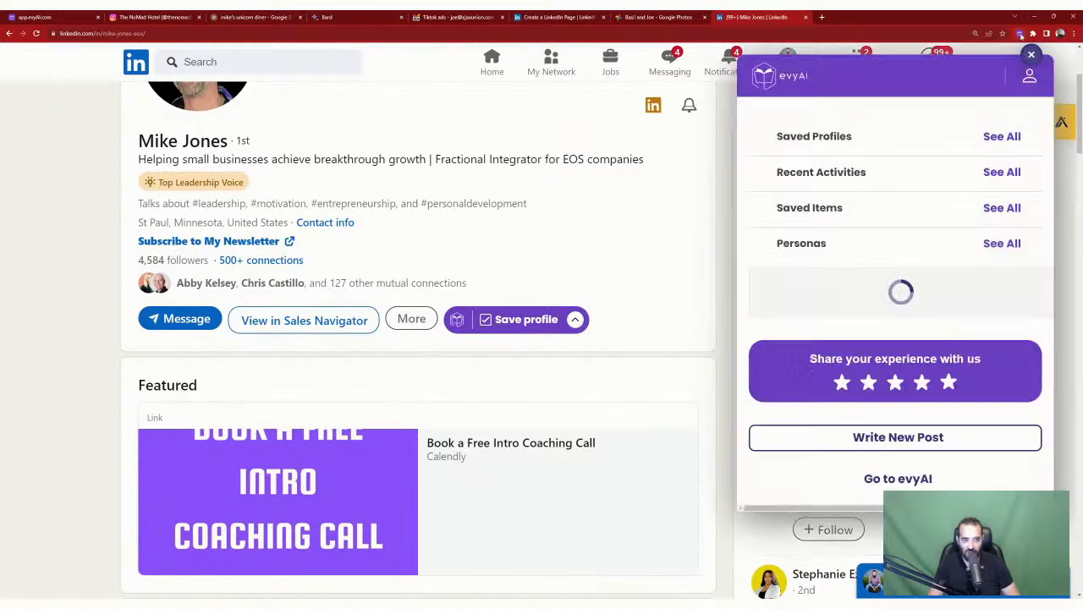
Step: Review the evyAI Saved Profiles list with the newly saved profile, then go back to the LinkedIn home feed
click(1000, 139)
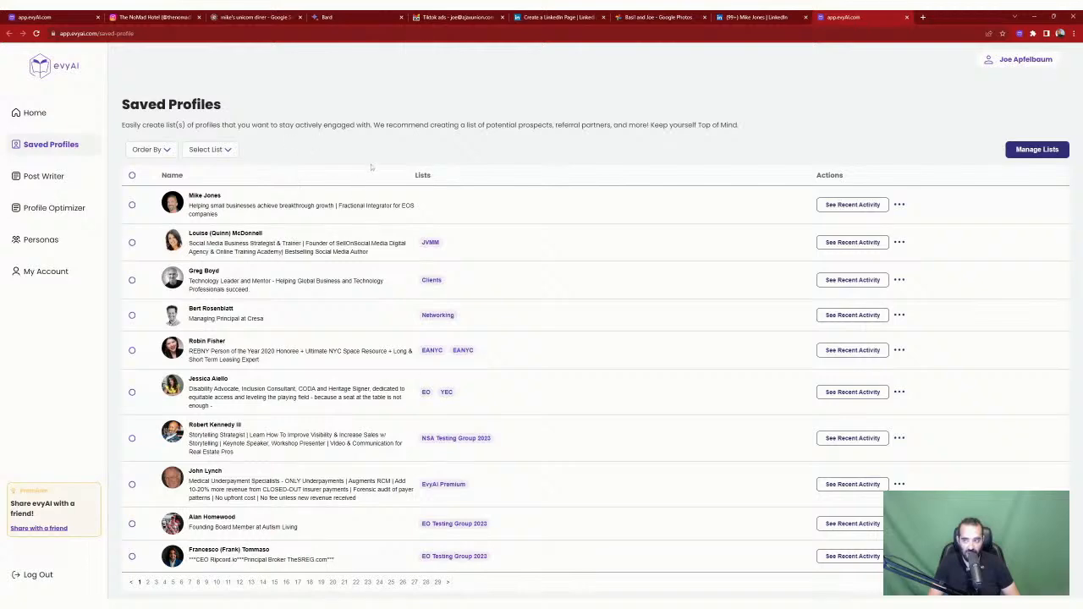
click(743, 16)
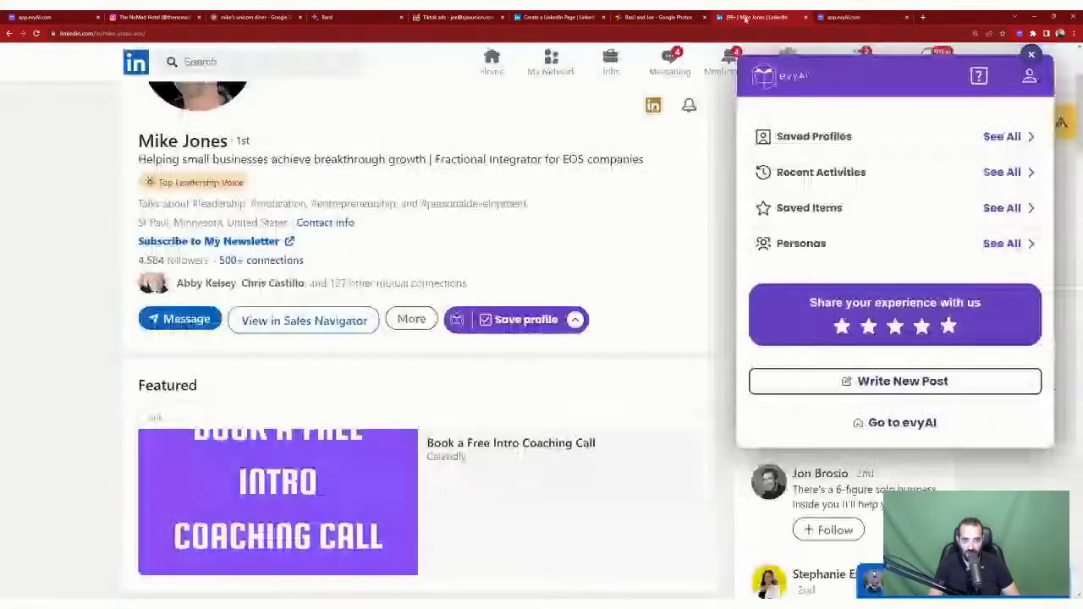
scroll(808, 128, up, 3)
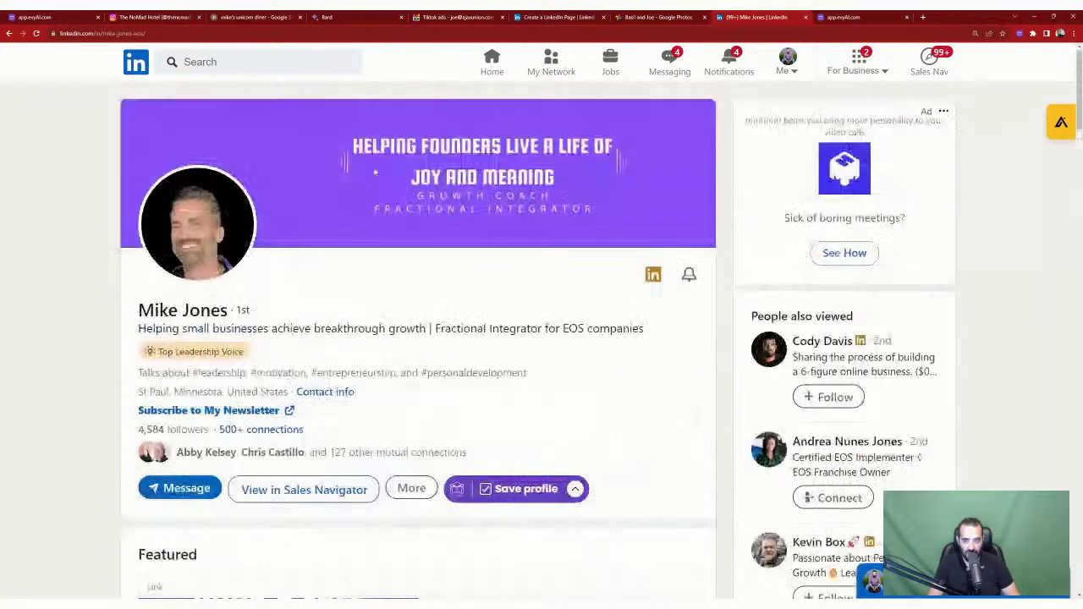
click(136, 62)
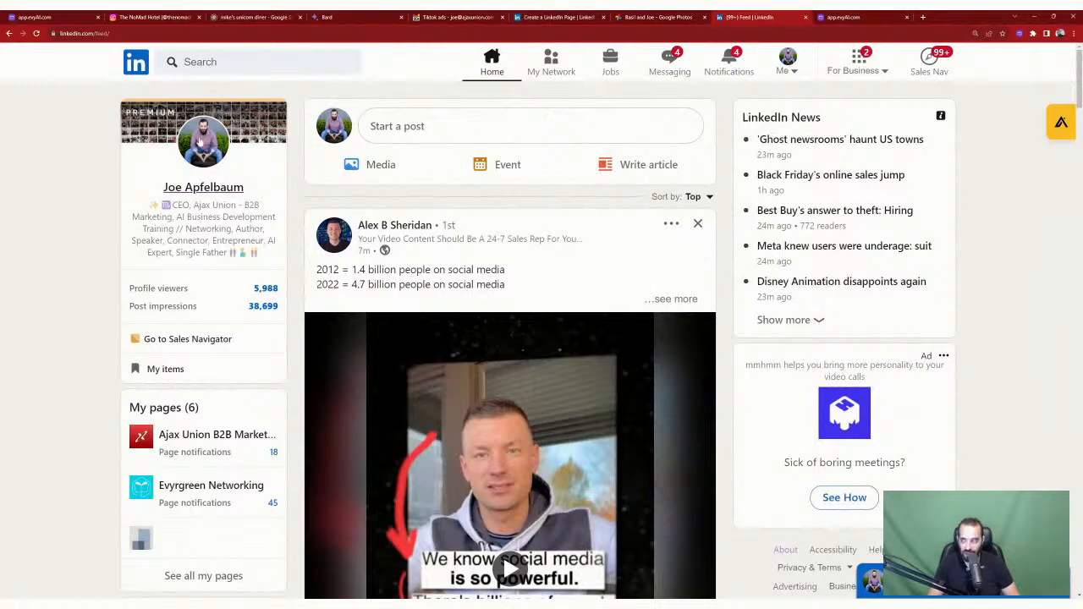
Step: Open your own profile, then go to Me > Posts & Activity
click(207, 144)
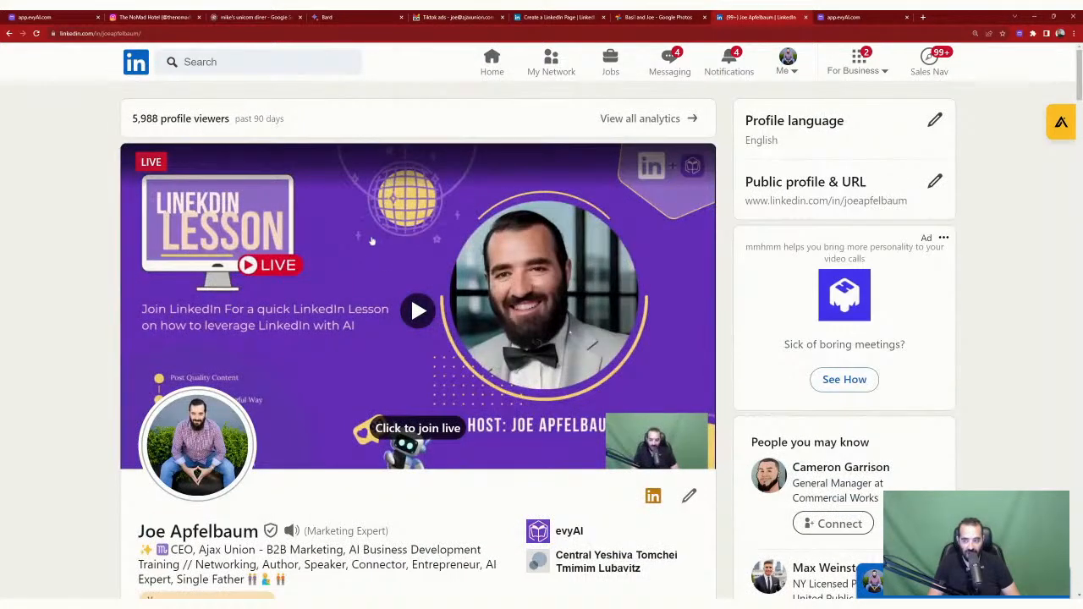
scroll(372, 230, down, 2)
scroll(373, 230, up, 2)
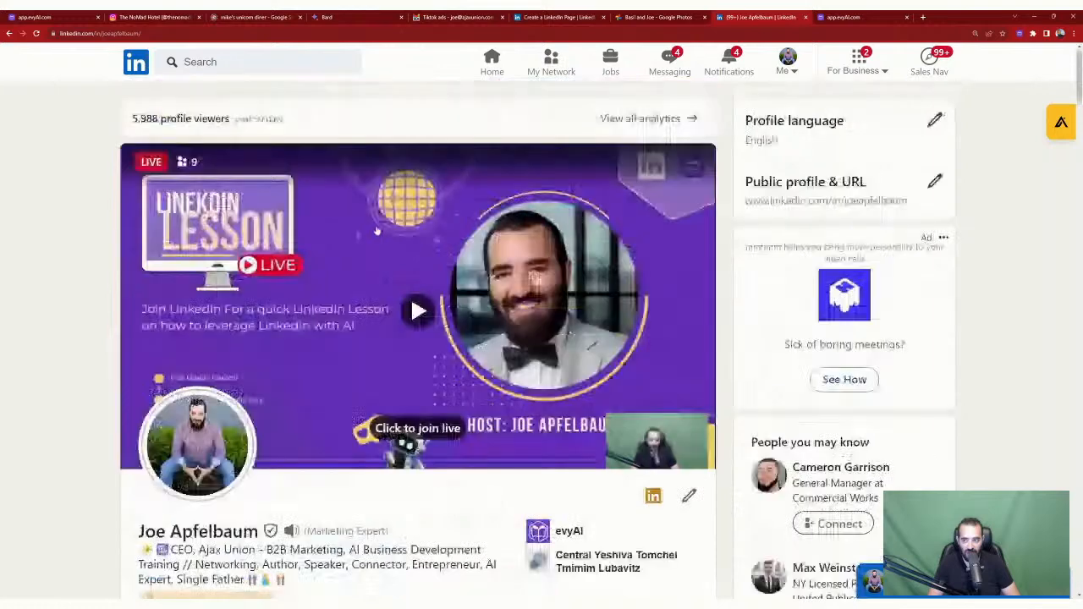
scroll(373, 230, down, 4)
scroll(419, 292, up, 4)
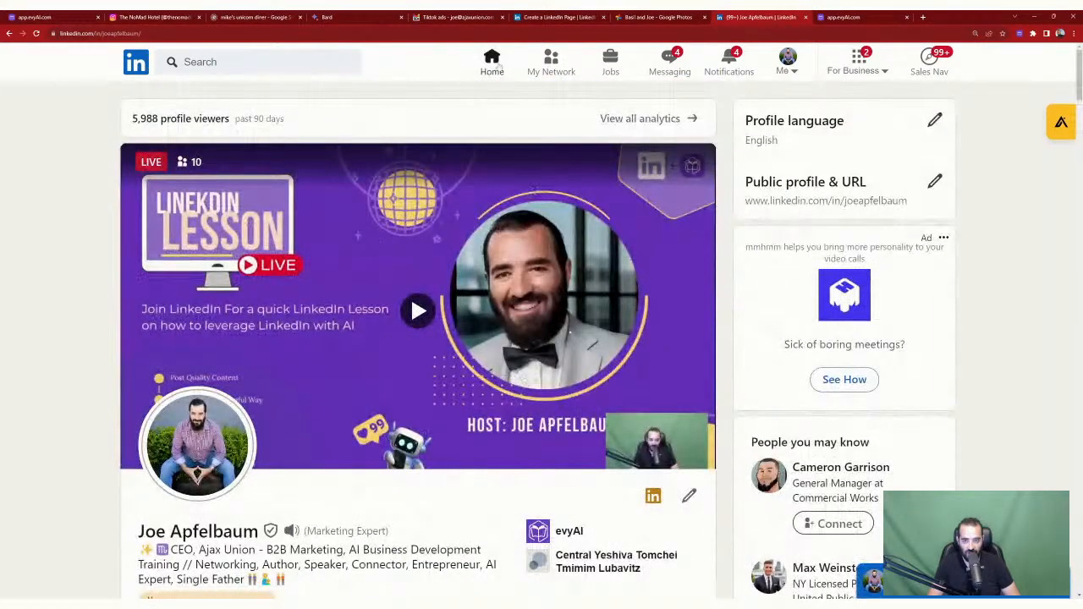
click(785, 67)
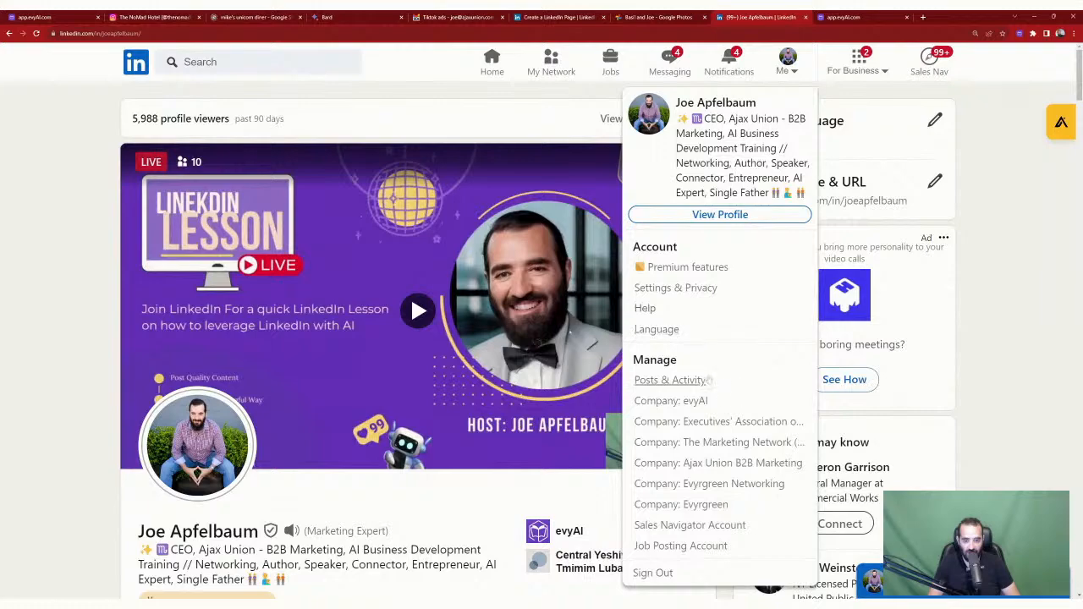
click(709, 381)
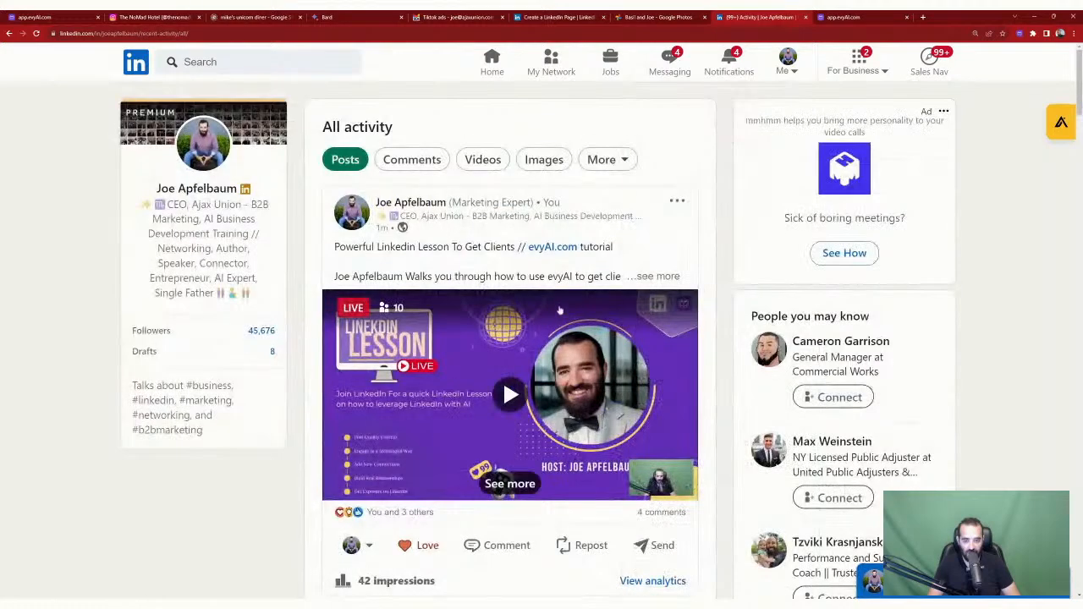
scroll(559, 310, down, 2)
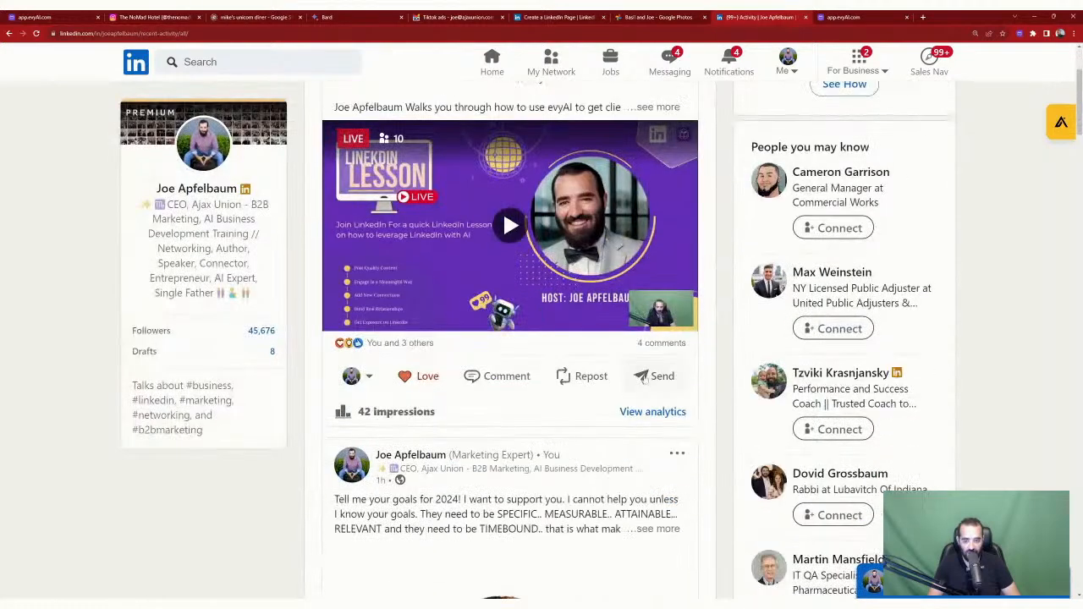
Step: Load all comments on the latest live-lesson post, then like and reply to the newest one
click(516, 383)
scroll(526, 373, down, 3)
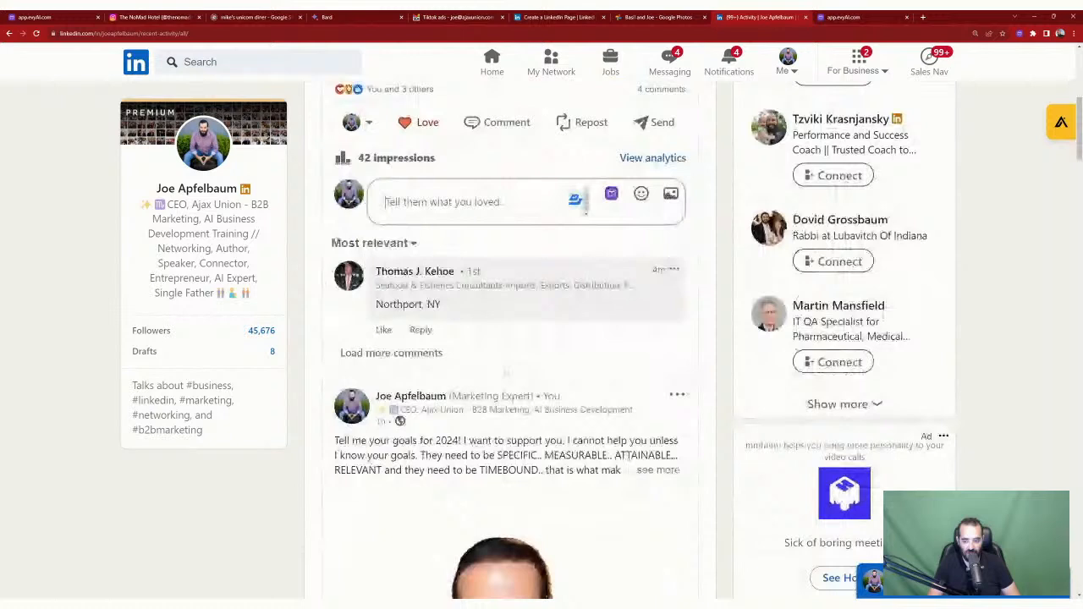
click(415, 361)
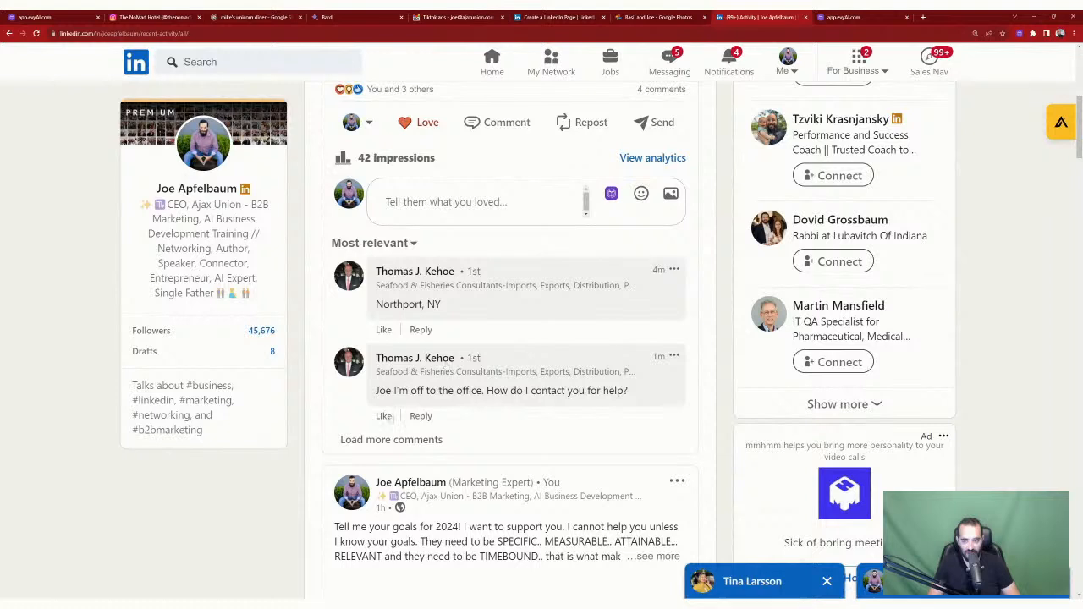
click(389, 417)
click(450, 416)
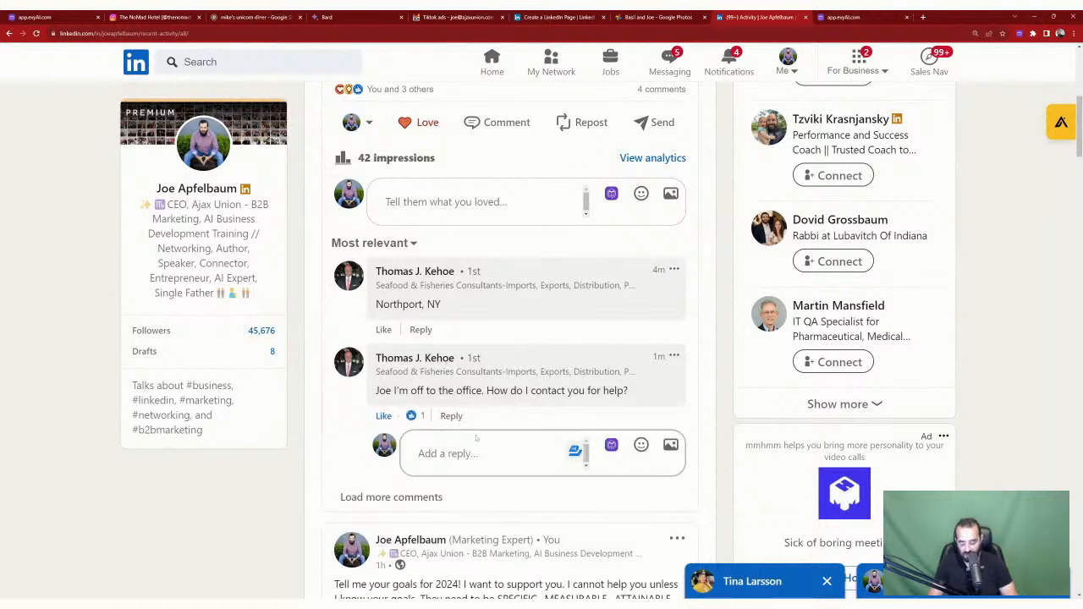
Step: Post a reply tagging the commenter and asking him to text a phone number, then open his profile
text(text me )
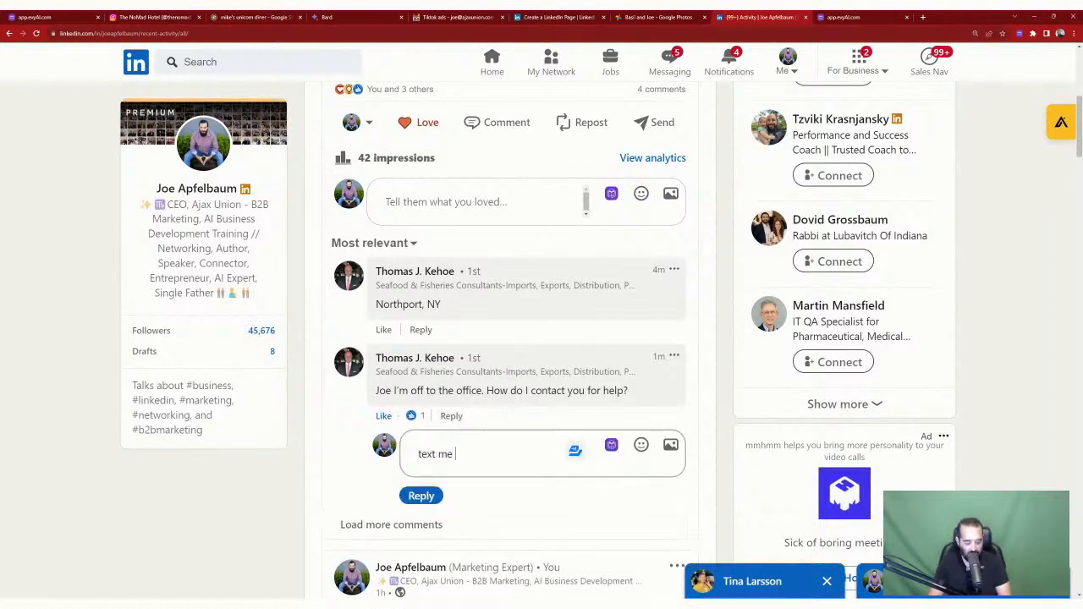
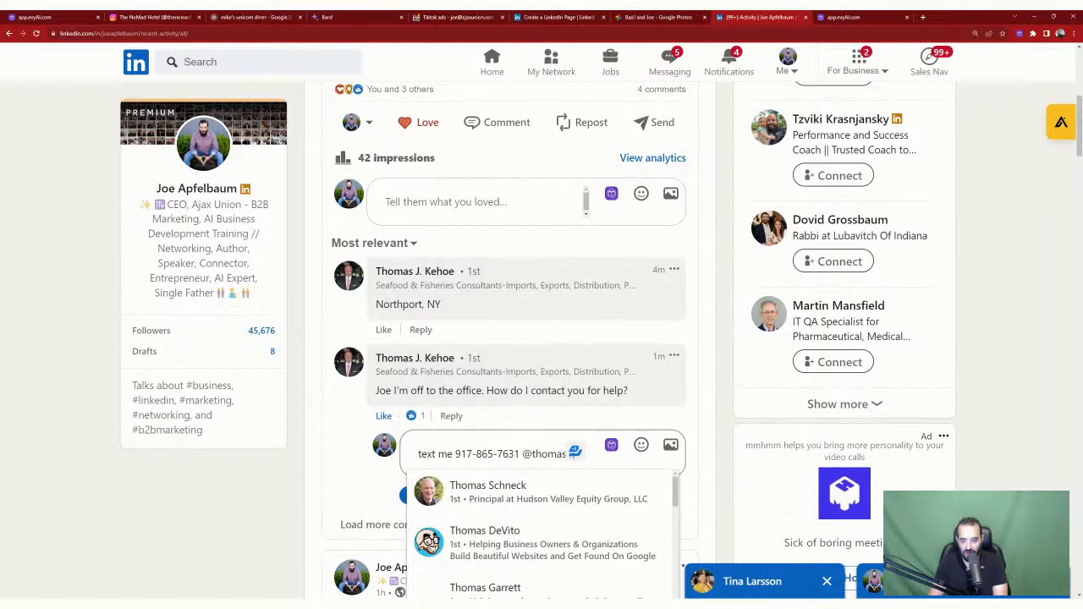
key(Return)
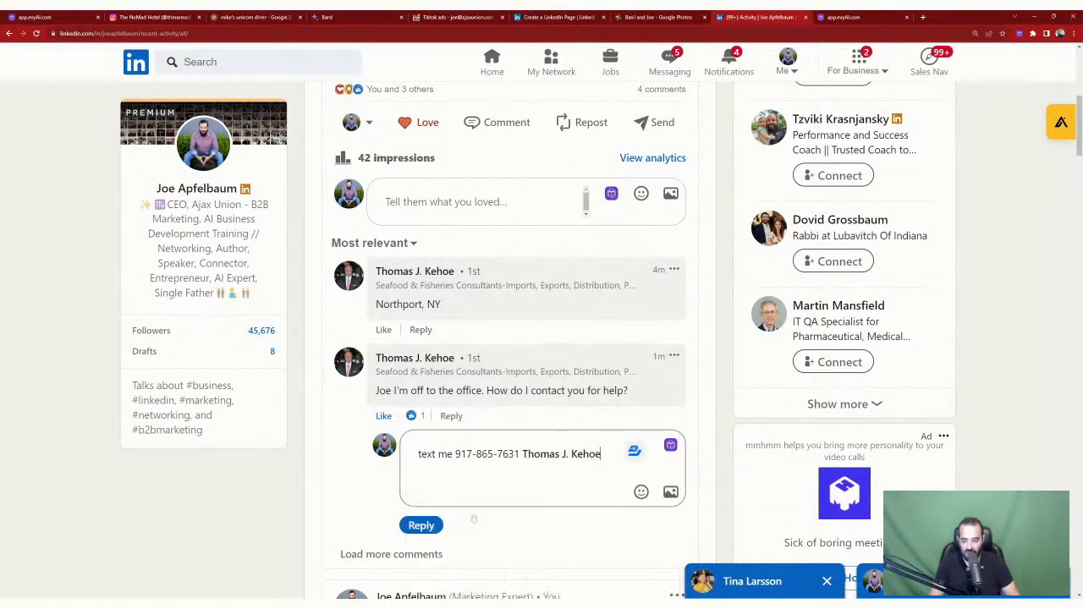
click(421, 525)
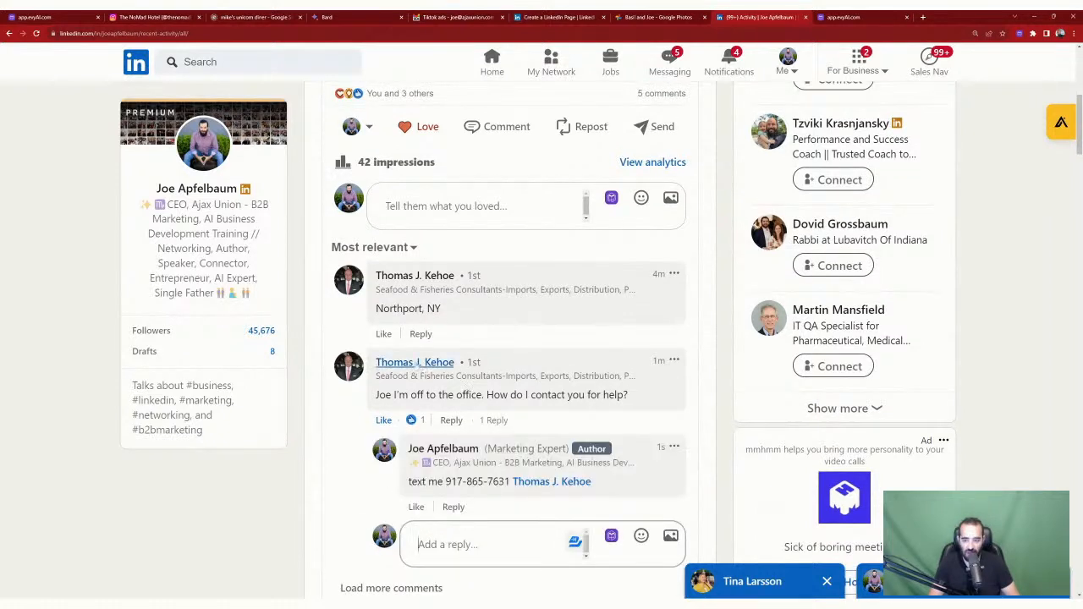
click(415, 363)
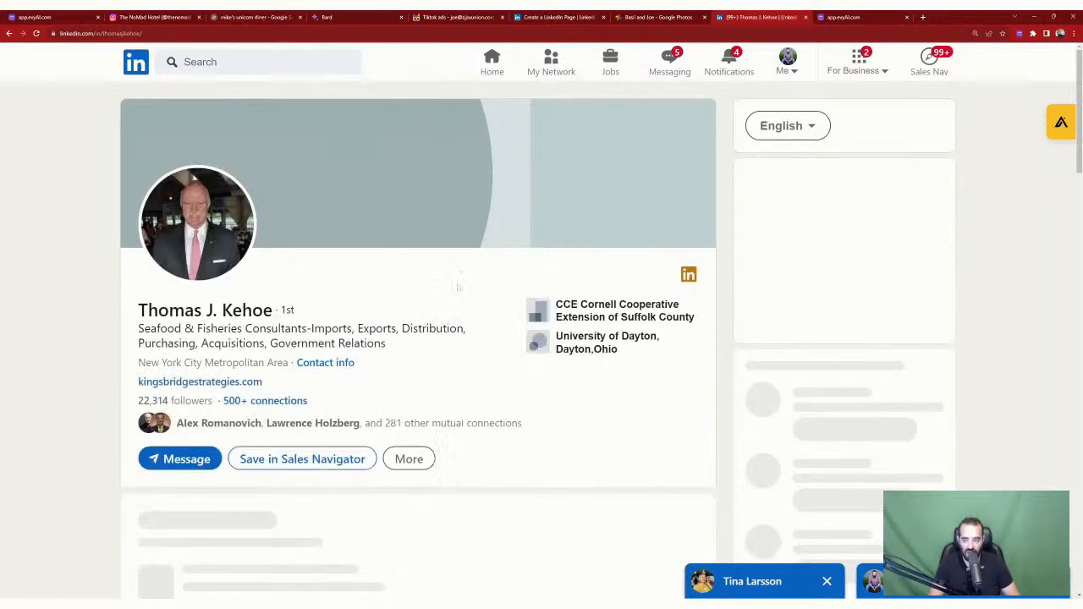
Step: Save the commenter's profile with evyAI and message him: send a text to a phone number and chat
scroll(418, 273, down, 2)
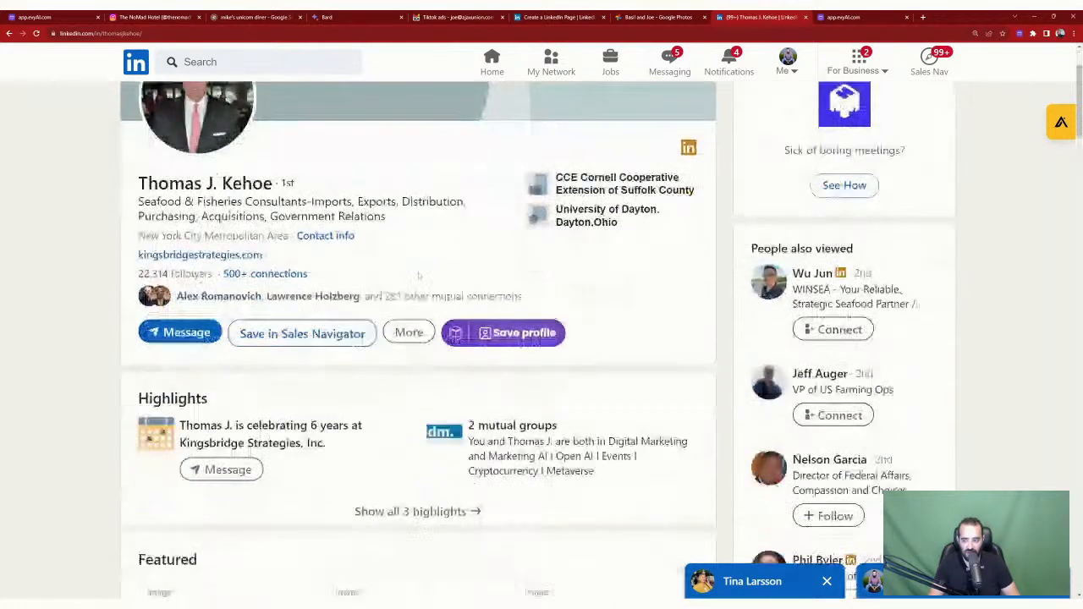
click(520, 336)
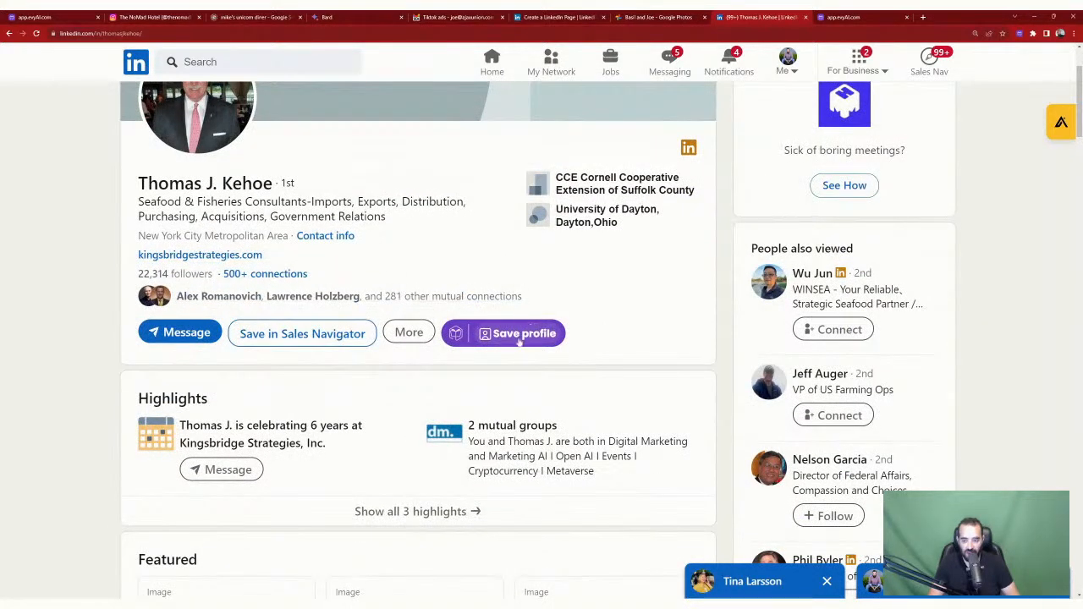
click(186, 333)
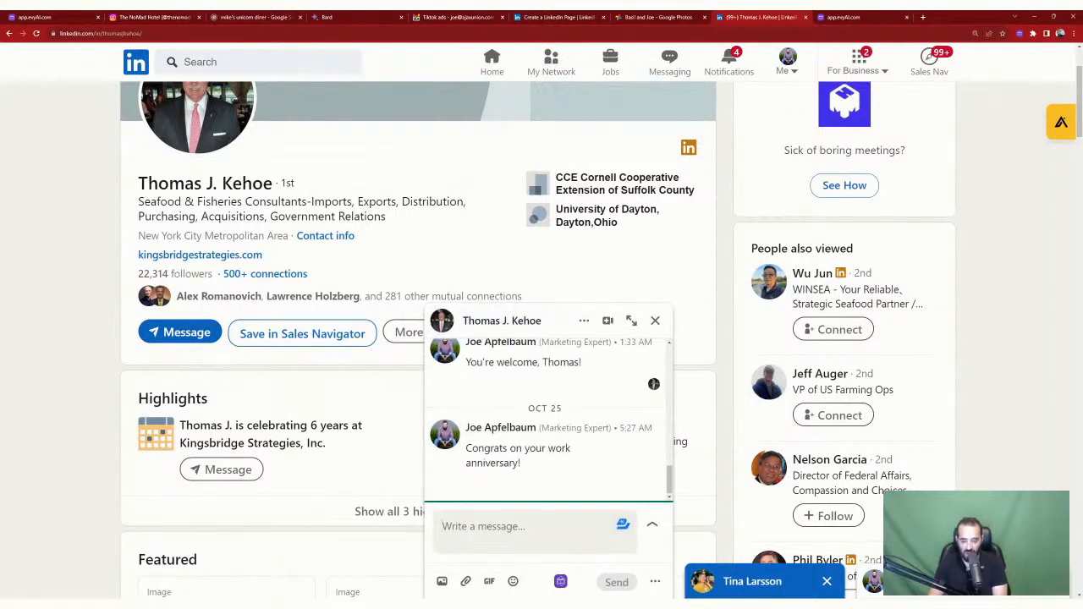
text(Send me a text)
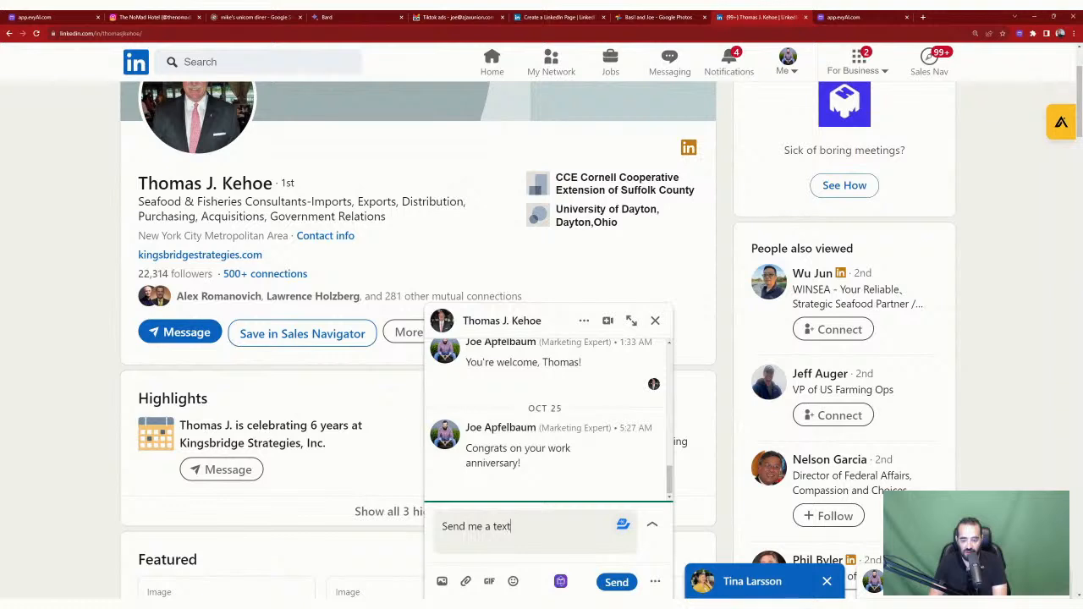
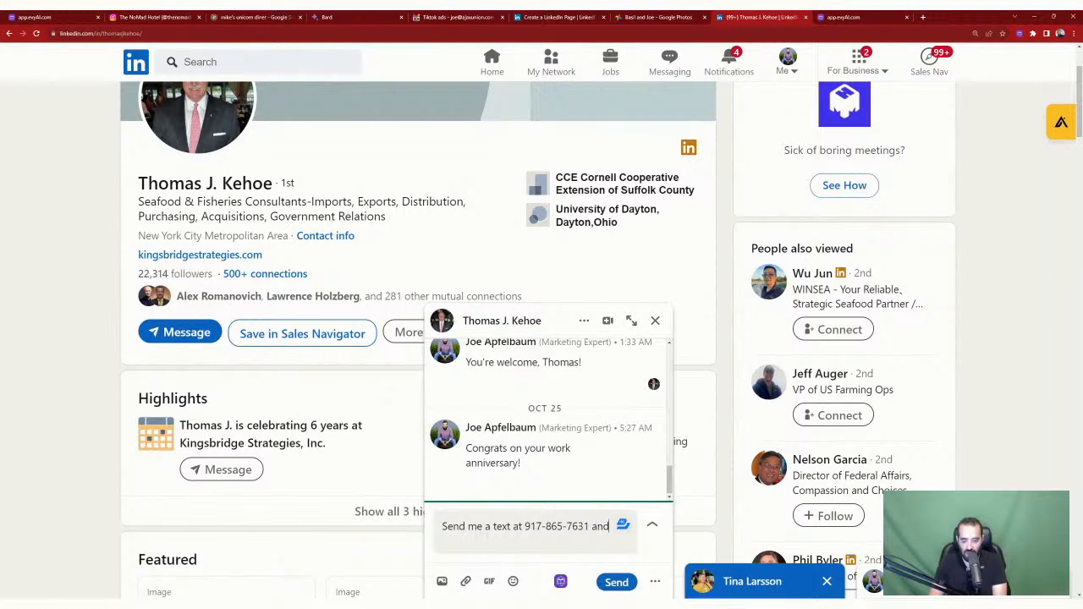
text( and let's chat.)
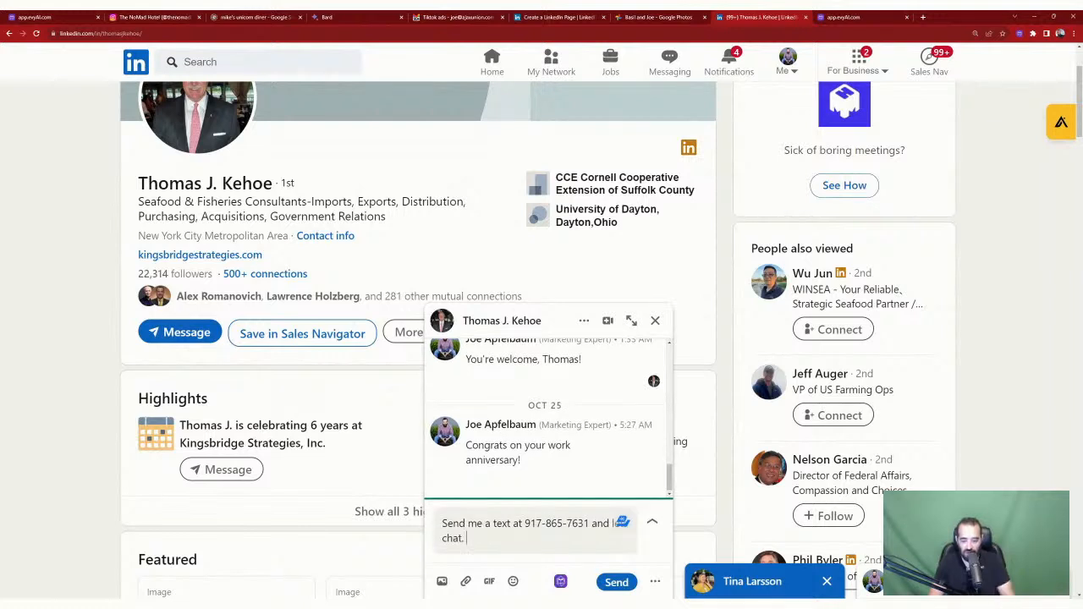
click(617, 582)
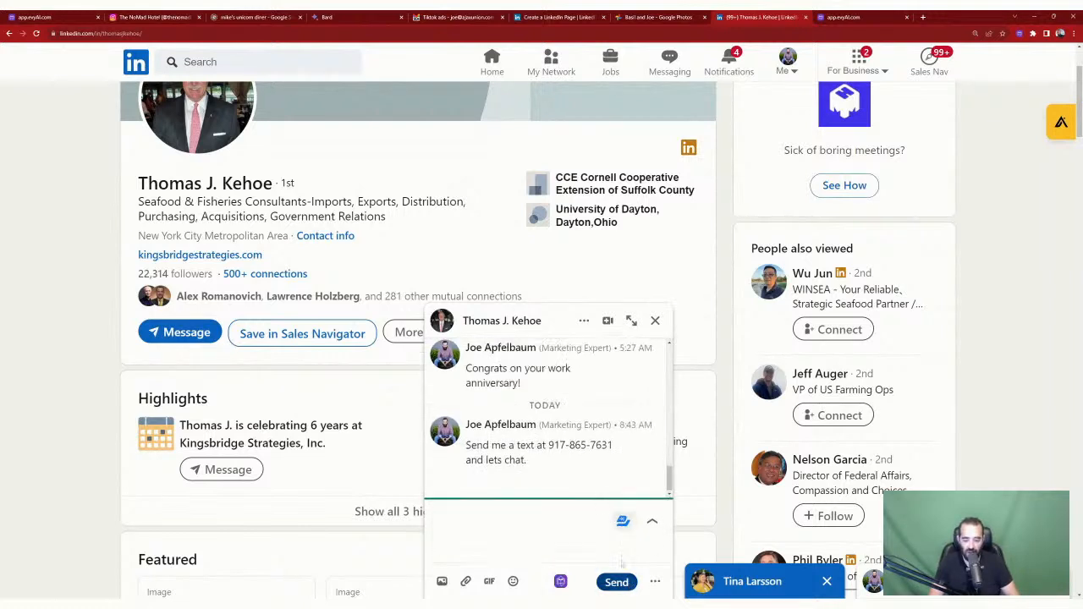
click(655, 320)
scroll(413, 253, up, 2)
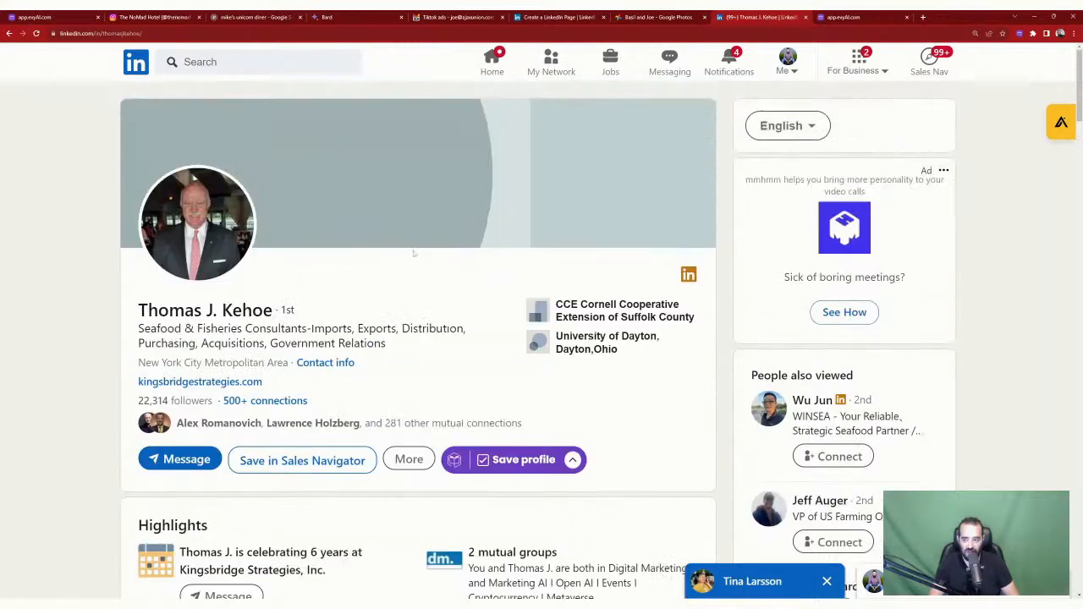
Step: Return to the home feed, load new posts, and show the For Business products panel
click(491, 61)
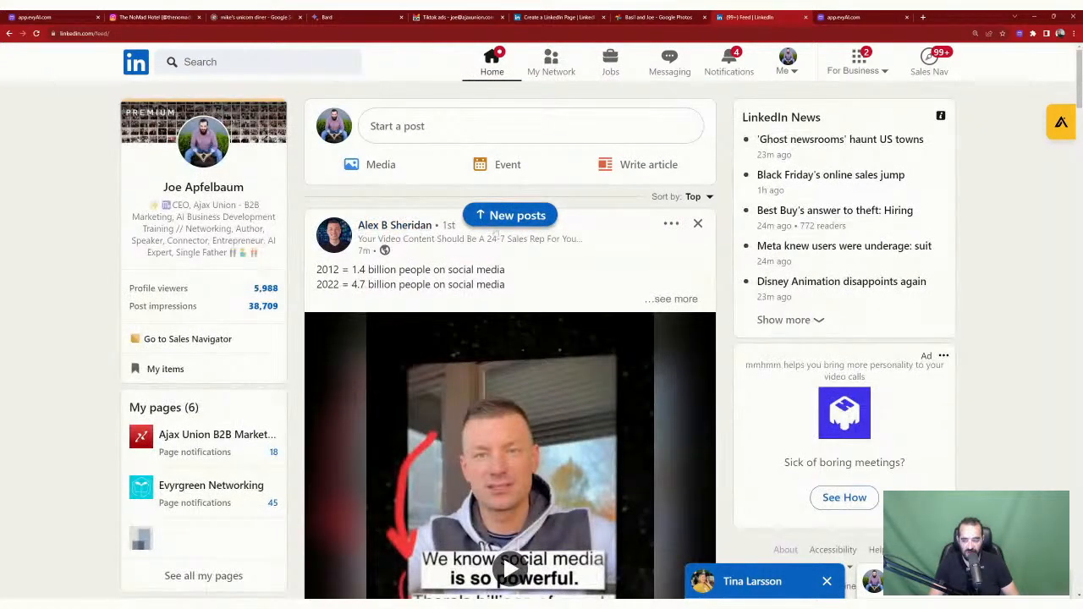
click(510, 214)
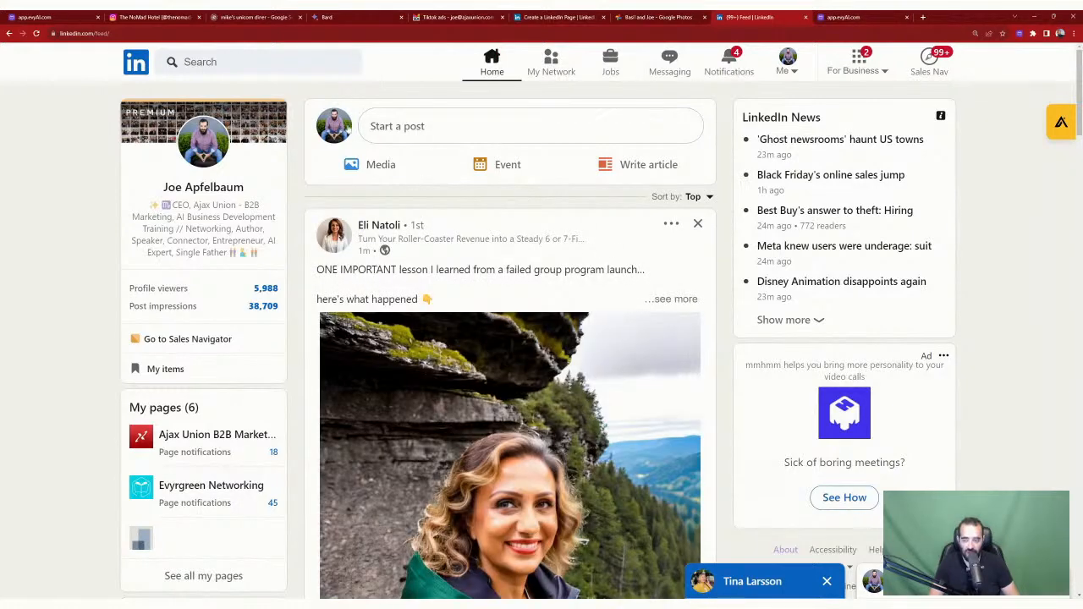
click(204, 187)
scroll(269, 188, down, 3)
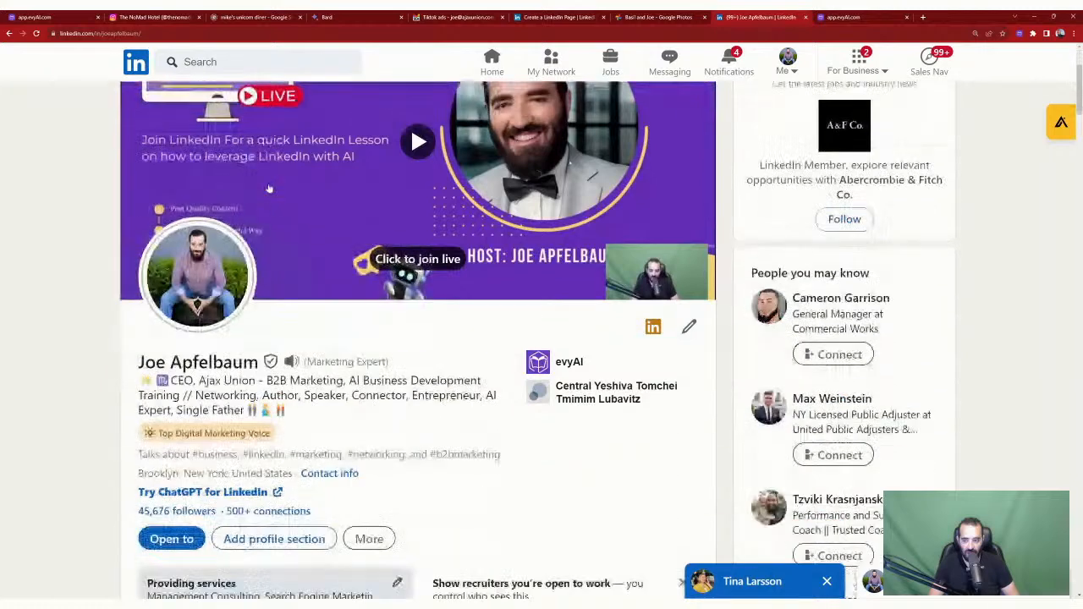
scroll(269, 187, up, 3)
click(137, 67)
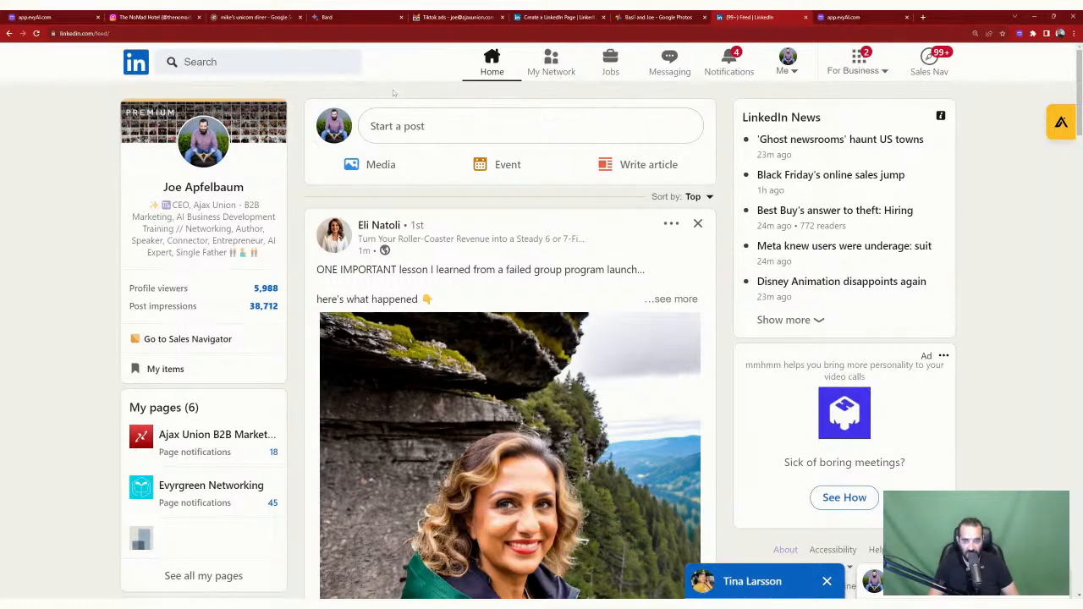
click(858, 73)
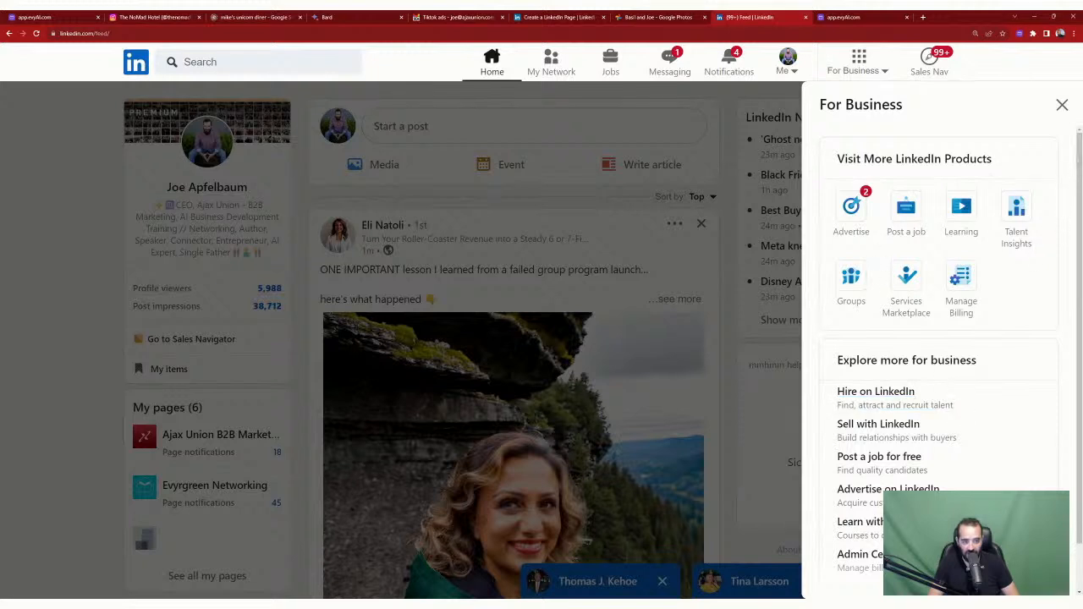
Step: Scroll the For Business panel, then switch to the 'Create a LinkedIn Page' help article tab
scroll(939, 355, down, 1)
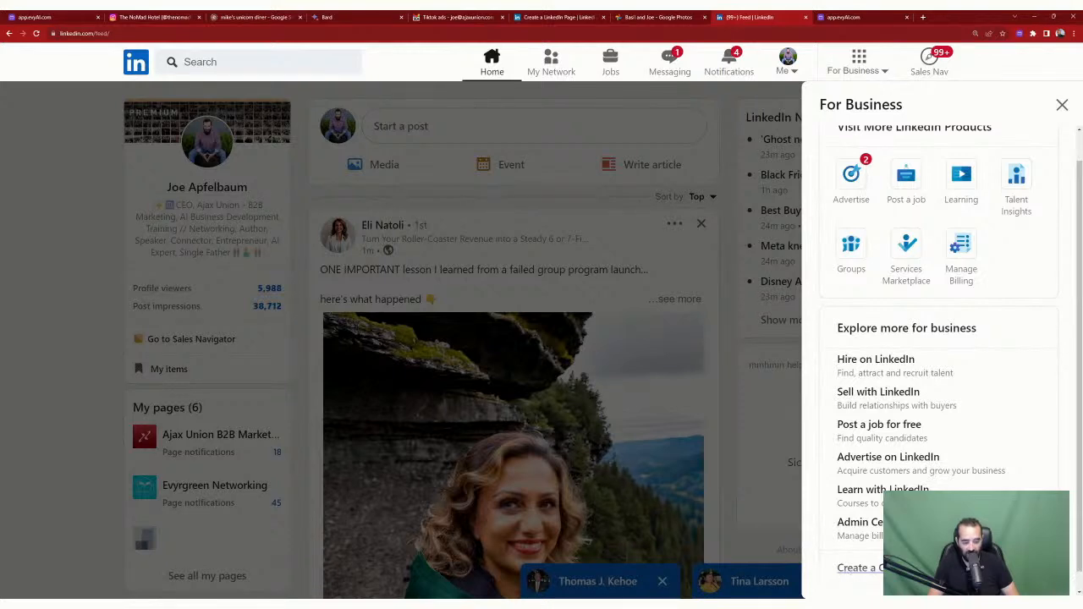
click(536, 15)
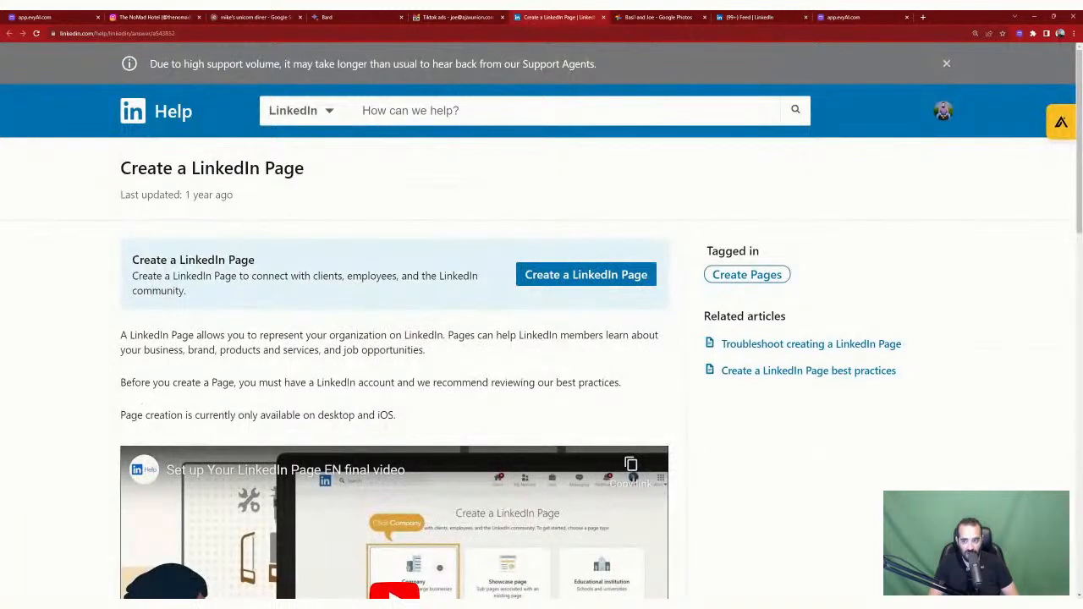
Step: Start a new LinkedIn Page from the help article's Create a LinkedIn Page button
click(572, 274)
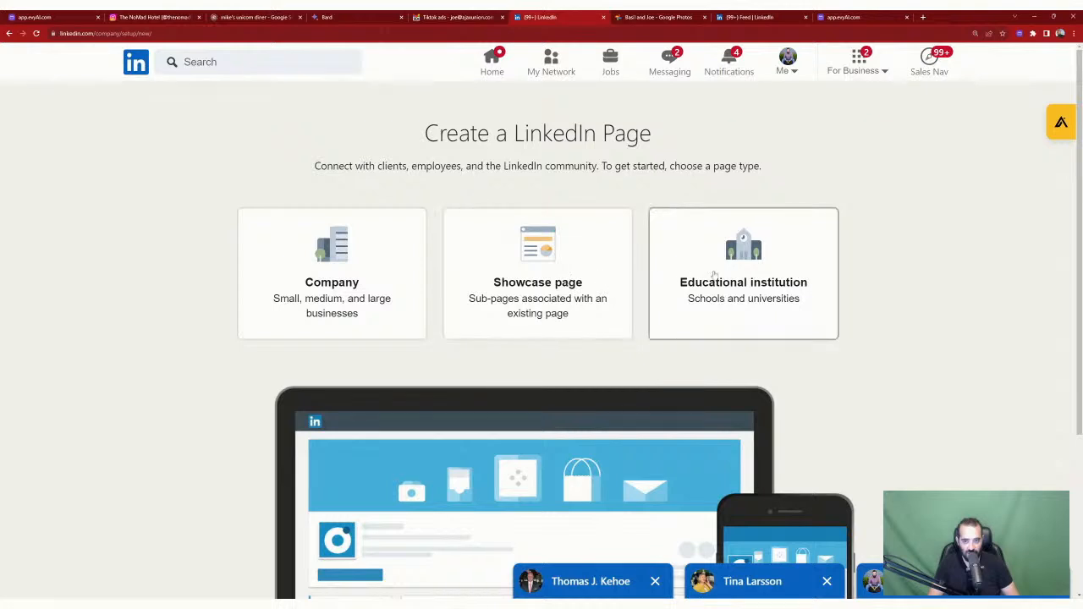
scroll(897, 314, down, 3)
scroll(901, 318, up, 3)
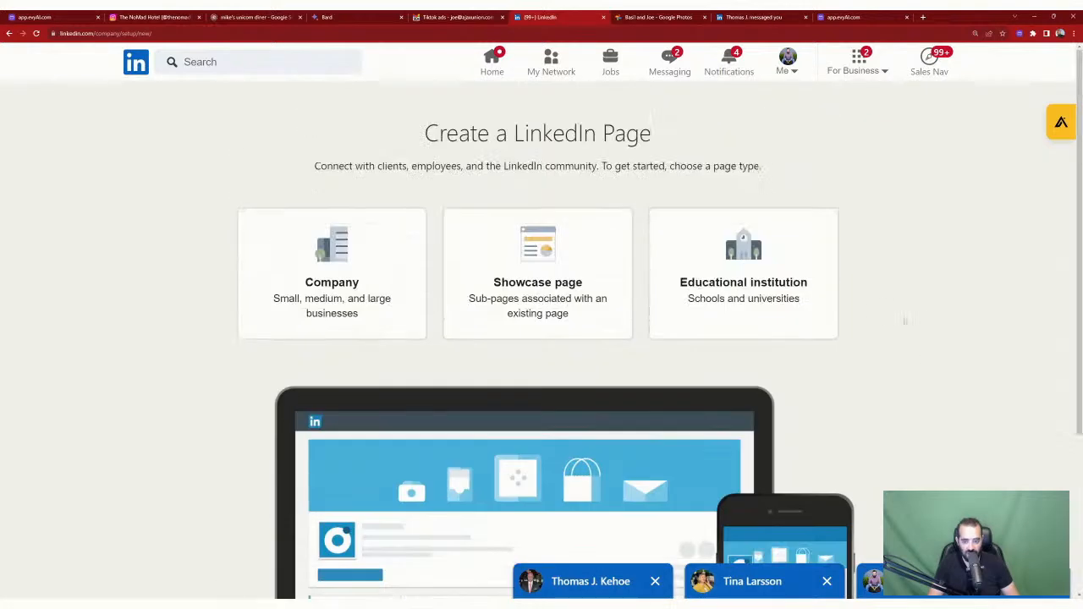
Step: Choose a Showcase page under parent Ajax Union B2B Marketing, named 'Basil the Samoyed'
click(527, 265)
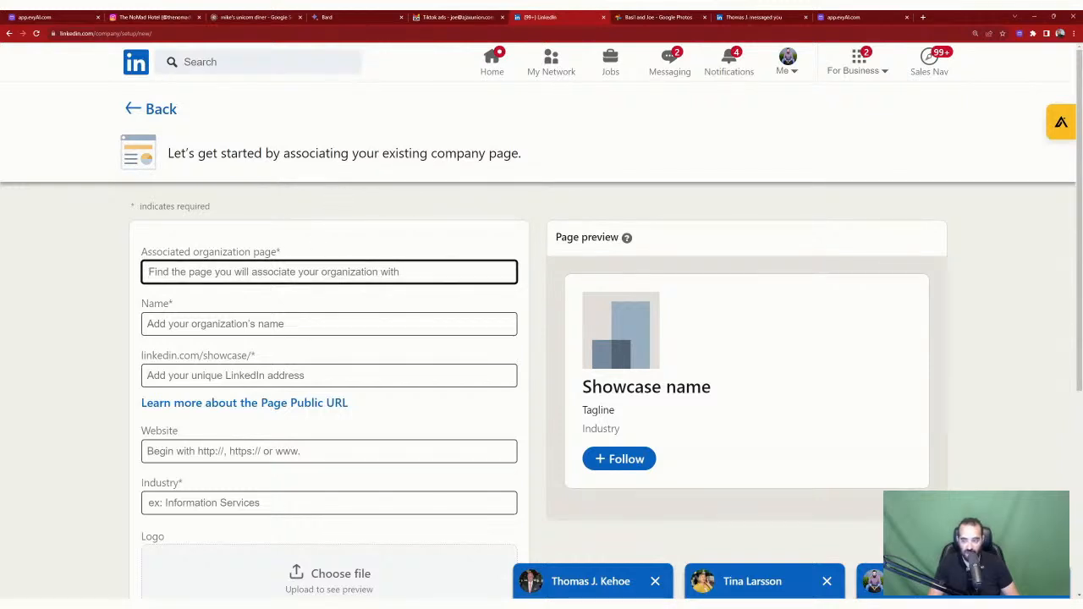
text(ajax union)
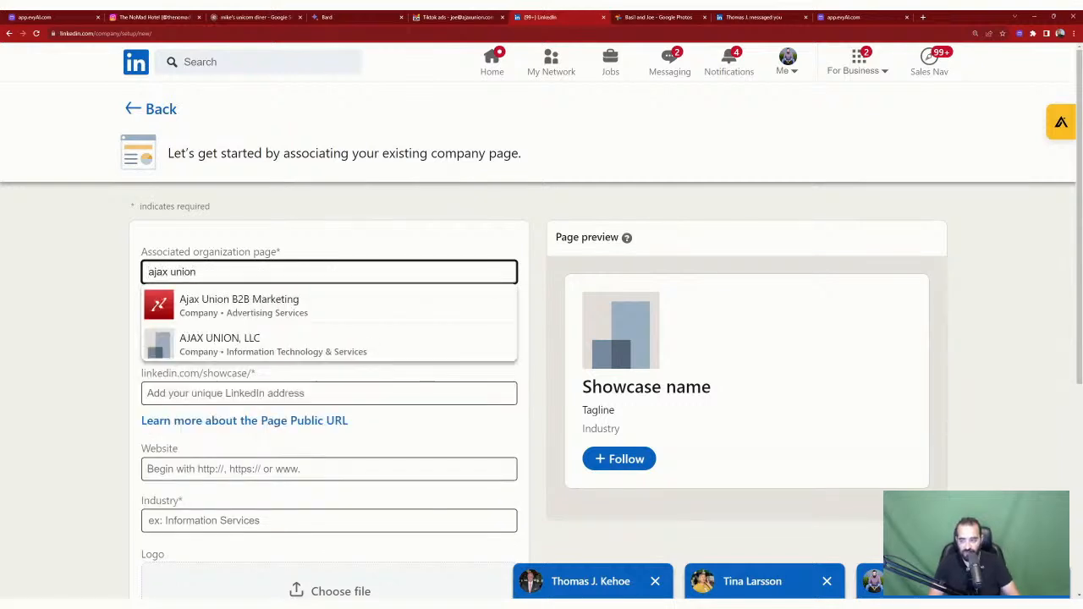
key(Down)
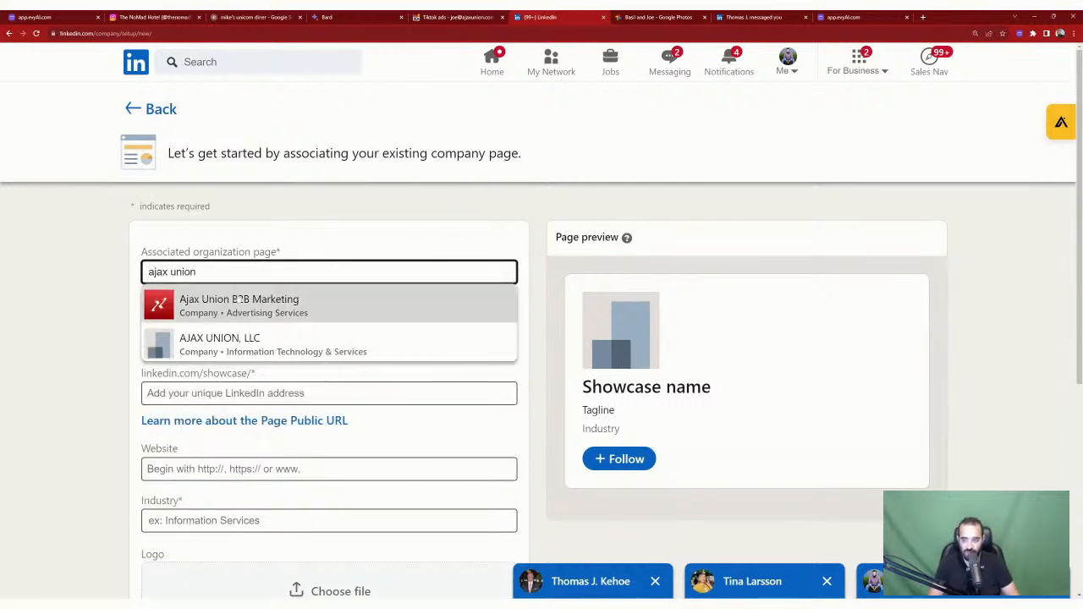
key(Return)
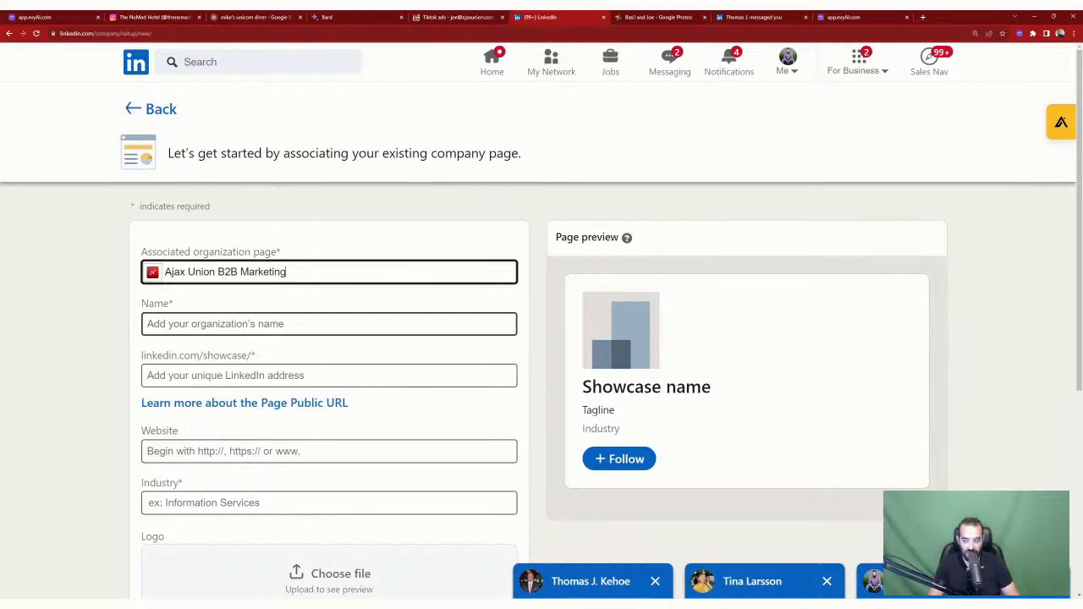
click(328, 324)
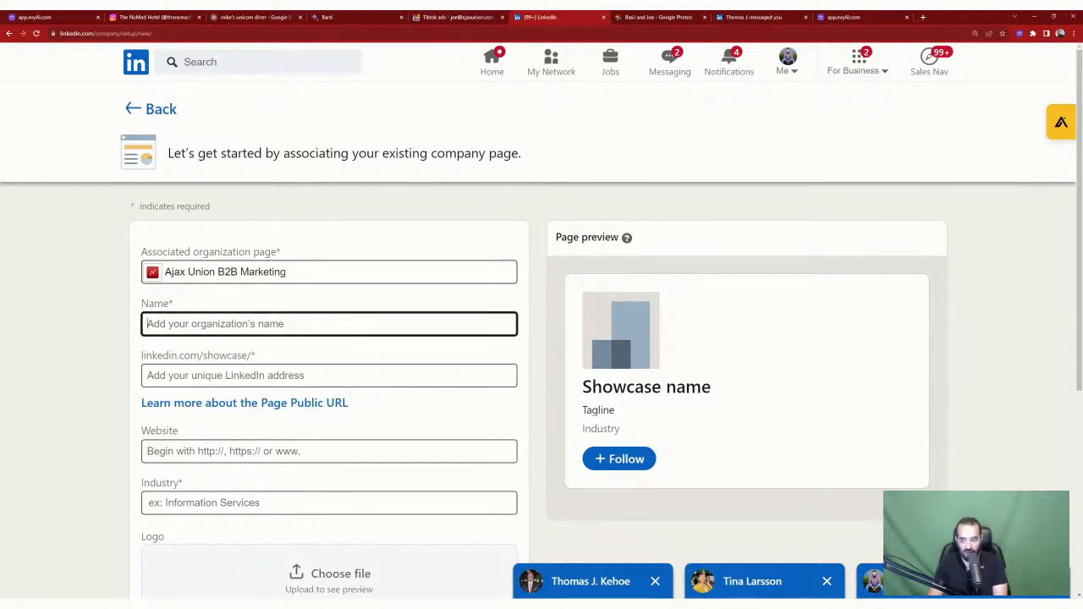
text(Bas)
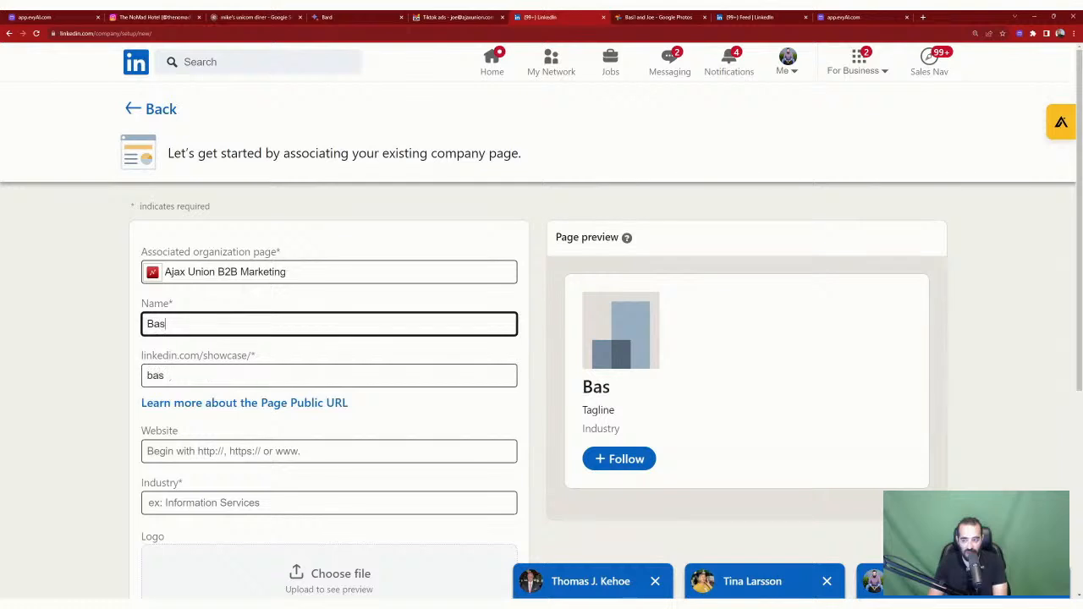
text(il the Samoyed)
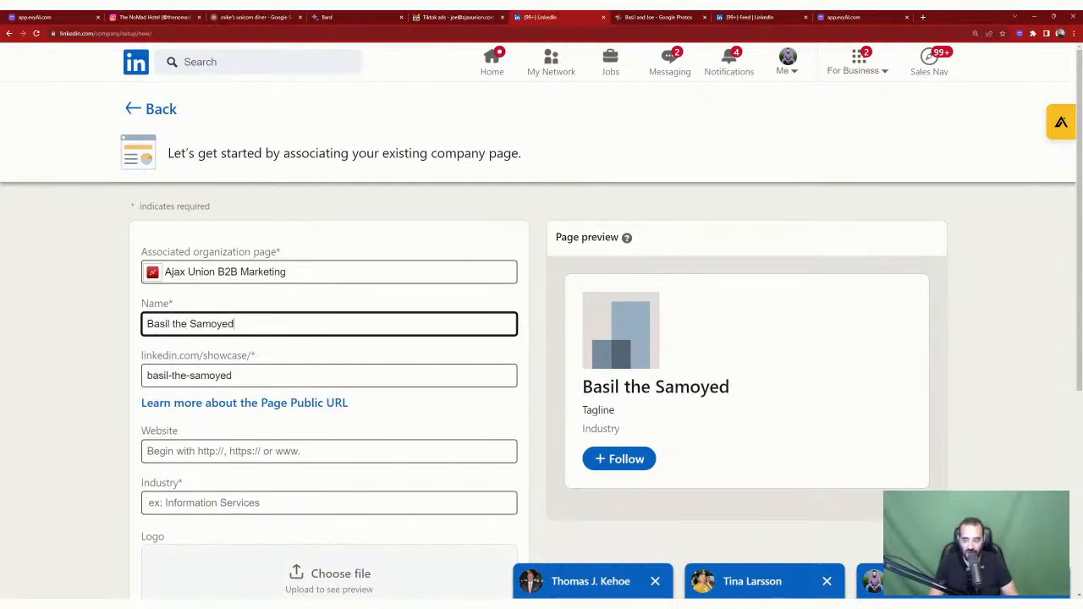
Step: Change the showcase URL to linkedin.com/showcase/basilthesamoyed, clearing the already-in-use error
click(237, 362)
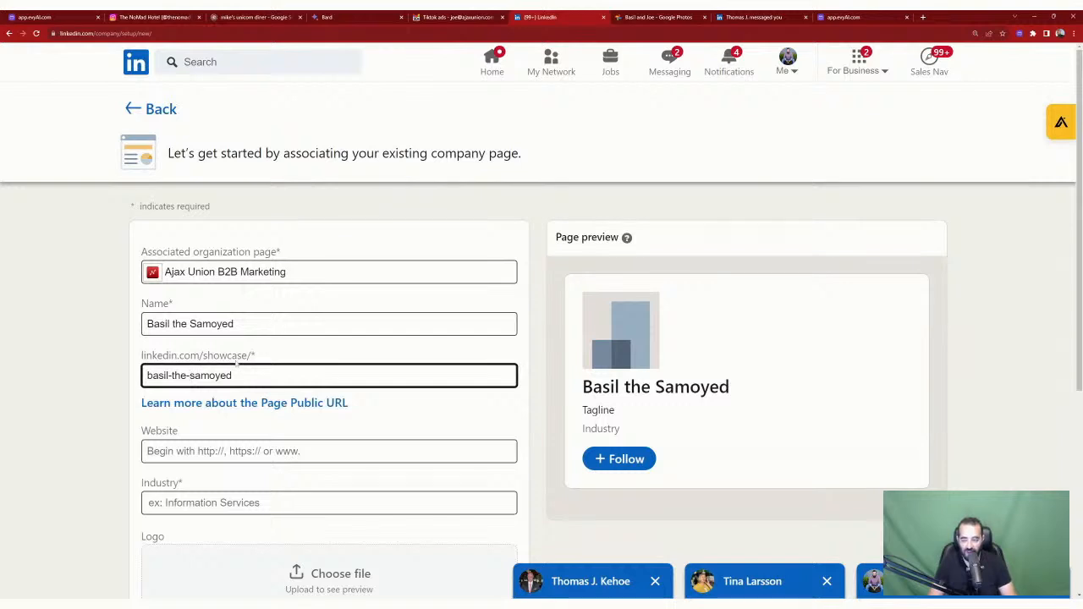
key(BackSpace)
key(BackSpace)
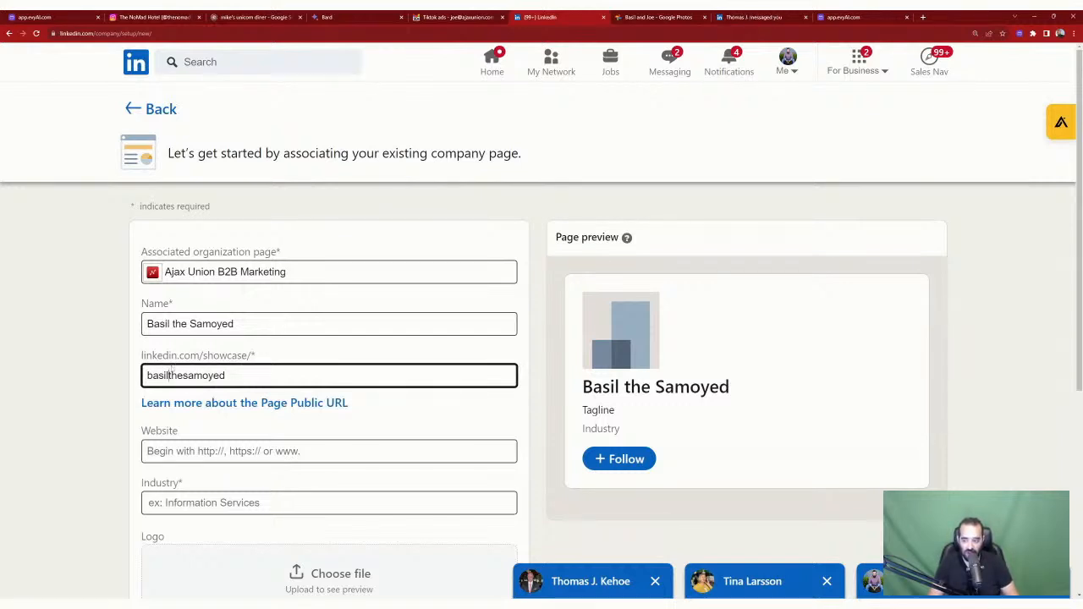
key(shift+End)
key(Delete)
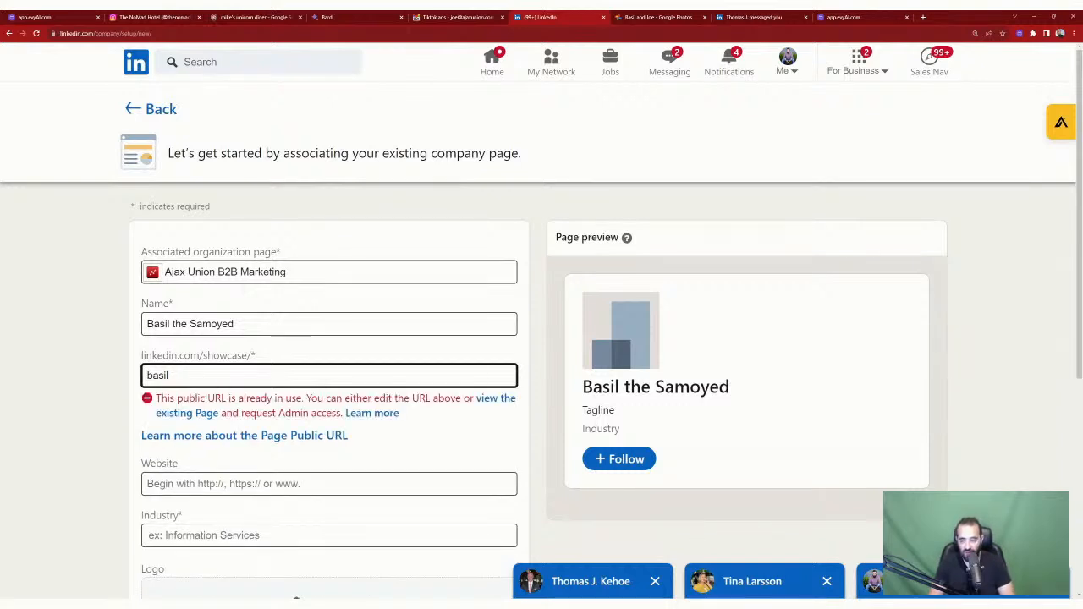
text(thesam)
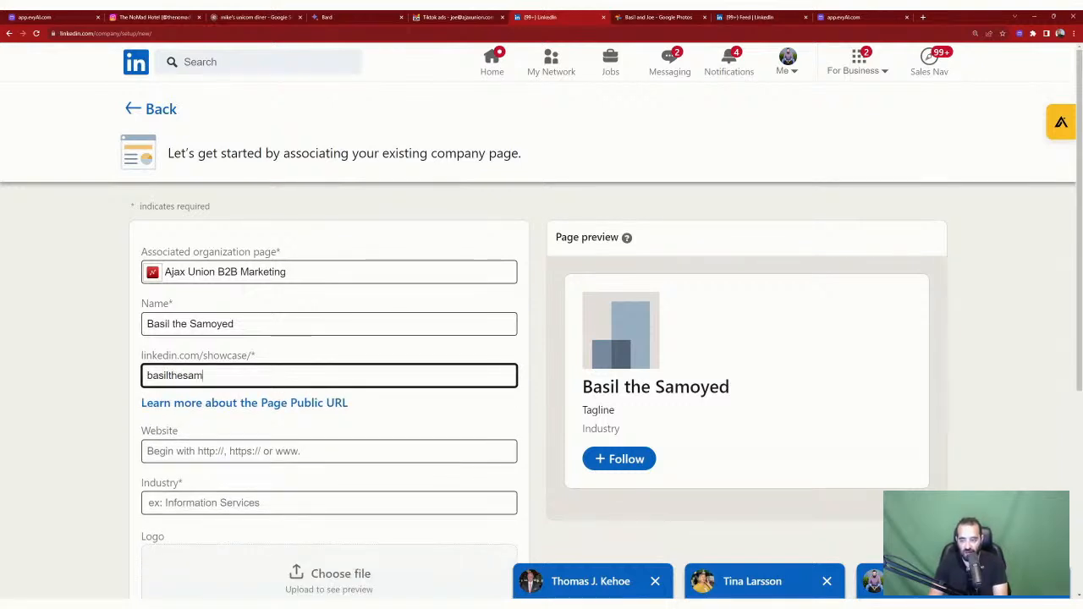
text(oyed)
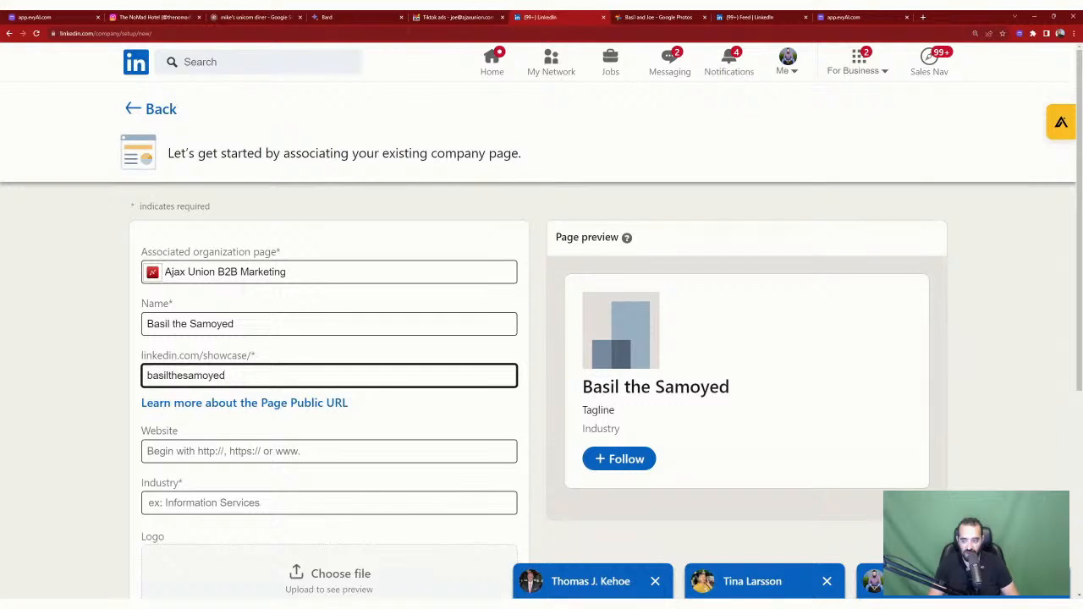
click(118, 372)
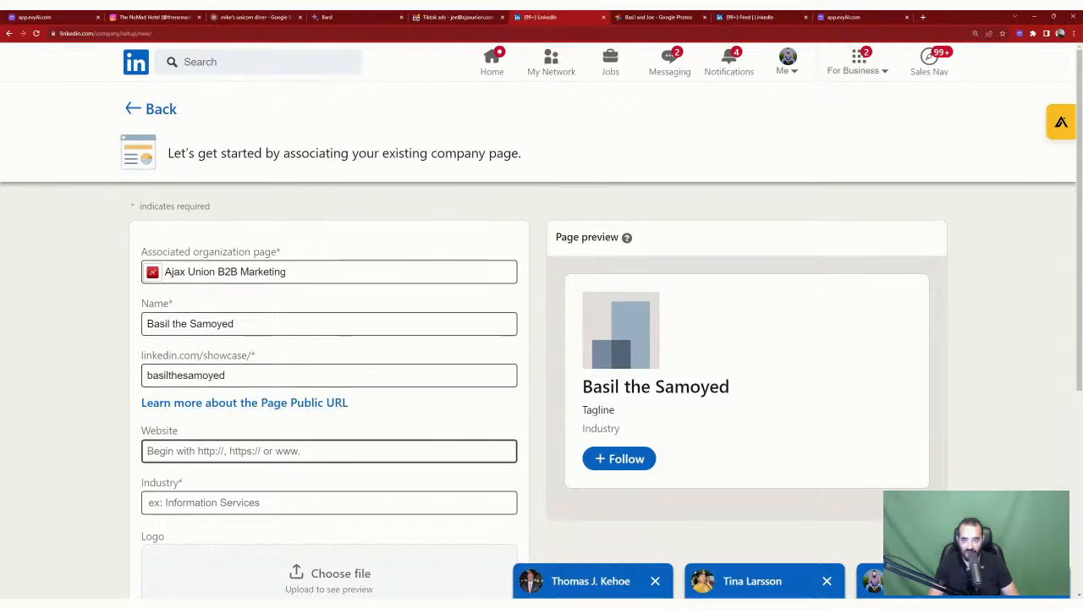
click(923, 17)
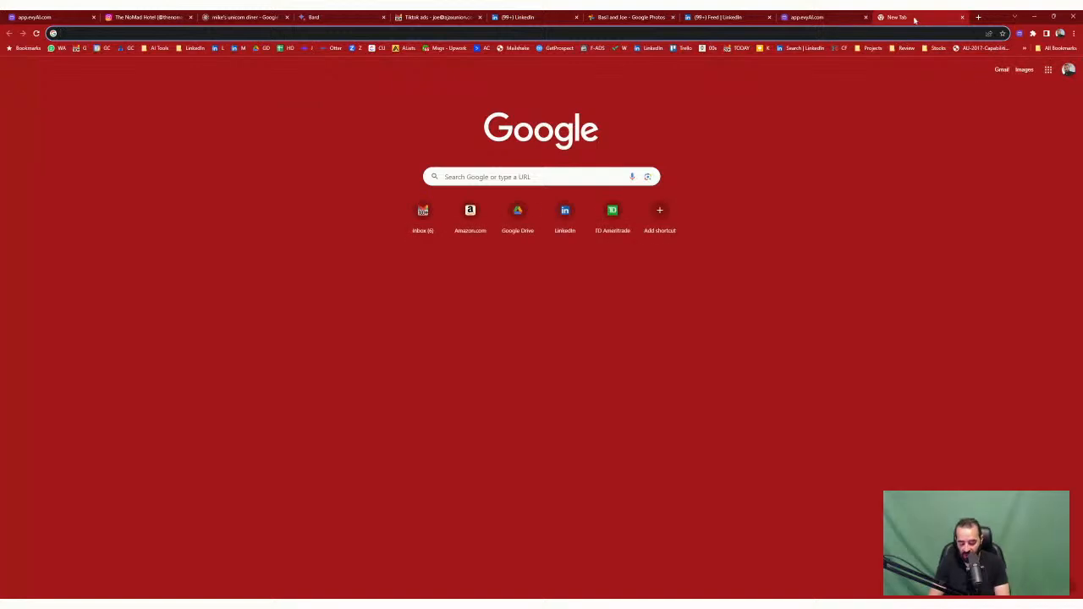
Step: Open instagram.com/basil_the_samoyed, copy its address, and return to the LinkedIn setup form
text(instagram.com/basi)
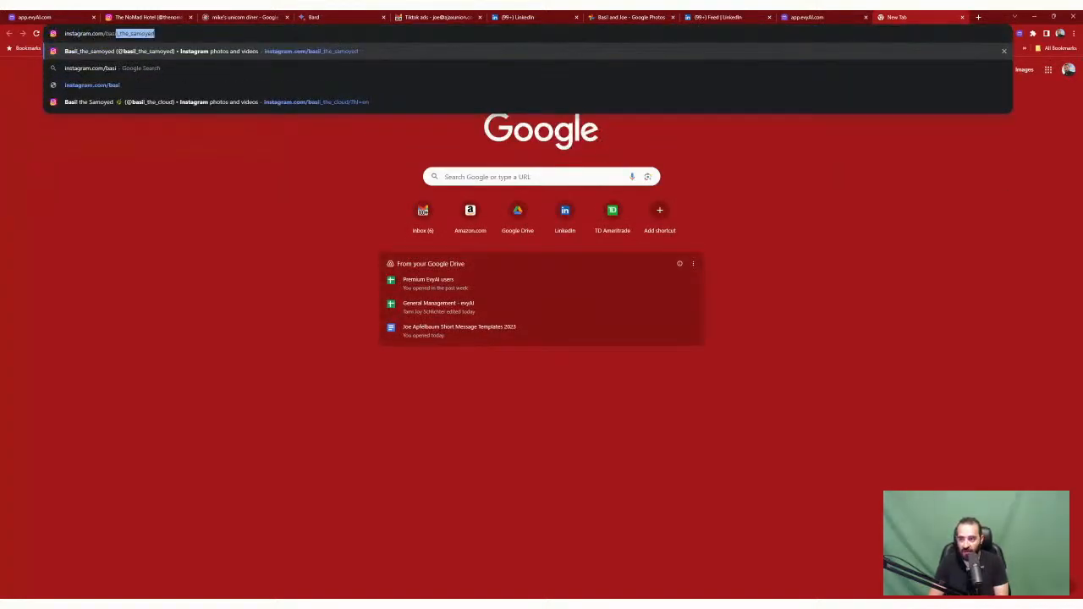
key(Return)
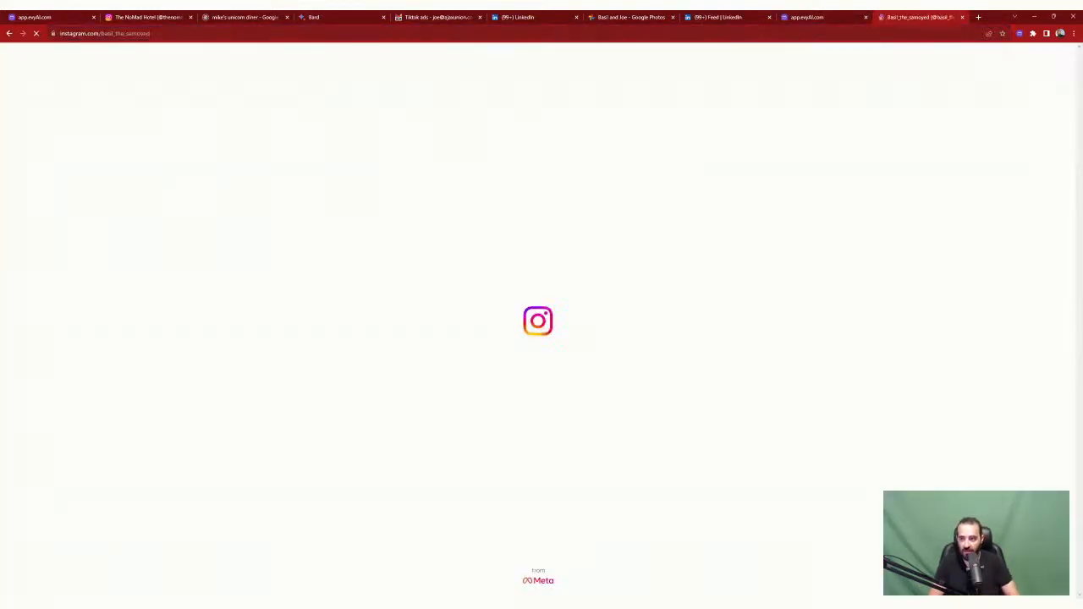
key(ctrl+l)
key(ctrl+c)
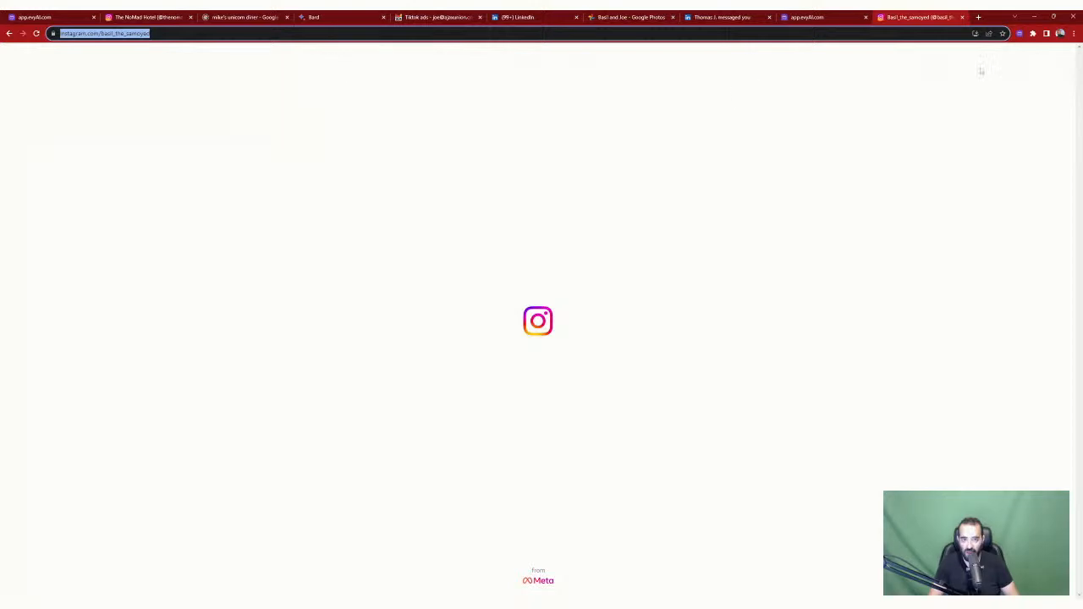
click(525, 19)
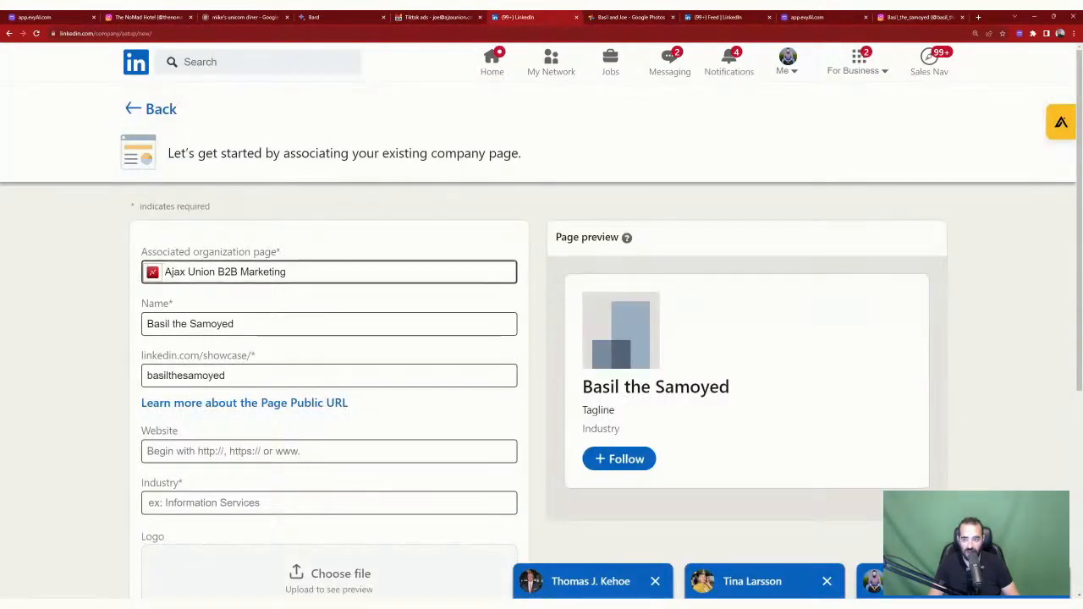
Step: Paste the basil_the_samoyed Instagram address into the page's Website field
click(266, 451)
key(ctrl+v)
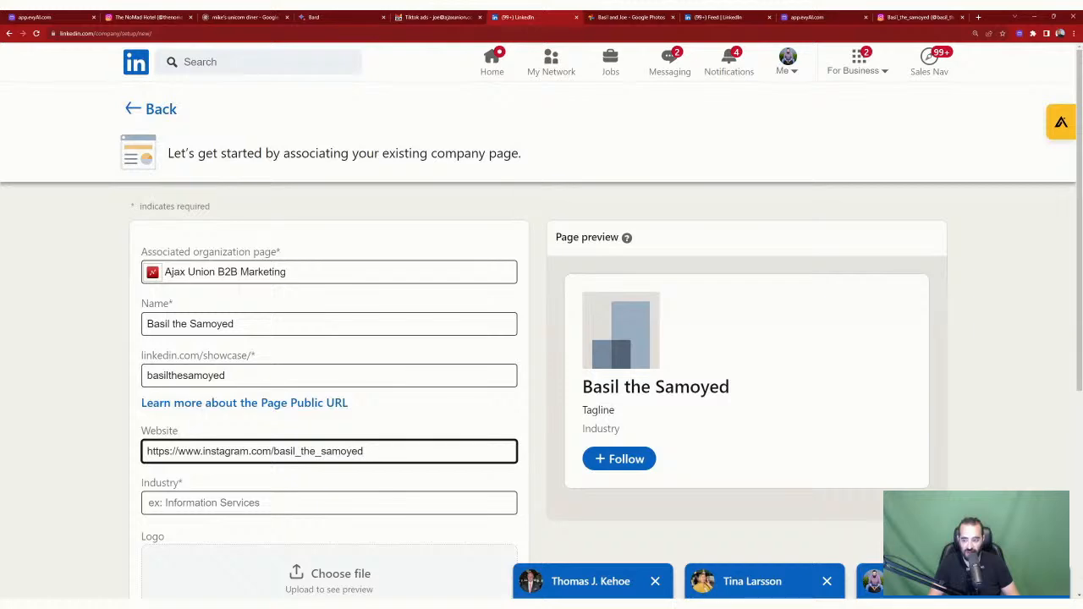
click(937, 16)
scroll(749, 426, down, 5)
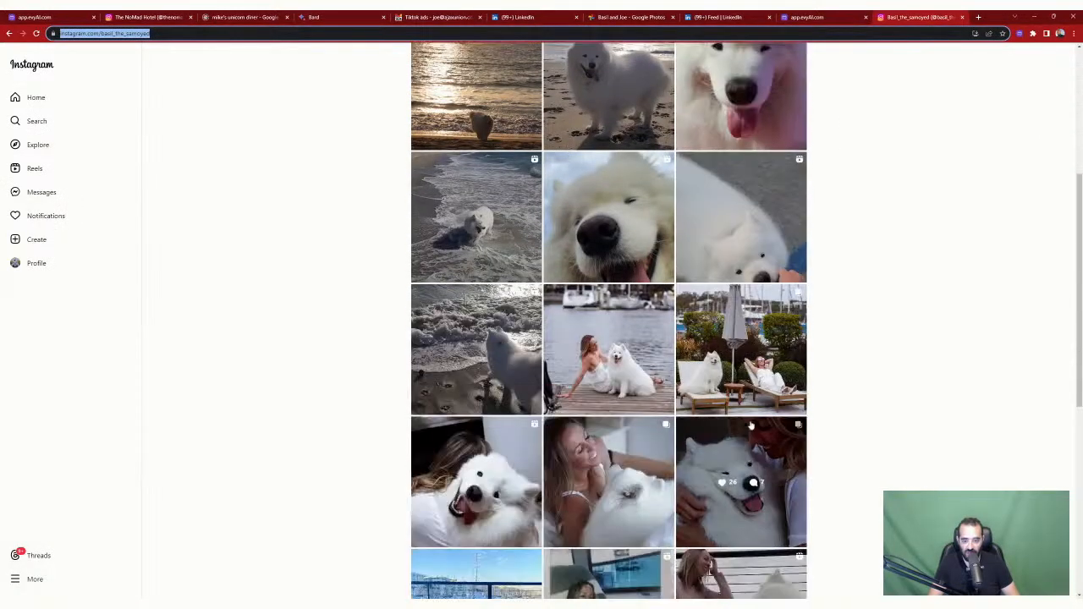
scroll(750, 426, up, 5)
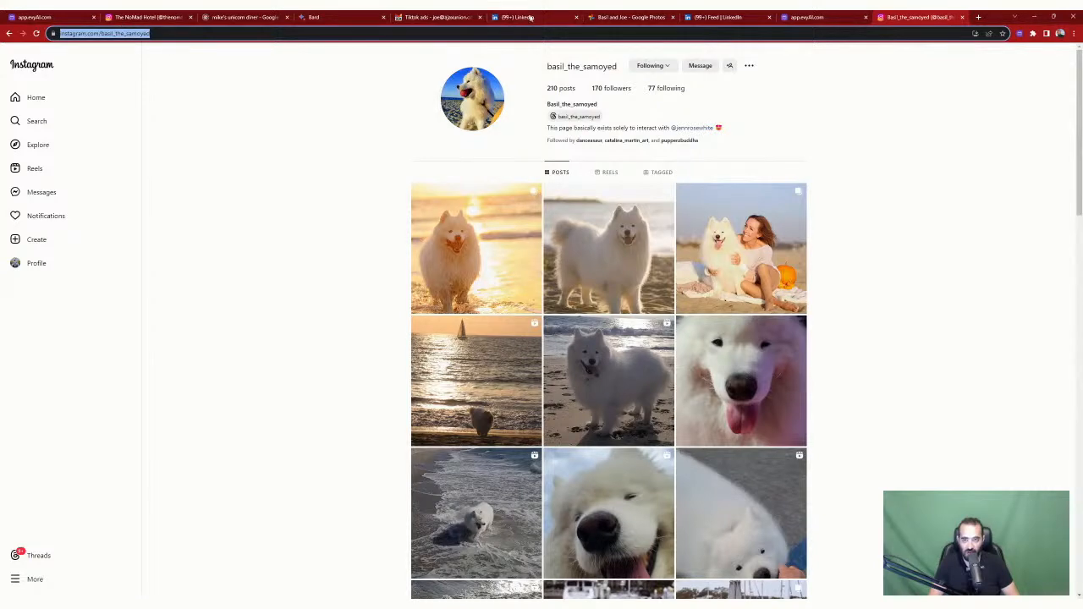
click(711, 22)
click(557, 17)
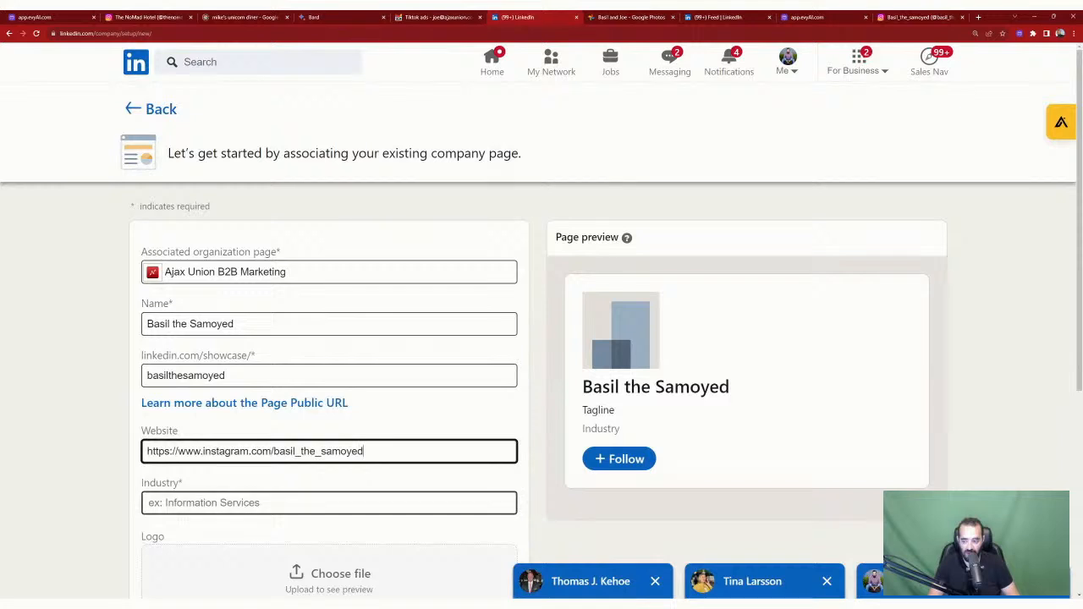
Step: Set the page's Industry to Pet Services after first trying 'Dog'
click(254, 503)
text(Dog)
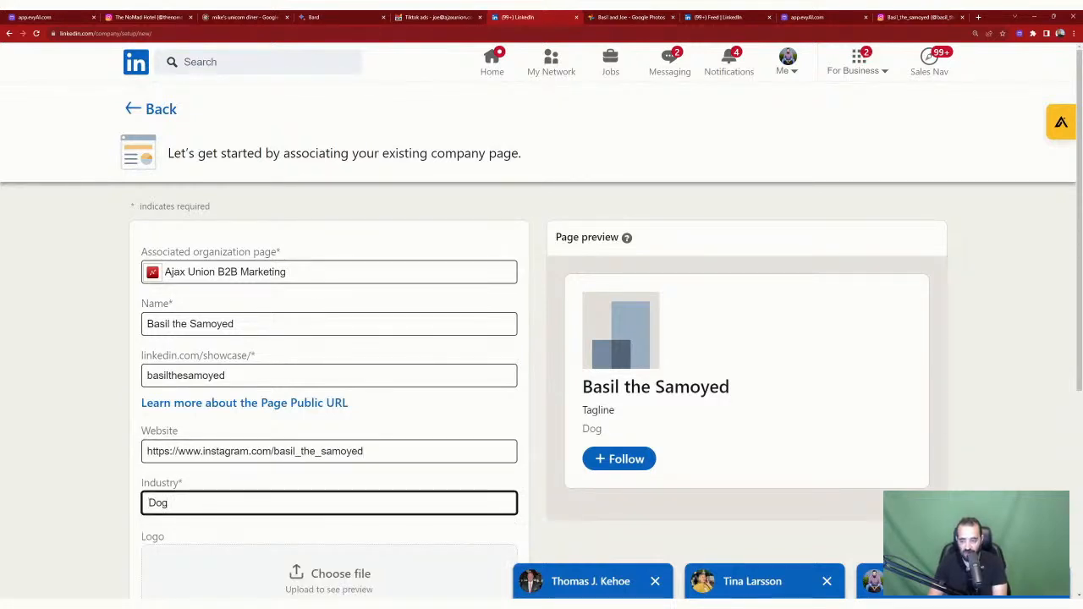
key(BackSpace)
key(BackSpace)
key(BackSpace)
text(P)
key(BackSpace)
text(Pe)
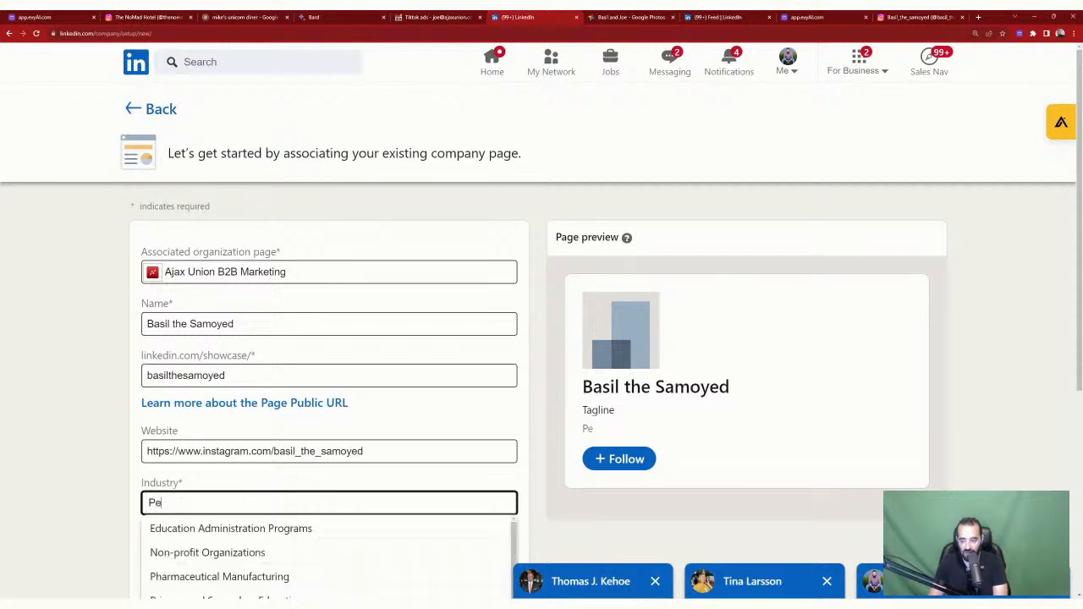
text(t)
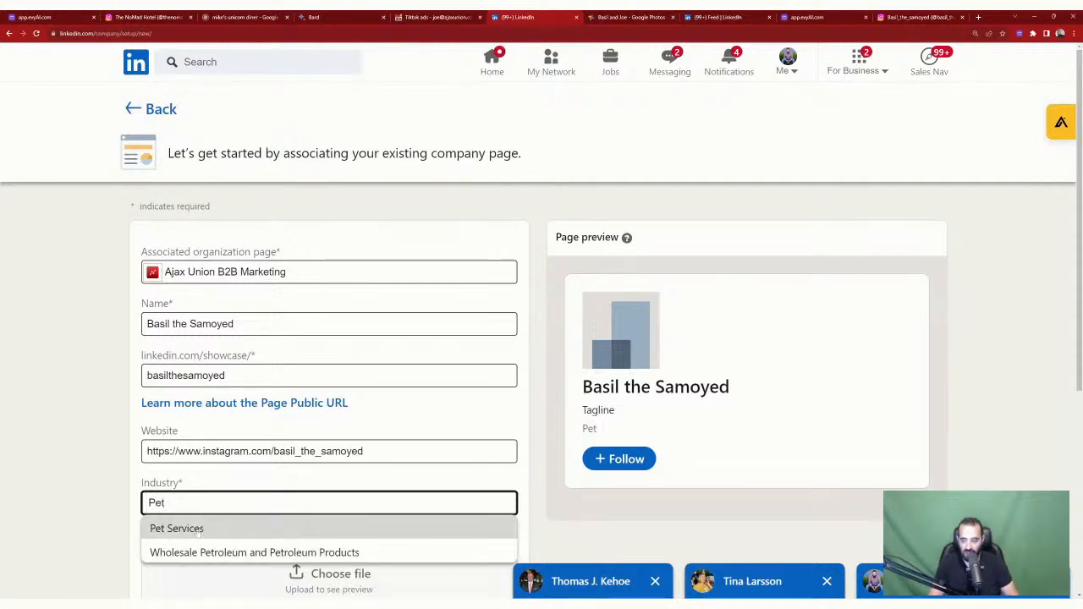
click(200, 528)
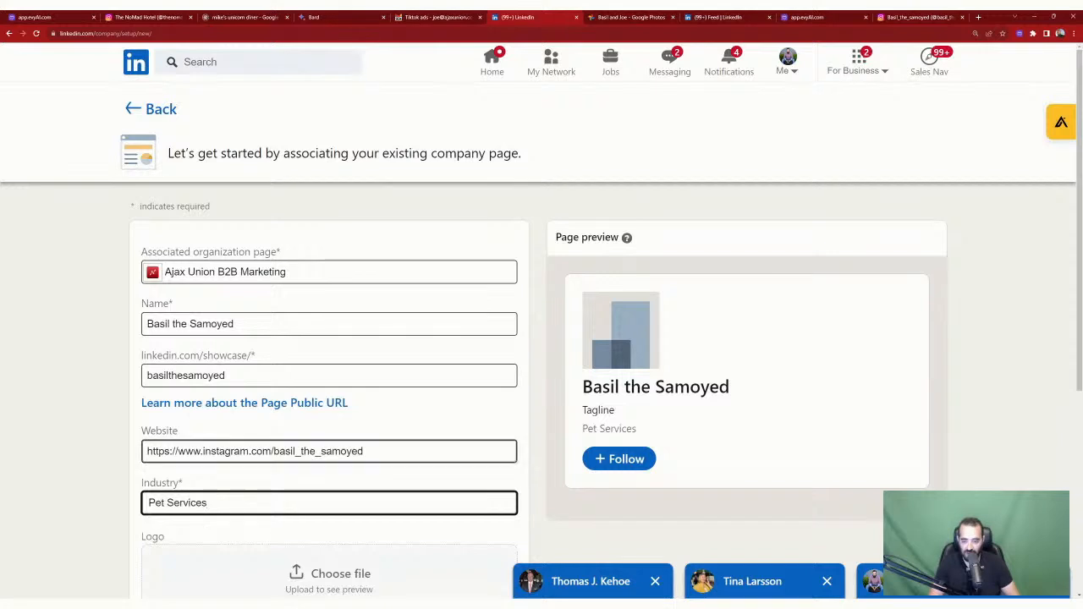
Step: Change the Industry to Marketing Services instead
scroll(492, 393, down, 3)
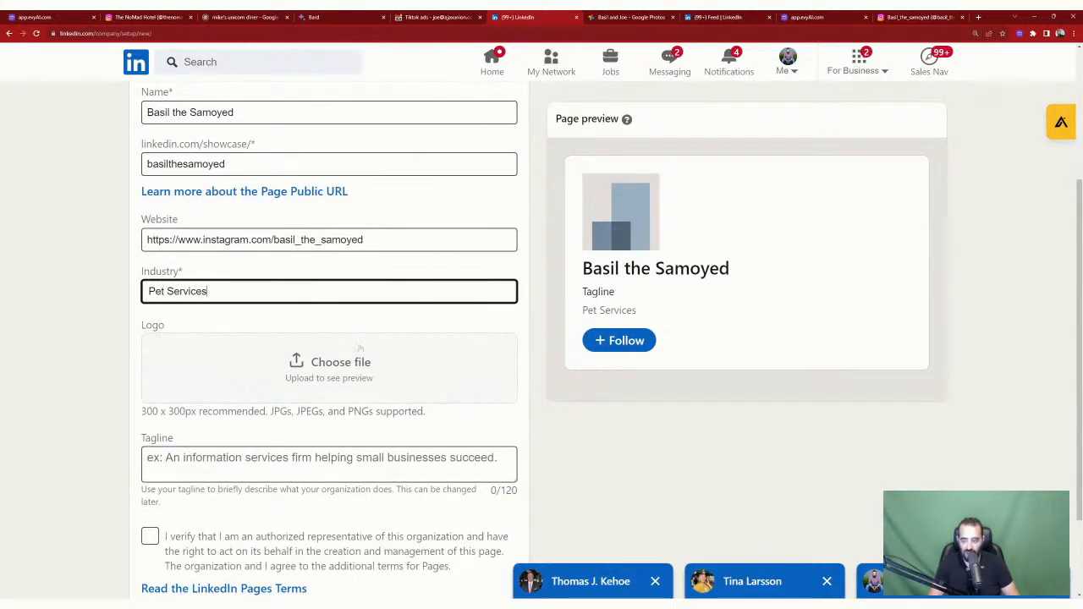
scroll(321, 315, down, 1)
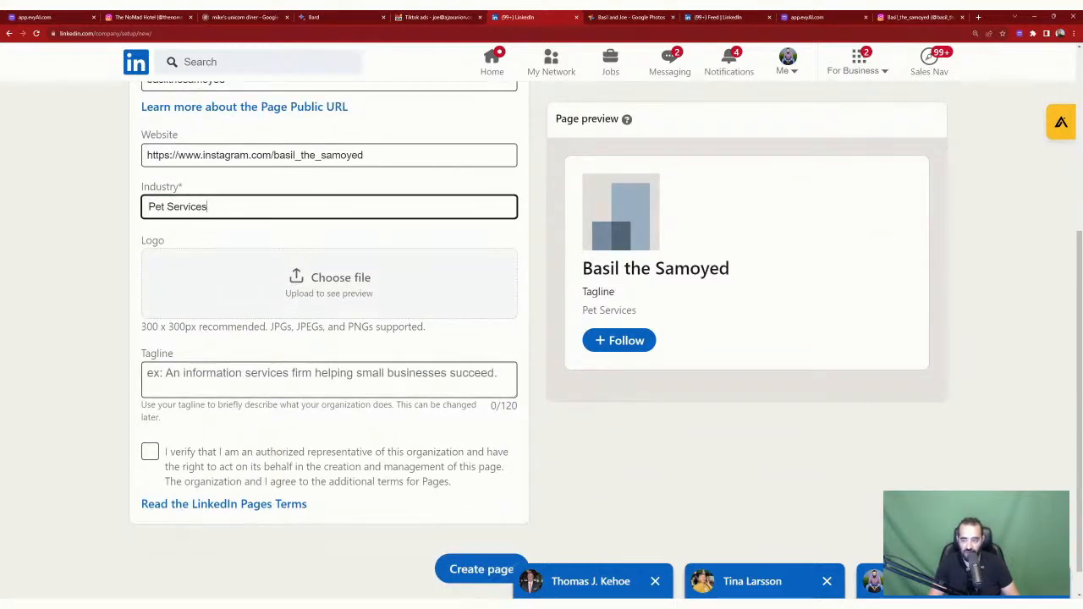
click(211, 207)
text(MArketing)
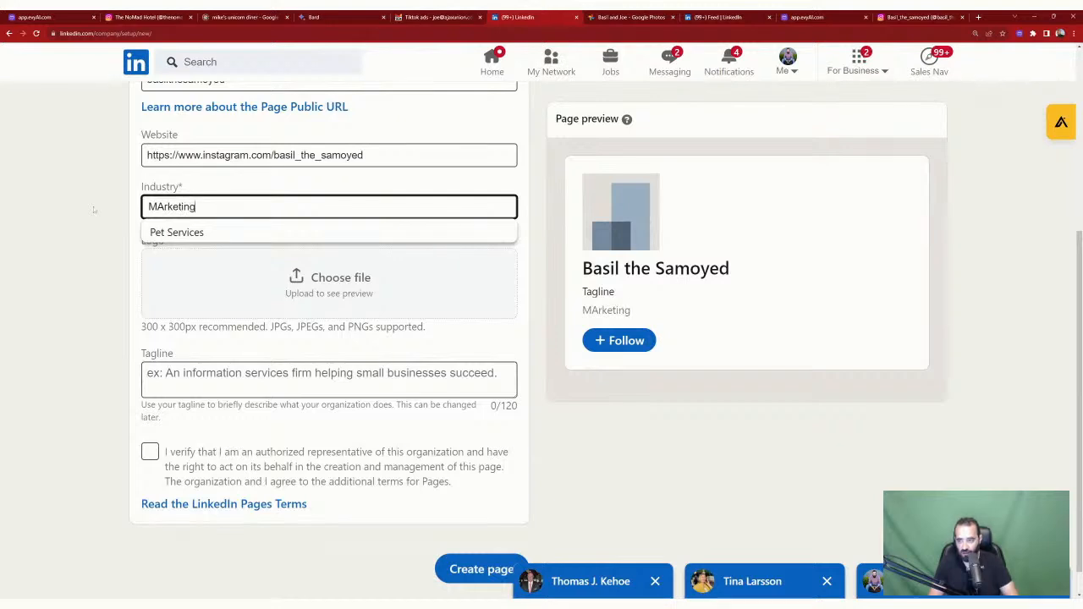
key(Down)
key(Return)
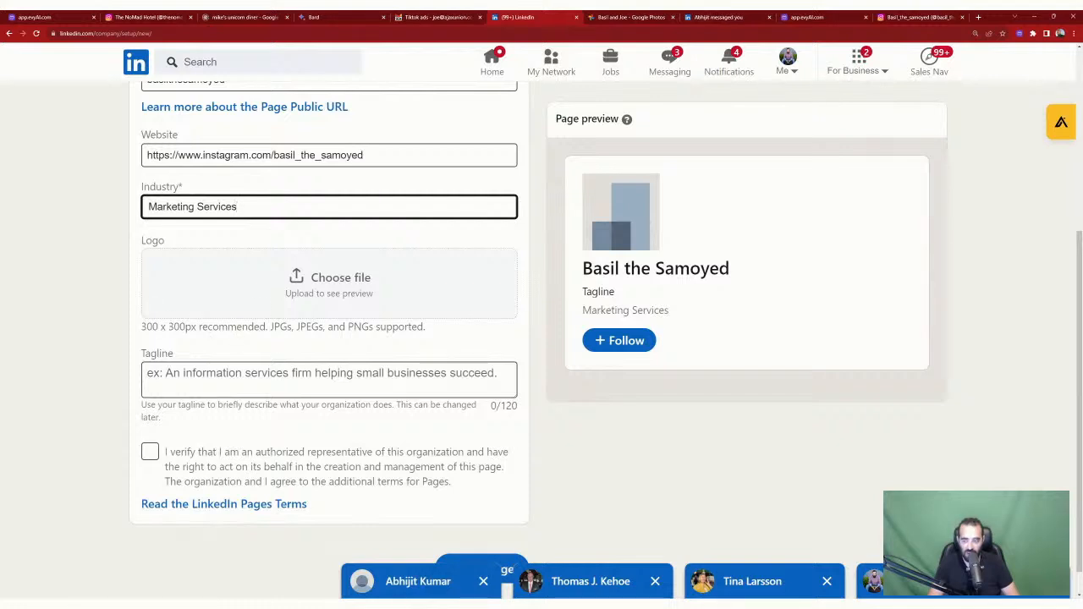
click(618, 17)
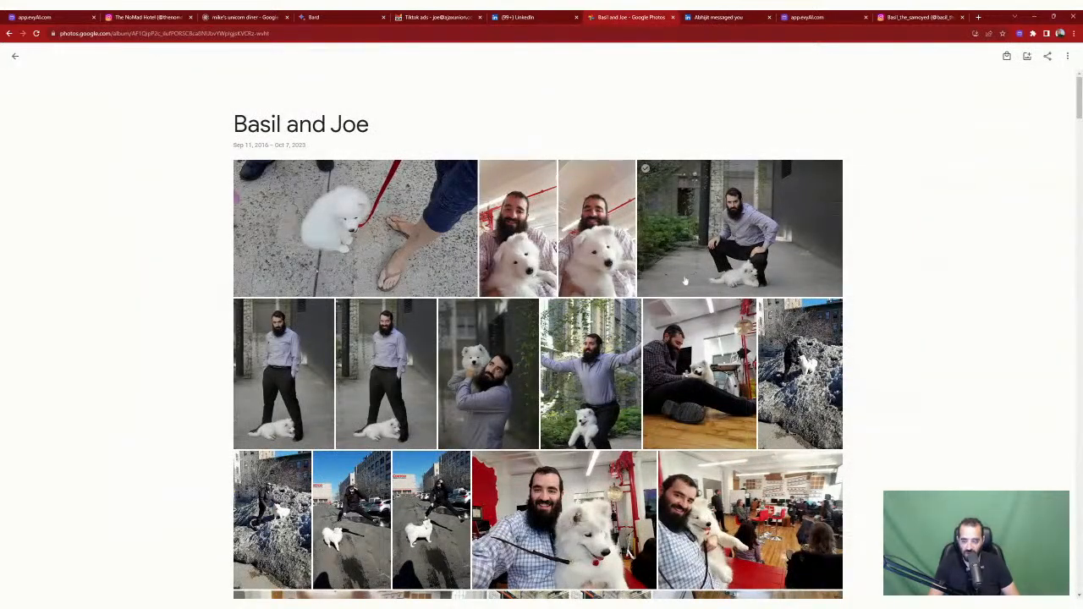
Step: Scroll the Google Photos album to the man hugging the Samoyed and download that photo
scroll(685, 280, down, 3)
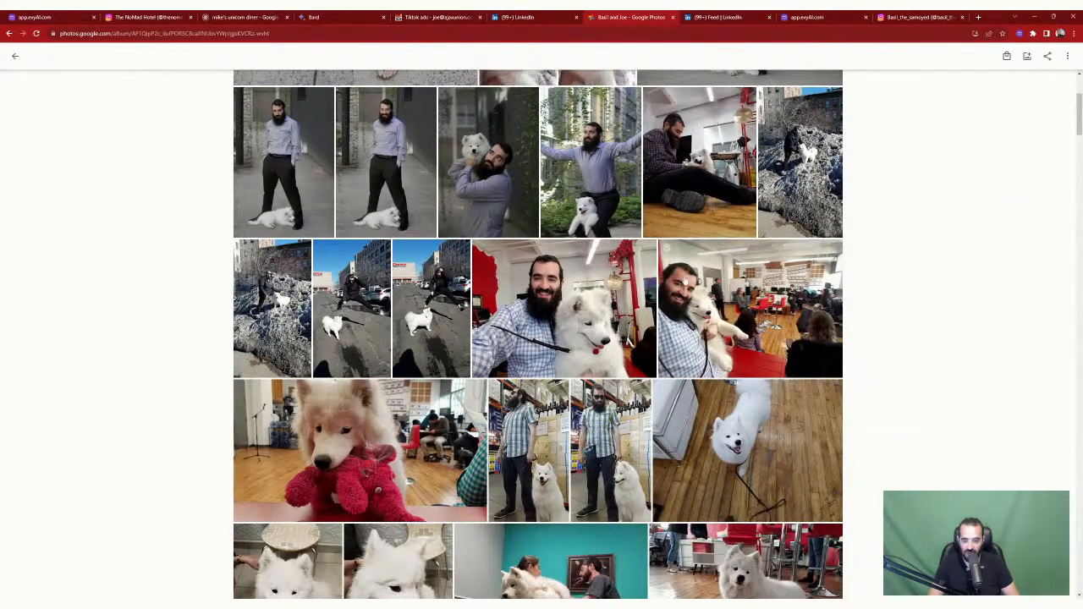
scroll(538, 334, down, 10)
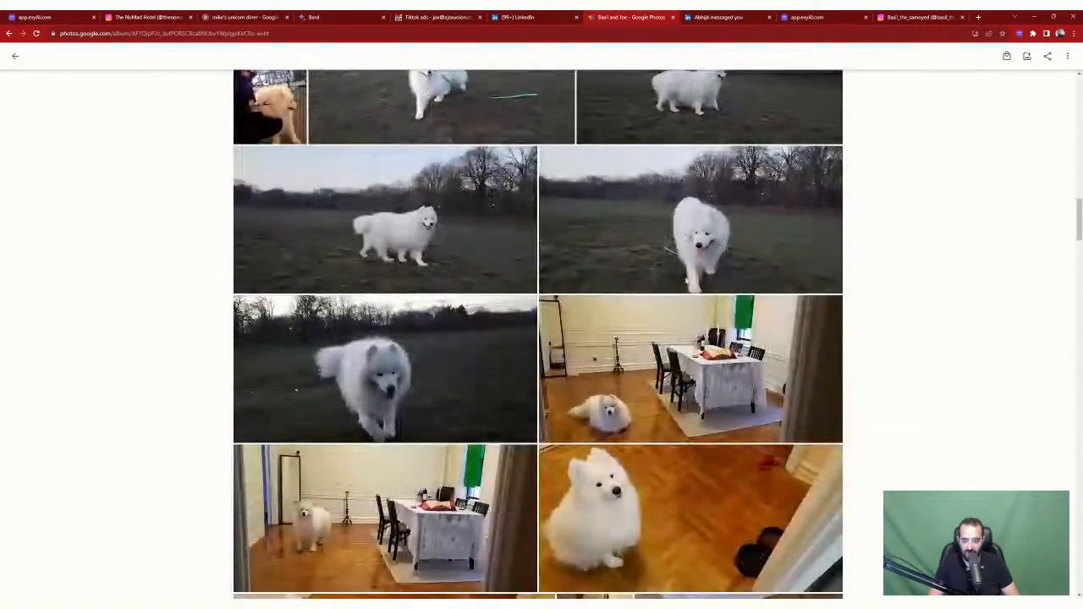
scroll(730, 134, down, 10)
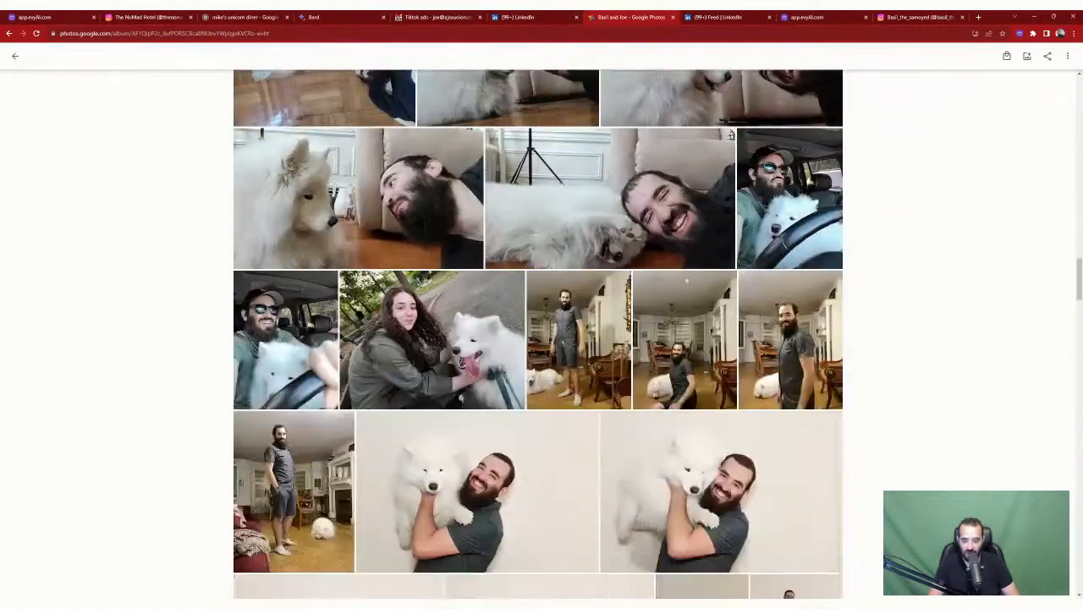
scroll(730, 134, down, 5)
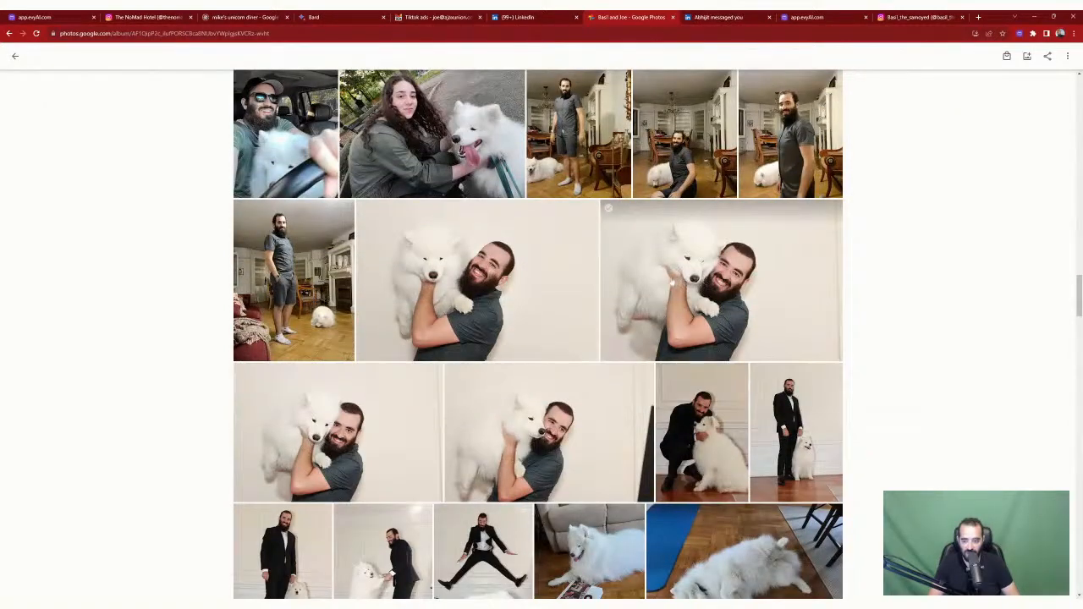
scroll(666, 285, down, 1)
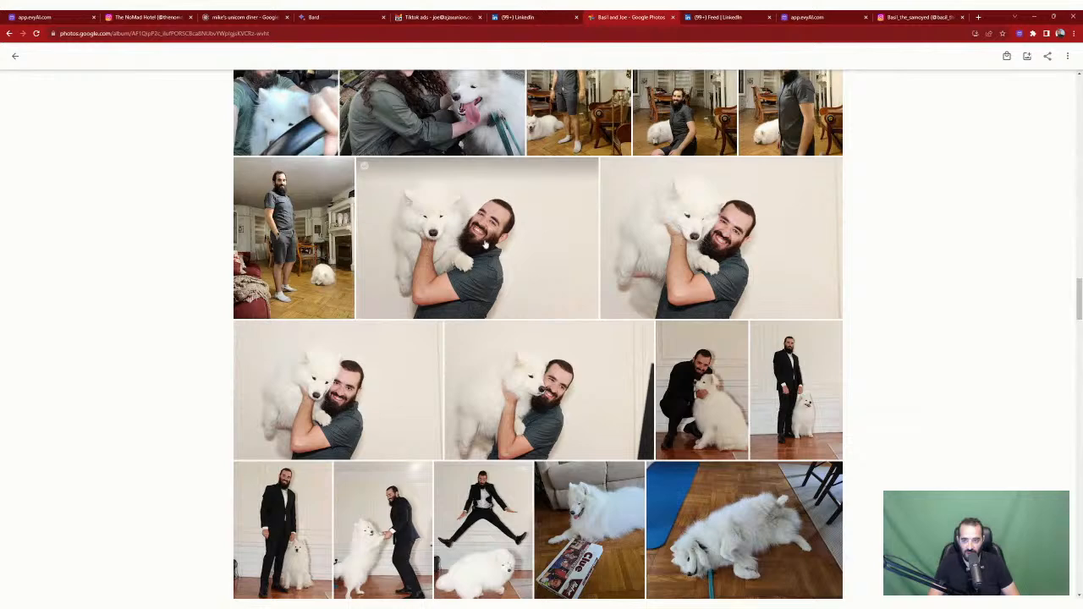
click(485, 244)
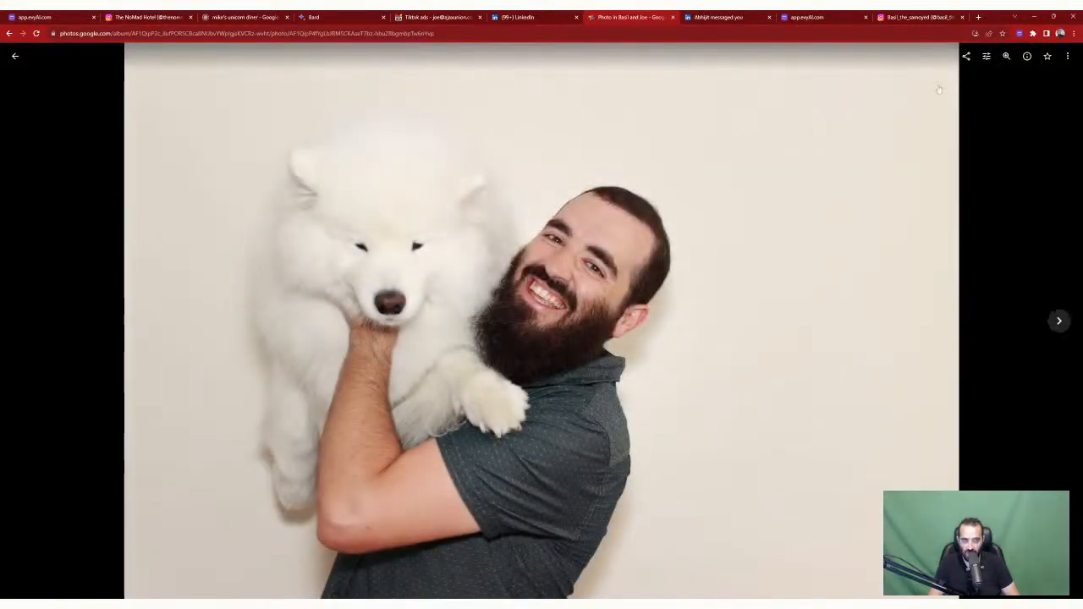
click(1067, 56)
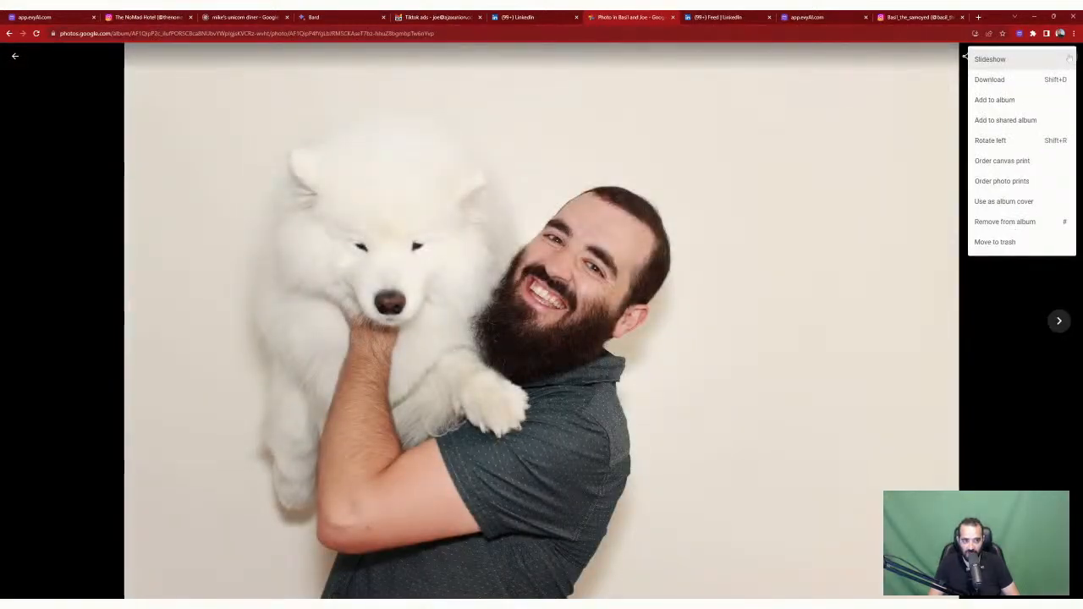
click(1011, 81)
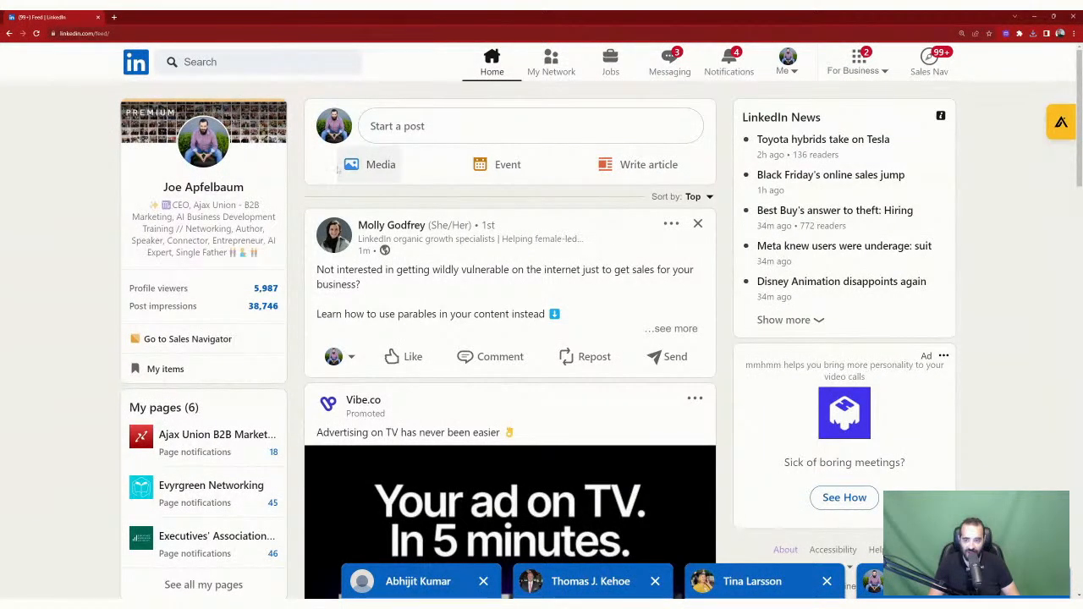
Step: From the For Business products panel, start creating a new Showcase page
click(870, 71)
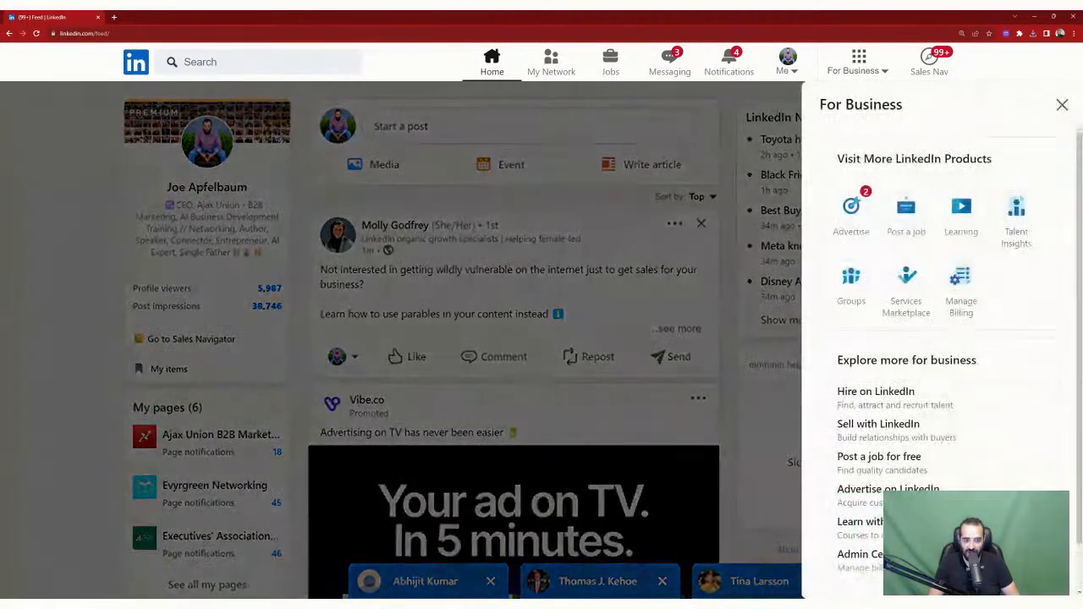
scroll(880, 470, down, 1)
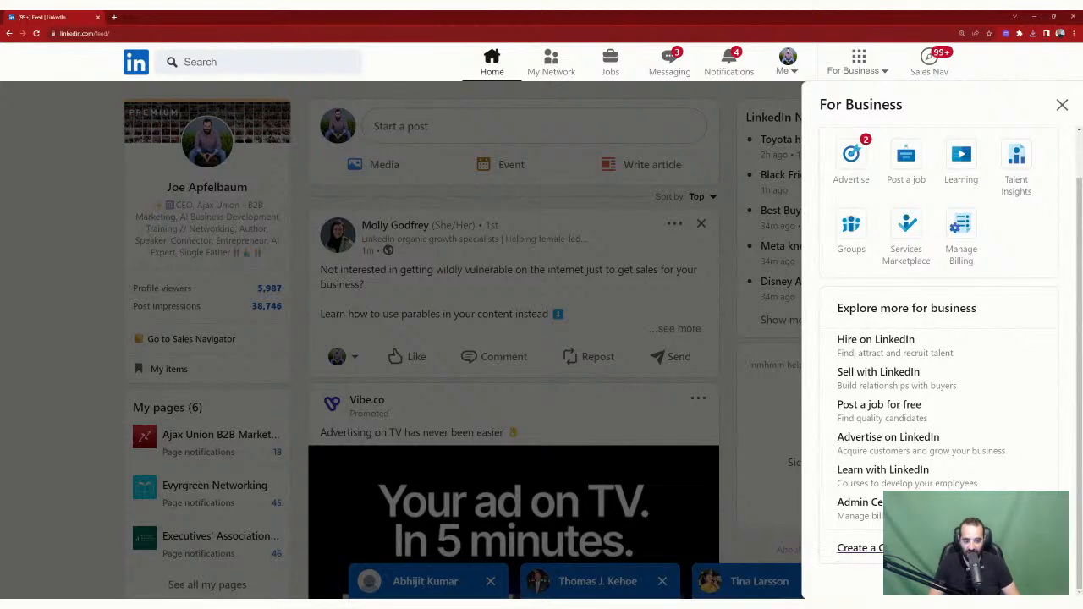
click(860, 547)
click(557, 260)
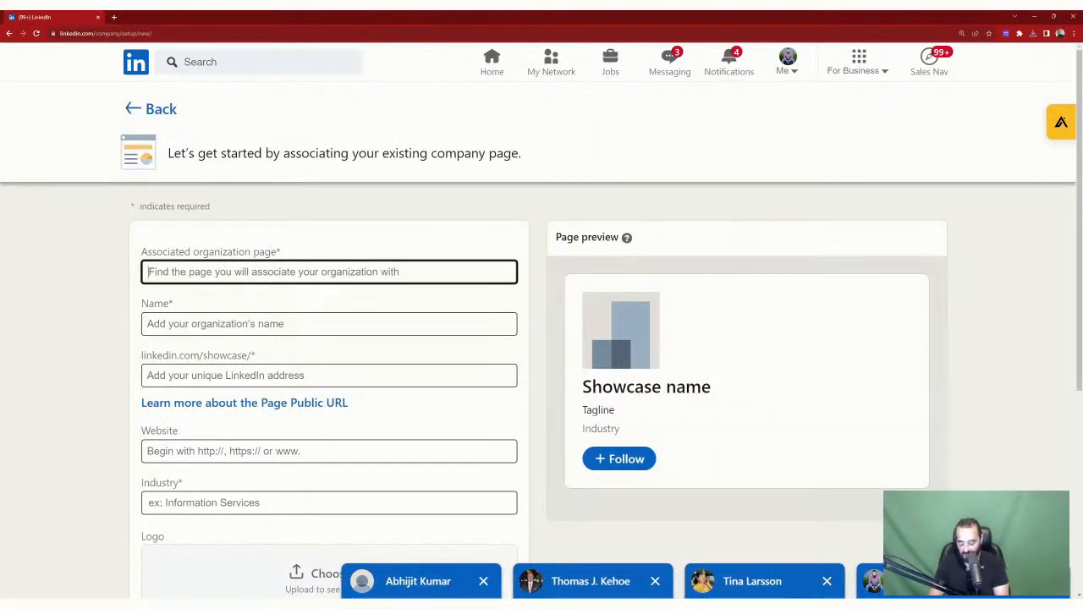
Step: Choose Ajax Union B2B Marketing as the parent and name the page 'Basil The Samoyed'
text(Aja)
key(Down)
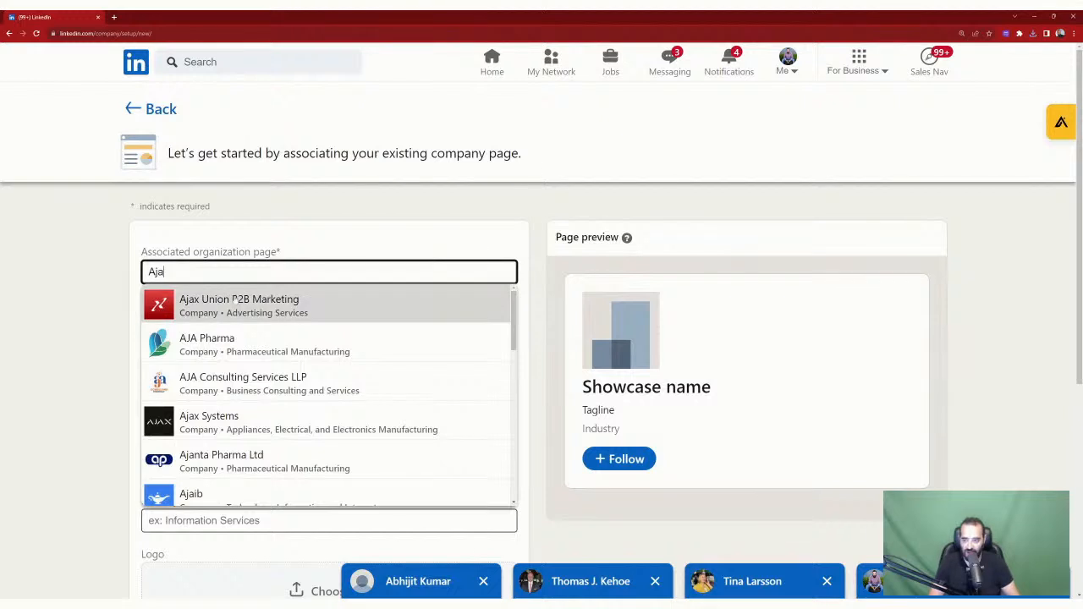
key(Return)
key(Tab)
text(BAs)
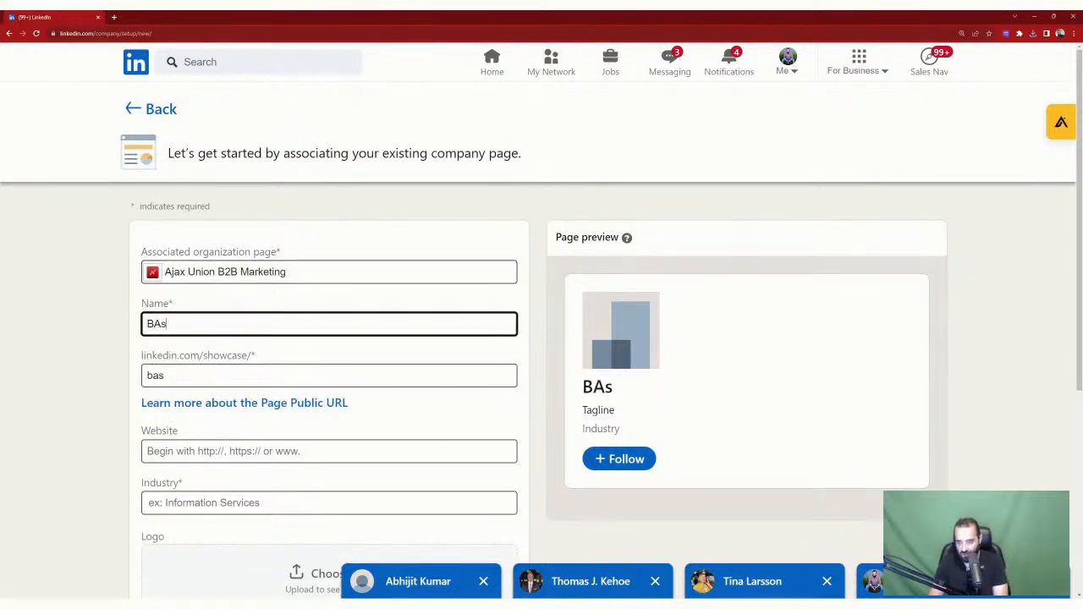
text(il)
key(BackSpace)
key(BackSpace)
key(BackSpace)
key(BackSpace)
text(asil)
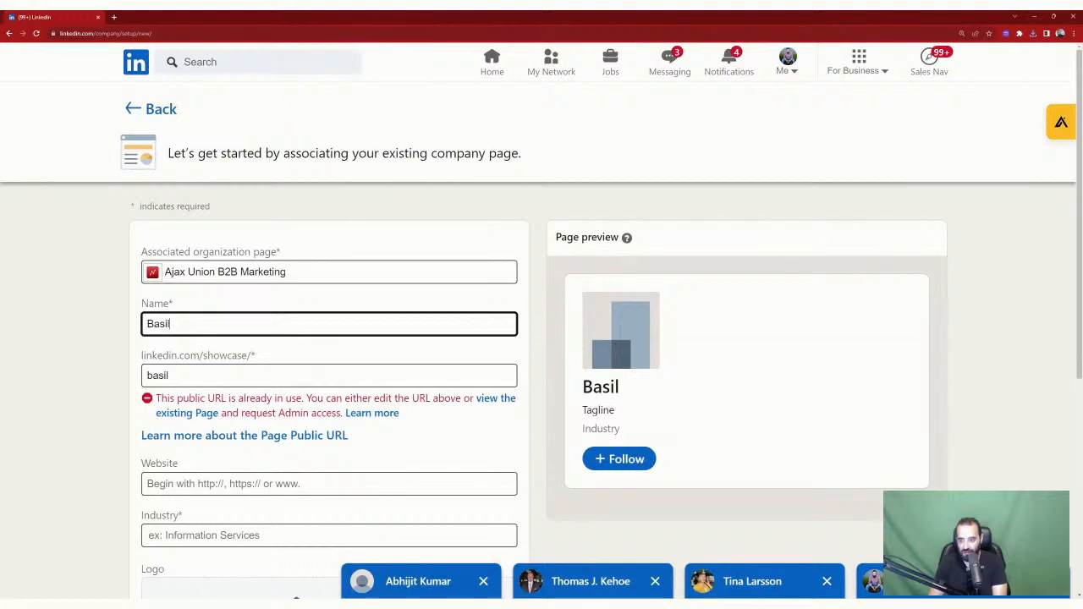
text( The Samyo)
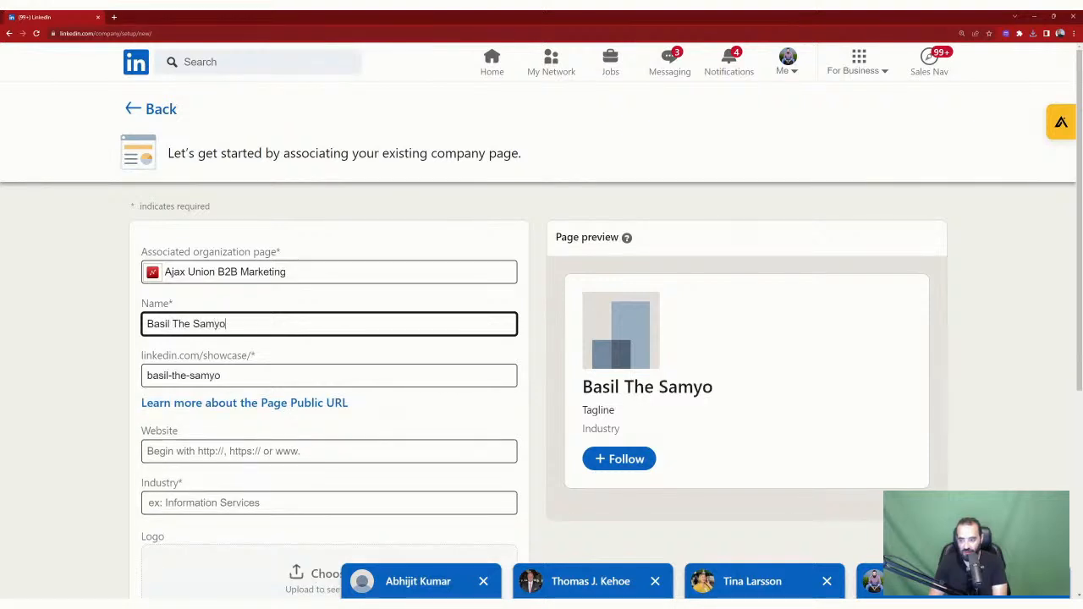
key(BackSpace)
key(BackSpace)
text(oyed)
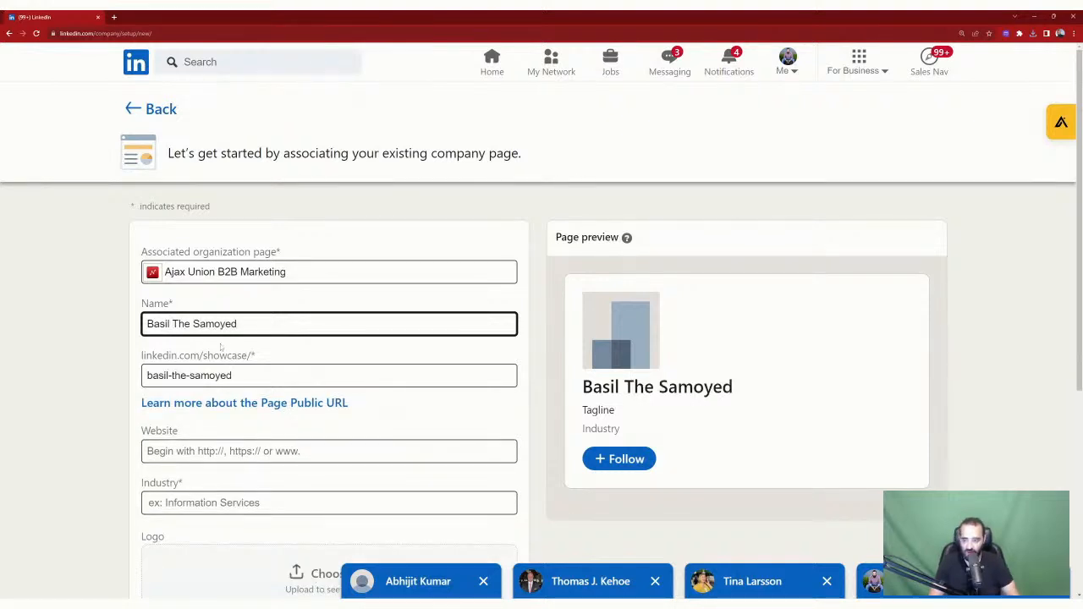
Step: Strip the hyphens so the URL is basilthesamoyed, and paste the Instagram address as website
click(240, 366)
key(Left)
key(Left)
key(Left)
key(Left)
key(Left)
key(Left)
key(Left)
key(BackSpace)
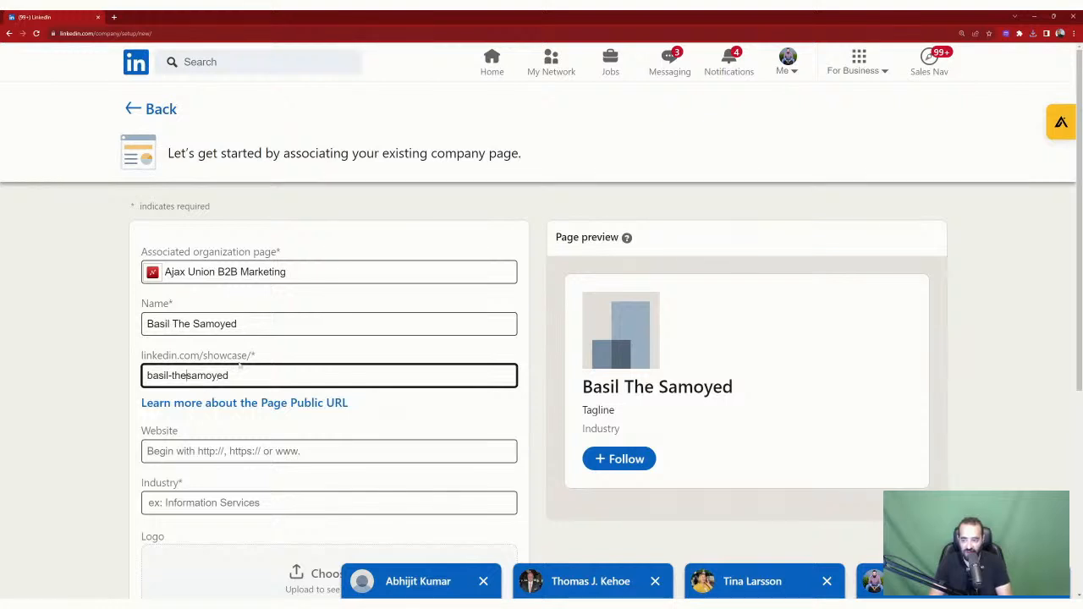
key(Left)
key(Left)
key(Left)
key(BackSpace)
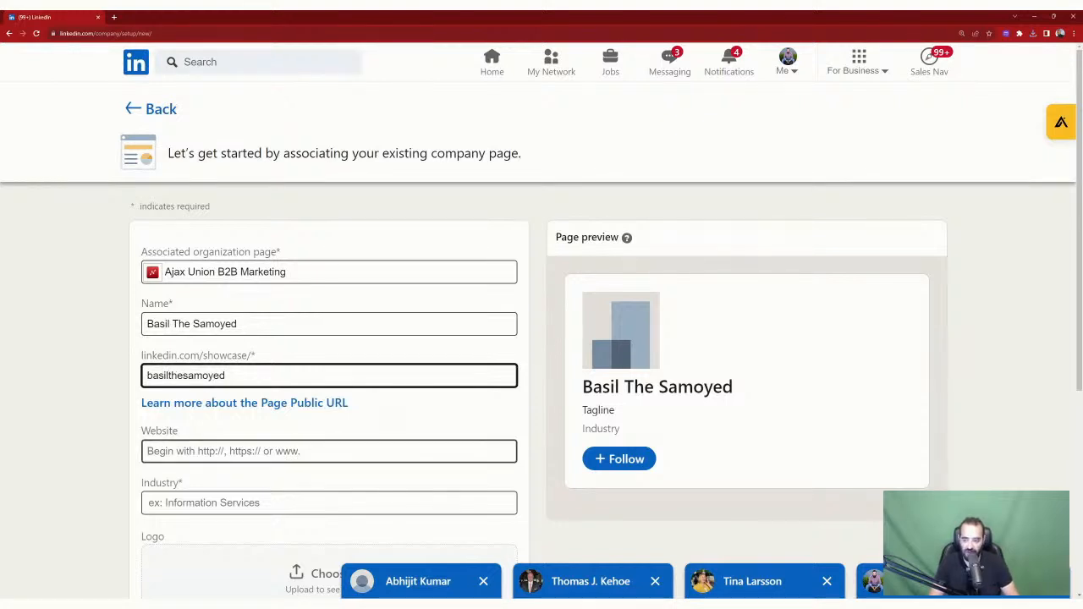
click(305, 451)
text(https://www.instagram.com/basil_the_samoyed)
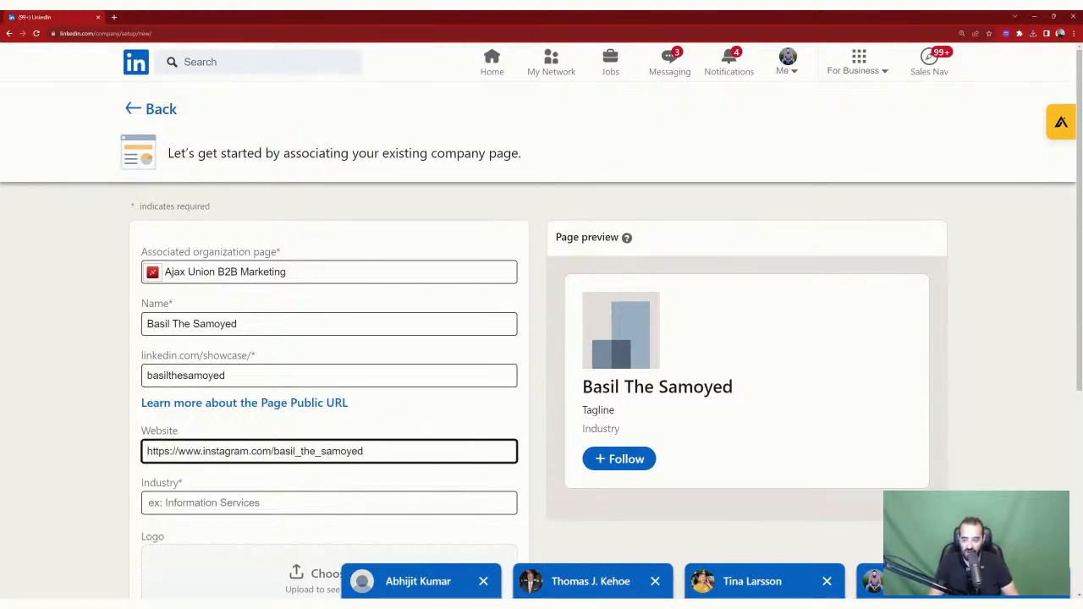
scroll(385, 414, down, 1)
click(385, 418)
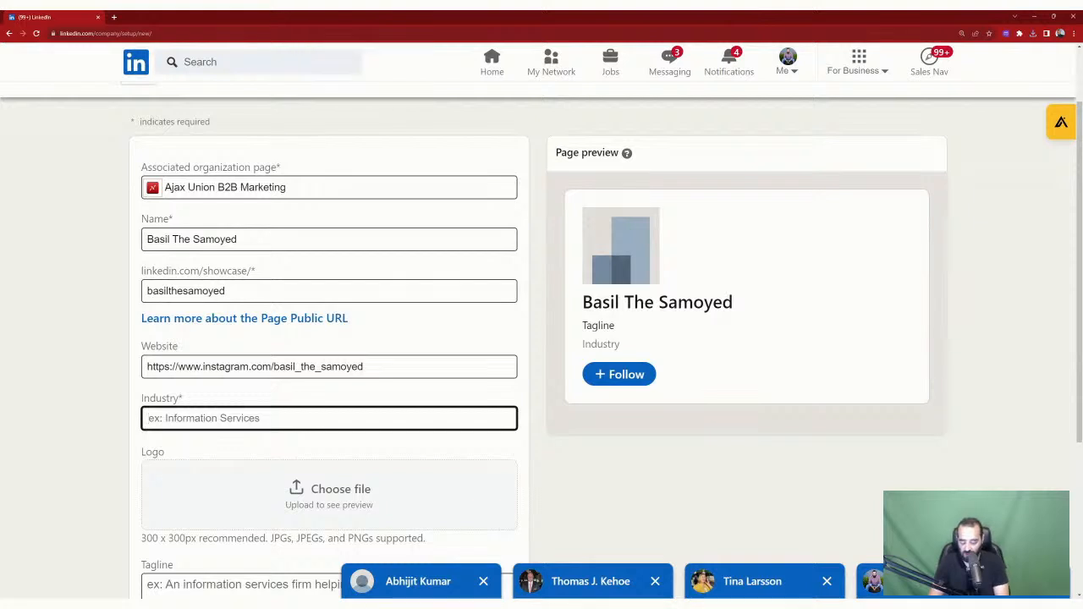
Step: Set the industry to Marketing Services and upload a photo as the page logo
text(Marketin)
click(289, 443)
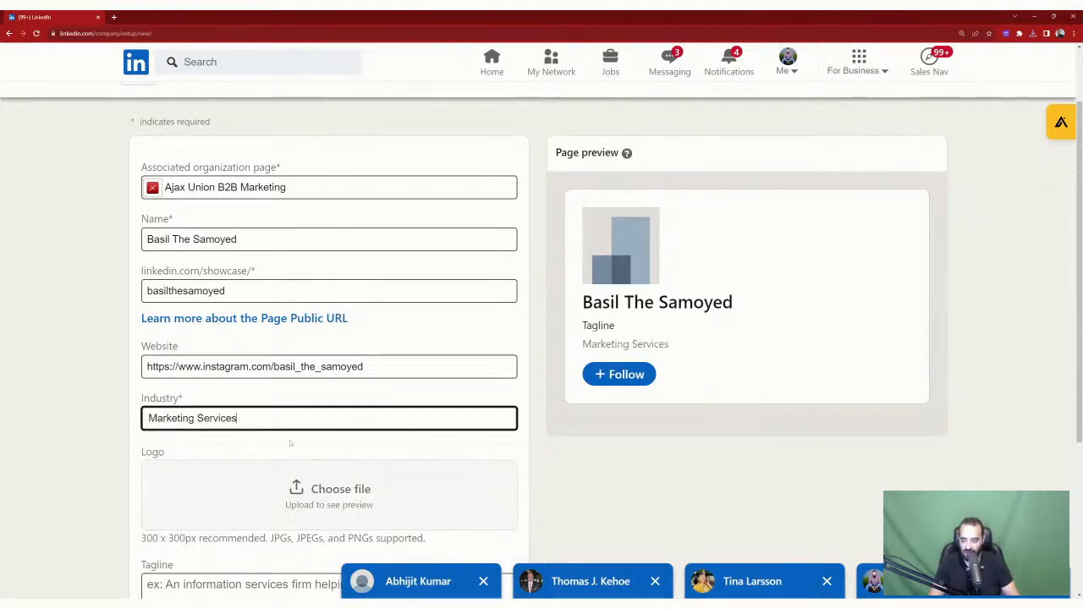
scroll(289, 442, down, 2)
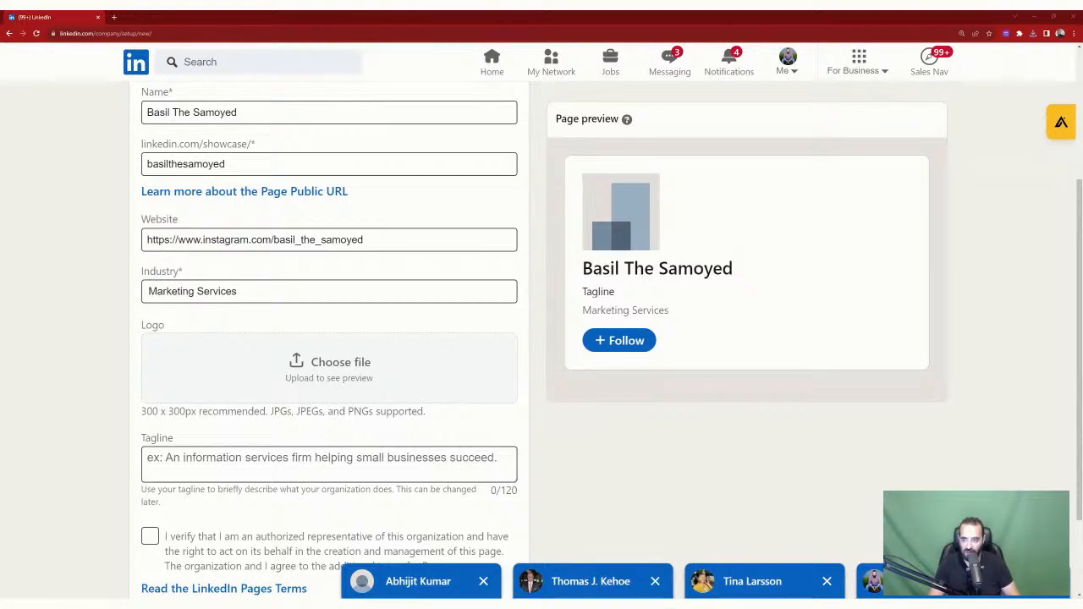
double_click(528, 307)
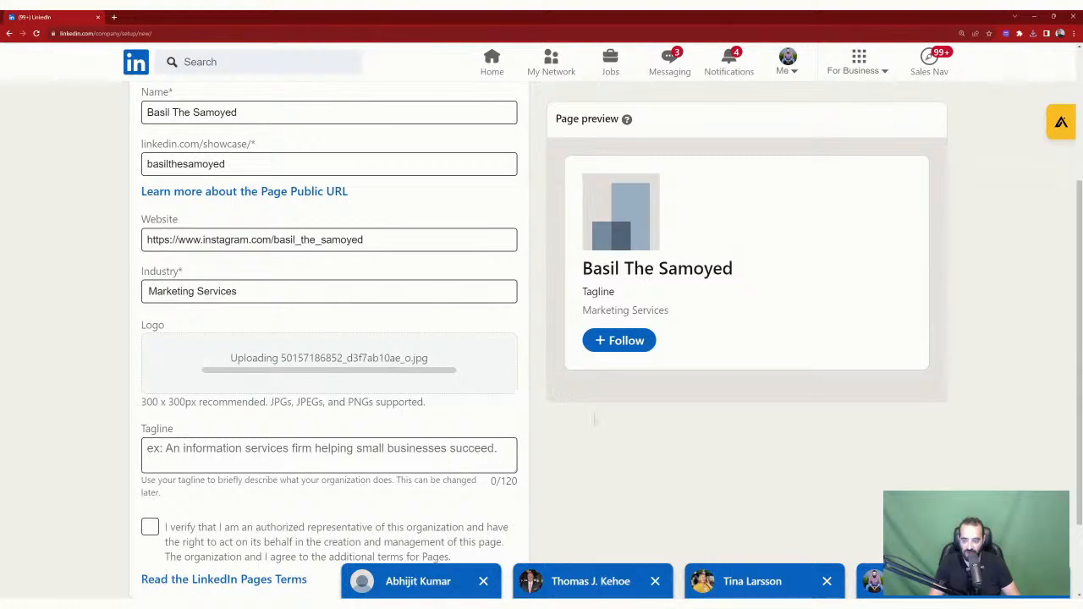
Step: Add the tagline 'Basil is a cute dog that just wants to love on you on LinkedIn', confirm authority, and create the page
scroll(594, 419, down, 2)
click(398, 372)
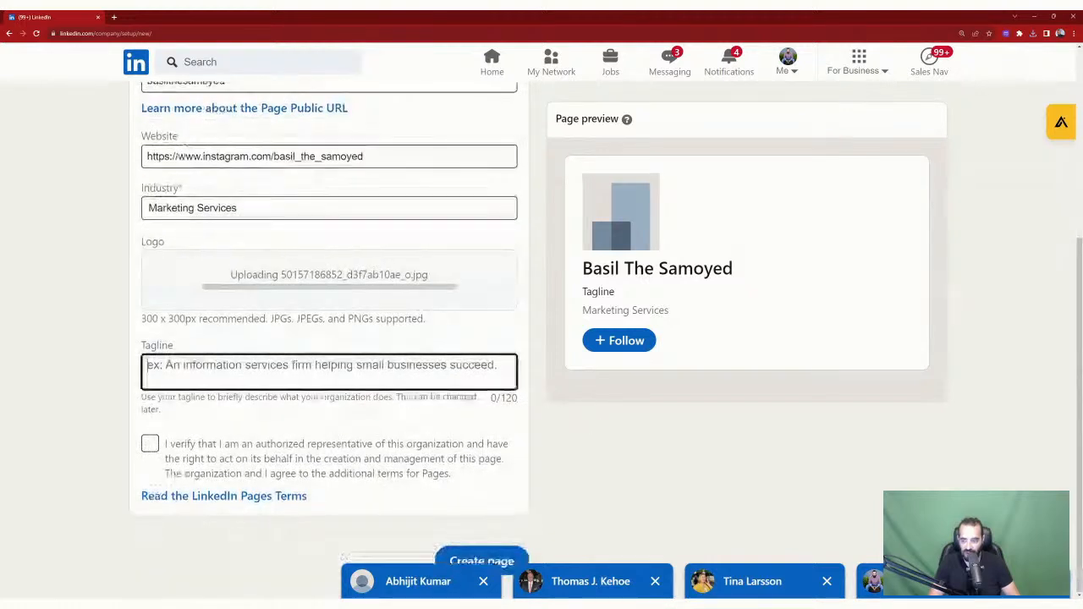
text(B)
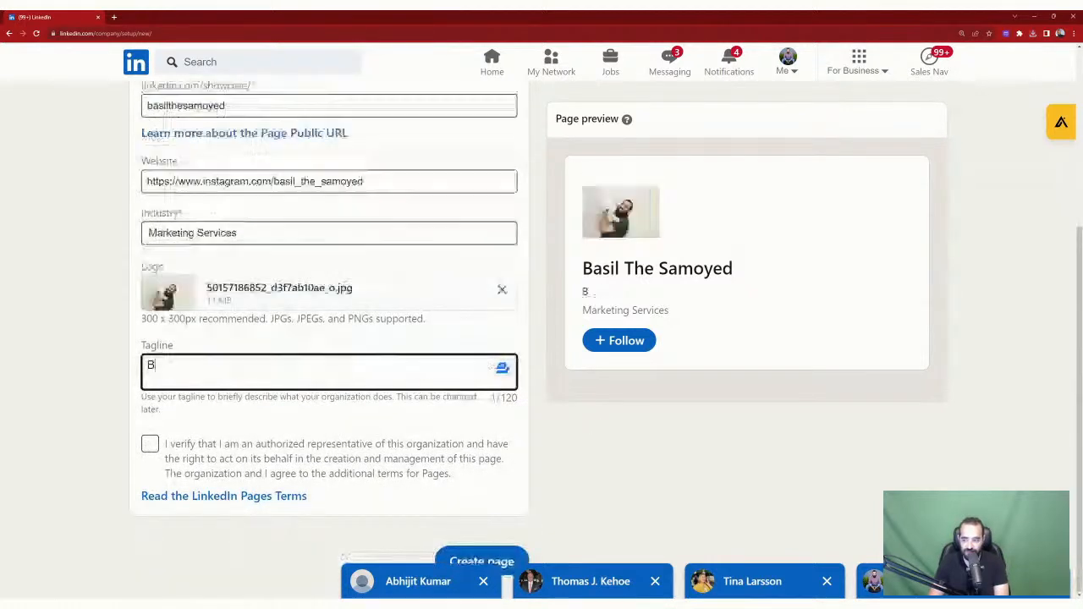
text(asil i)
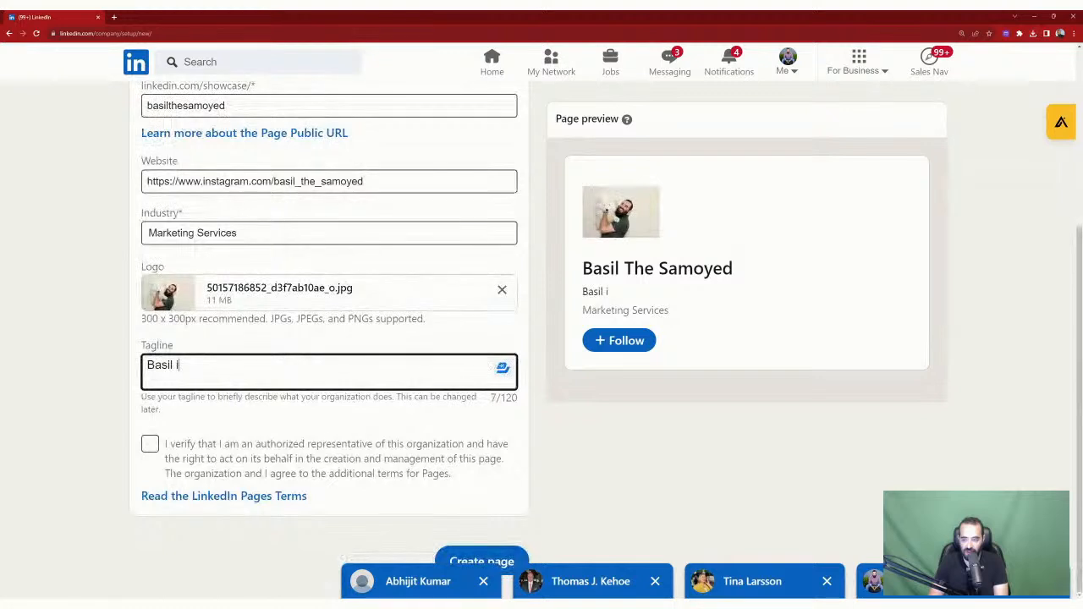
text(s a cute do)
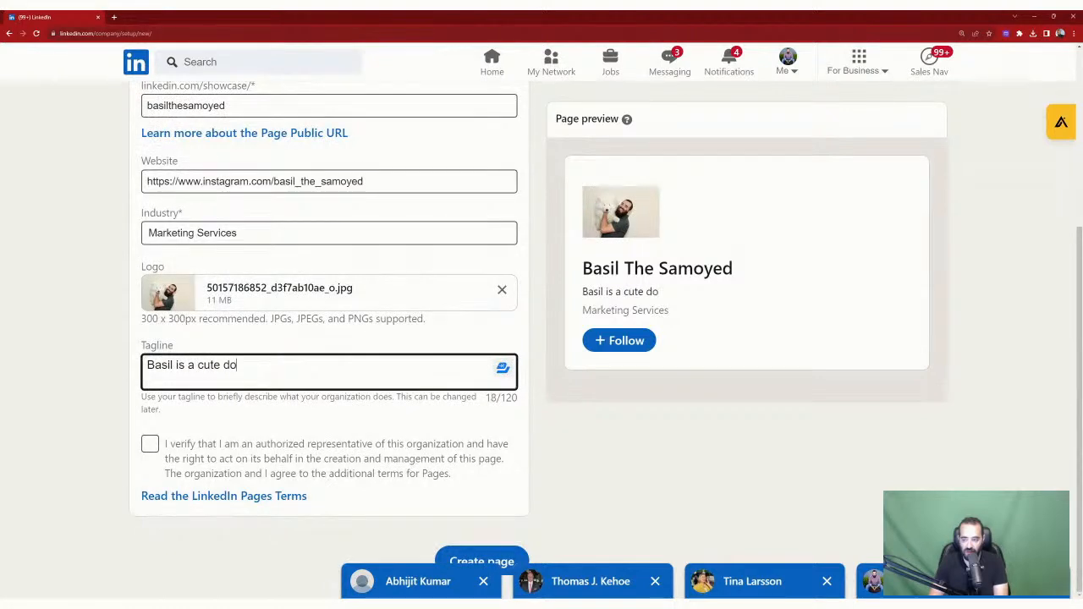
text(g that just wants)
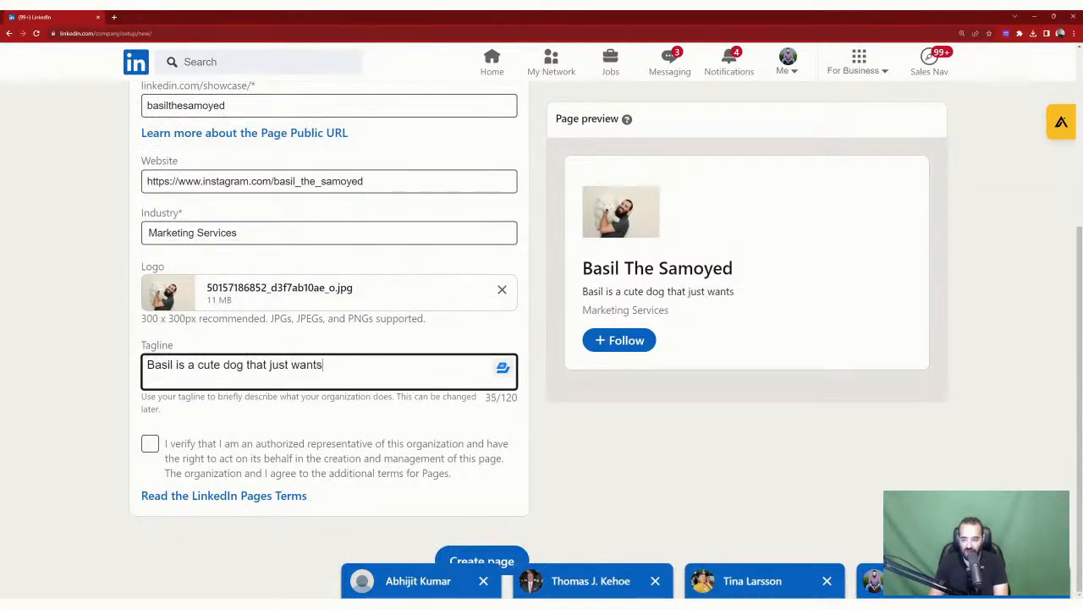
text( to love on you on L)
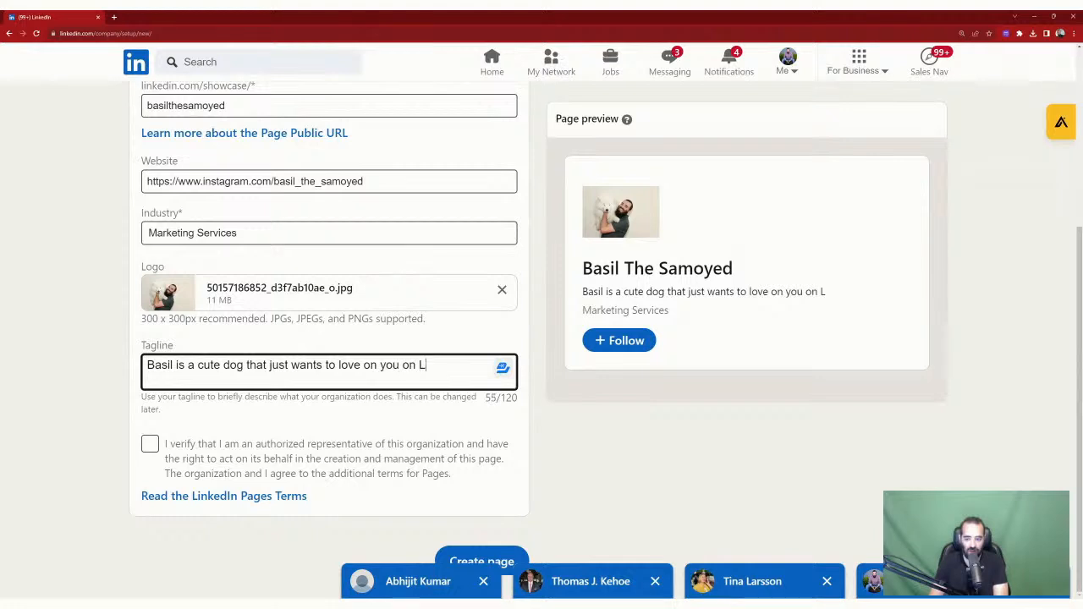
text(inkedIn)
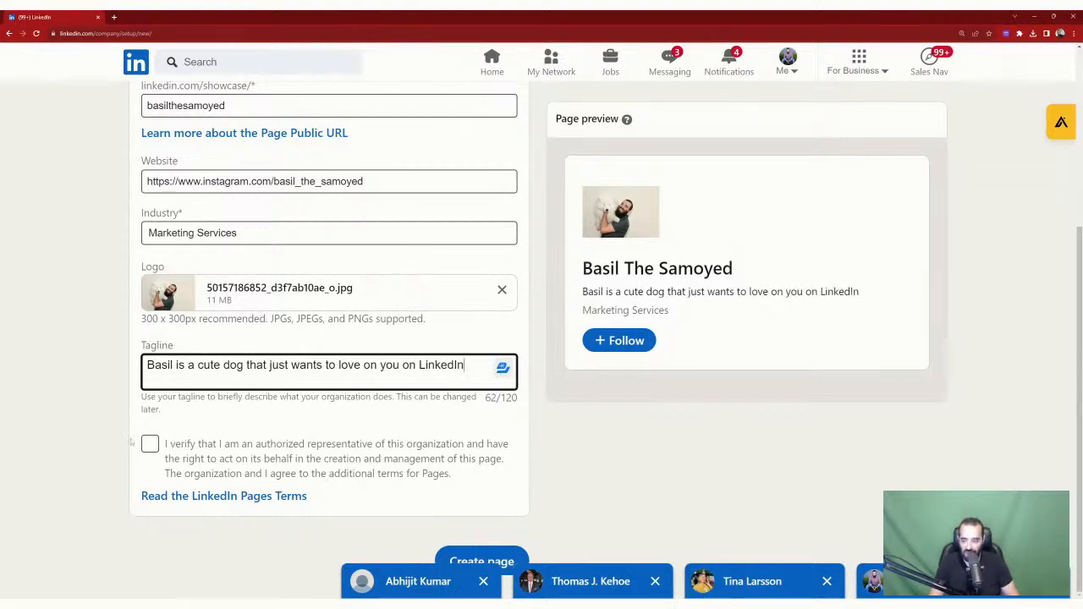
click(149, 446)
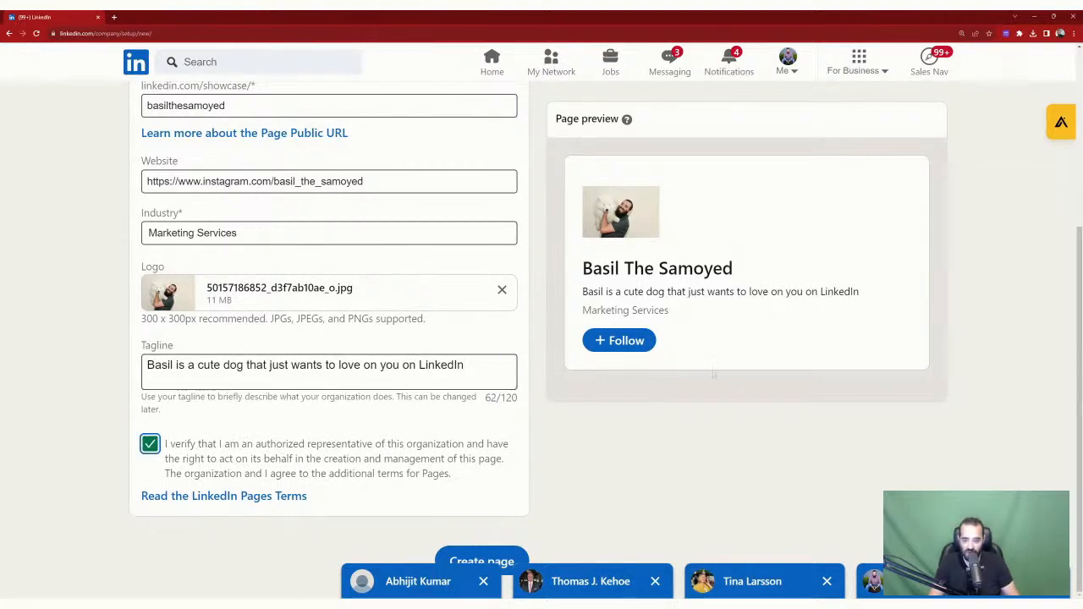
scroll(713, 373, up, 2)
scroll(707, 426, down, 2)
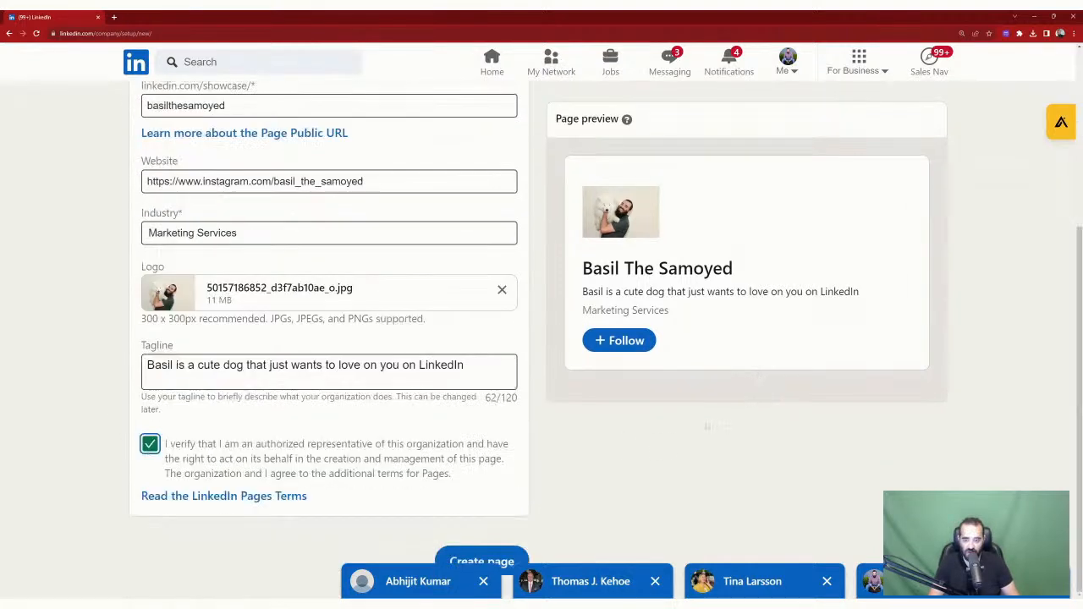
click(481, 560)
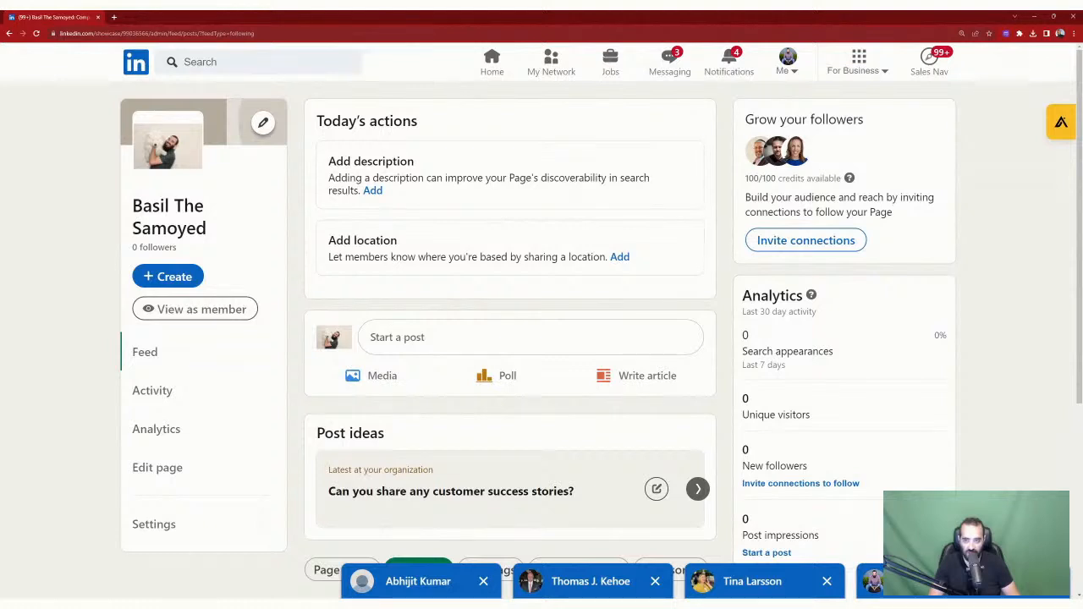
Step: View the Basil The Samoyed page as a member, select its URL, then open a new tab
click(200, 313)
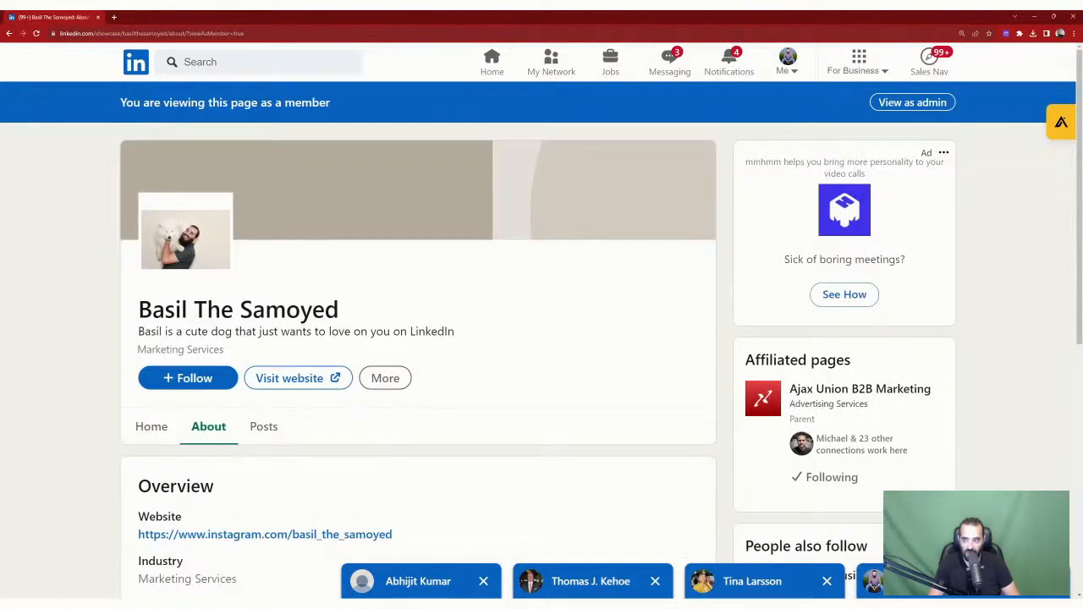
drag(205, 33, 59, 33)
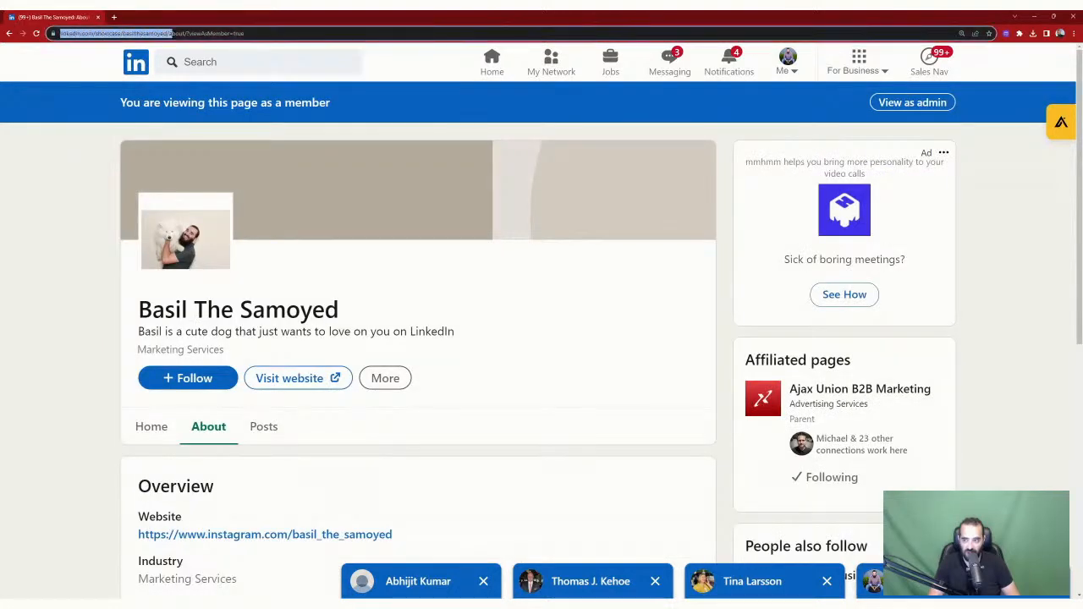
click(233, 33)
drag(201, 33, 60, 33)
key(ctrl+c)
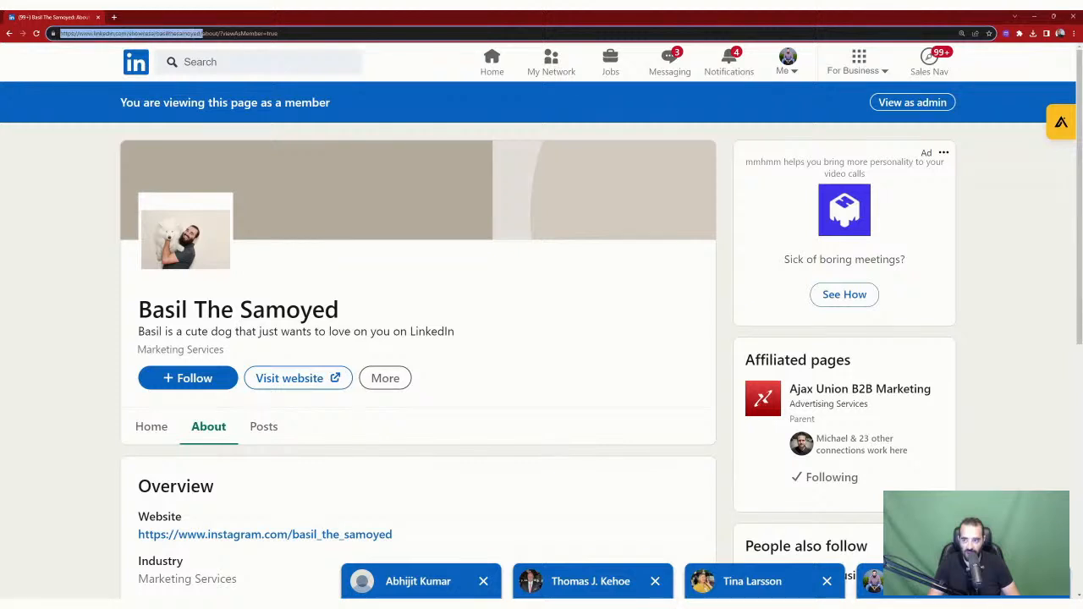
click(72, 277)
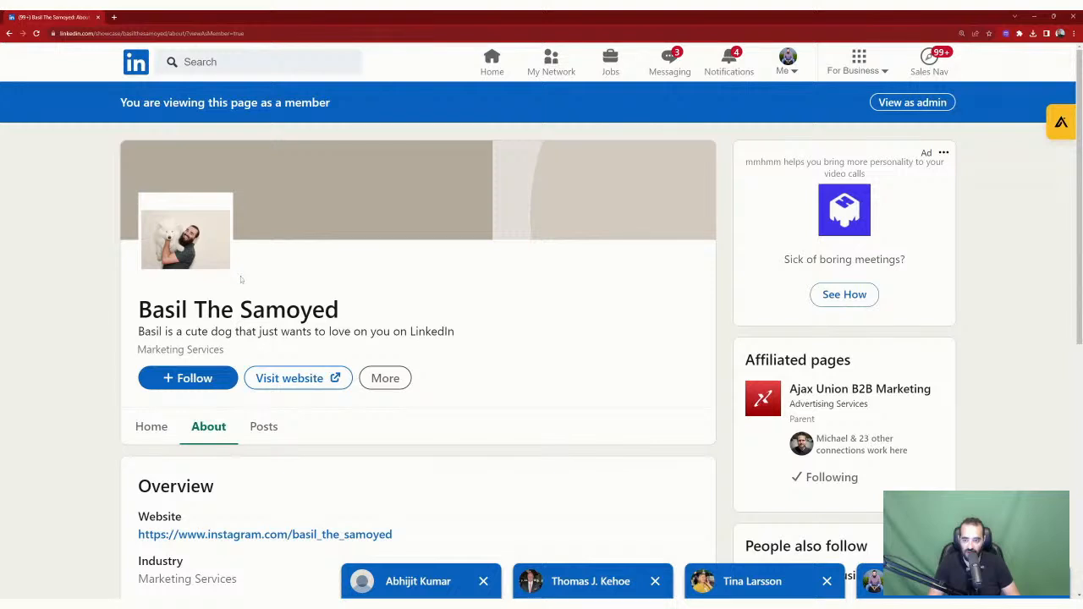
click(113, 17)
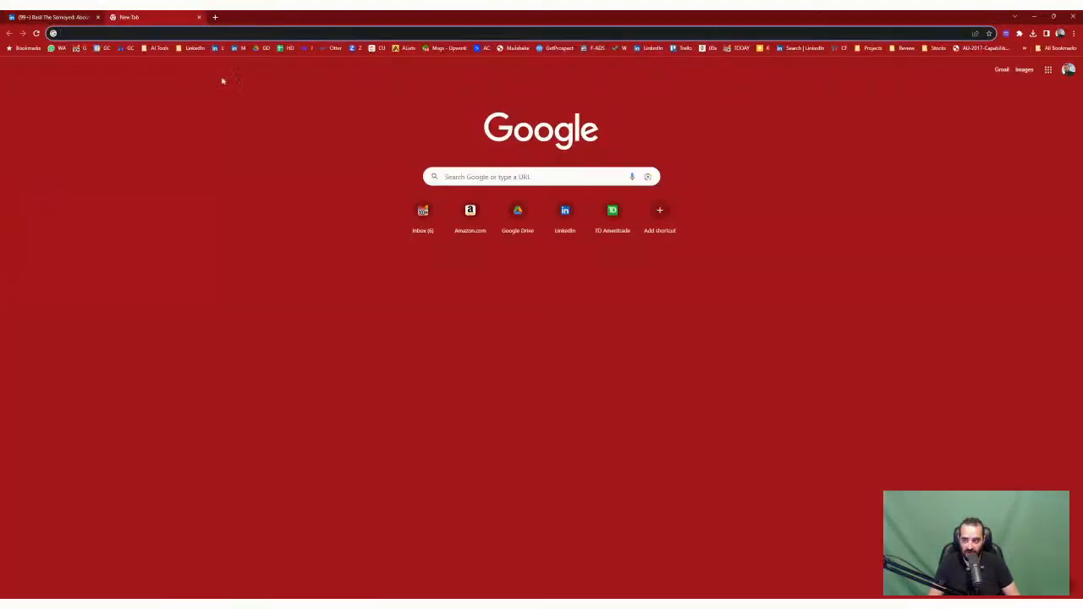
Step: Post the Basil The Samoyed showcase link as a comment on the lesson post
click(196, 49)
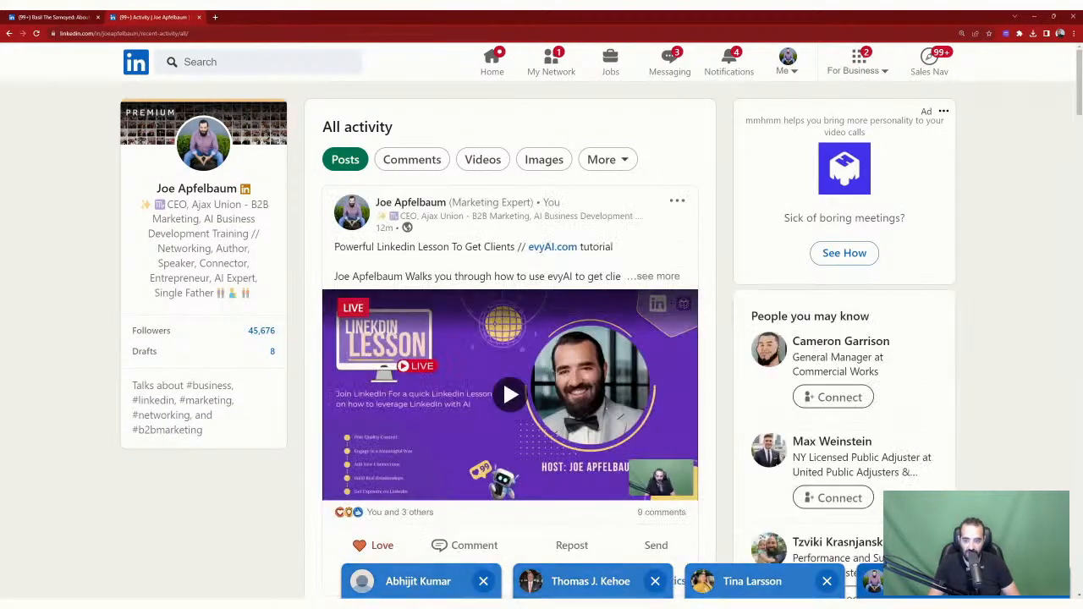
scroll(516, 219, down, 2)
scroll(516, 218, down, 1)
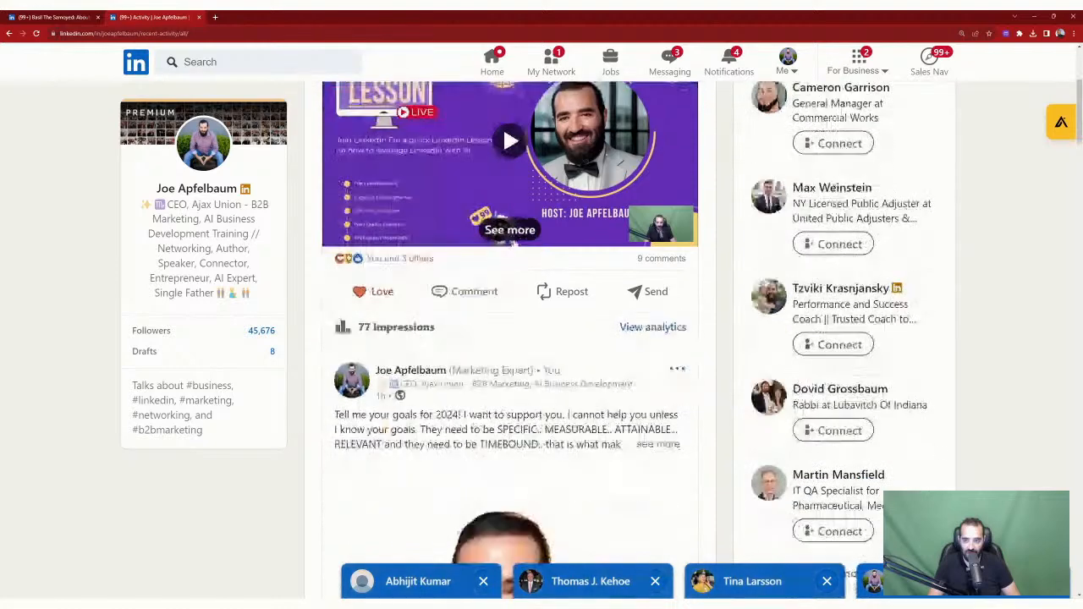
click(469, 291)
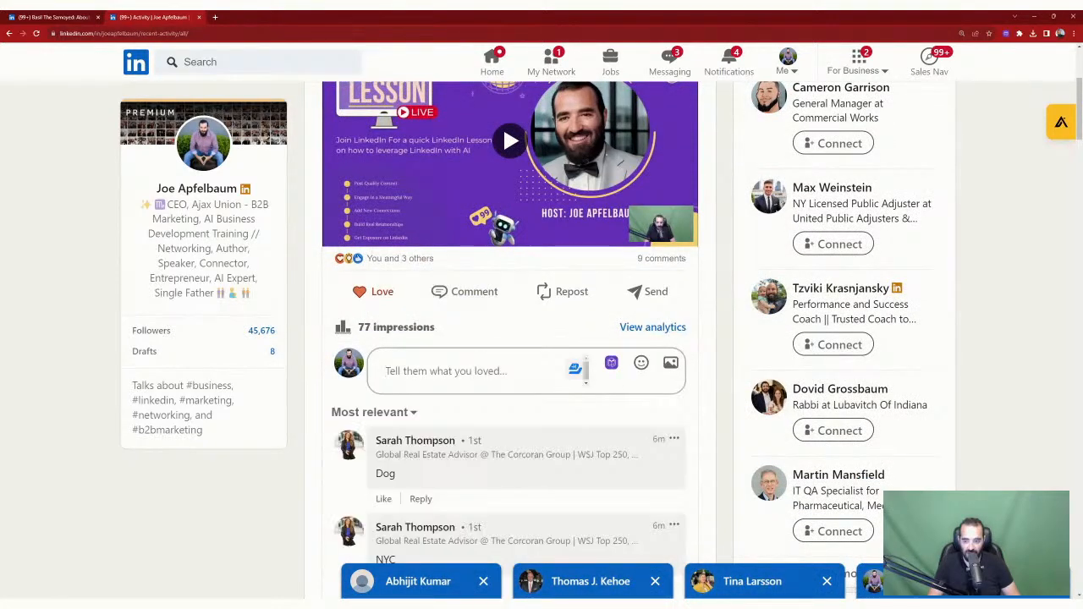
key(ctrl+v)
click(382, 442)
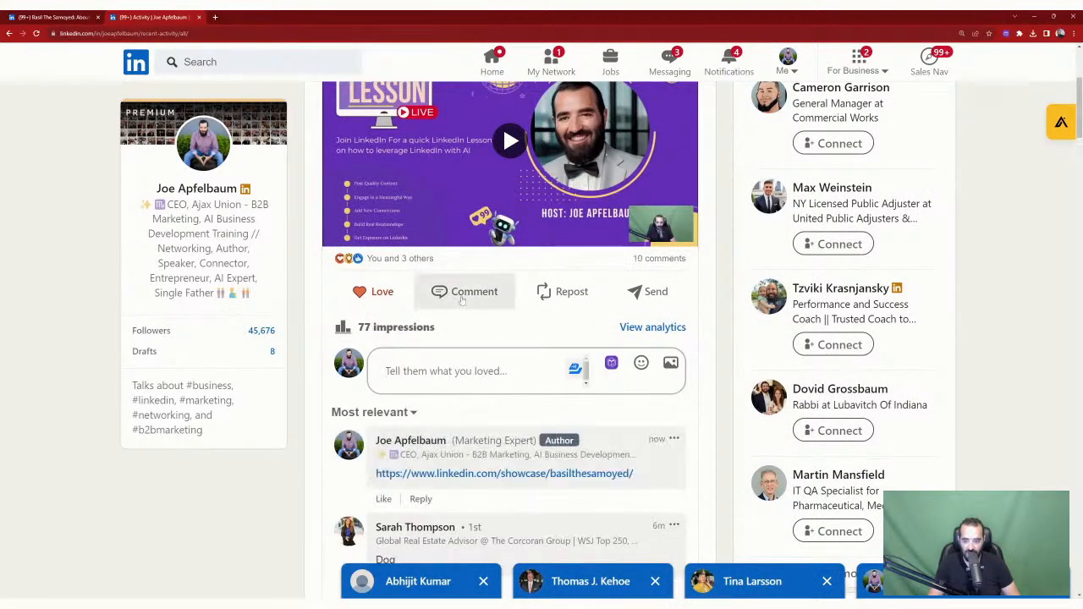
Step: Like the Dog, NYC, no-company-page, Nebby and San Antonio comments, loading the remaining comments
scroll(461, 300, down, 3)
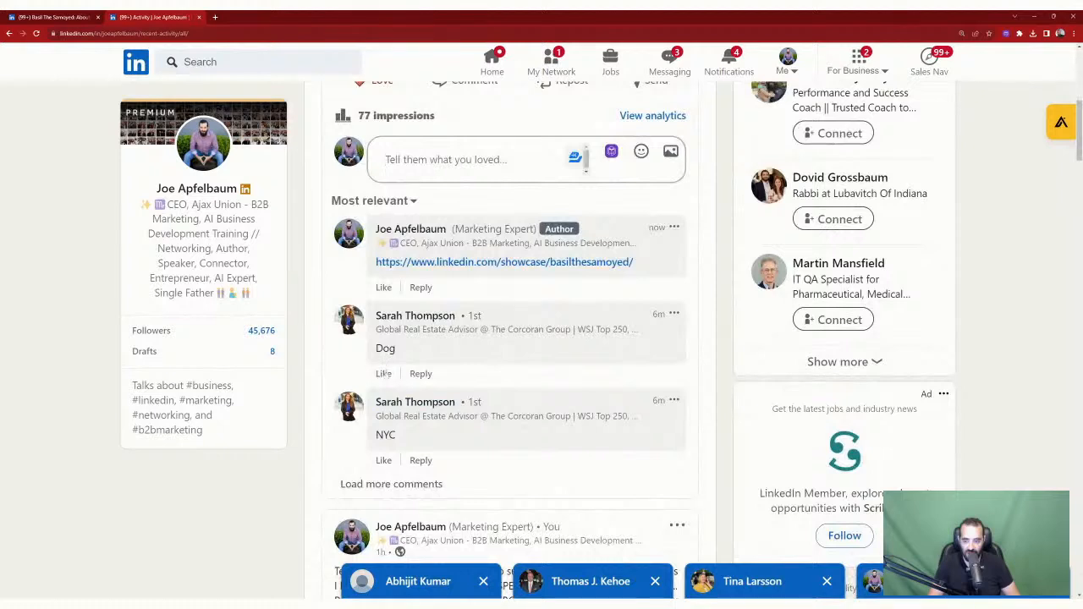
click(383, 374)
click(383, 460)
click(416, 491)
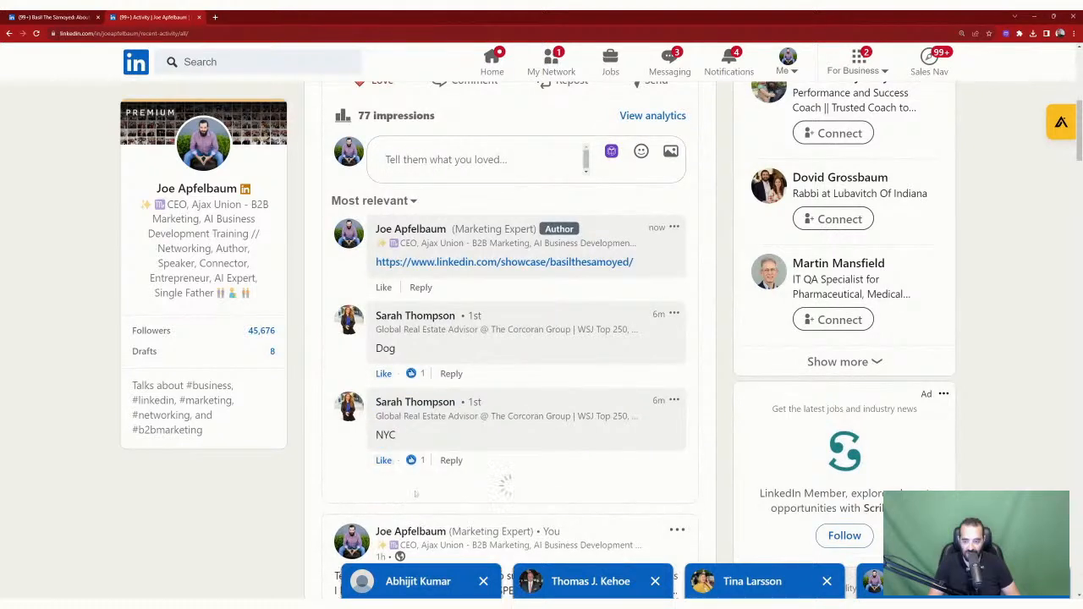
scroll(416, 482, down, 2)
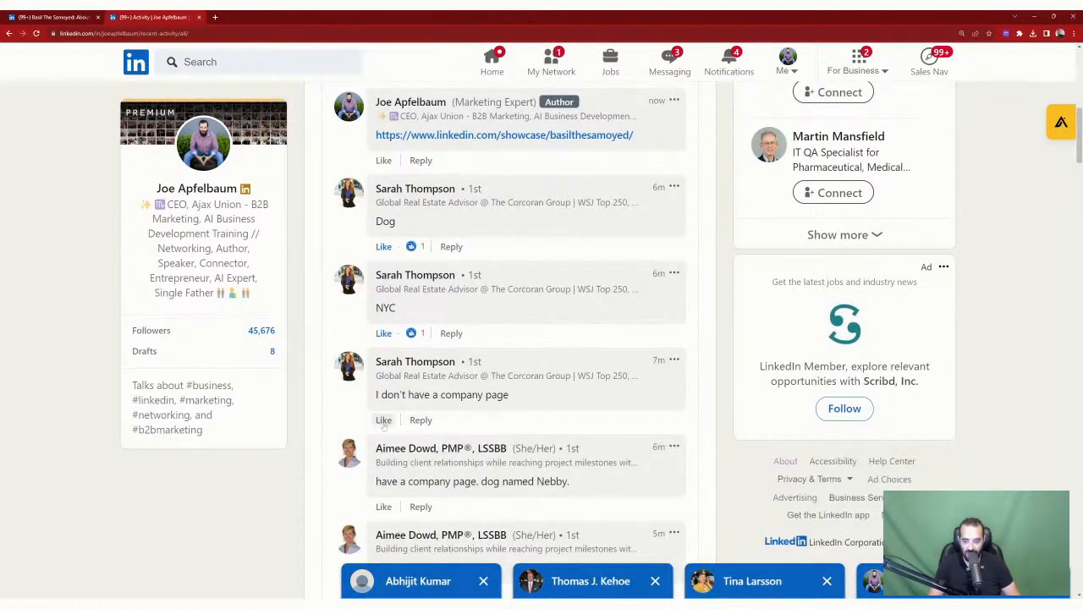
click(383, 420)
scroll(441, 395, down, 3)
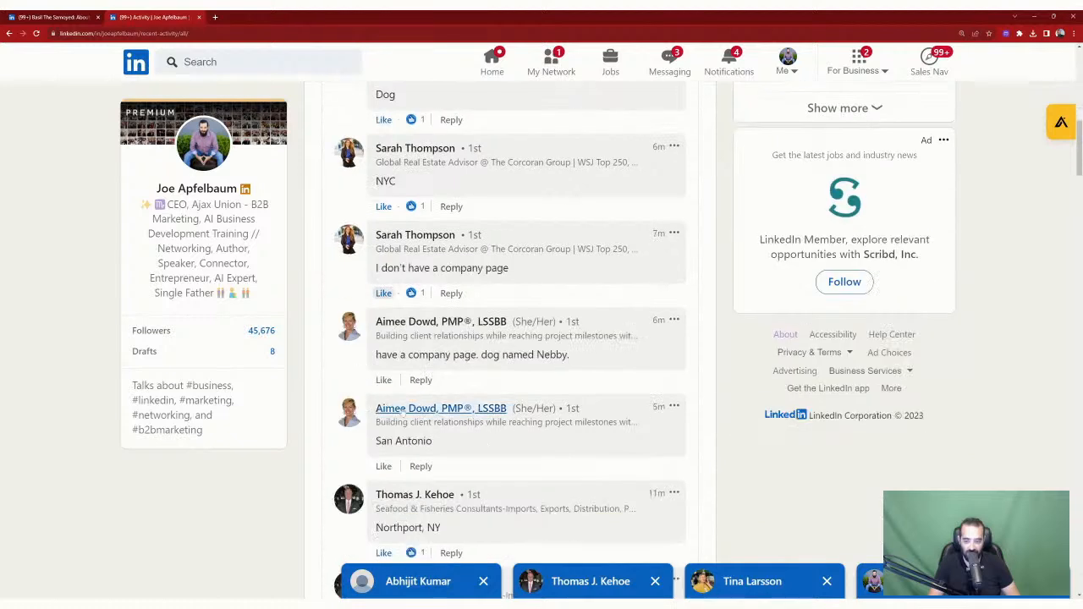
click(383, 380)
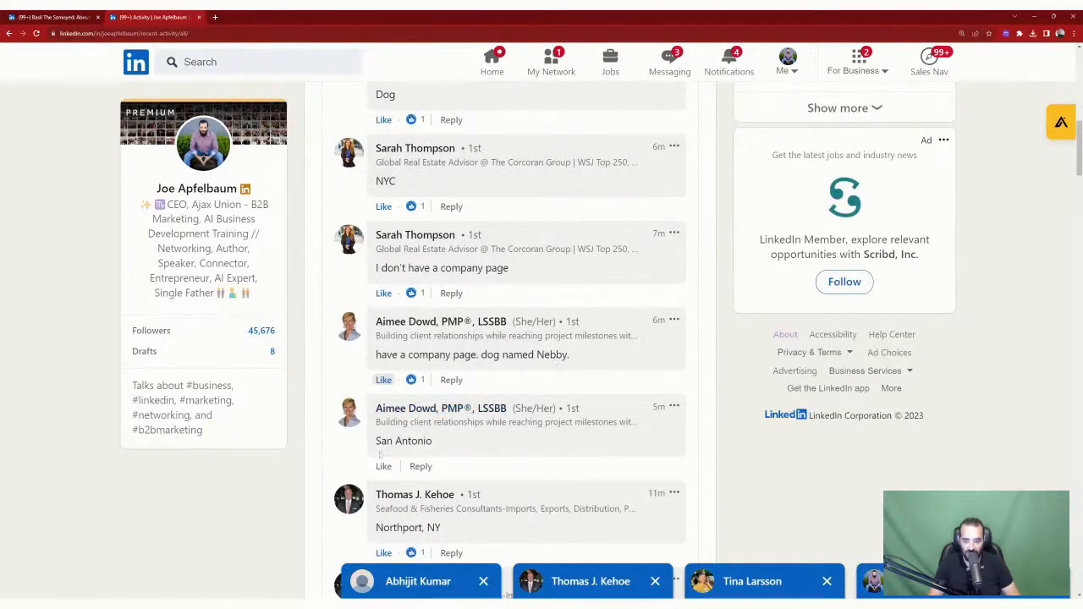
click(383, 466)
scroll(515, 362, down, 1)
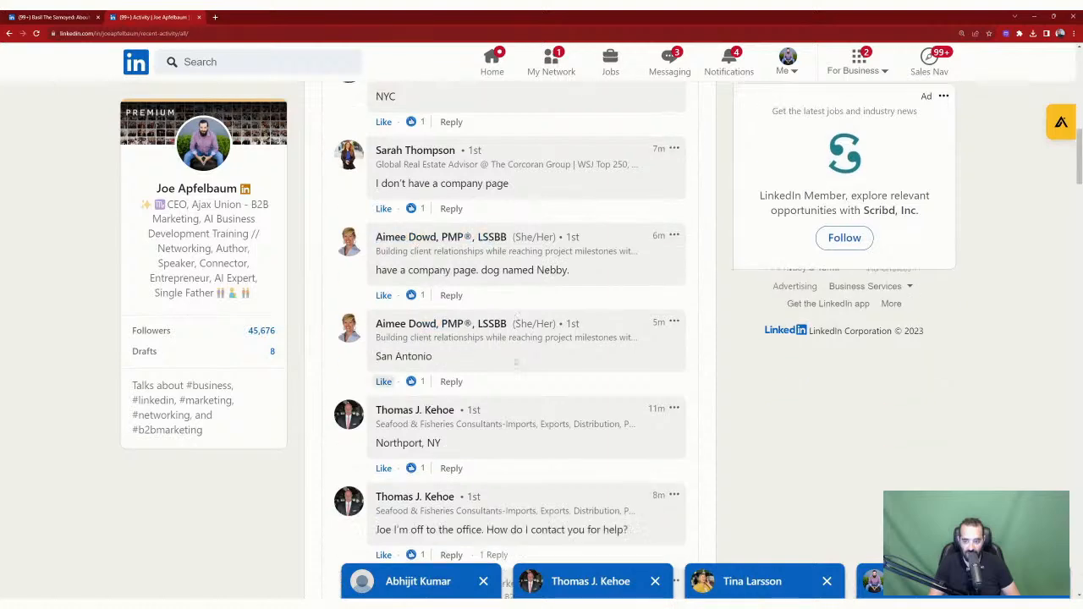
scroll(515, 362, down, 2)
scroll(515, 362, up, 10)
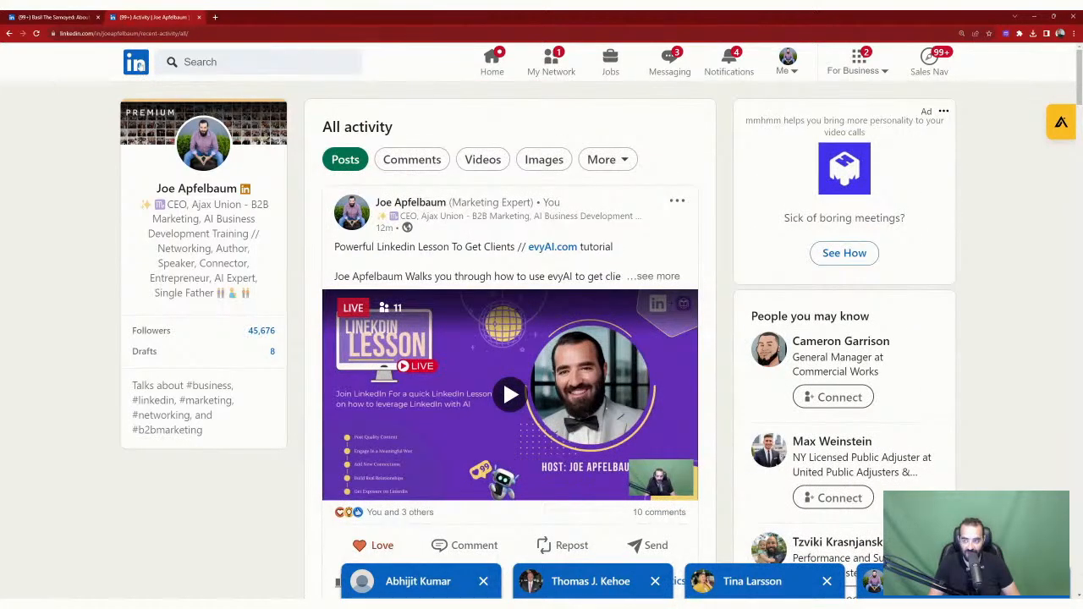
Step: Open two commenters' profiles in background tabs and switch to the first one
scroll(401, 415, down, 5)
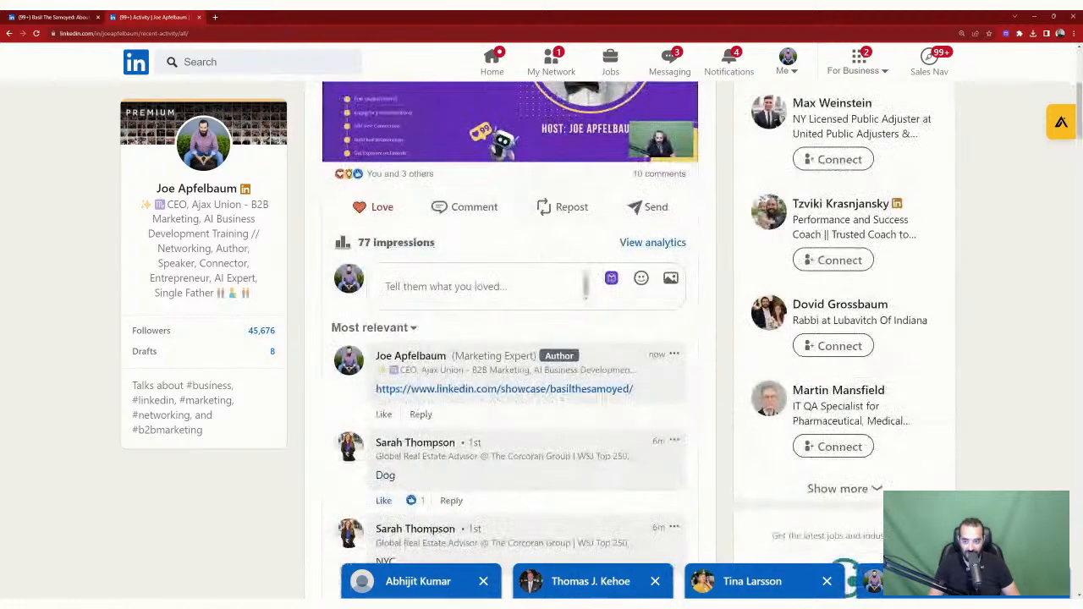
middle_click(415, 316)
scroll(411, 347, down, 3)
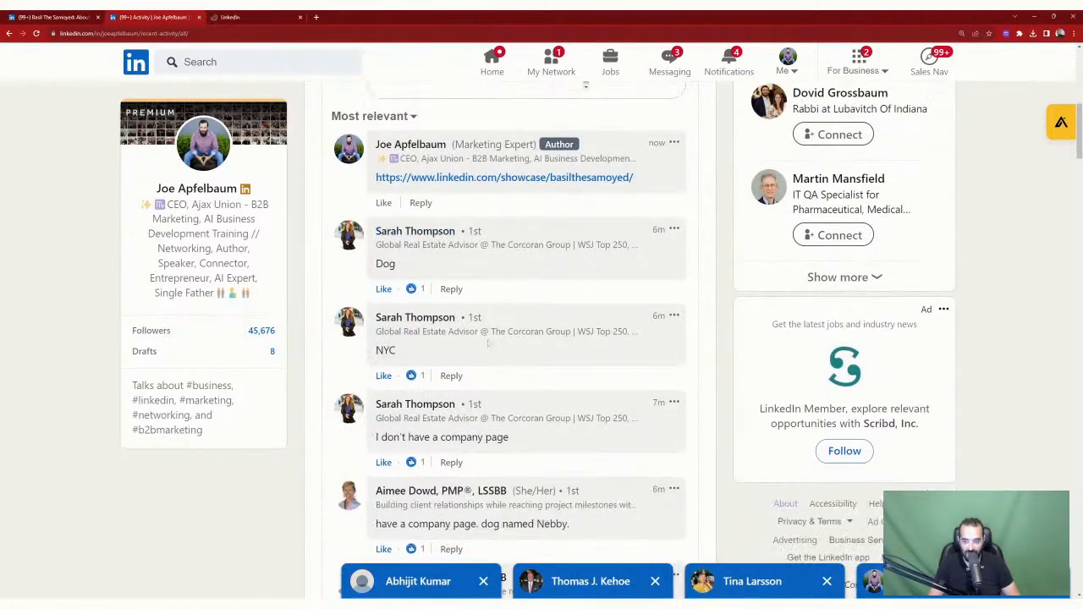
middle_click(407, 369)
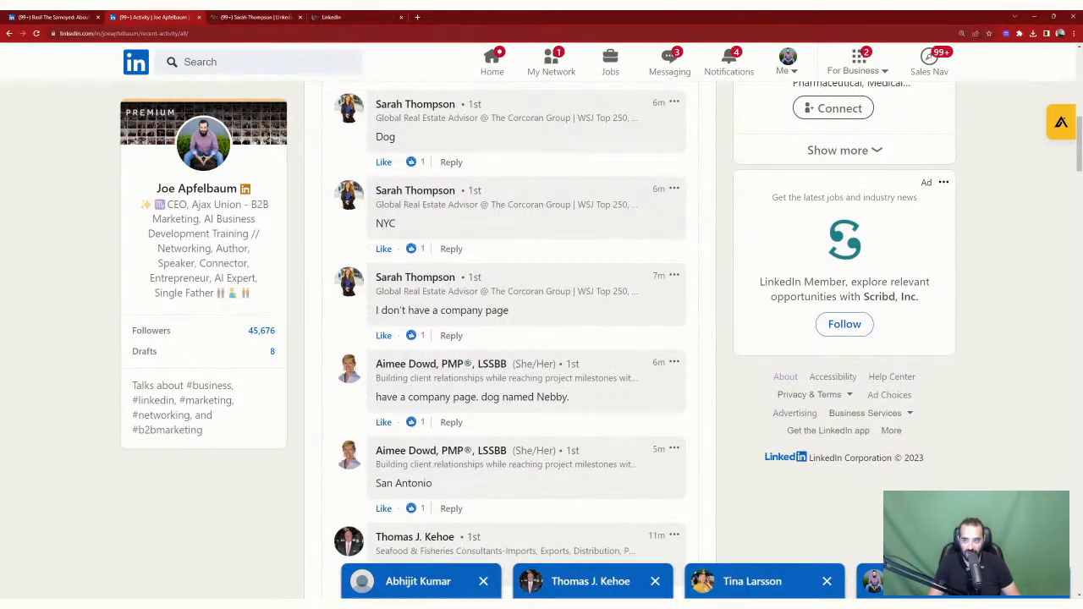
click(254, 20)
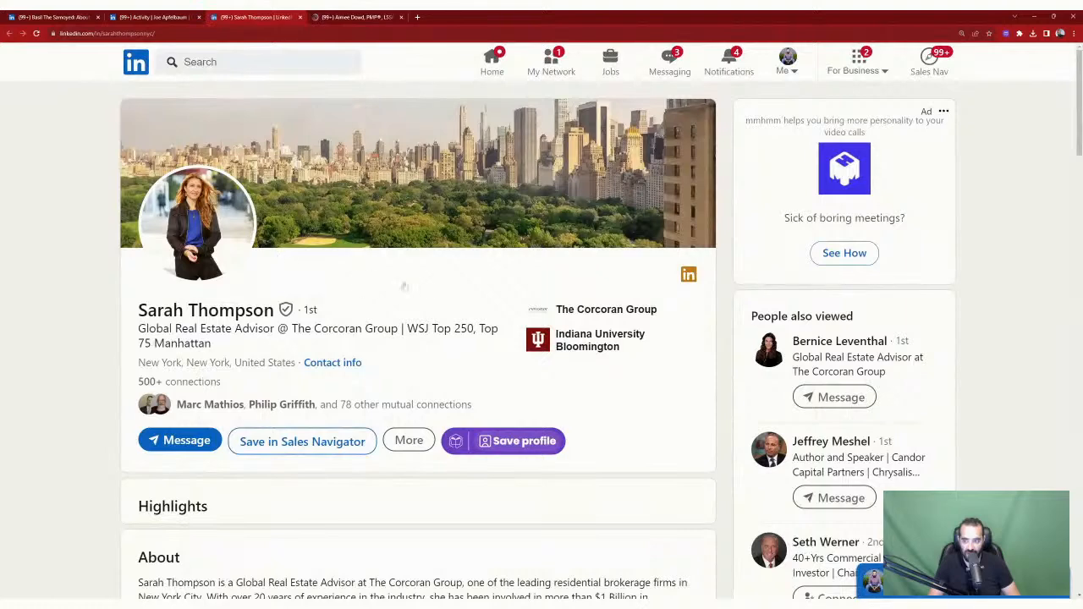
Step: Save the real estate advisor's profile with evyAI and review its Add To List options
click(525, 441)
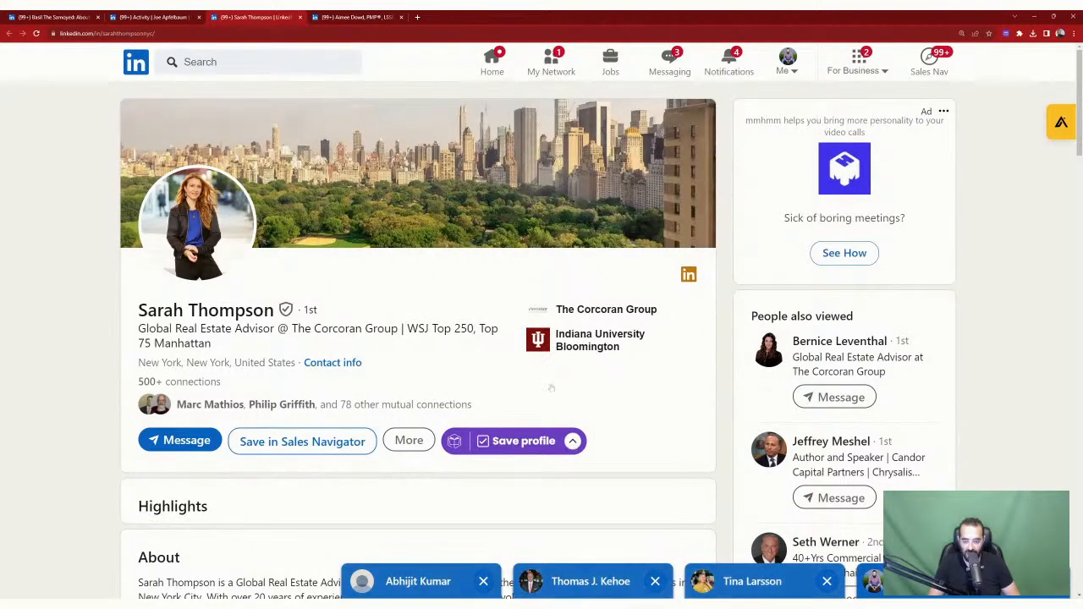
scroll(551, 387, down, 2)
click(572, 273)
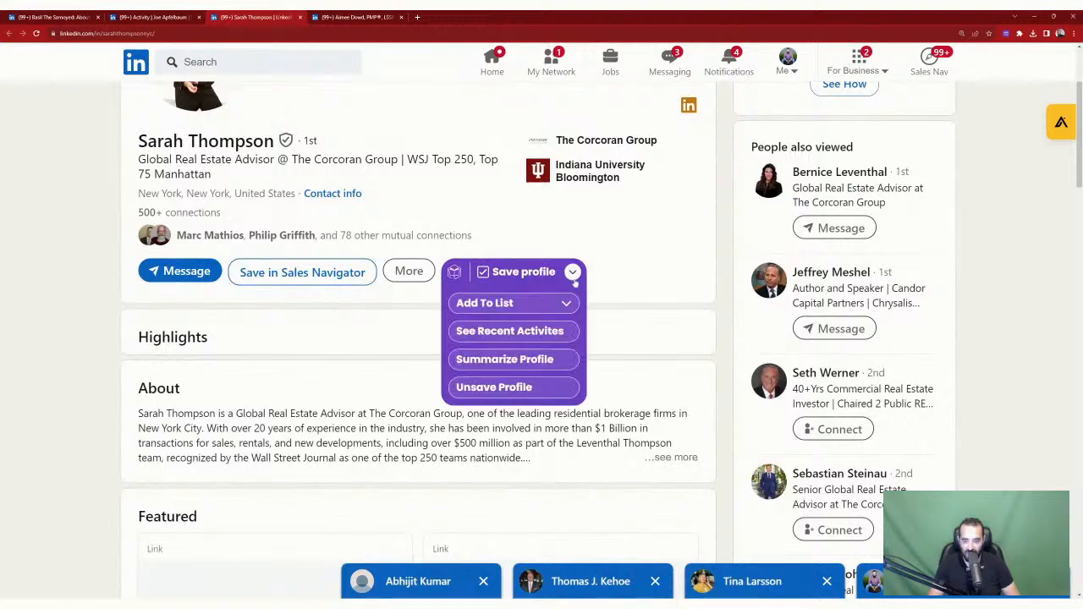
click(563, 303)
scroll(530, 384, down, 3)
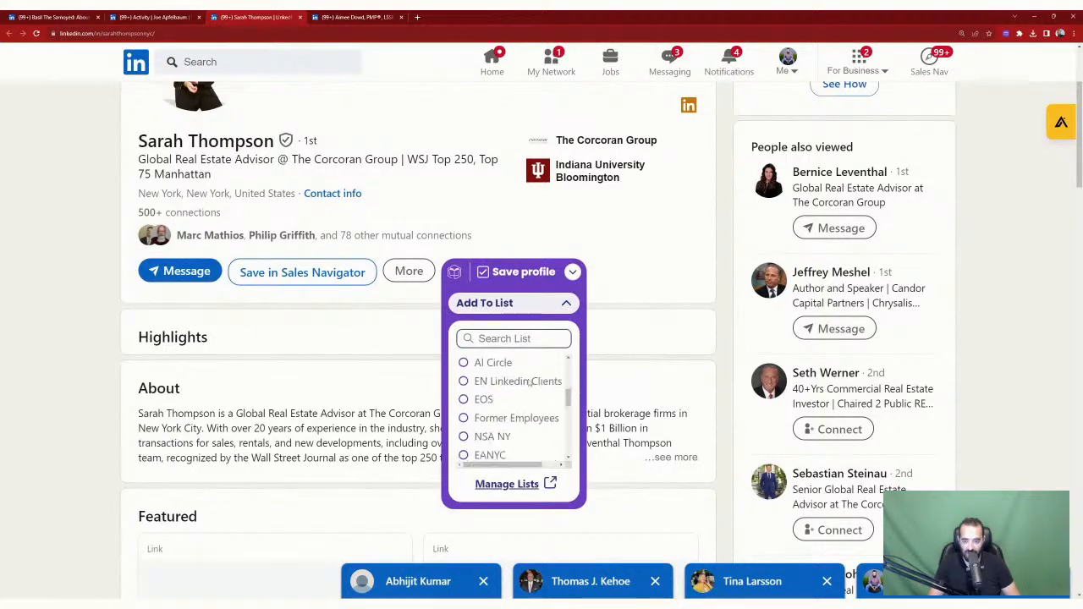
scroll(530, 383, down, 3)
scroll(502, 403, down, 3)
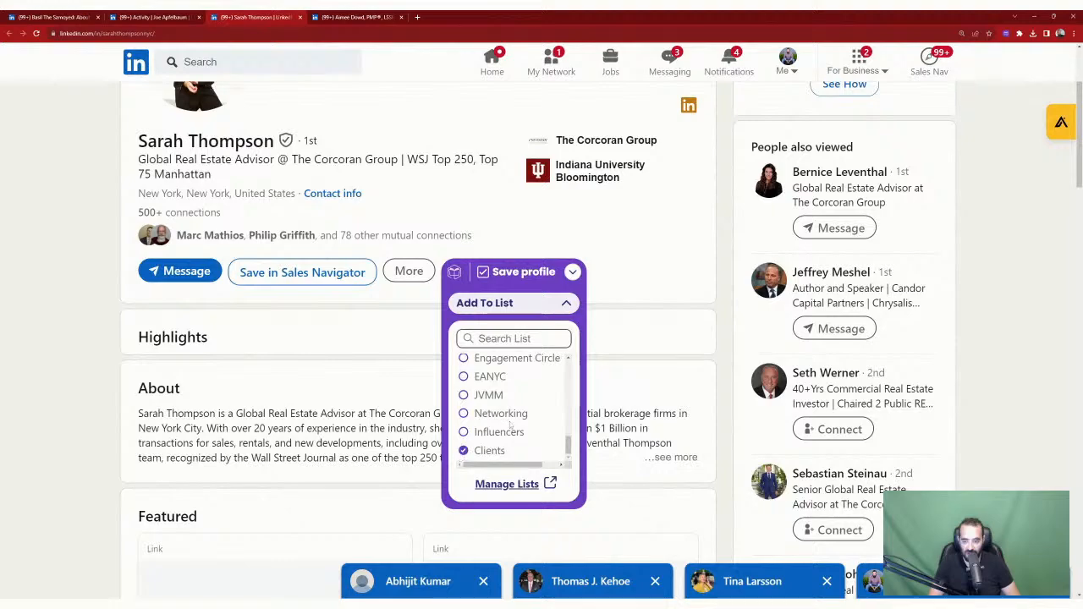
click(572, 272)
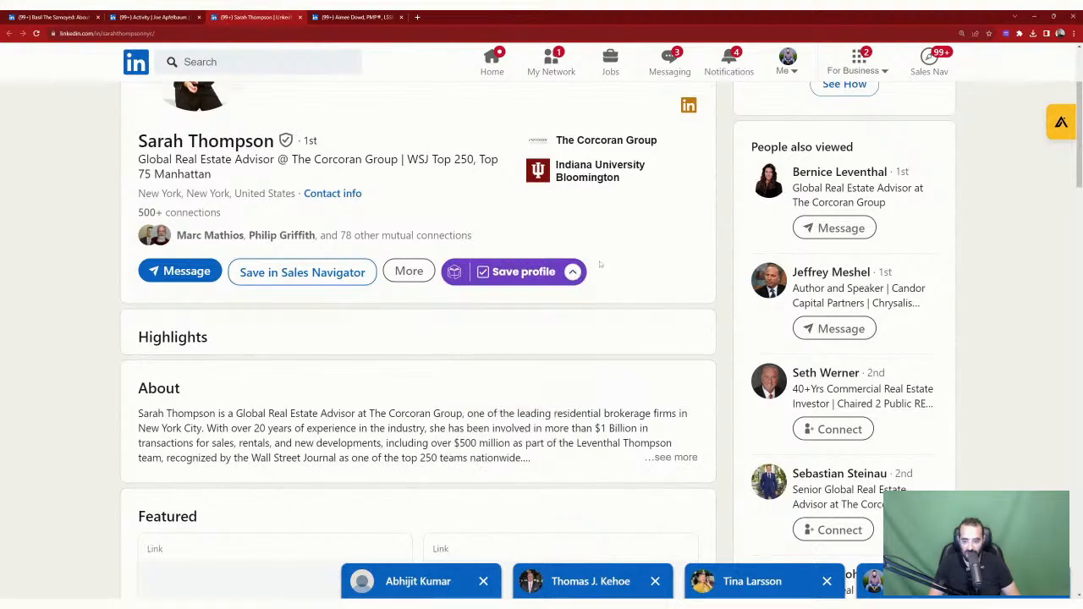
scroll(600, 265, down, 3)
scroll(362, 268, down, 6)
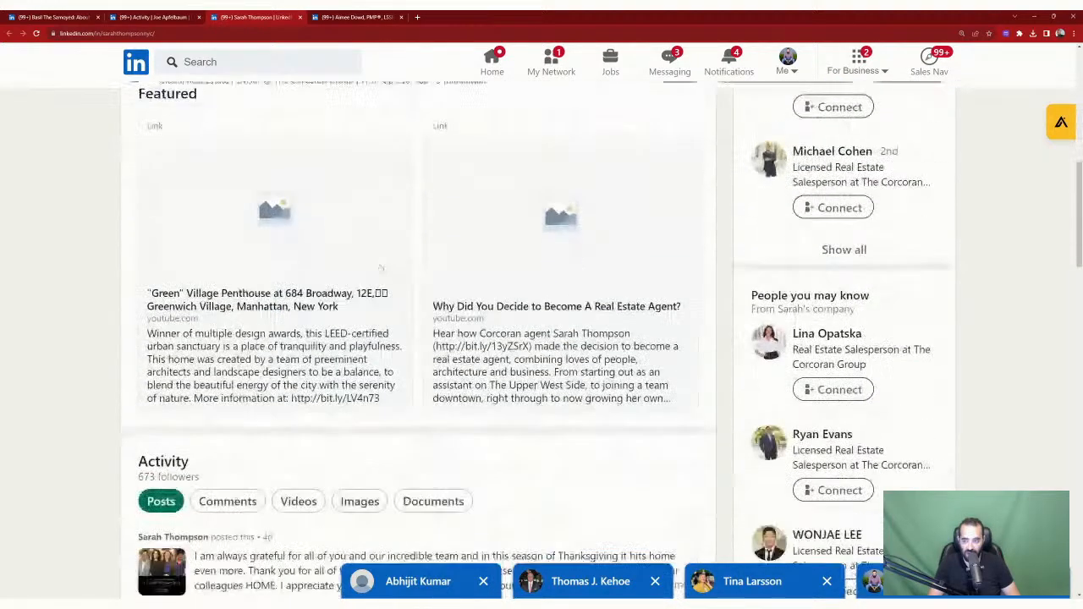
Step: Open the Thanksgiving post and insert a GPT 4-generated appreciation comment
click(278, 313)
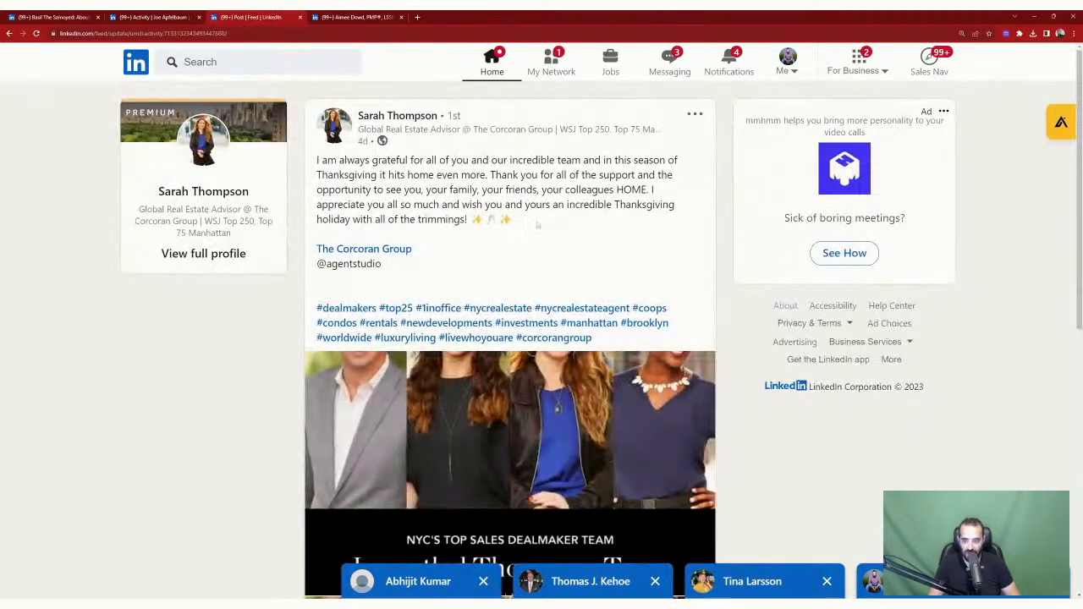
scroll(537, 225, down, 8)
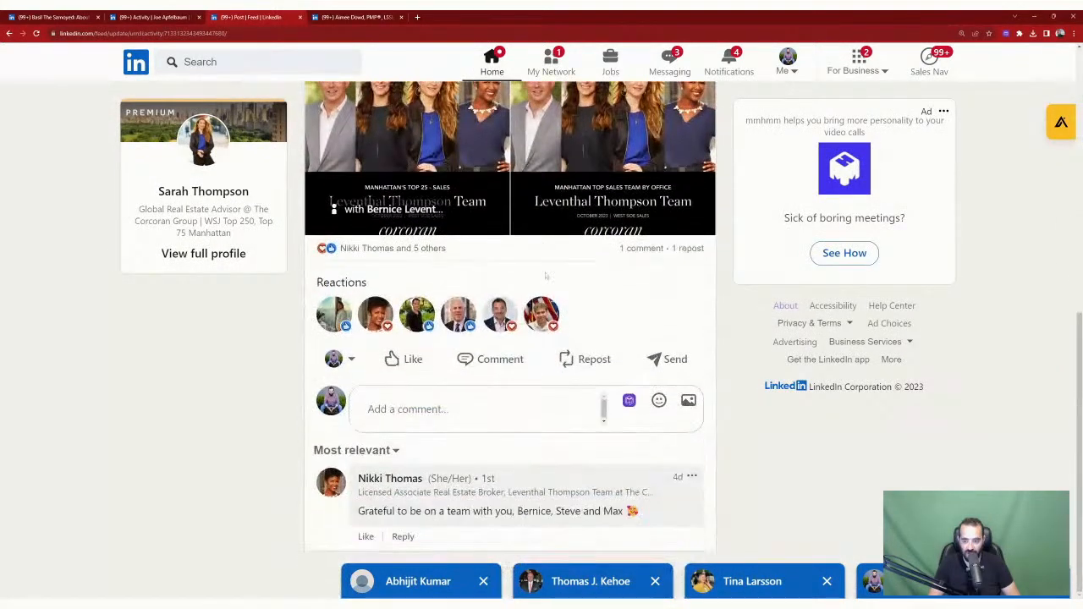
click(628, 401)
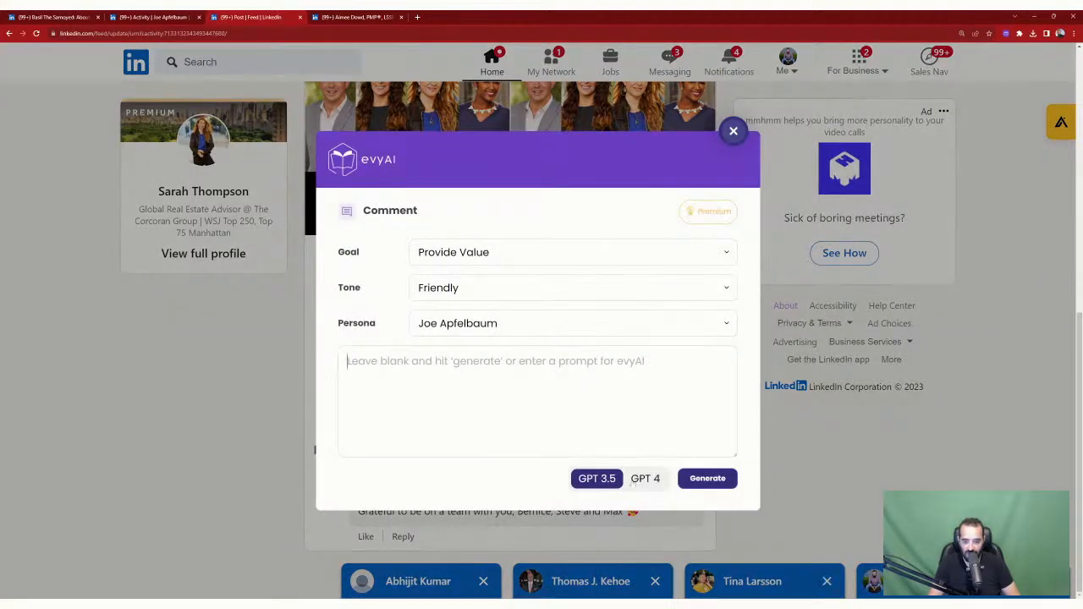
click(649, 481)
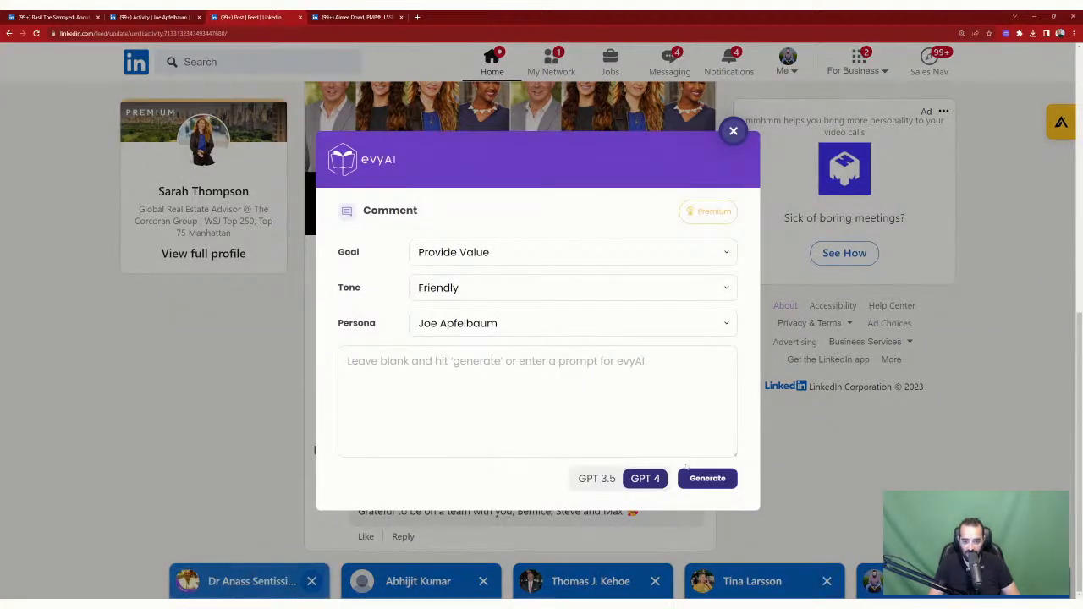
click(708, 478)
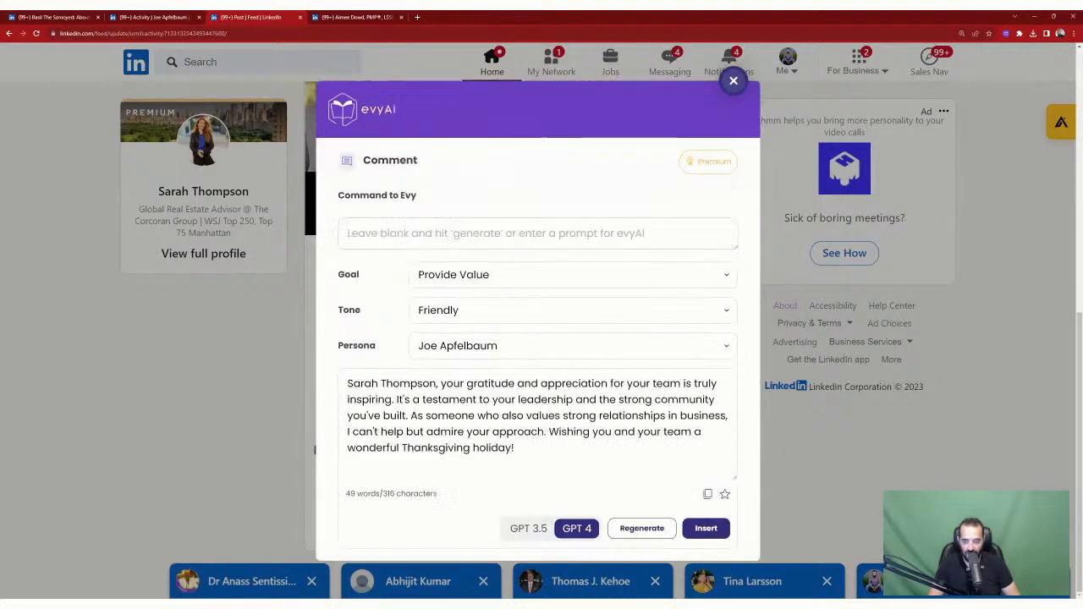
click(708, 528)
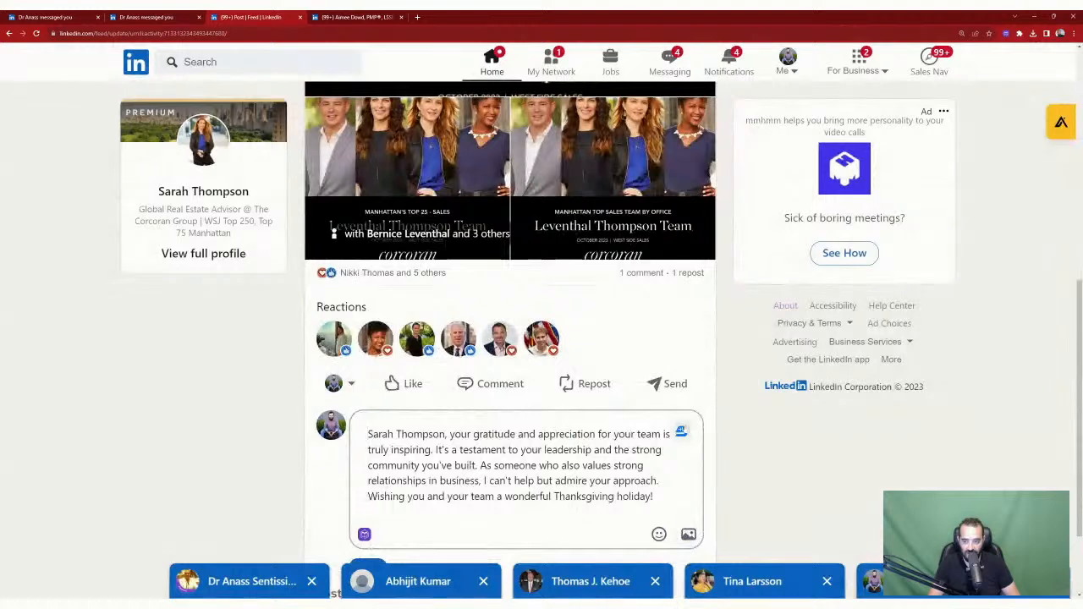
scroll(750, 437, down, 2)
text(@)
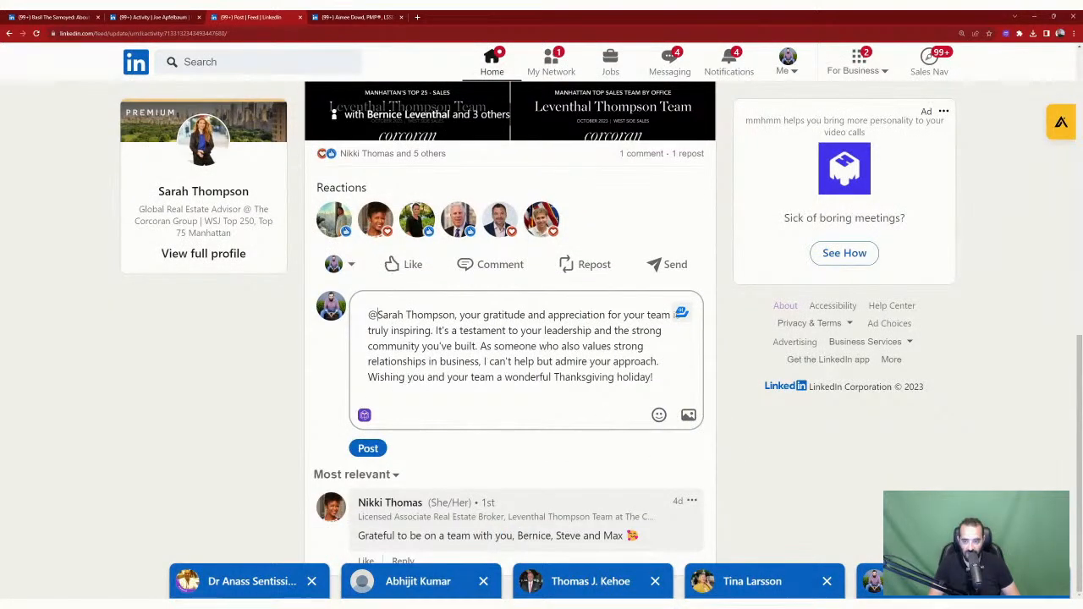
key(Return)
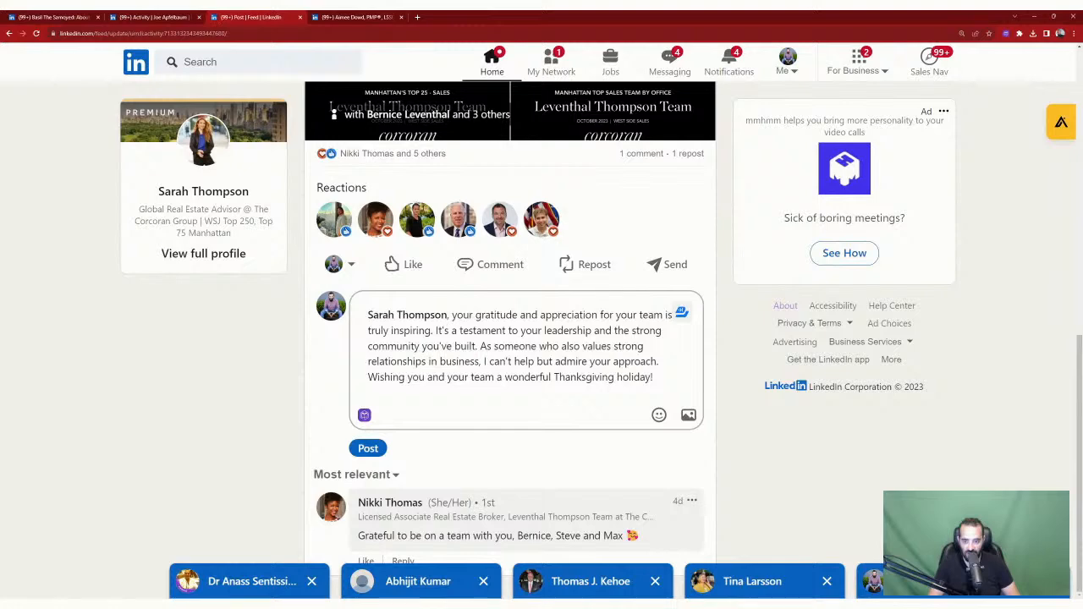
click(368, 449)
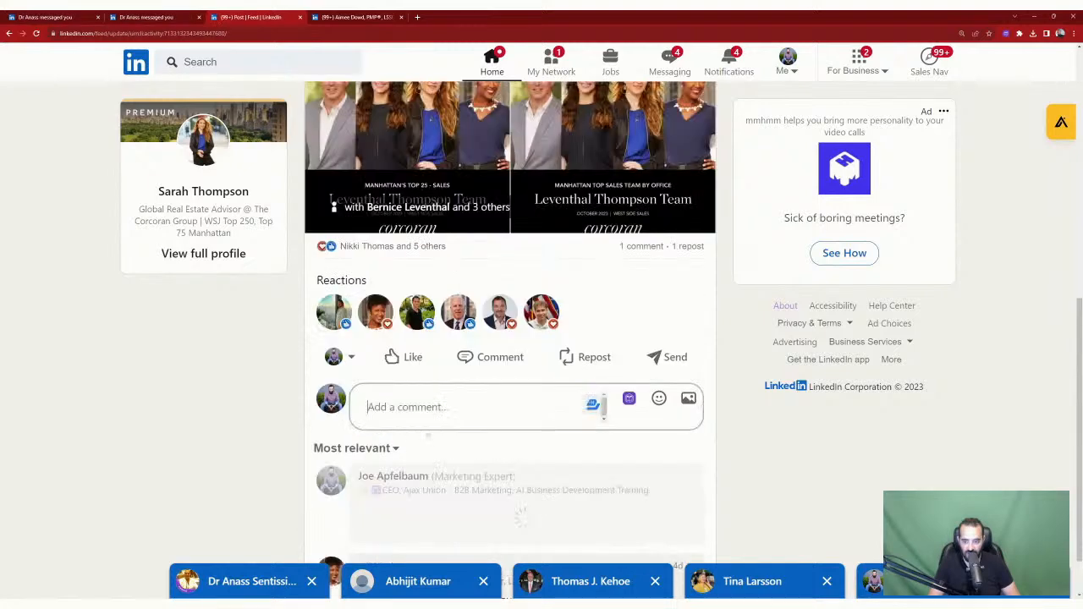
scroll(587, 438, down, 2)
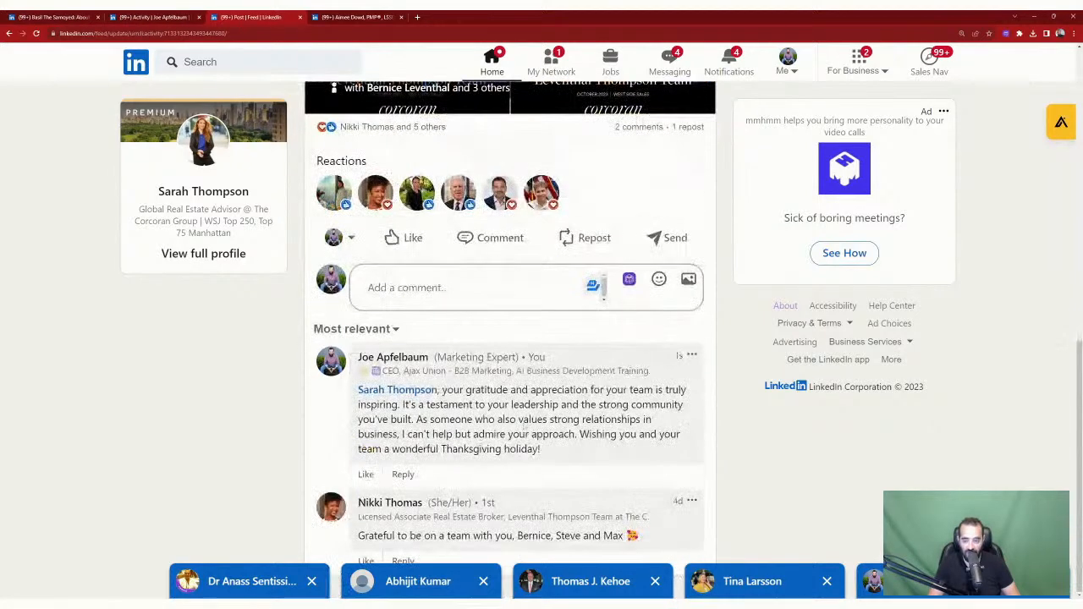
click(338, 238)
scroll(463, 300, down, 2)
scroll(463, 300, down, 1)
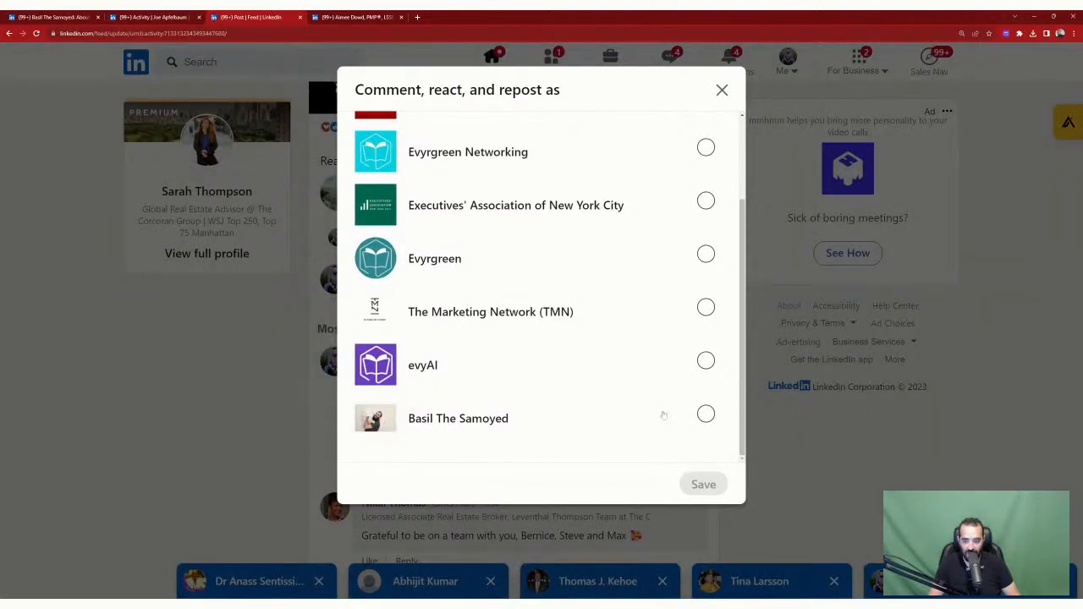
Step: Act as Basil The Samoyed and react to the Thanksgiving post with Celebrate
click(706, 414)
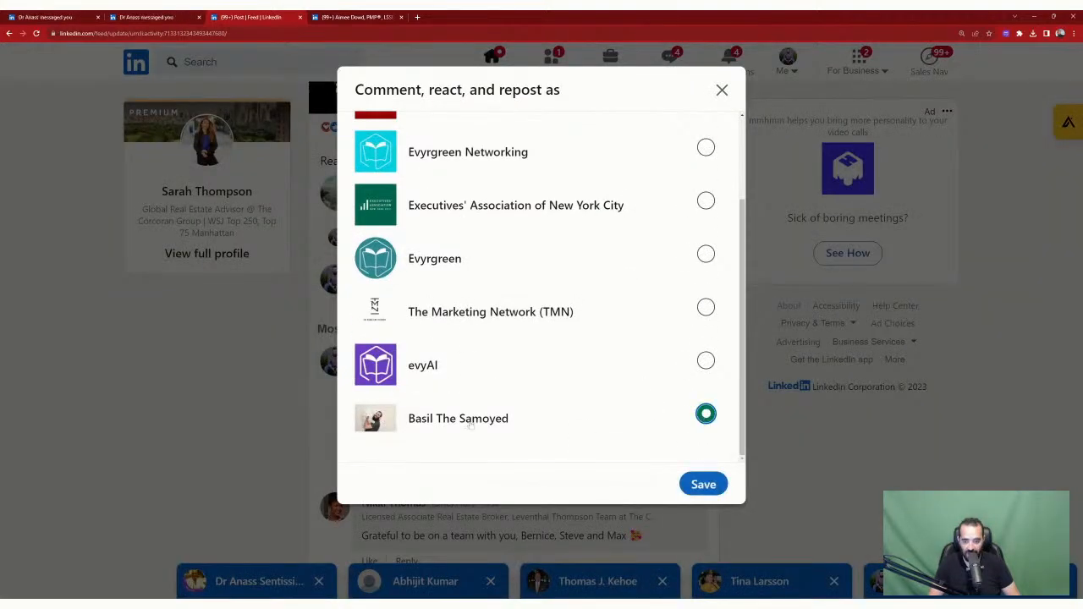
click(703, 483)
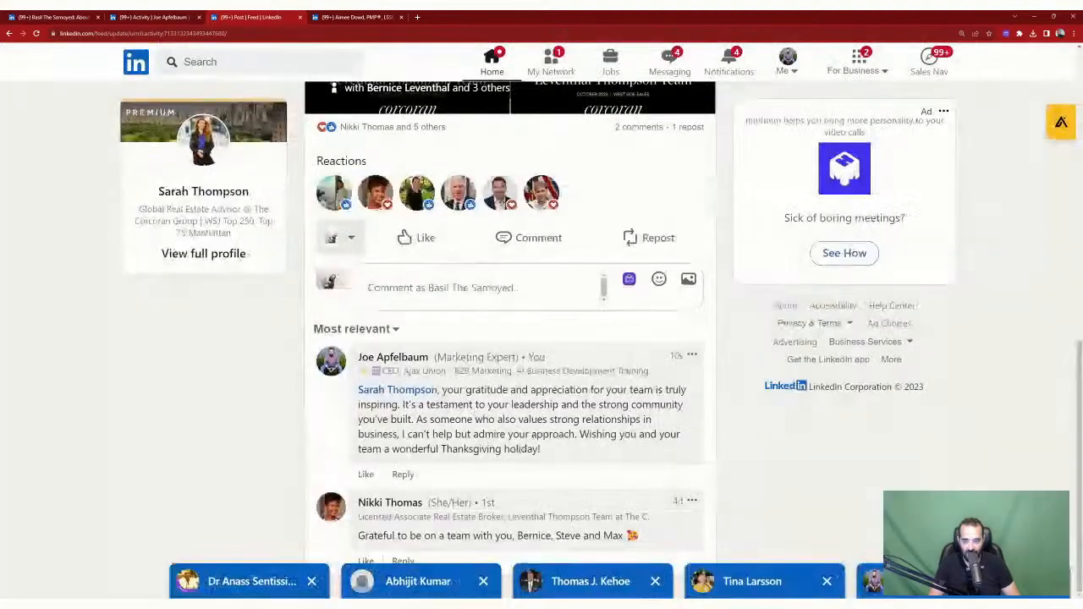
mouse_move(421, 240)
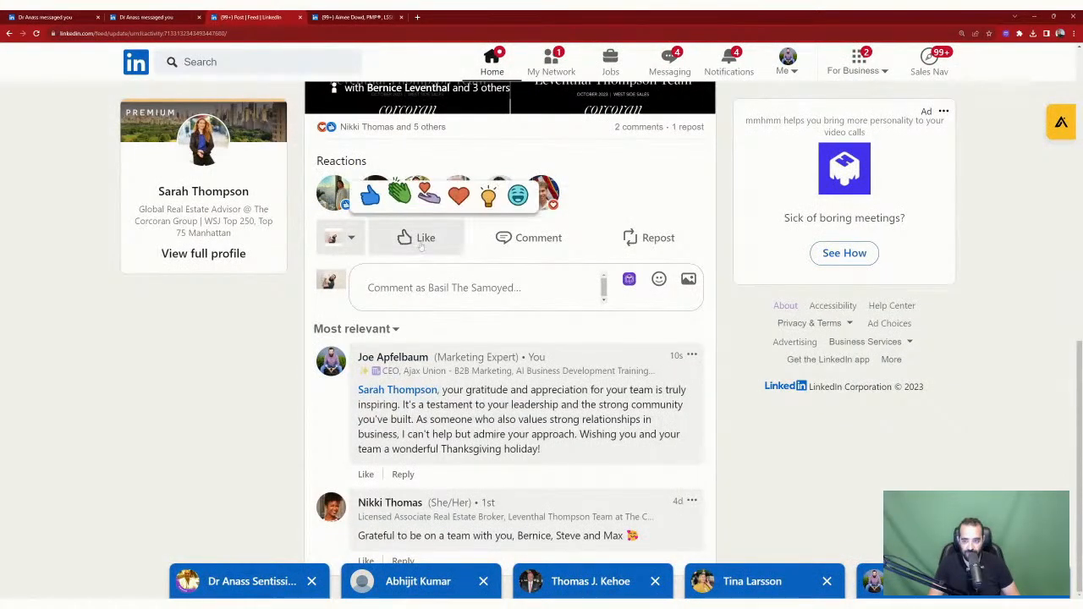
click(458, 200)
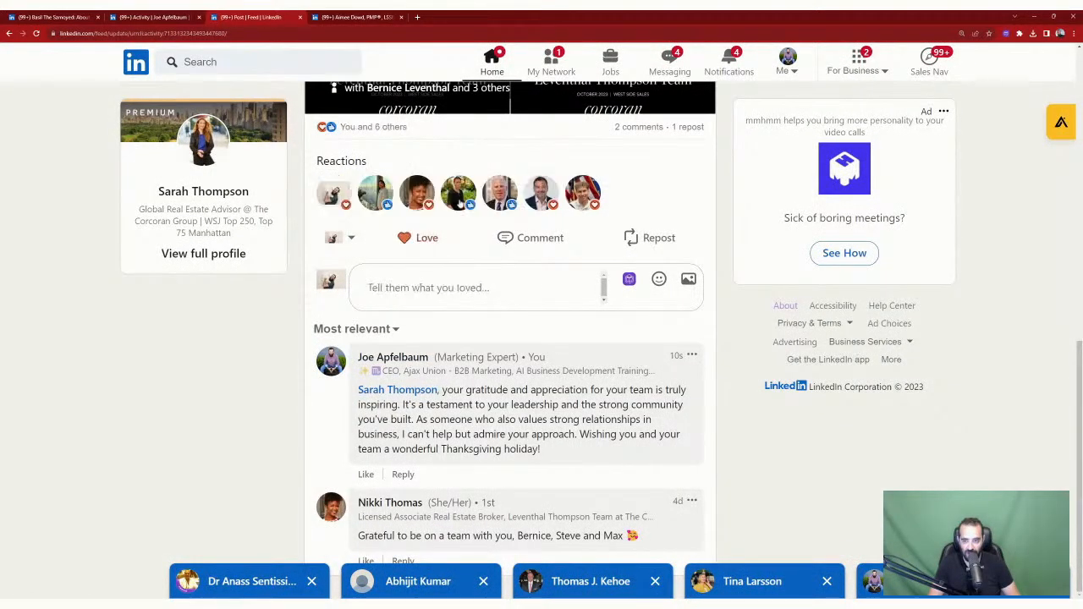
mouse_move(411, 239)
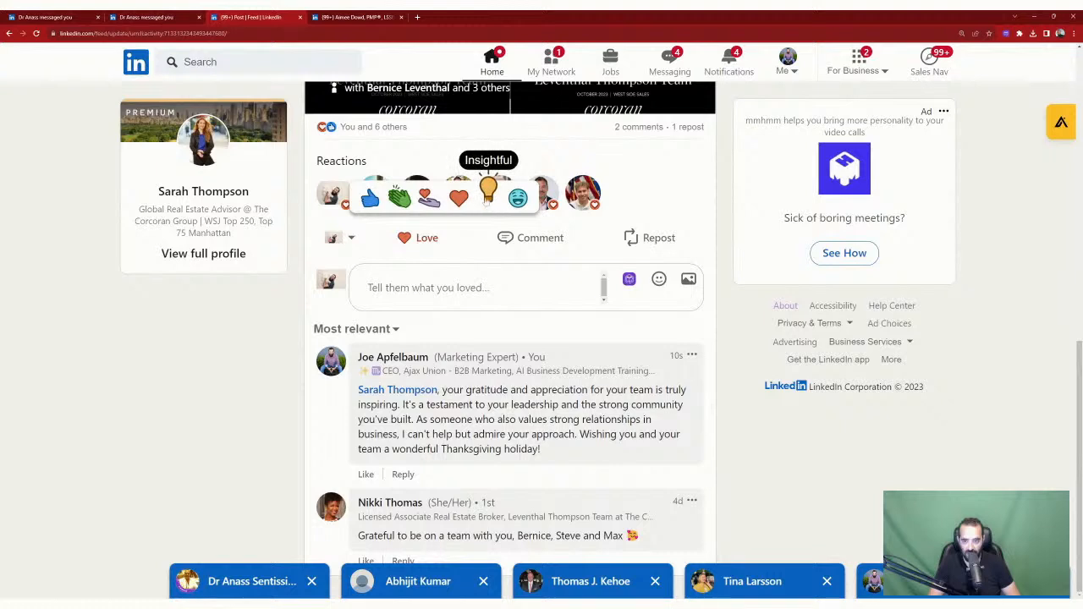
click(400, 197)
Step: Comment 'WOOF WOOF Happy Thanksgiving. Got any scraps for me?' tagging the post's author
click(604, 286)
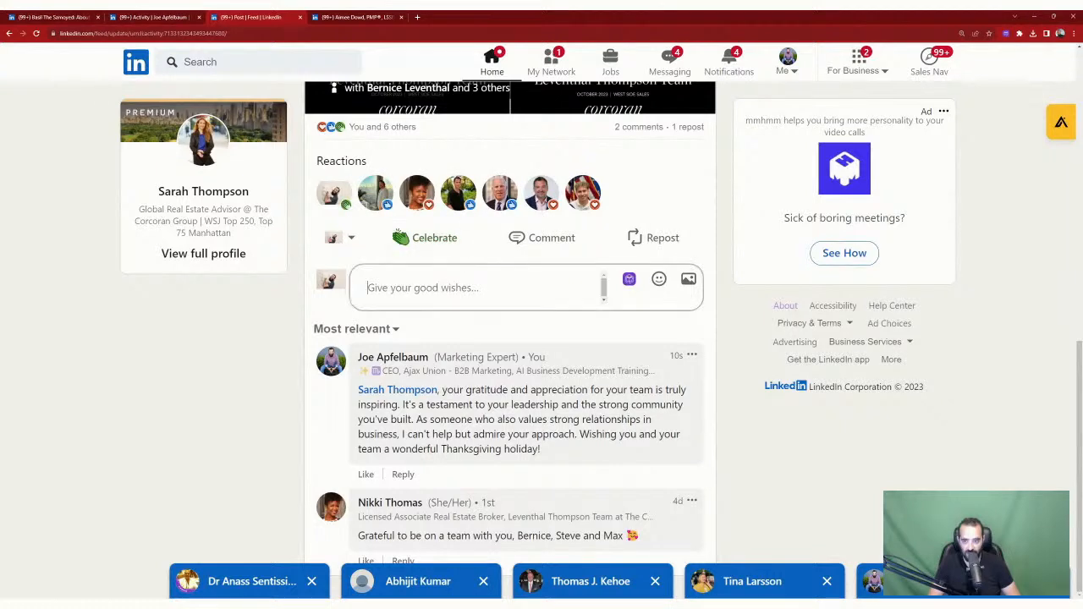
text(WOOF WOOF )
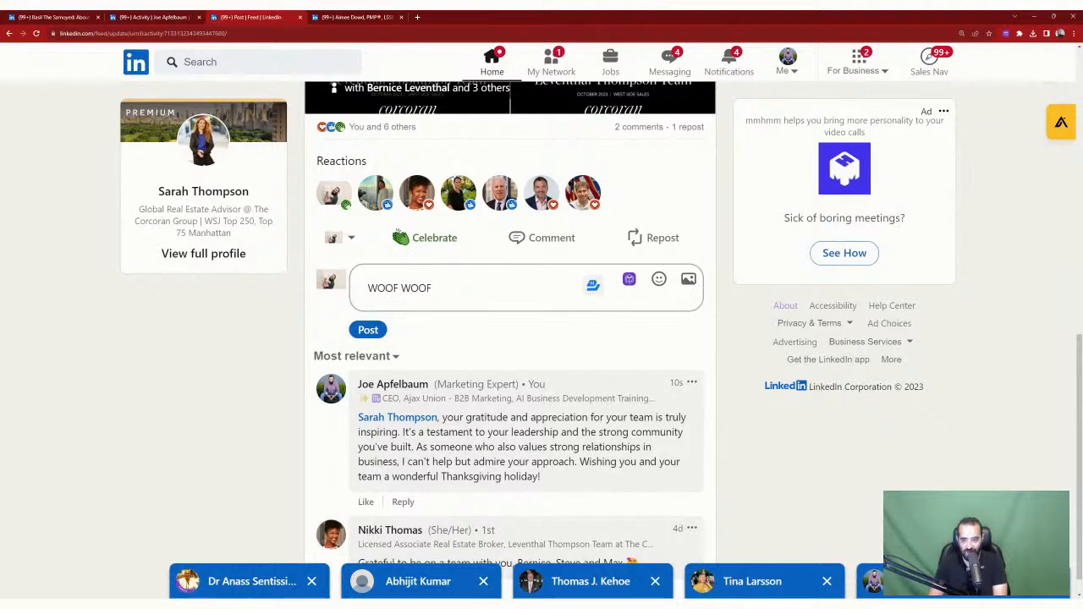
text(Happy Thanks)
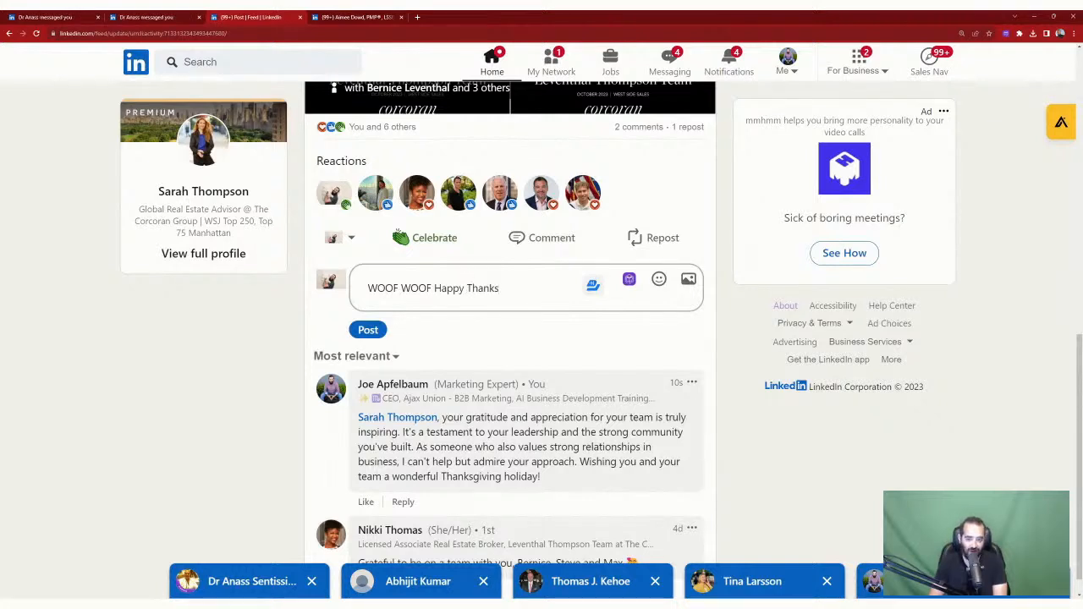
text(giving. Go)
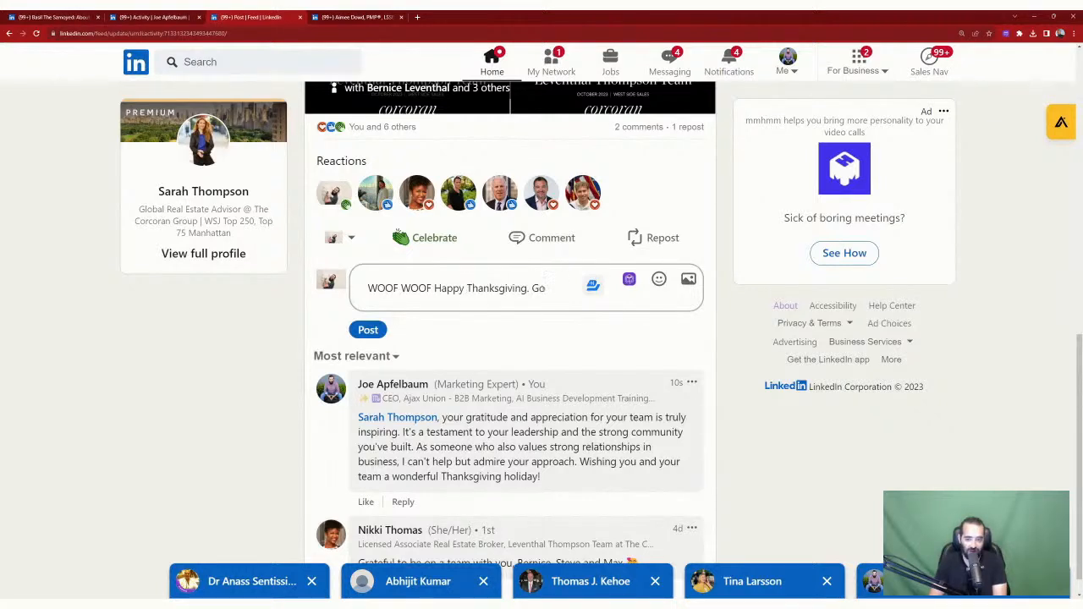
text(t any scr)
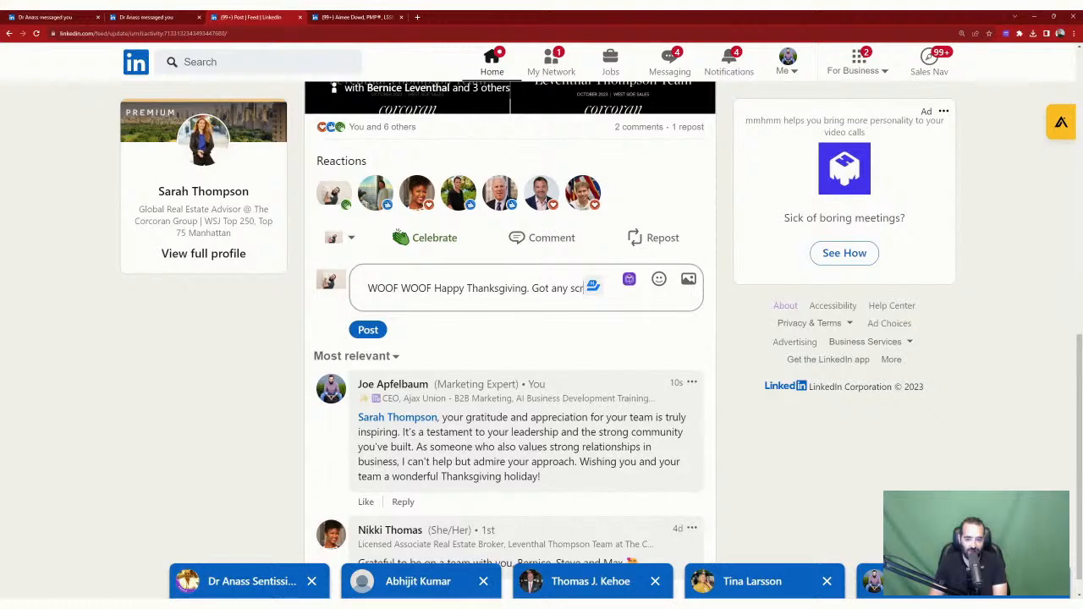
text(aps for me?)
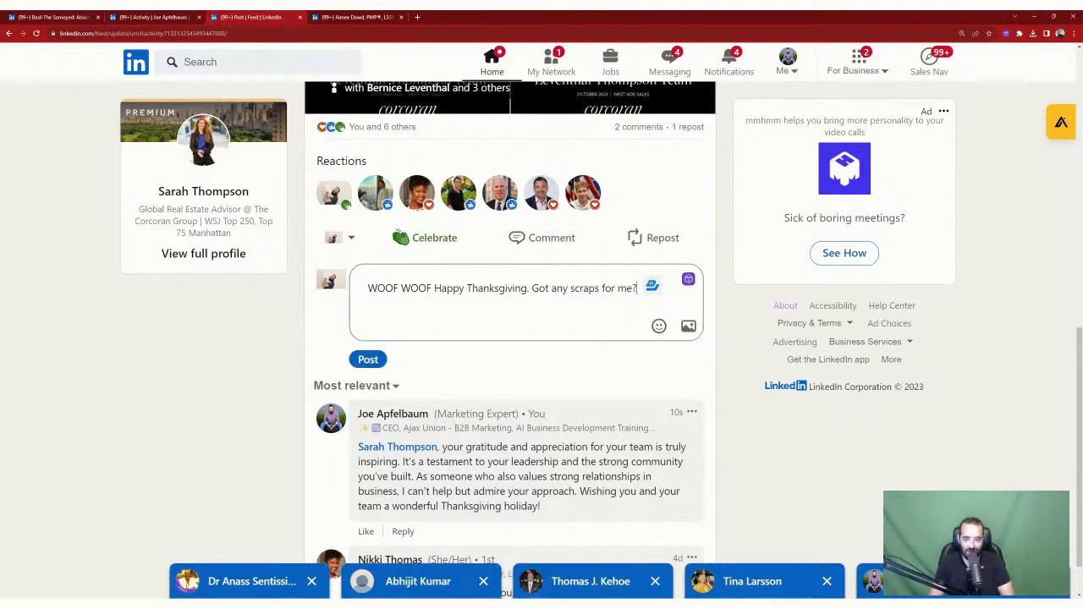
text(@)
click(448, 334)
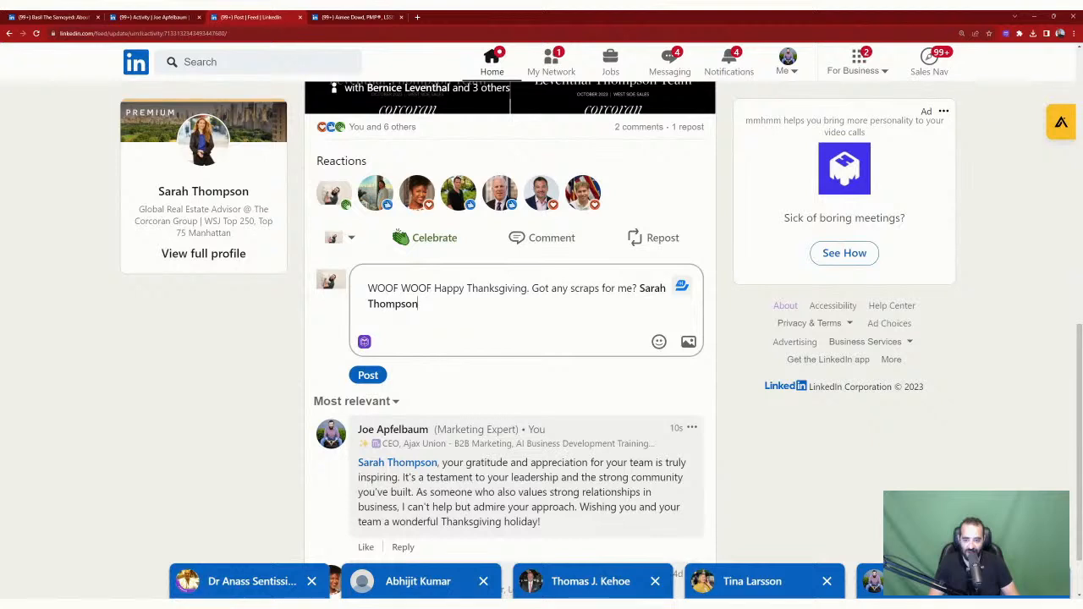
click(385, 375)
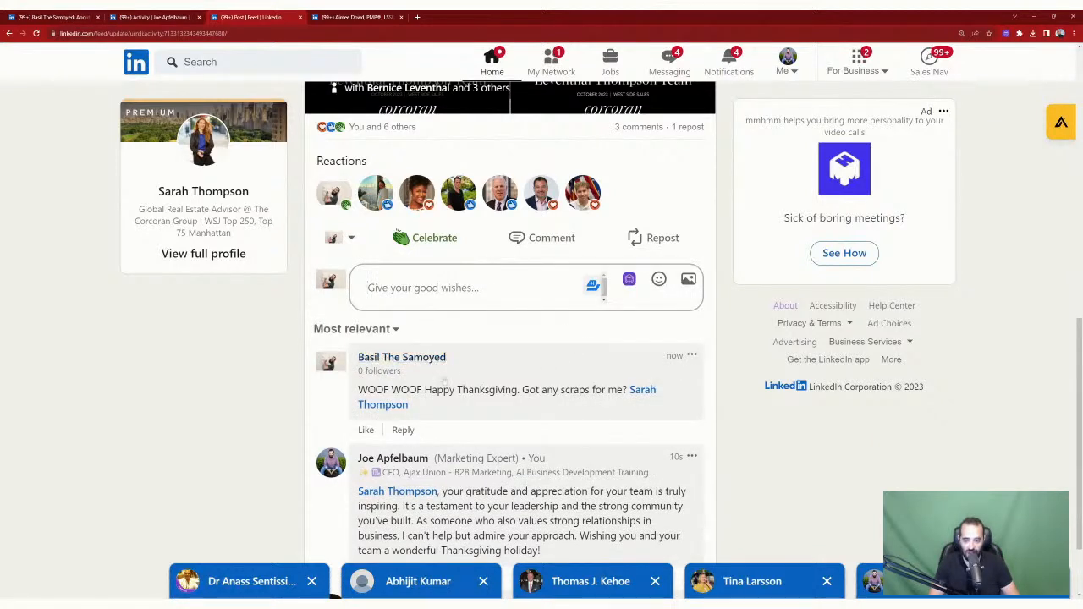
scroll(446, 407, down, 1)
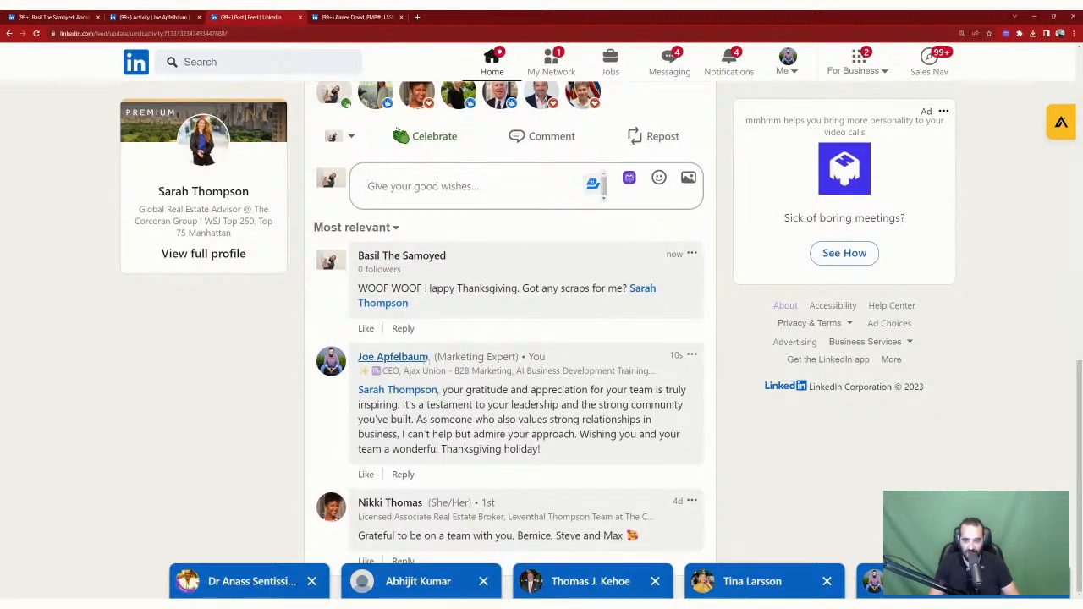
Step: Follow the Basil The Samoyed page from its member view, giving it 1 follower, then return Home
click(423, 258)
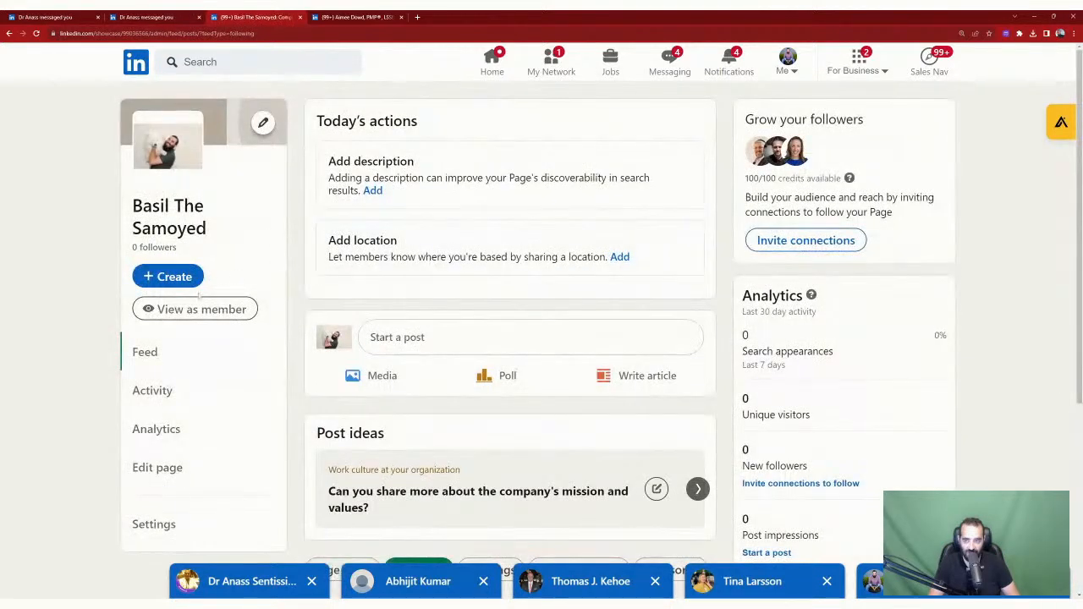
click(186, 309)
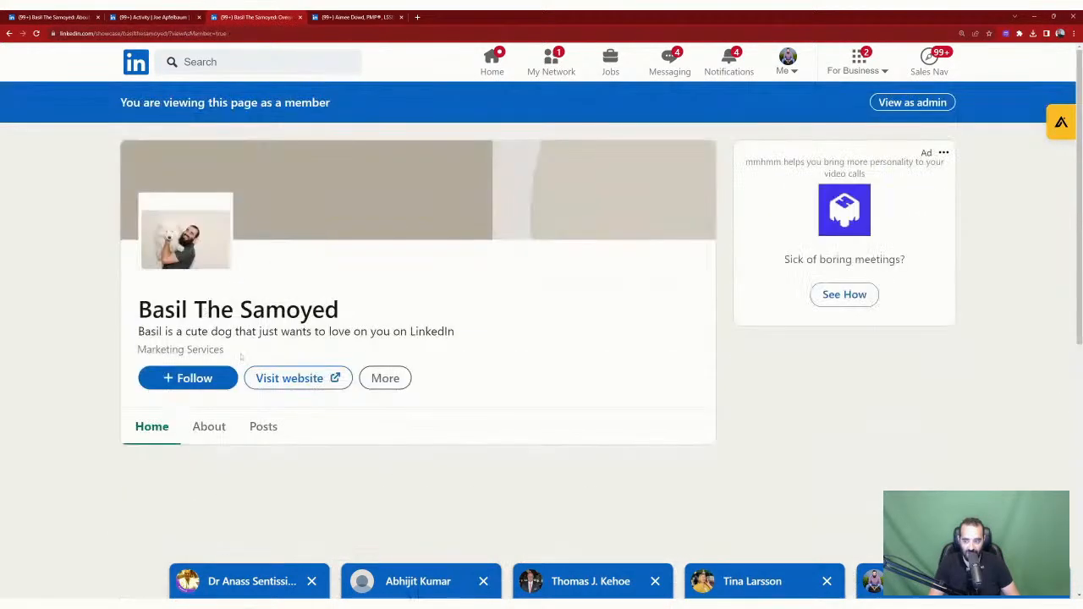
click(186, 378)
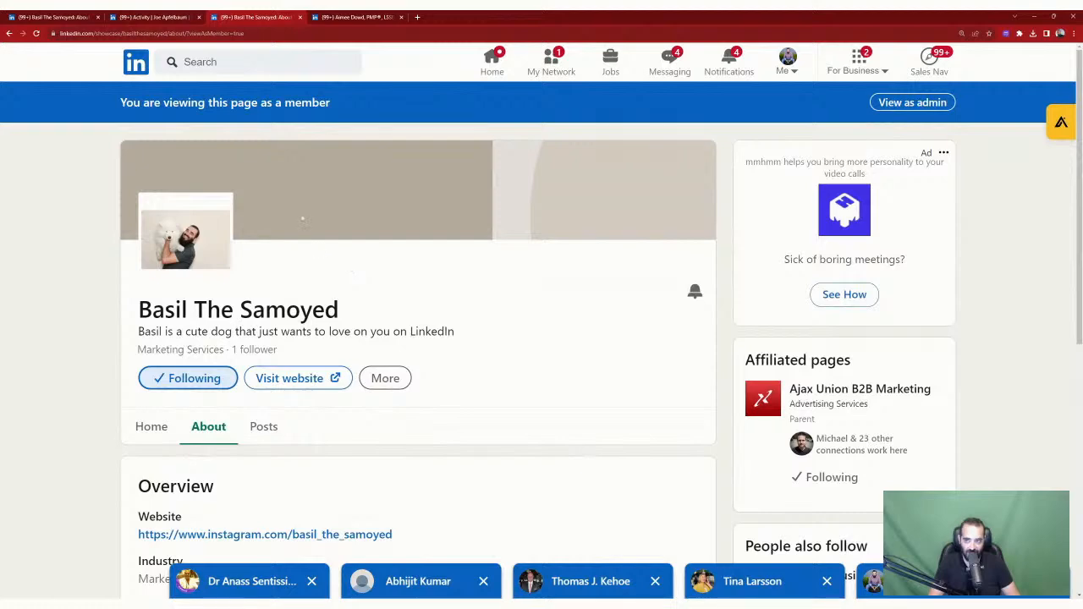
scroll(767, 422, down, 3)
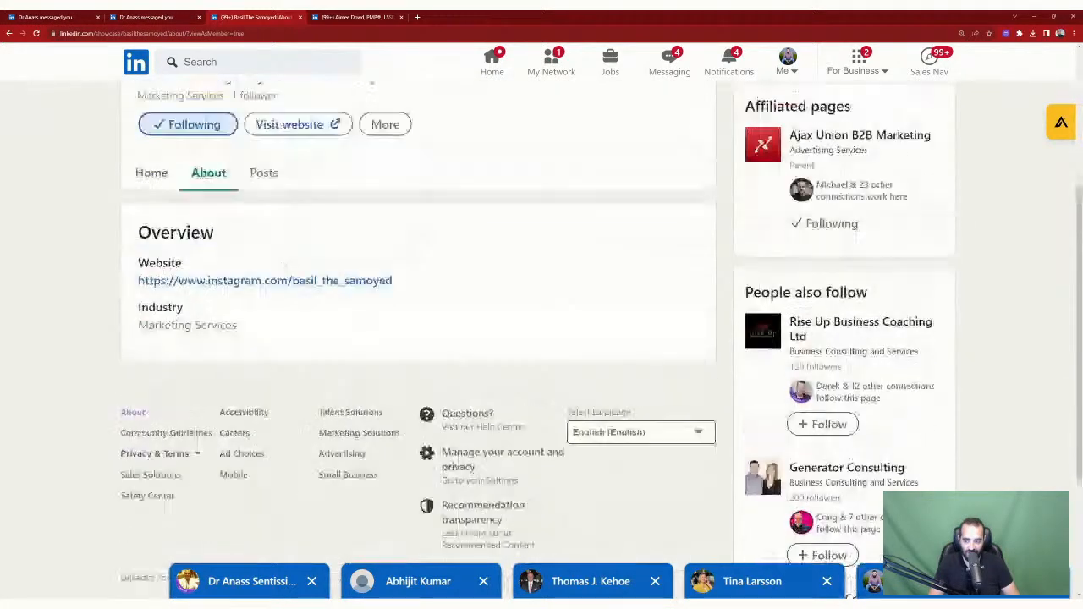
scroll(283, 264, up, 3)
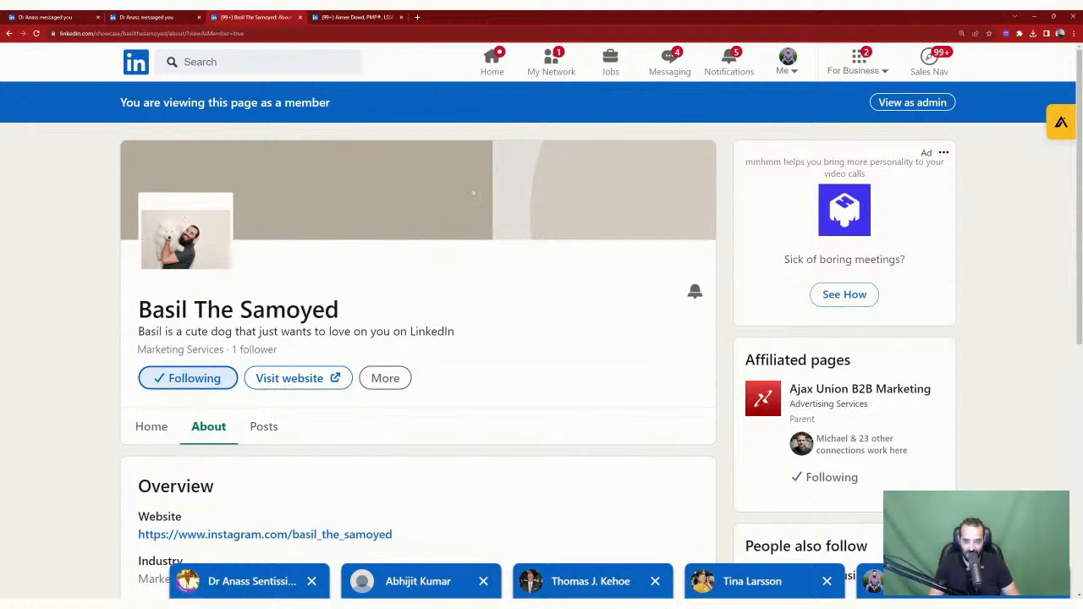
scroll(316, 273, down, 3)
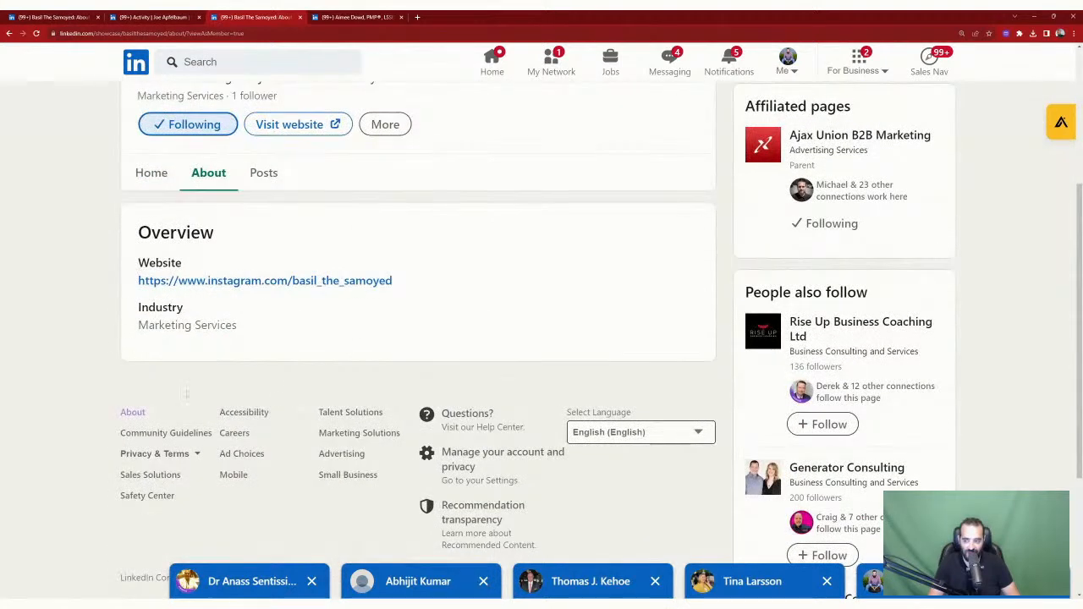
scroll(290, 229, up, 3)
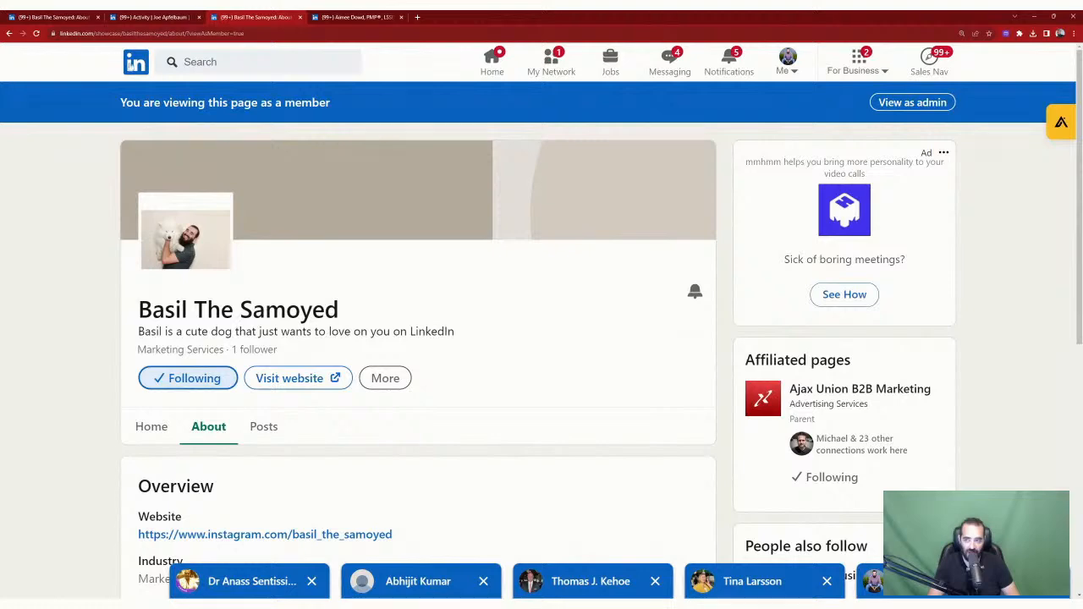
click(132, 65)
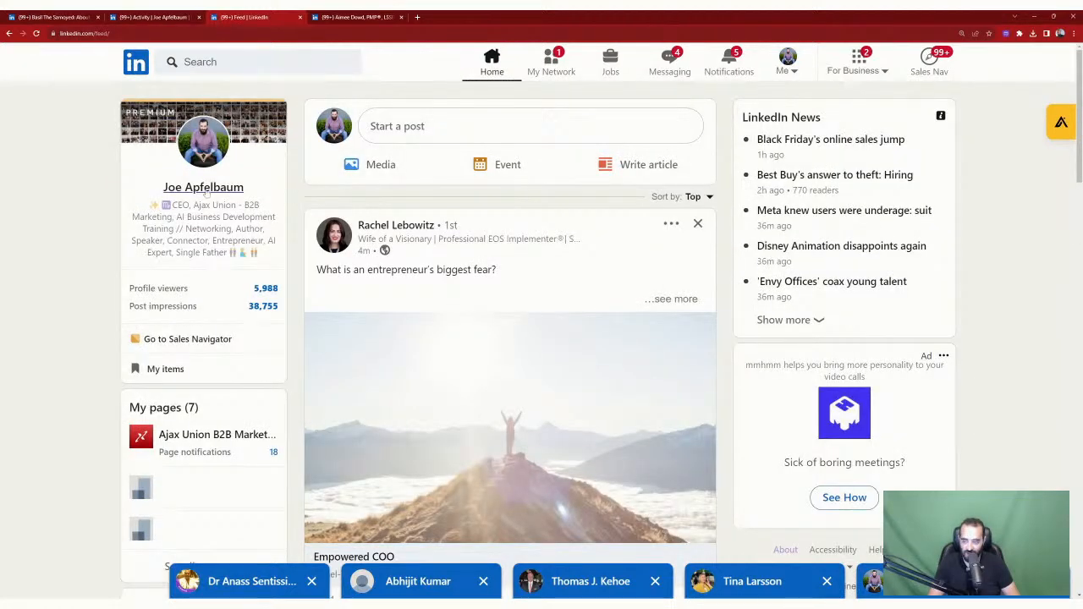
Step: Switch the acting identity to the Basil The Samoyed page
scroll(385, 301, down, 3)
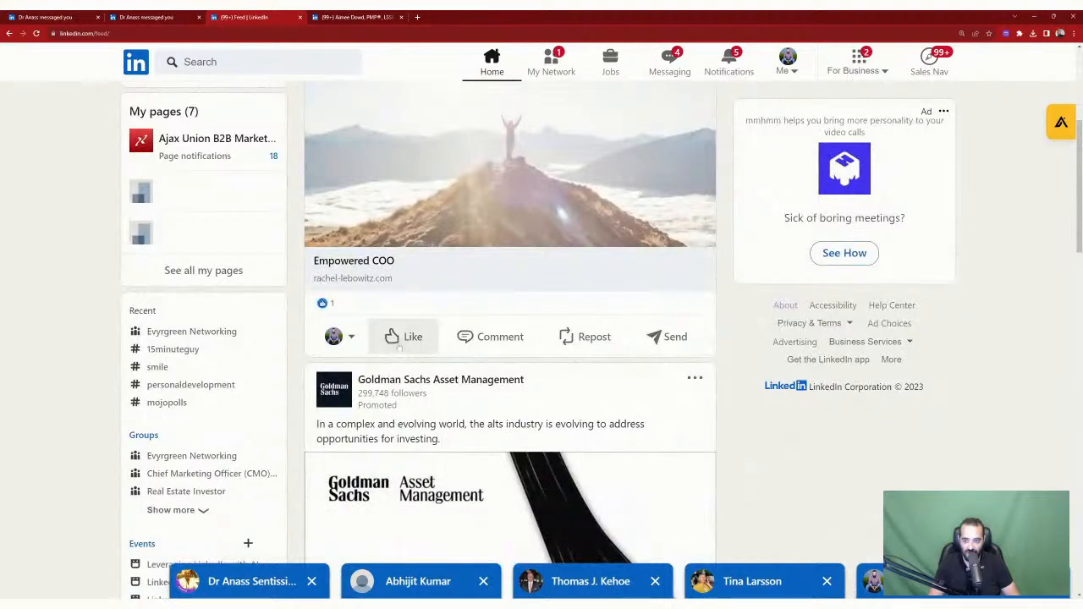
click(336, 337)
scroll(446, 364, down, 2)
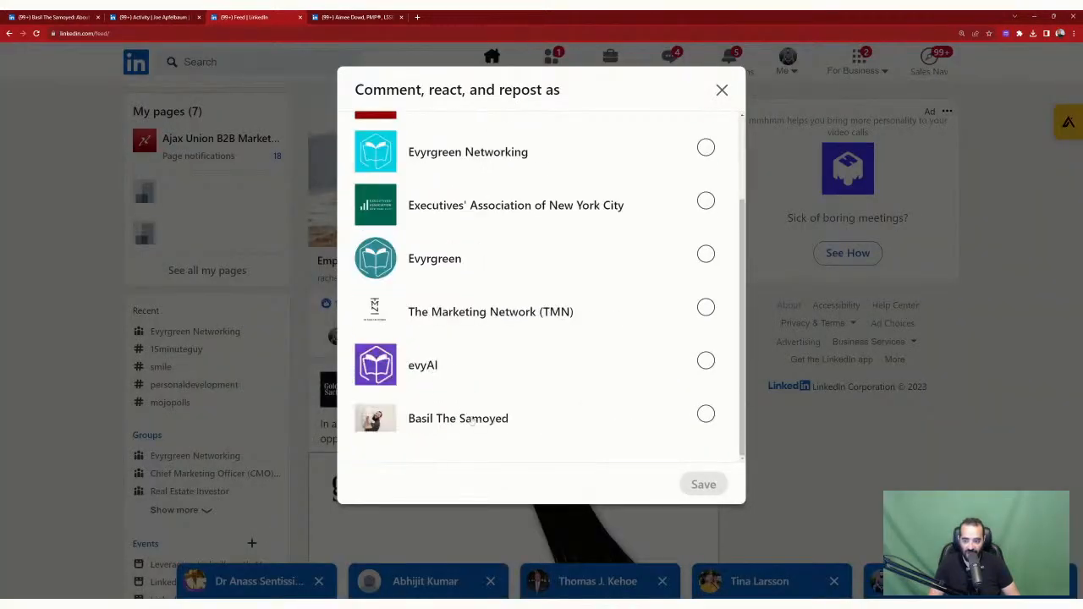
click(706, 414)
click(703, 484)
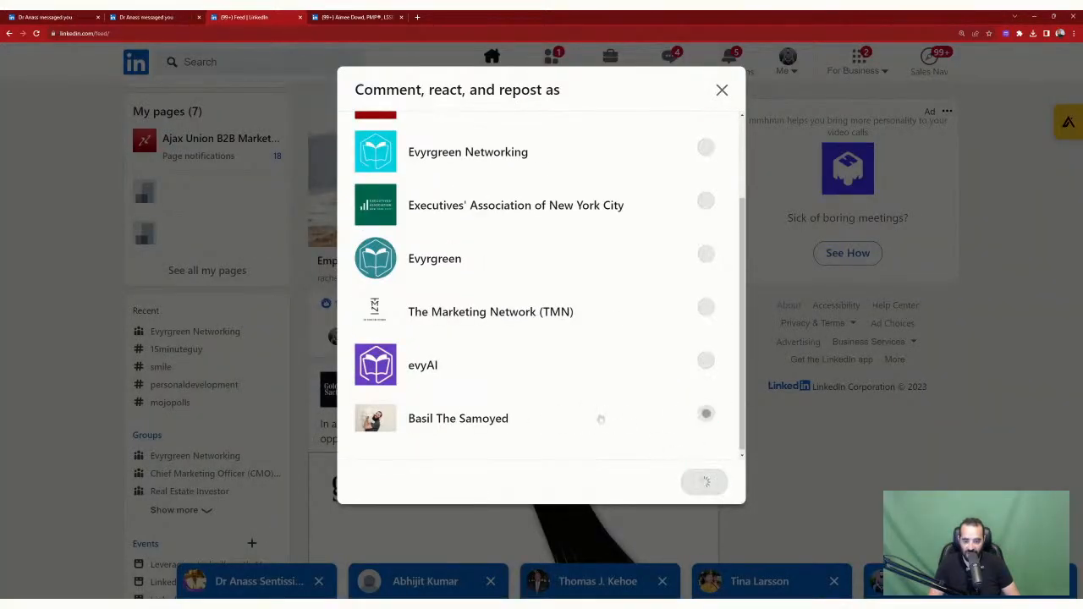
Step: React Love and comment 'WOOF, what a great post! You are so powerful', tagging the author
mouse_move(419, 337)
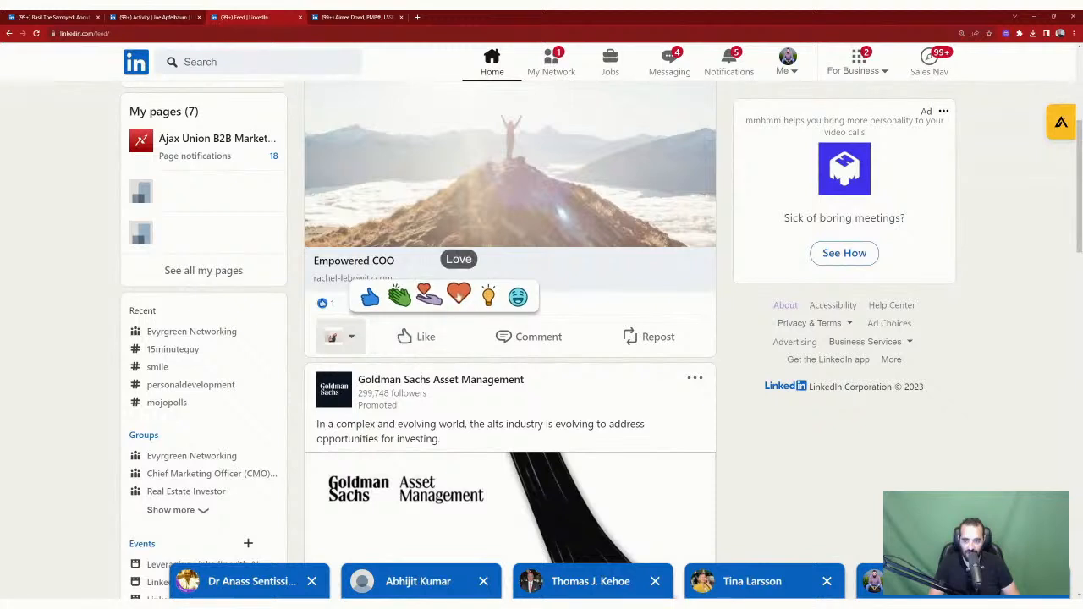
click(458, 296)
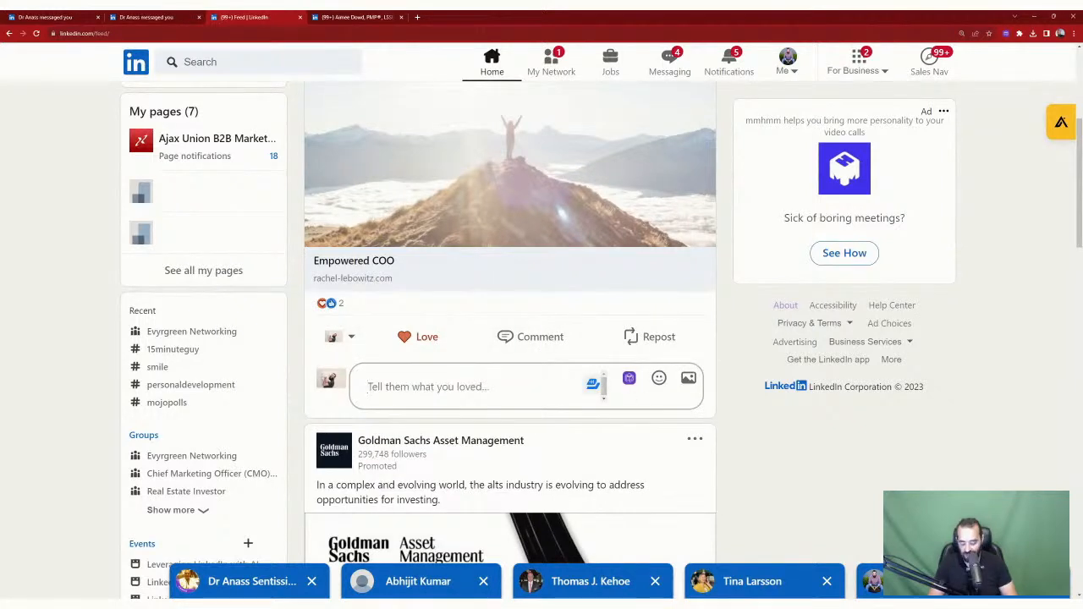
text(WOOF, wha)
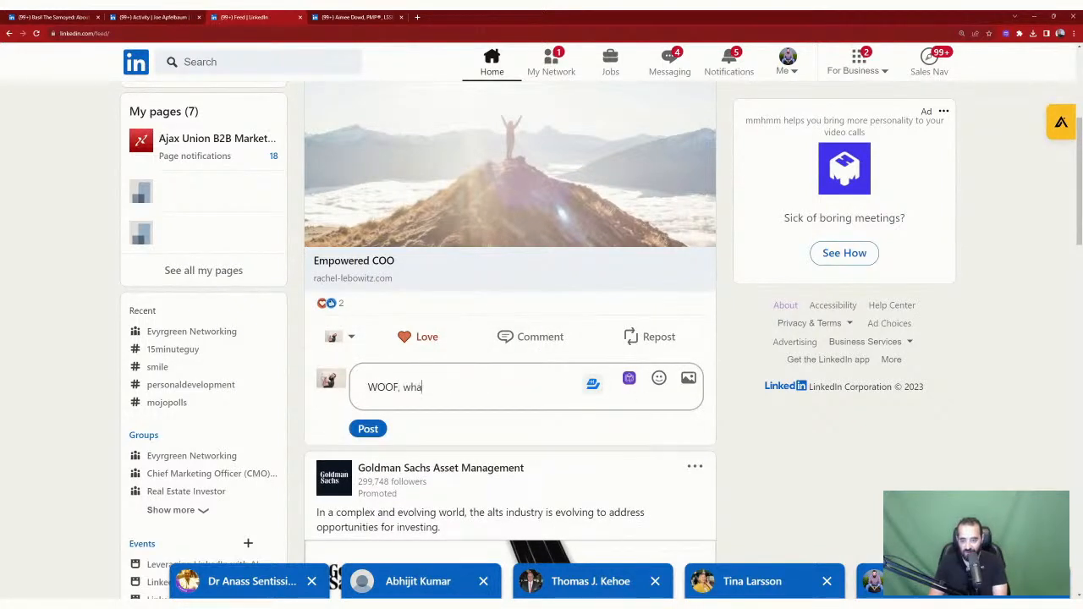
text(t a great post! )
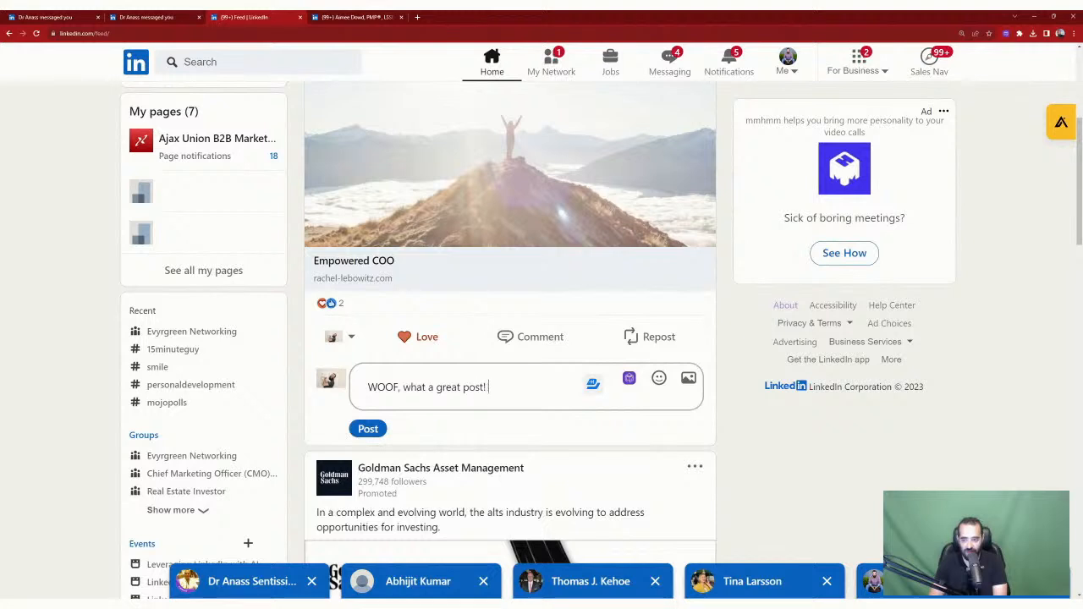
text(You are so )
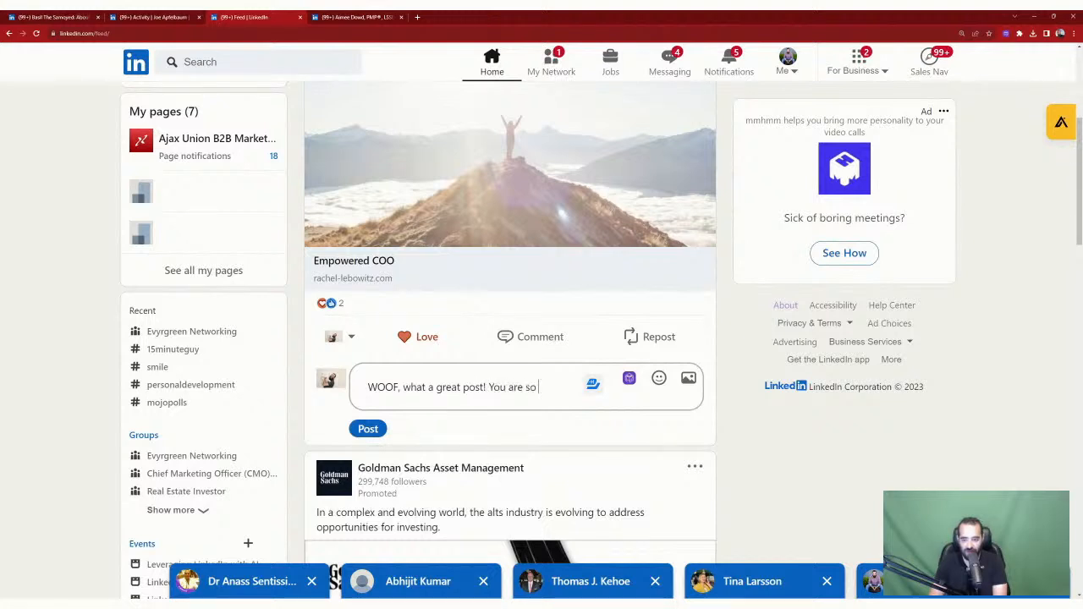
text(powerful @)
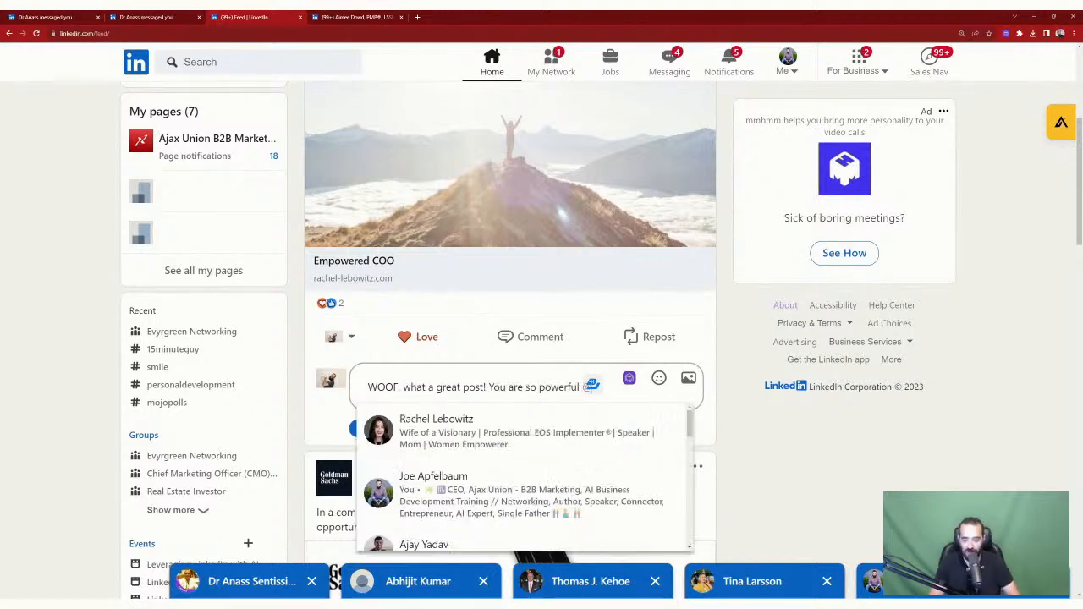
click(391, 445)
click(378, 456)
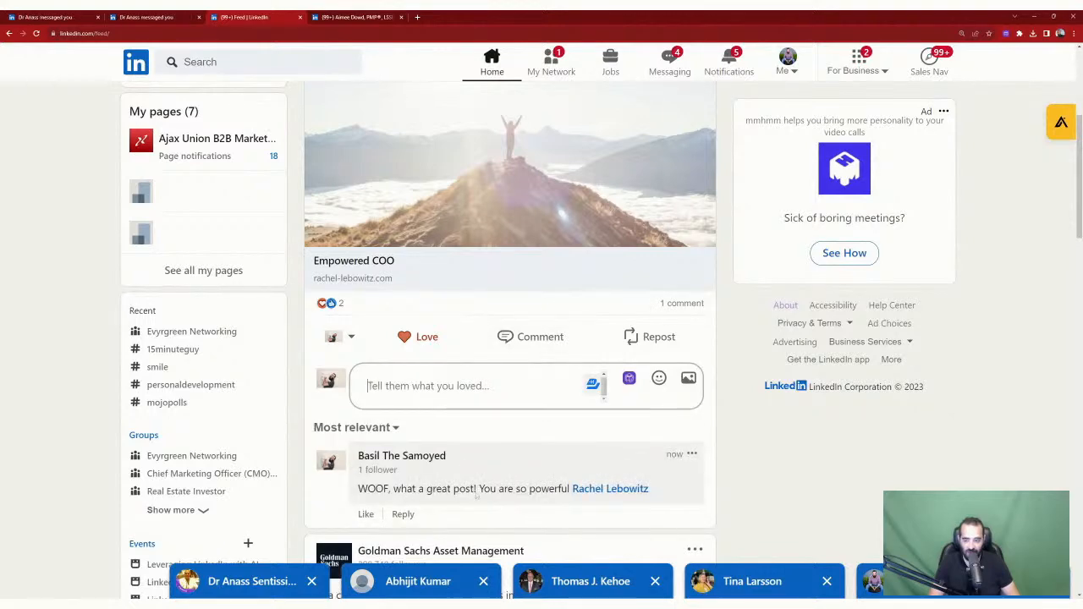
scroll(404, 498, up, 4)
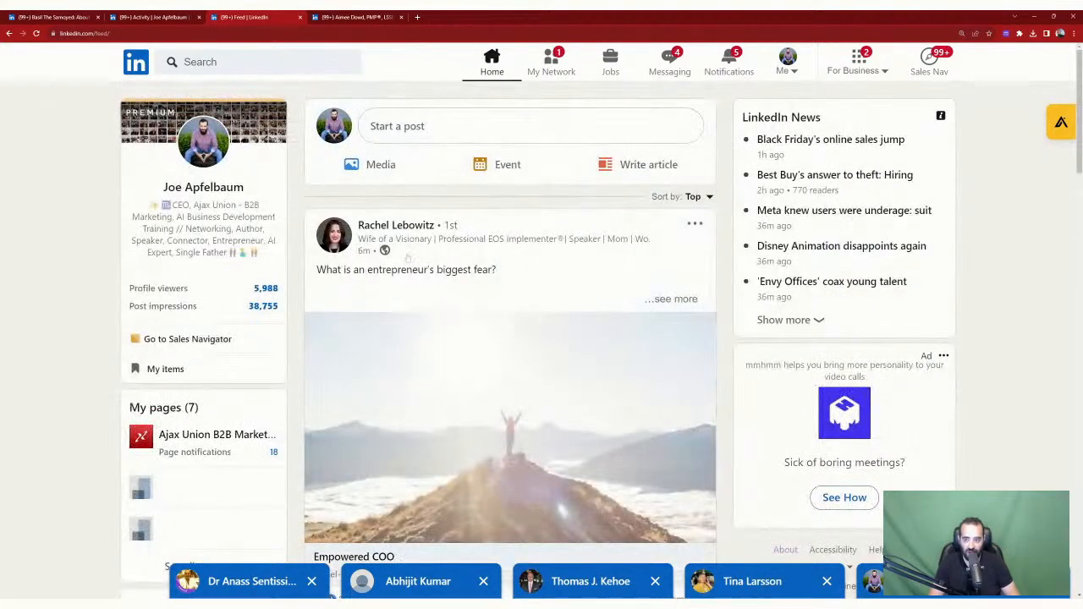
Step: Refresh the home feed and open the 2024 goals post from your profile's Activity
click(499, 64)
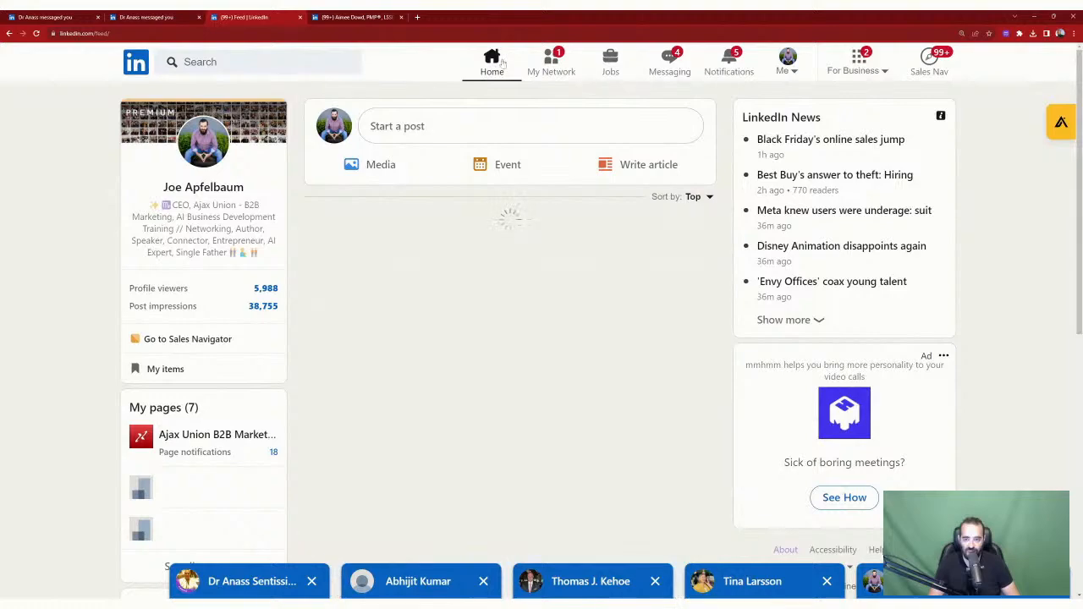
scroll(393, 166, down, 10)
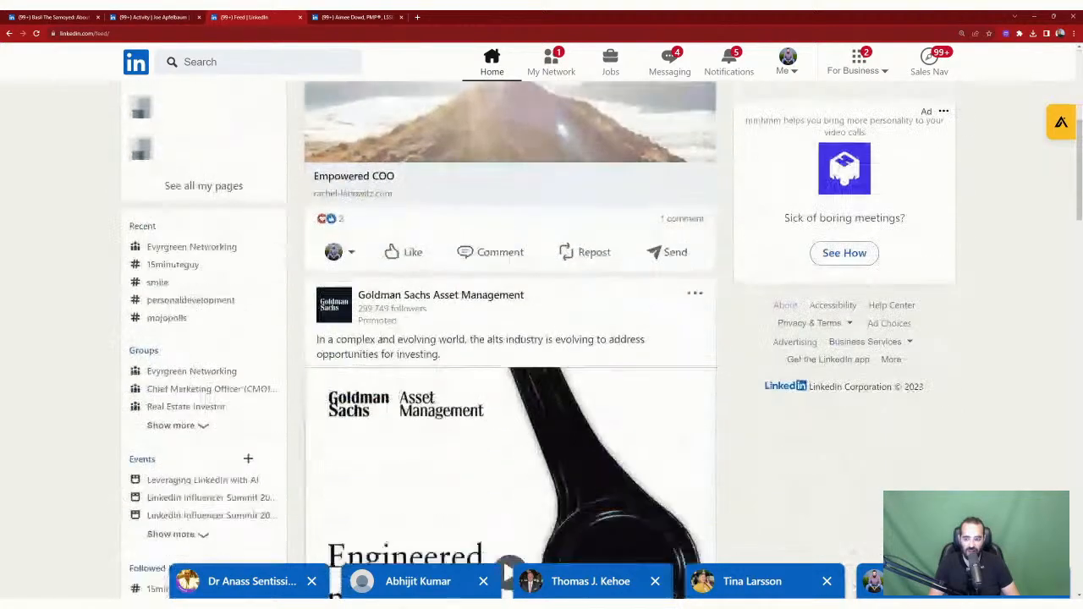
scroll(488, 206, up, 8)
scroll(488, 206, up, 3)
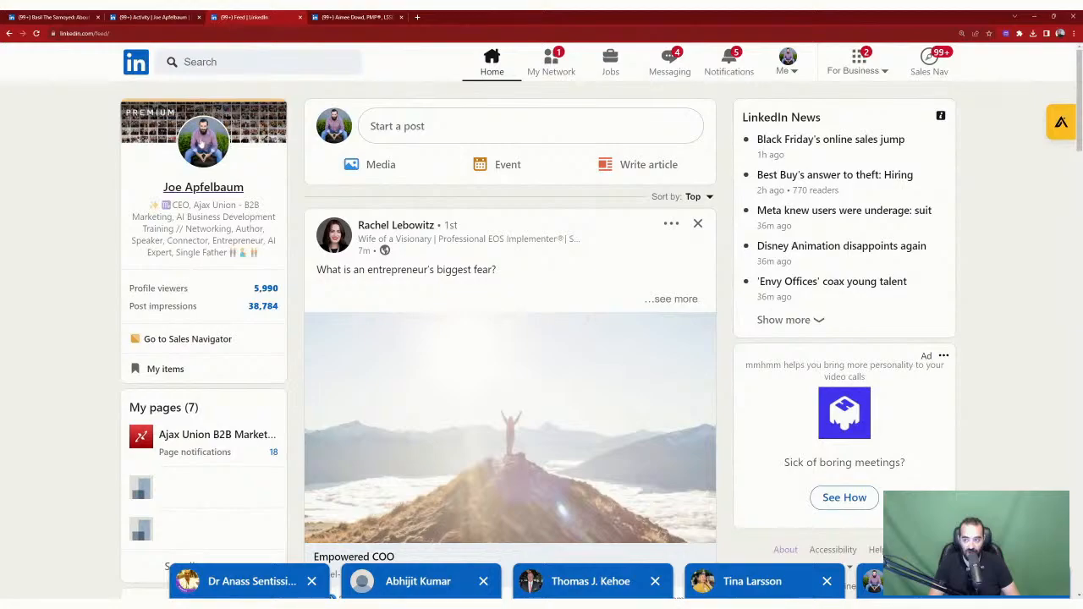
click(204, 142)
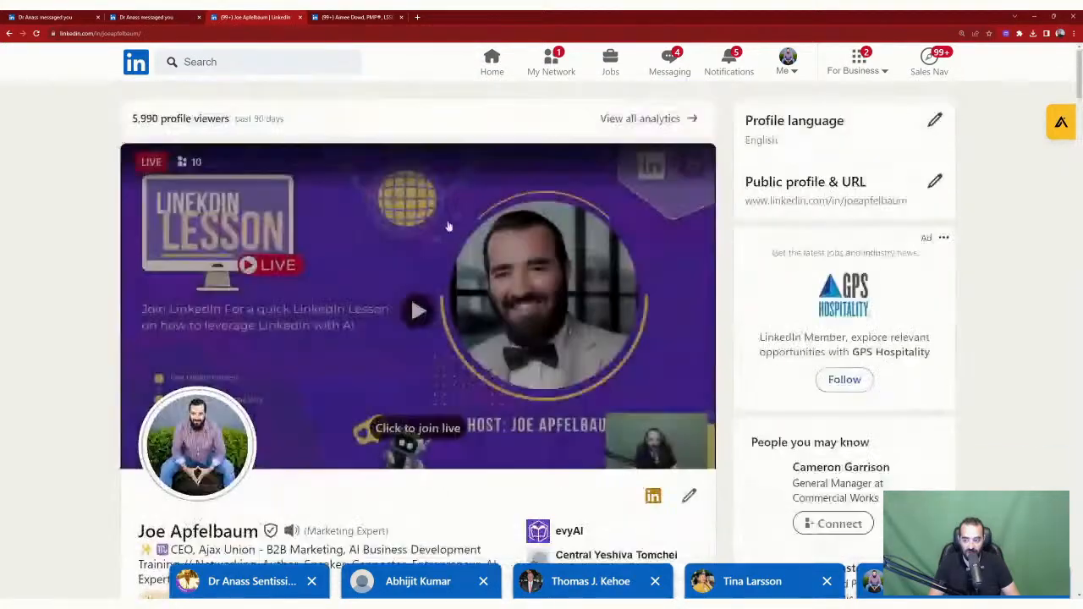
scroll(447, 225, down, 8)
scroll(416, 278, down, 5)
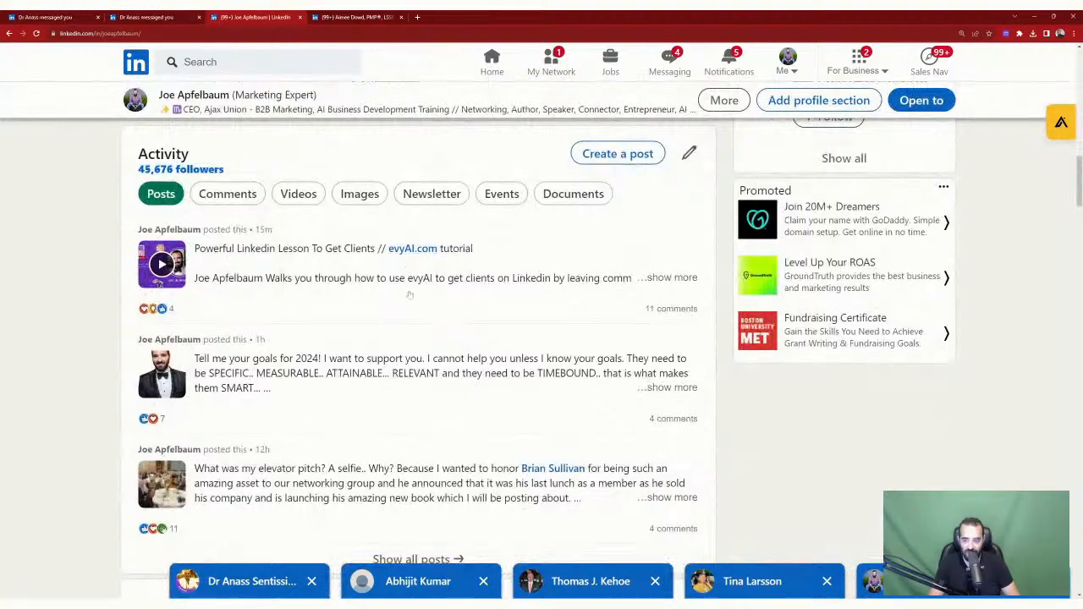
scroll(408, 293, down, 2)
click(471, 248)
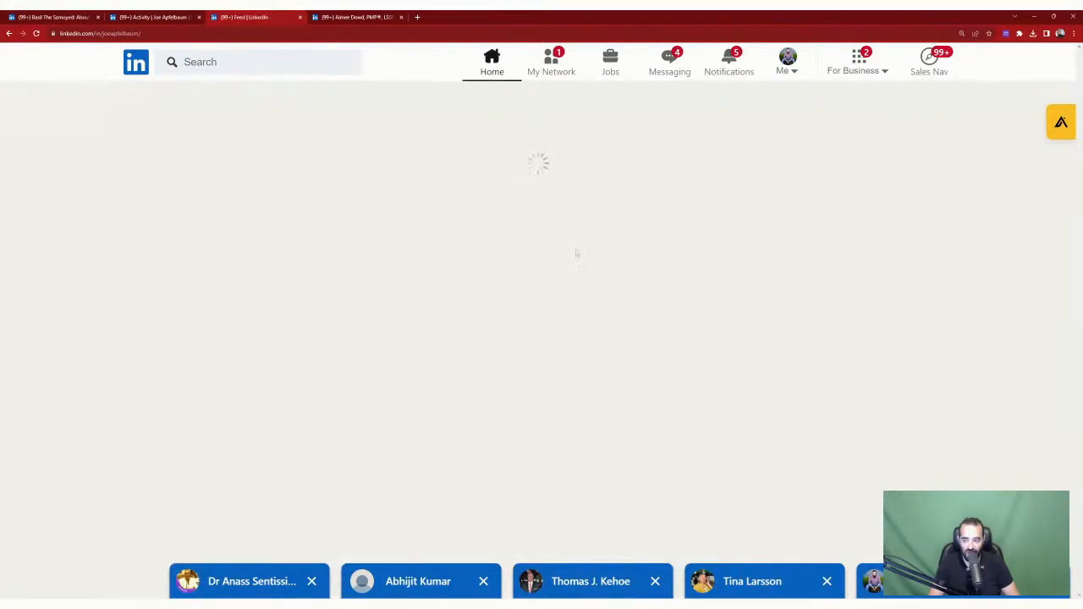
Step: Choose Basil The Samoyed as the identity to comment and react as
scroll(578, 251, down, 3)
scroll(603, 396, down, 15)
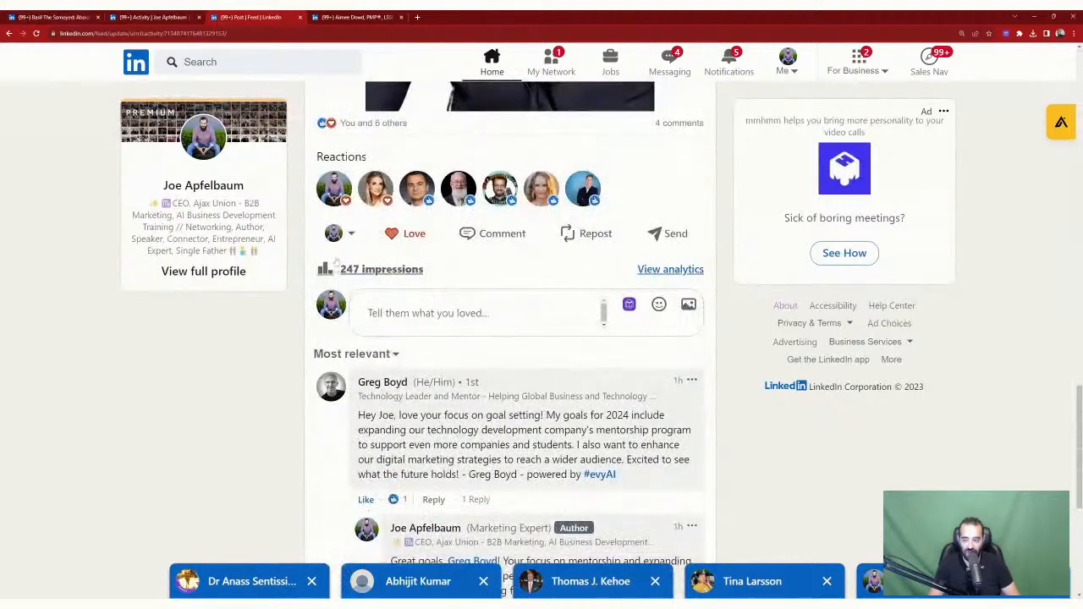
click(334, 234)
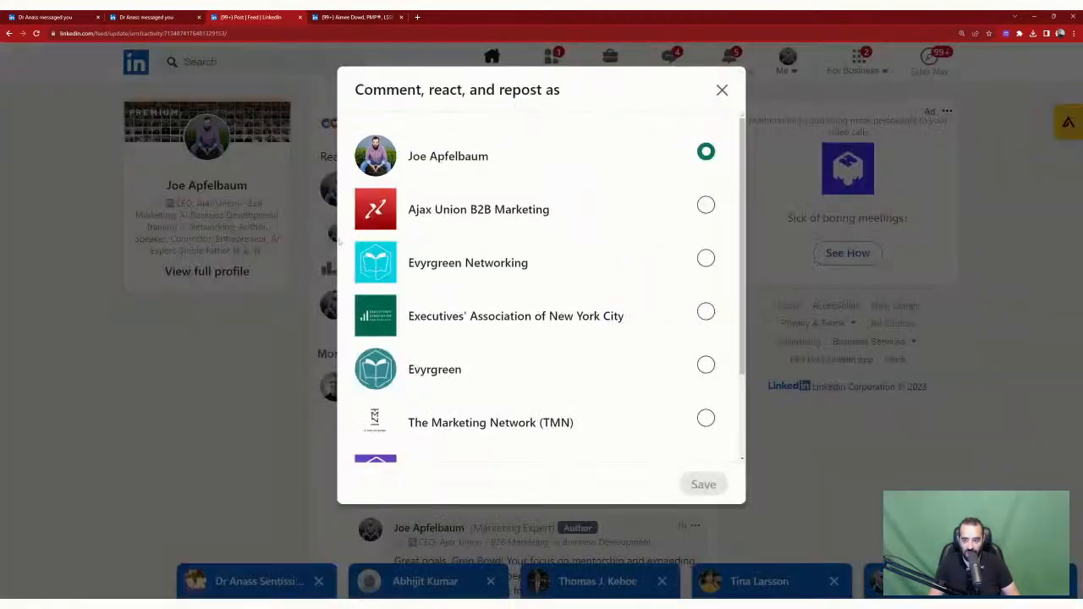
scroll(500, 364, down, 3)
click(706, 414)
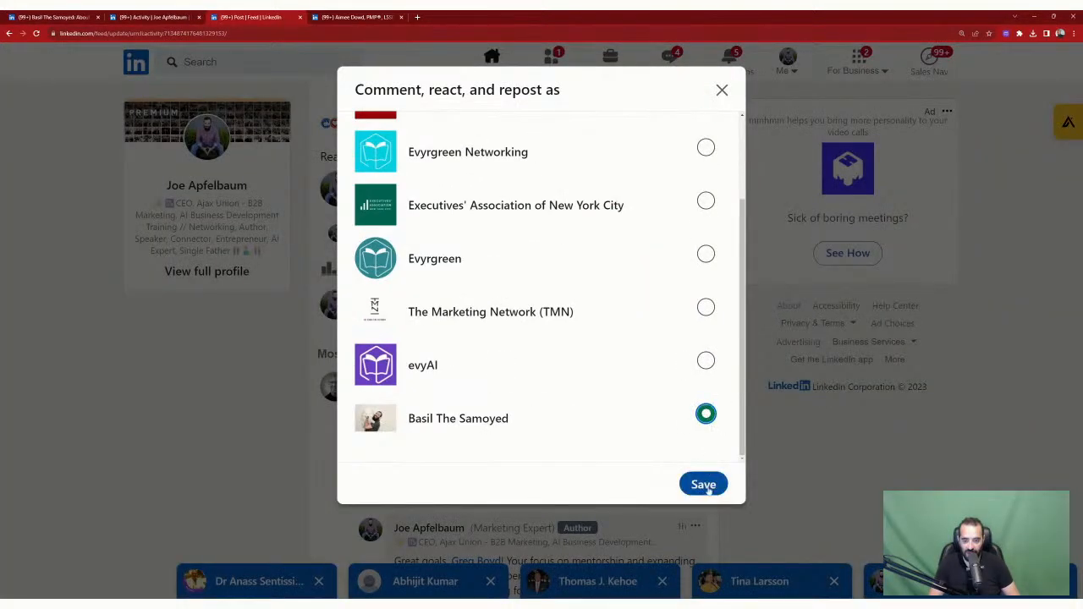
Step: Confirm Basil The Samoyed as the acting identity and react Insightful to the goals post
click(703, 484)
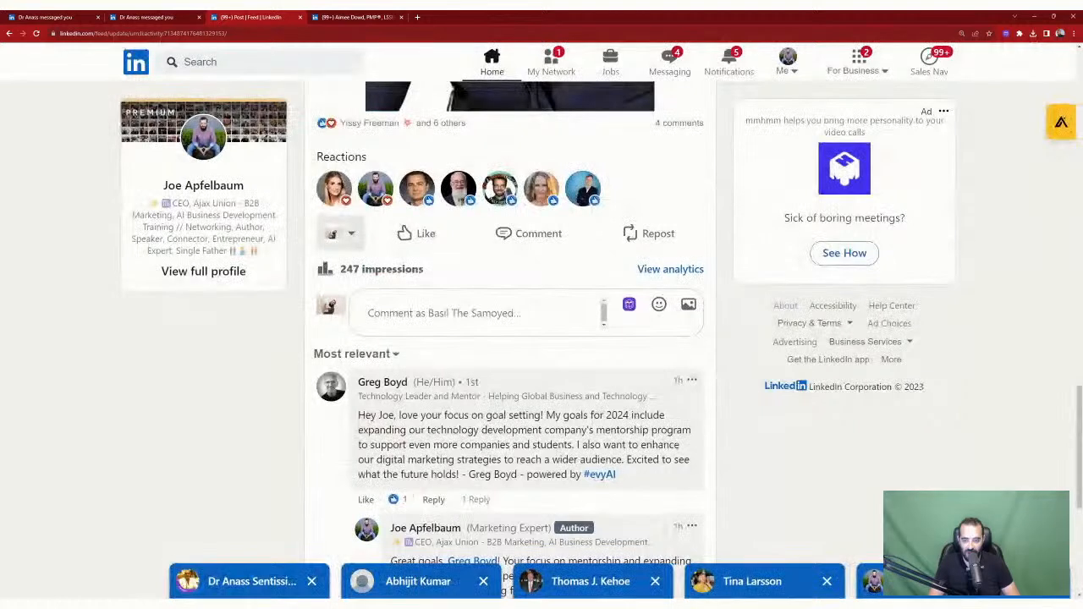
mouse_move(424, 241)
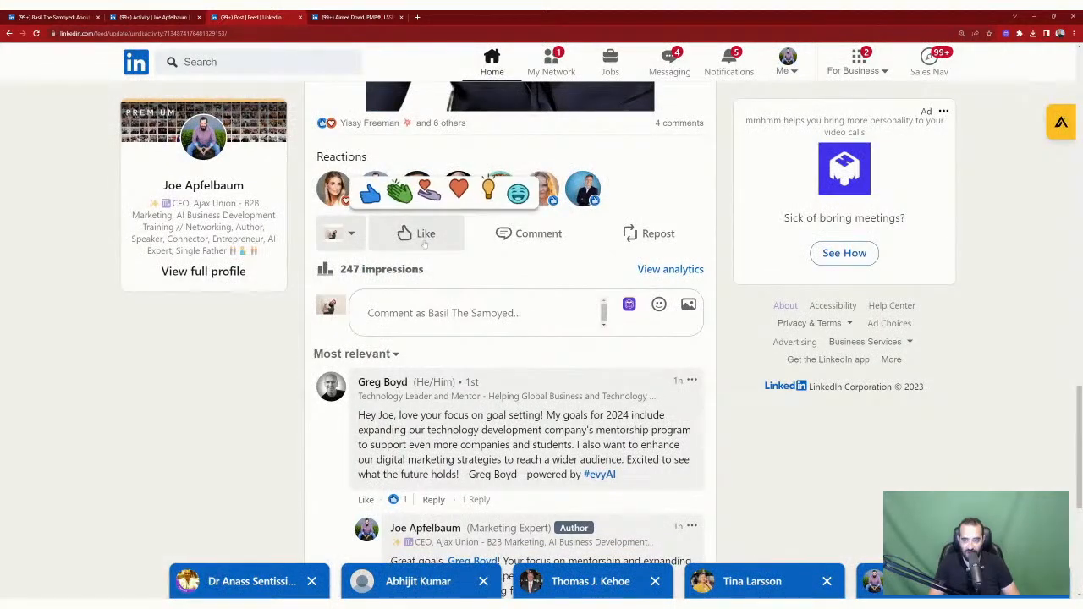
click(488, 191)
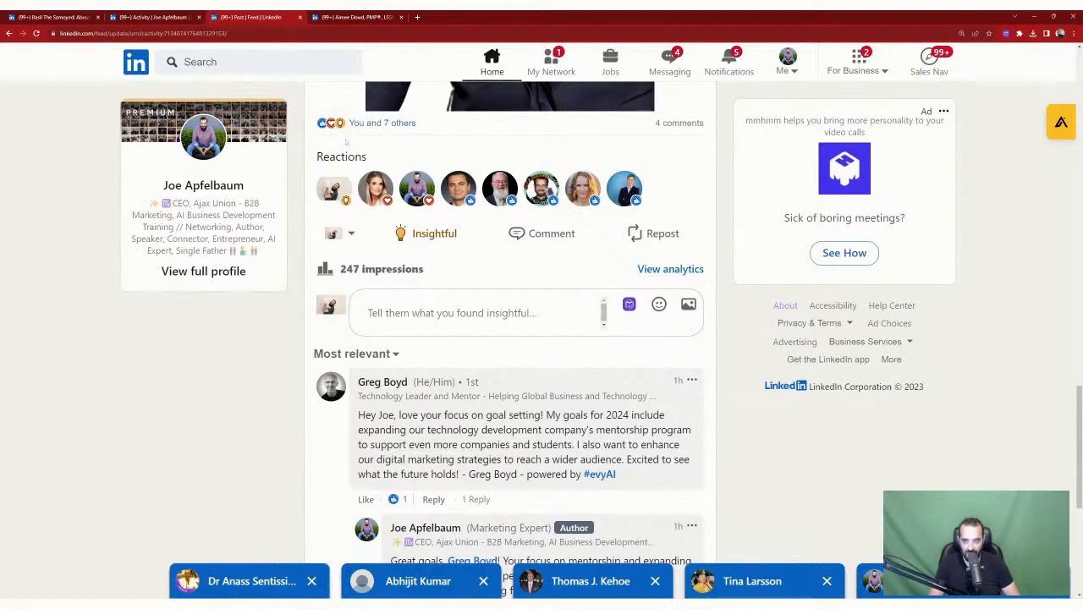
Step: Post the comment 'WOOF! I got goals for sure…' about playing together and a walk asap
click(410, 313)
text(WO)
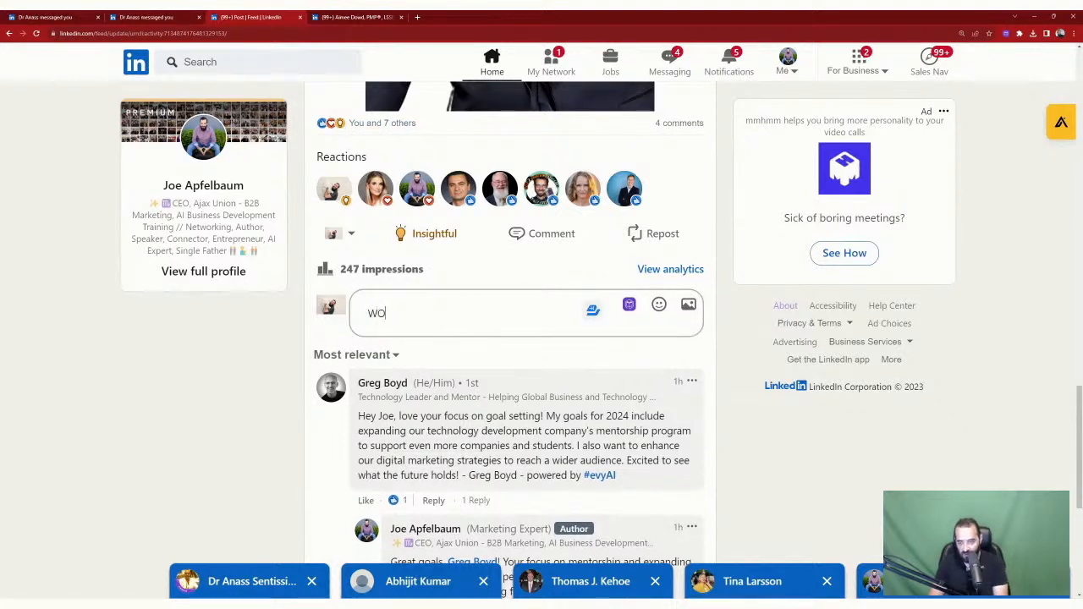
text(OF! I got)
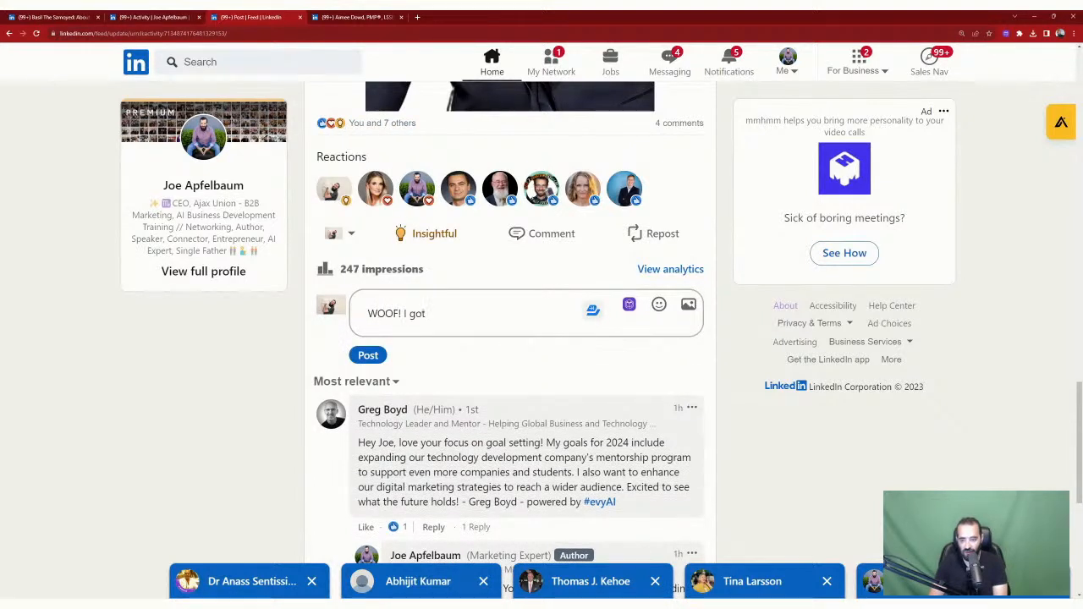
text( goals for sure,)
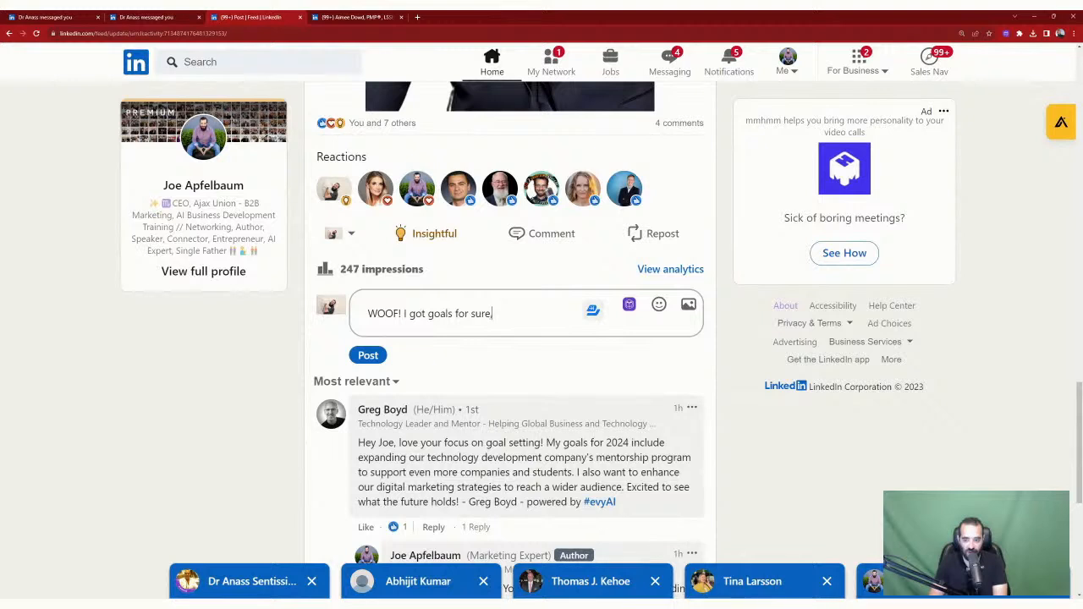
text( I want to)
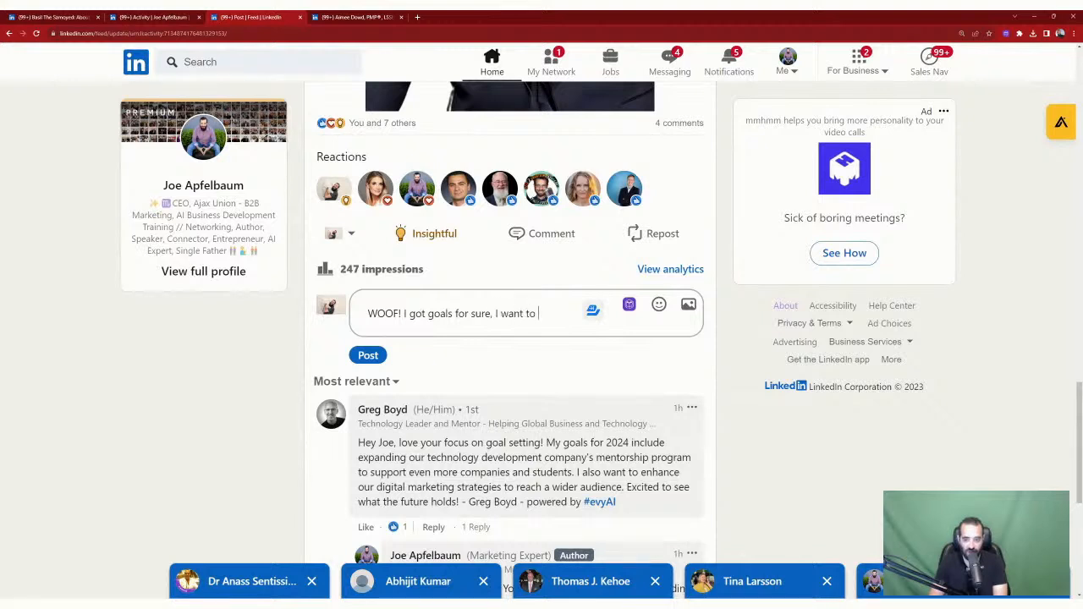
text( give you )
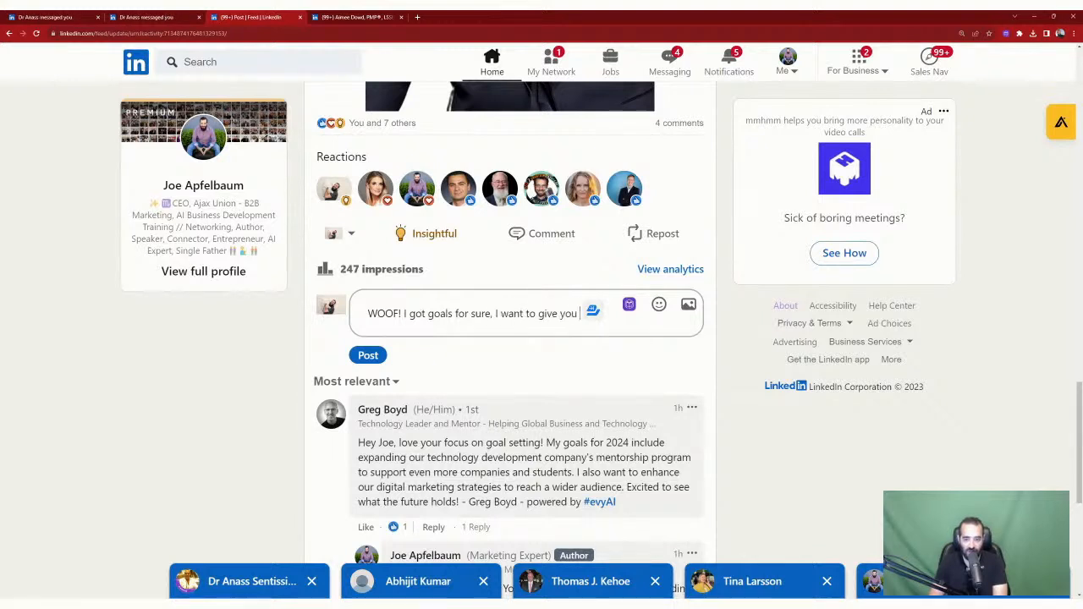
text(joy b)
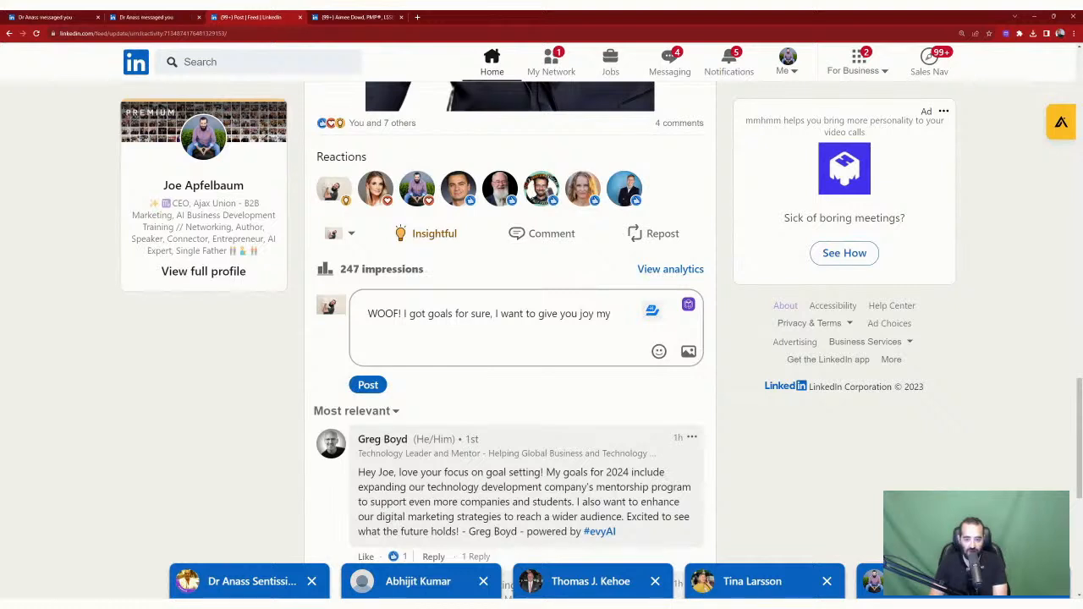
key(BackSpace)
key(BackSpace)
text(by playing with you)
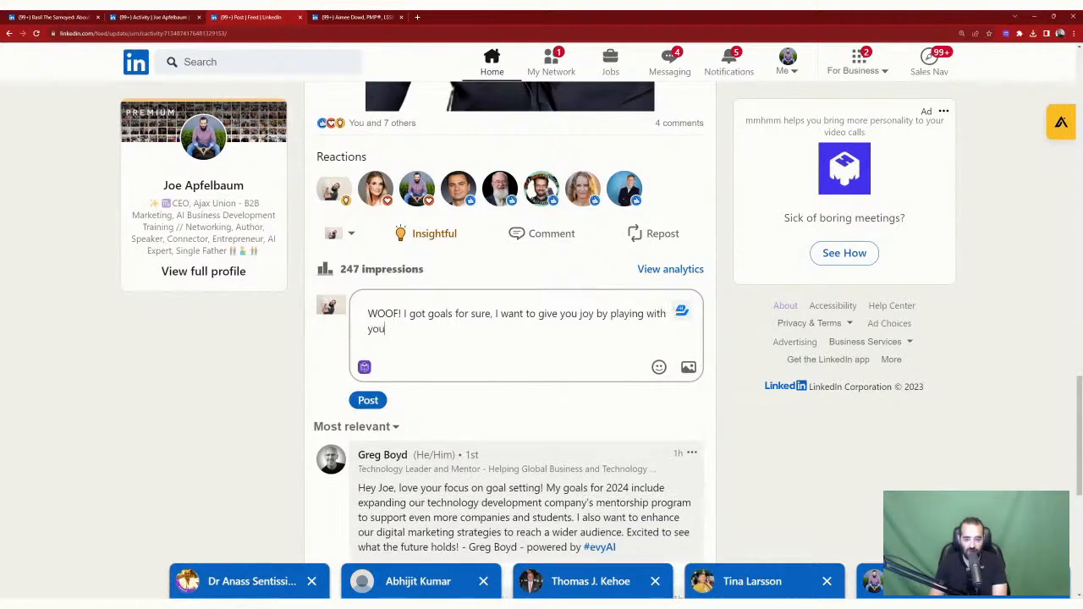
text(.. Com eback)
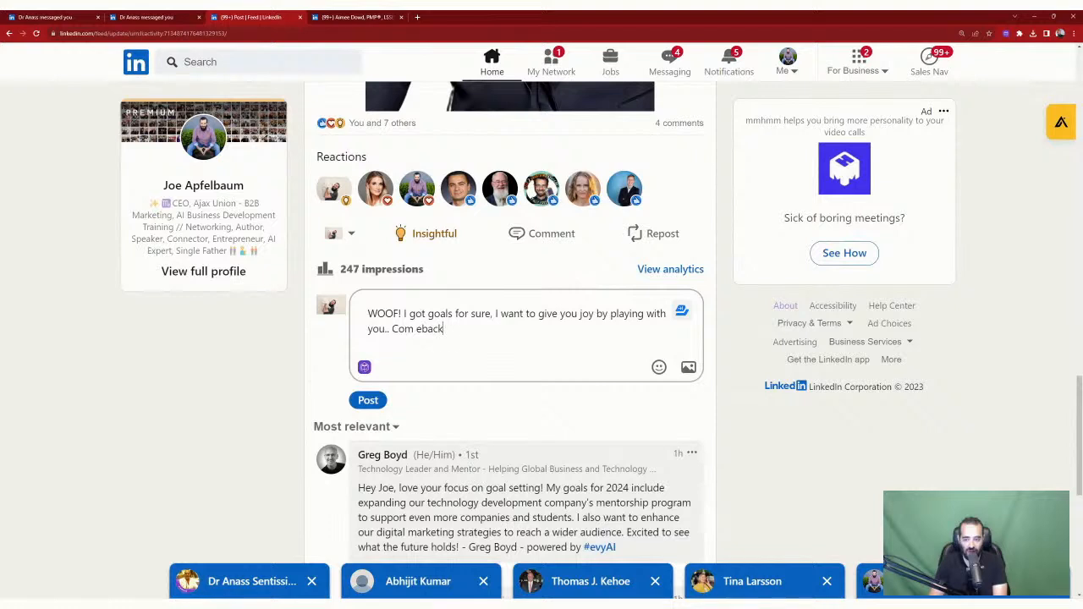
key(BackSpace)
key(BackSpace)
key(BackSpace)
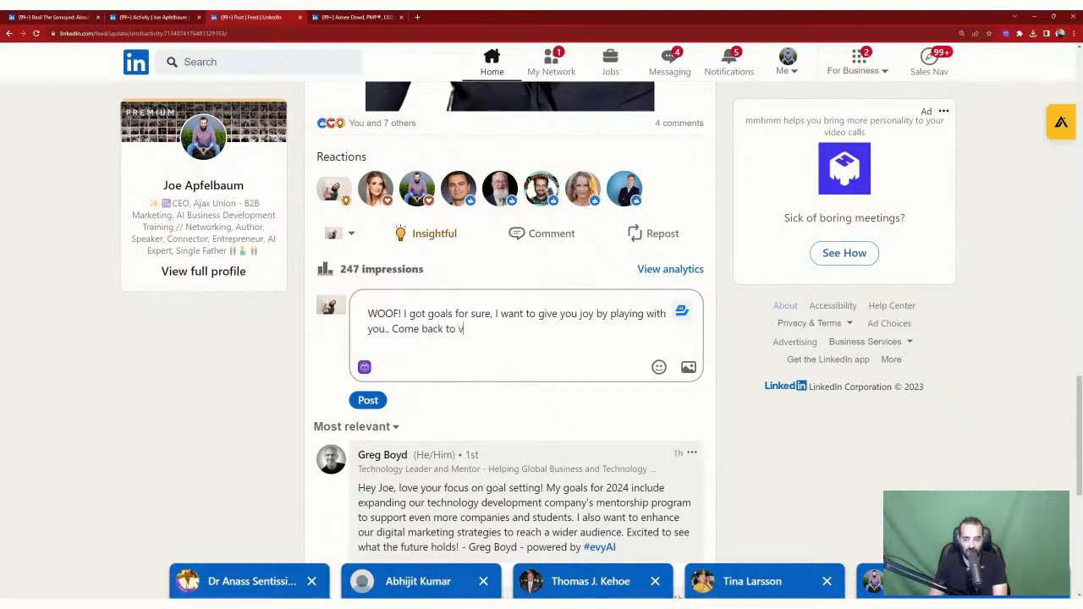
text(isit me and take me )
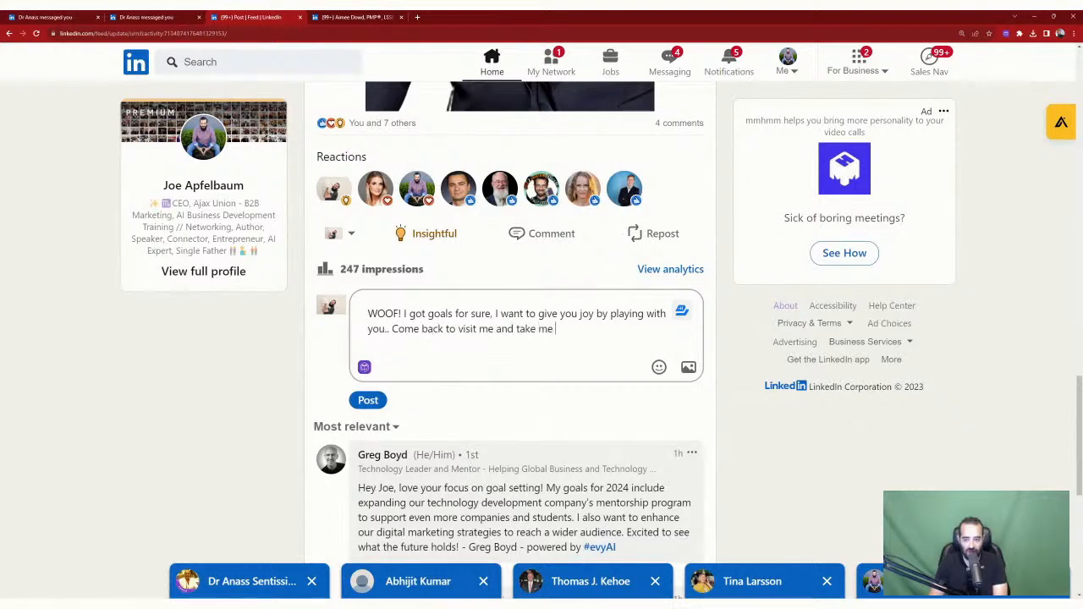
text(on a walk asapo)
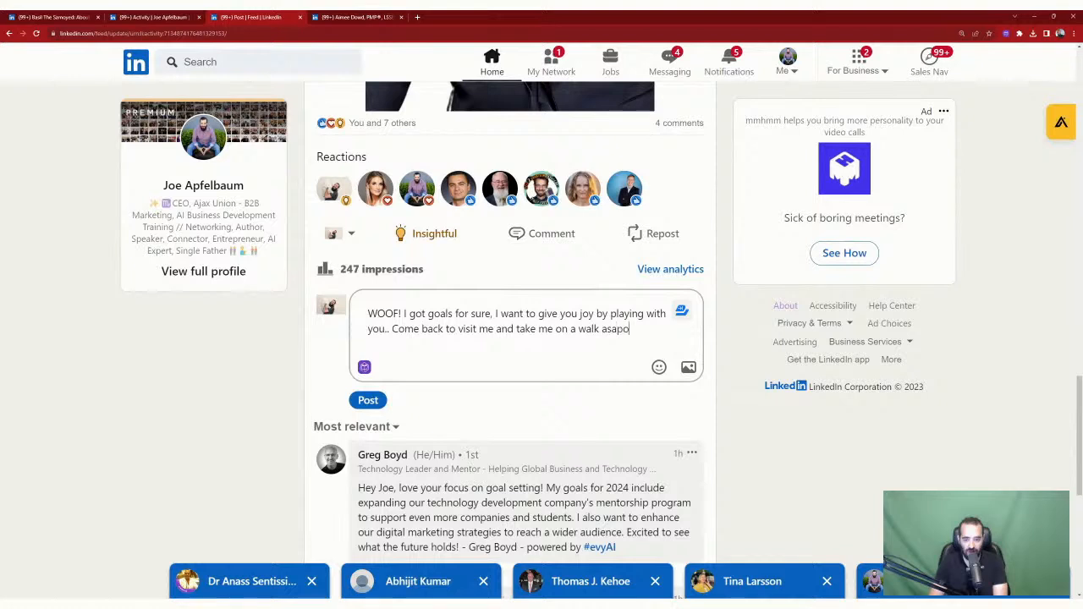
key(BackSpace)
text(! WOOOOOOF)
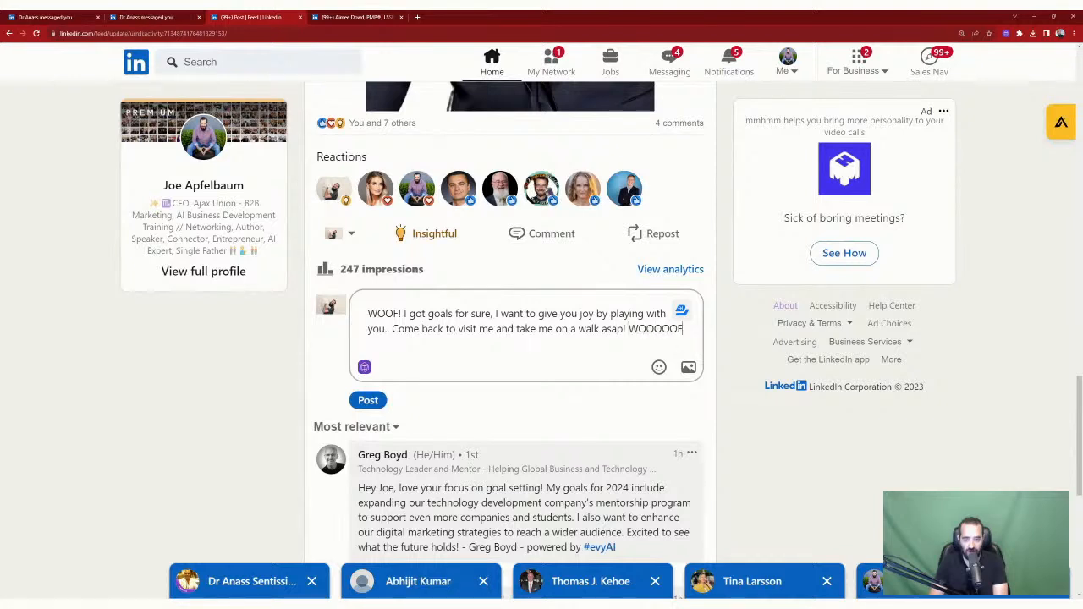
click(367, 400)
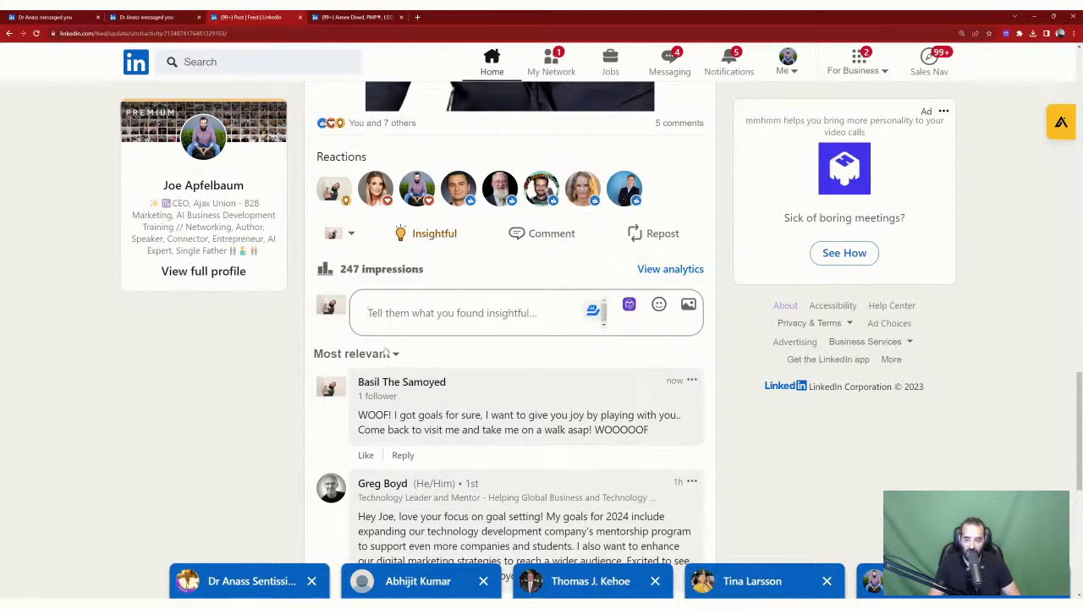
Step: Open the author's profile and their latest post, the LinkedIn Lesson live video, from Activity
scroll(563, 432, up, 15)
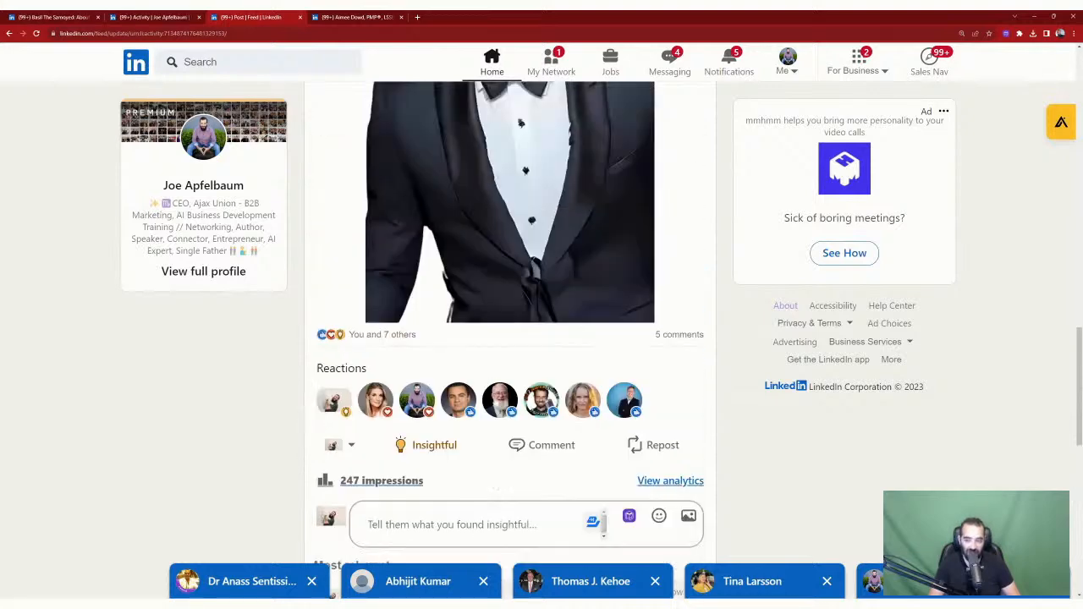
scroll(495, 392, up, 1)
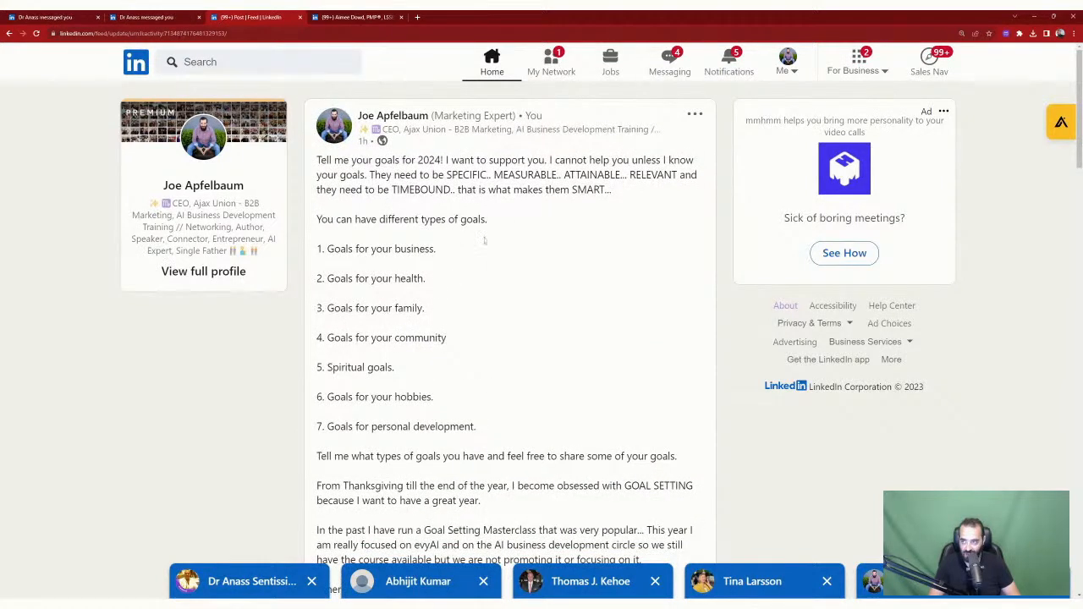
click(202, 132)
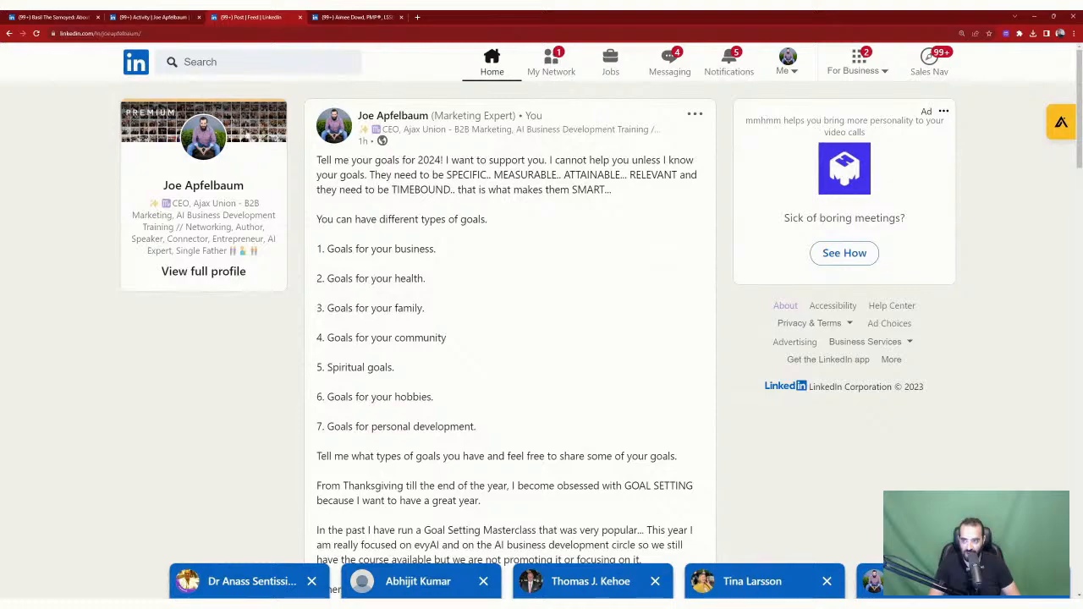
scroll(464, 195, down, 10)
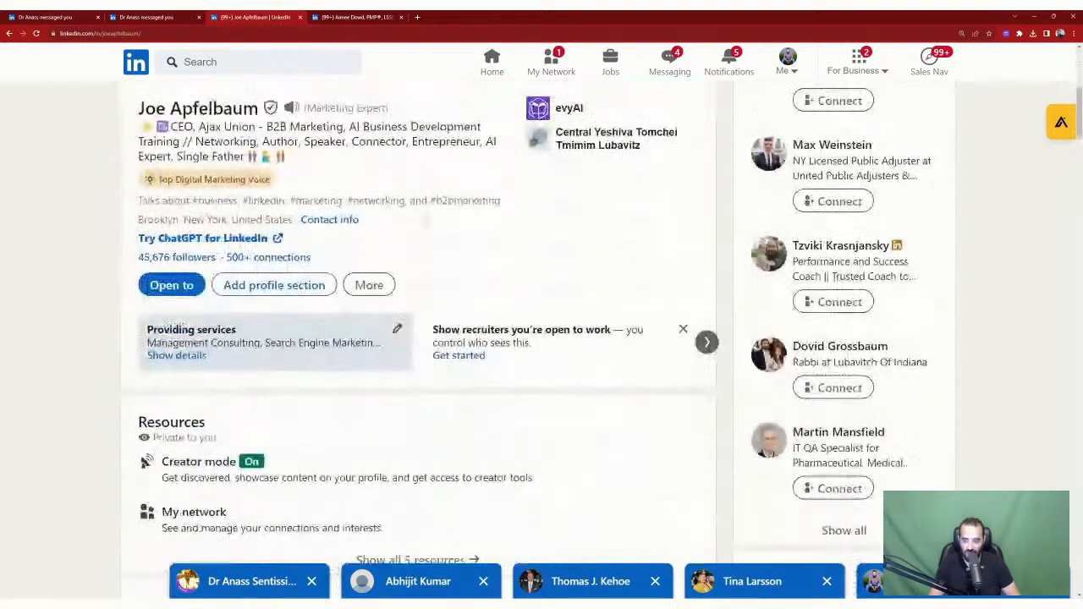
scroll(418, 338, down, 3)
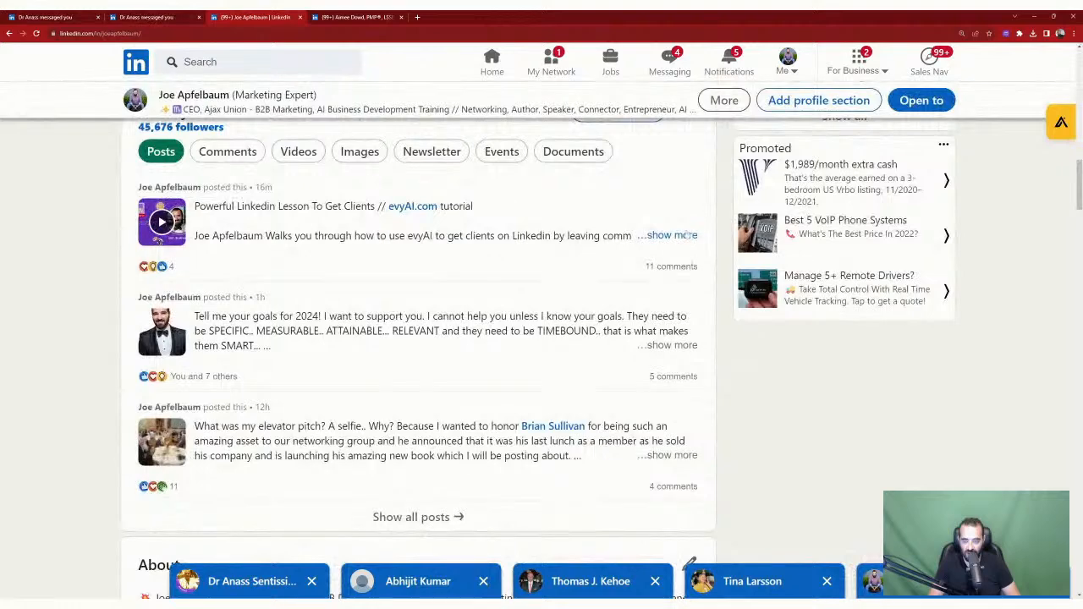
scroll(416, 255, down, 2)
scroll(380, 365, up, 3)
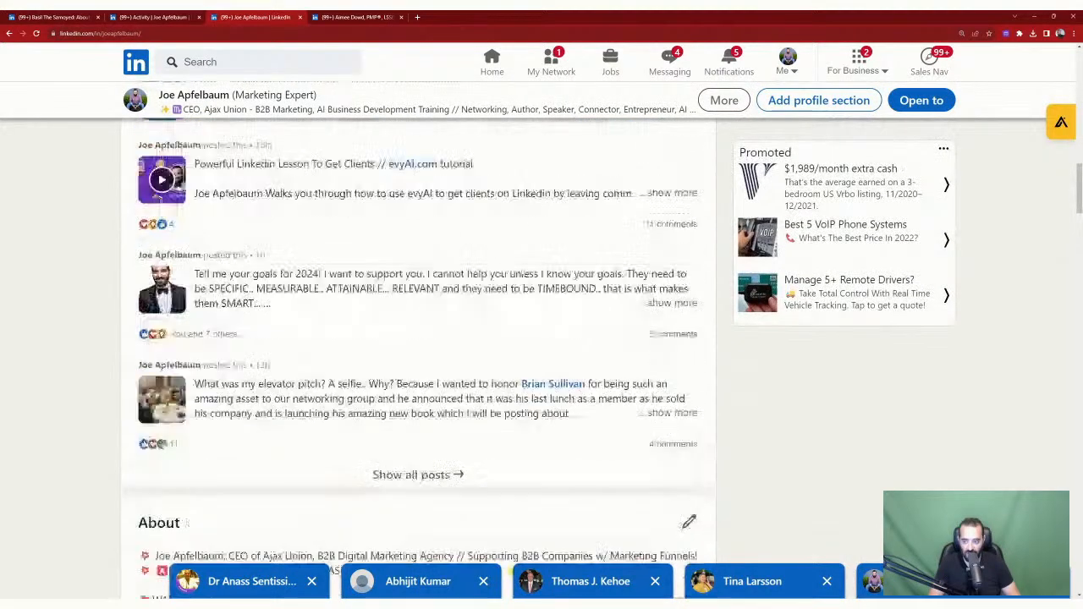
click(380, 365)
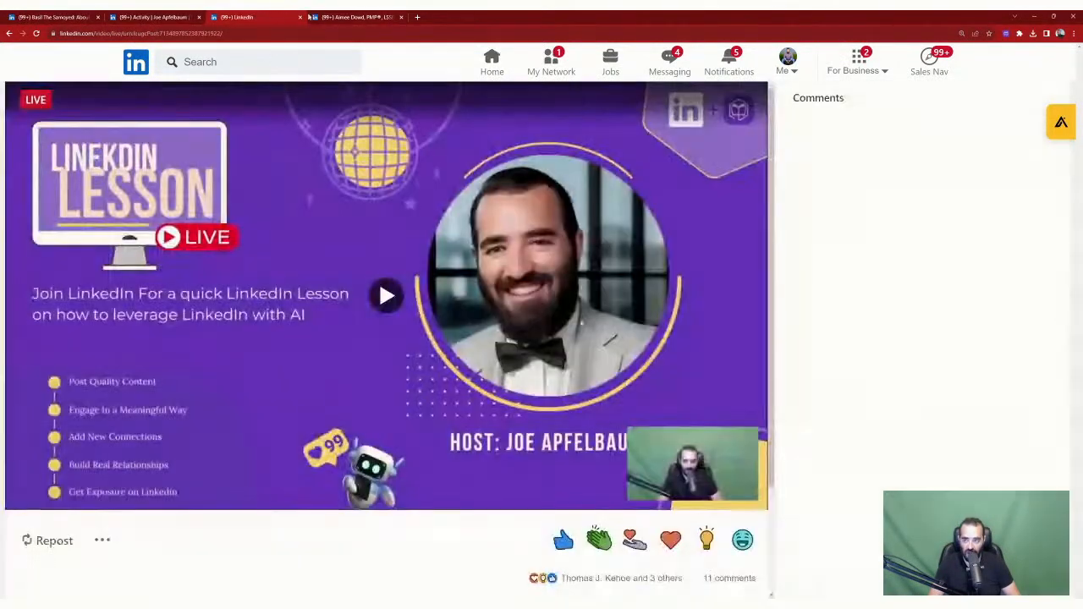
click(93, 33)
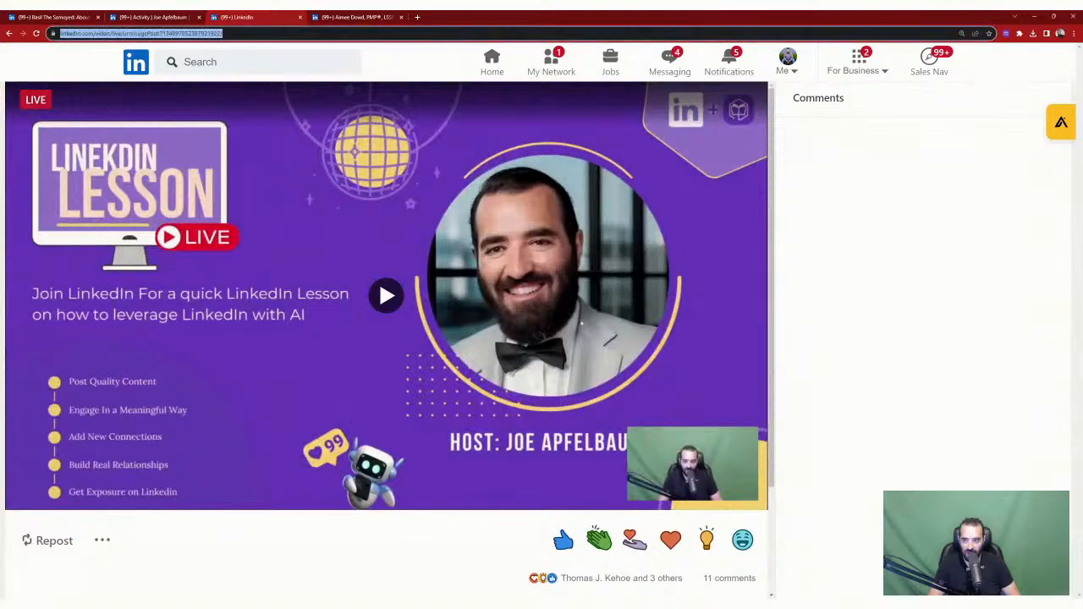
Step: Go to evyai.com and scroll through the homepage's feature cards
text(evy)
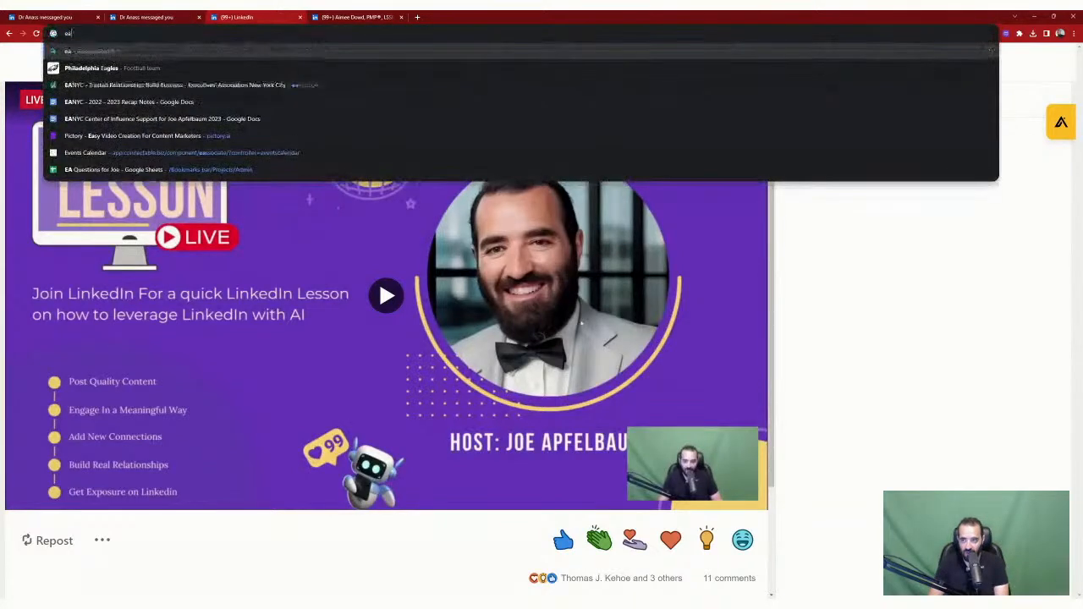
key(Return)
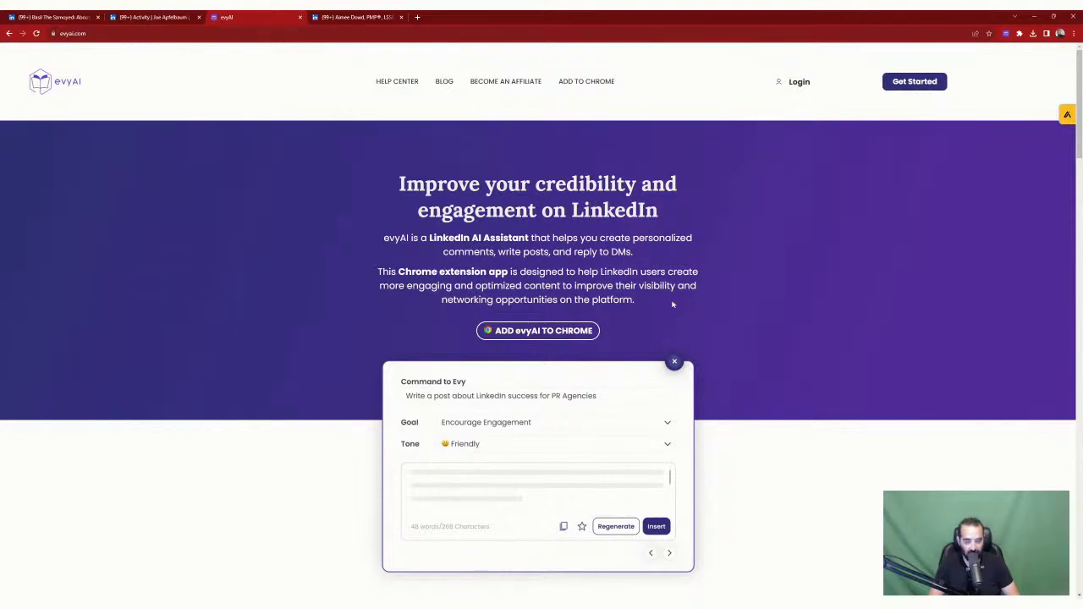
scroll(542, 338, down, 6)
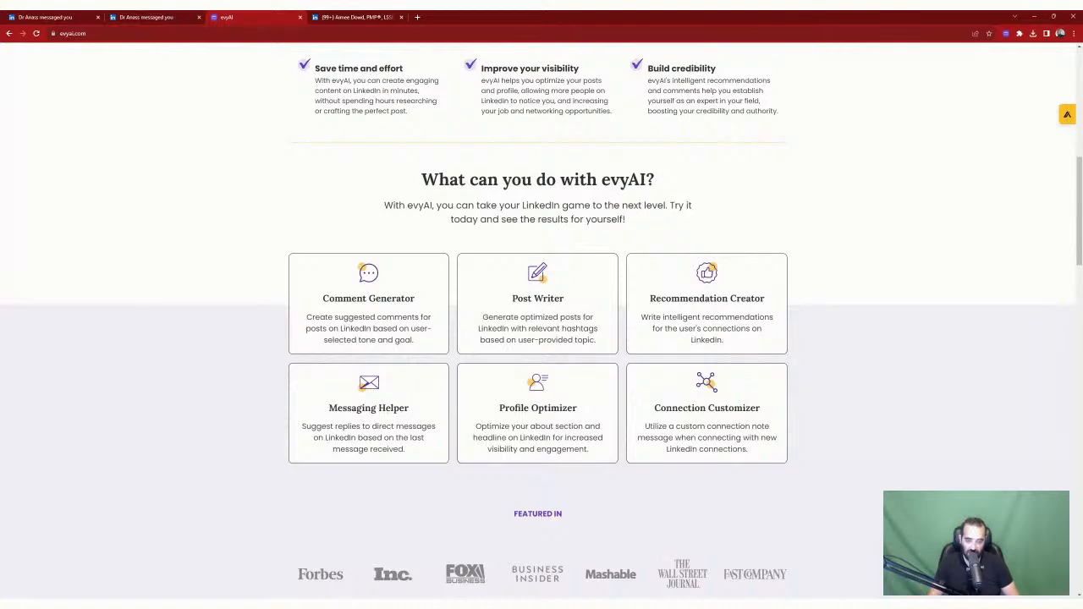
scroll(542, 322, up, 6)
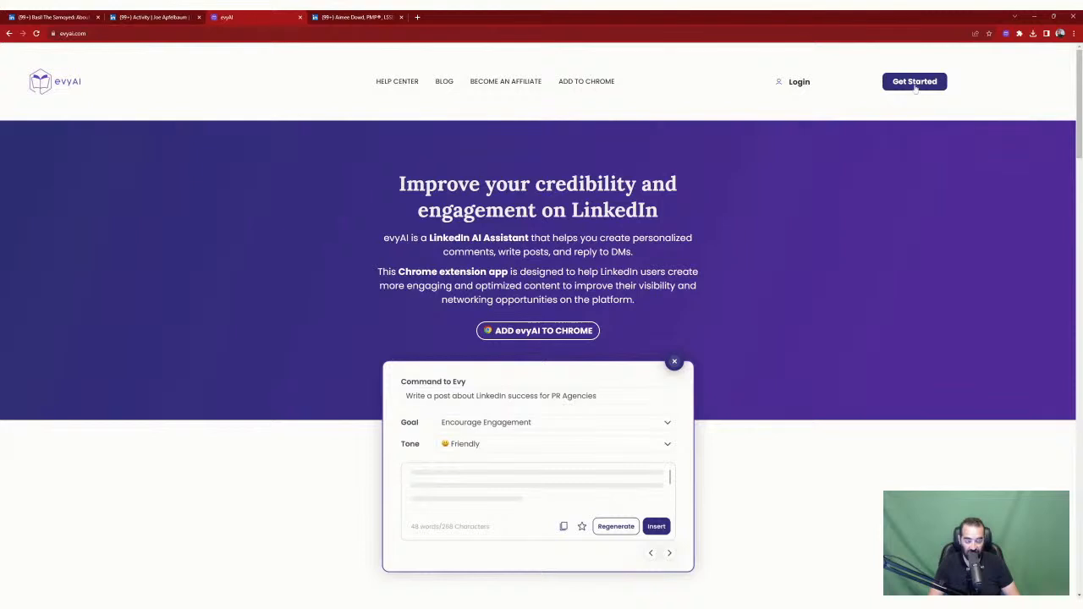
click(155, 34)
Step: Load the evyAI upgrade page at app.evyai.com and review the $29 monthly and $180 yearly plans
text(app.)
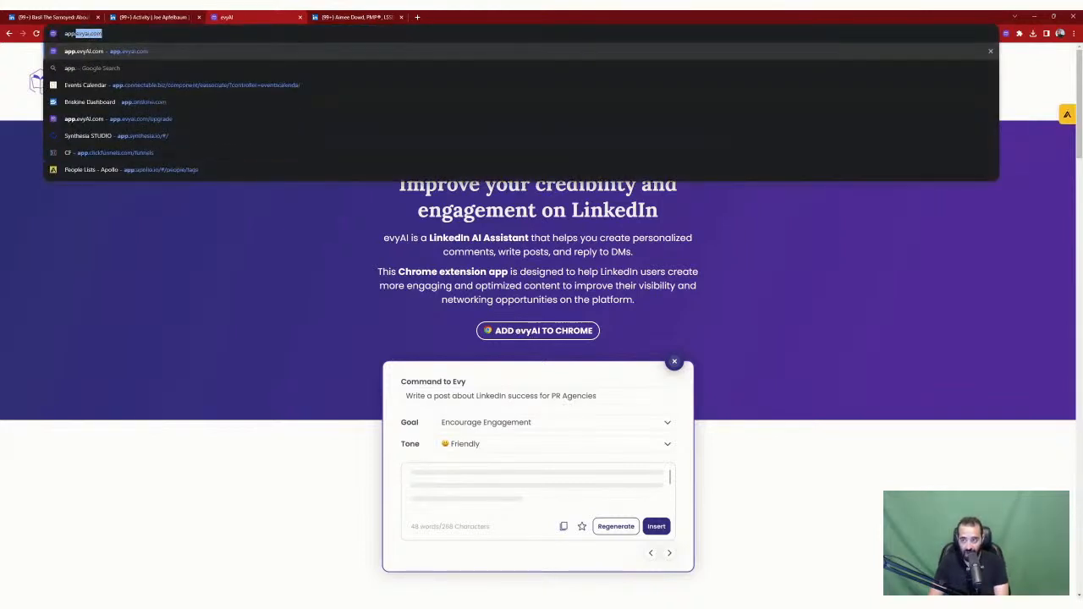
key(Right)
text(/up)
key(Return)
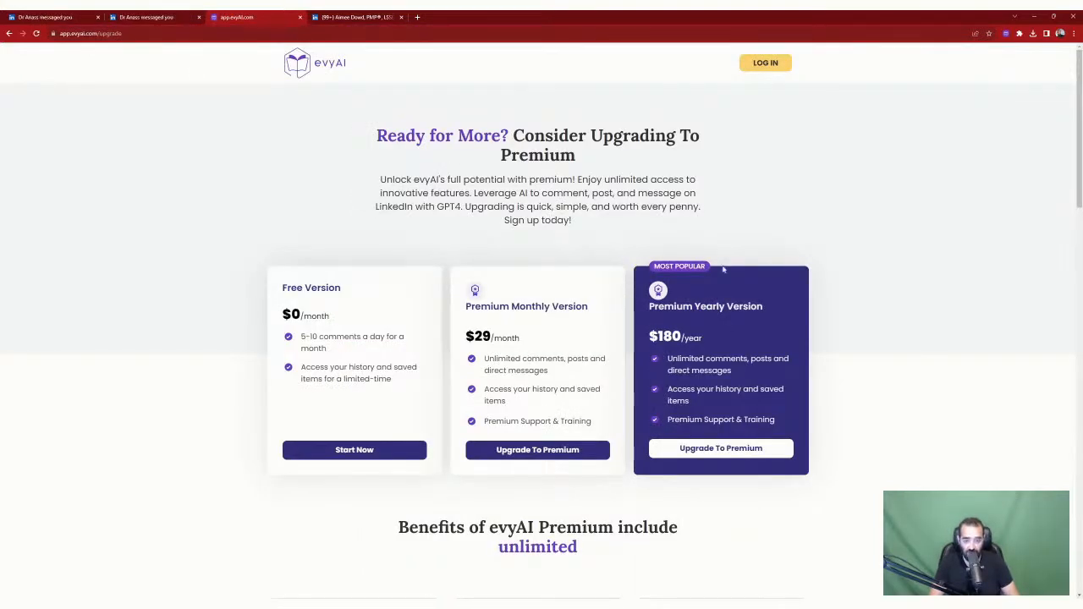
scroll(796, 325, down, 2)
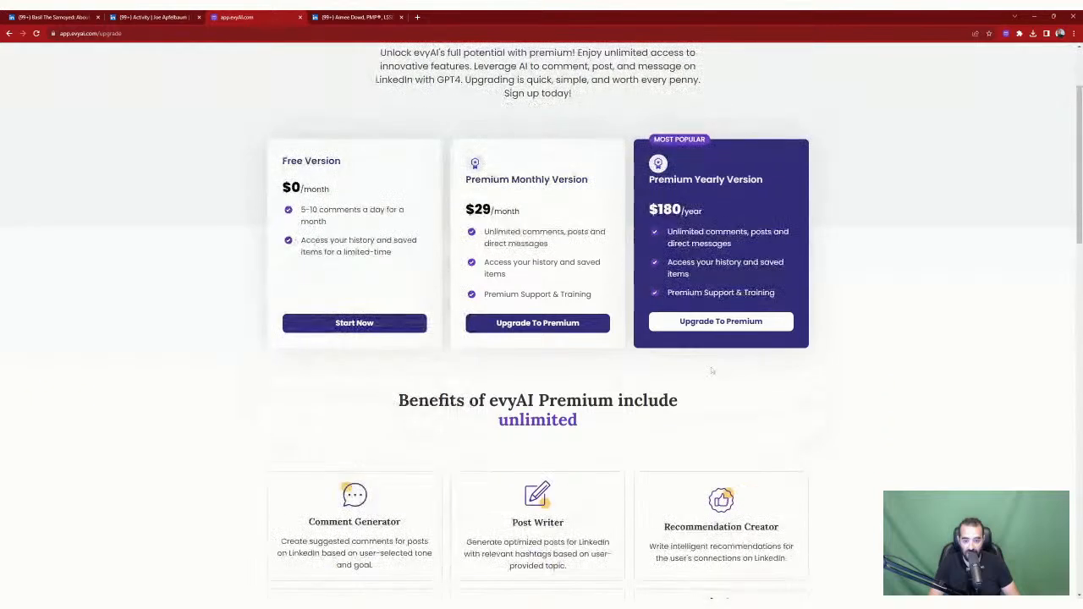
scroll(795, 325, up, 2)
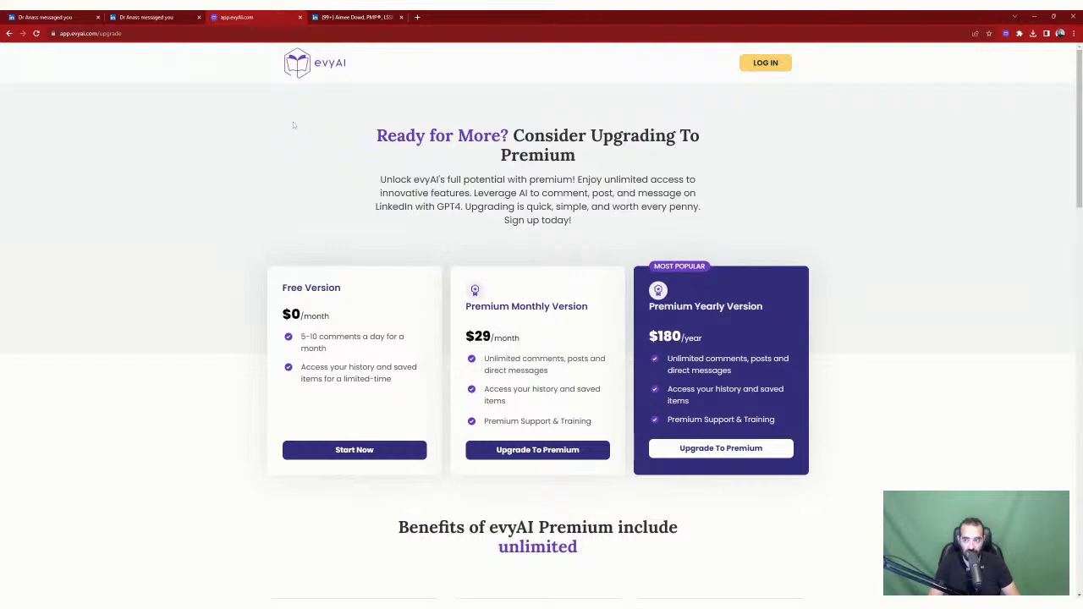
click(374, 19)
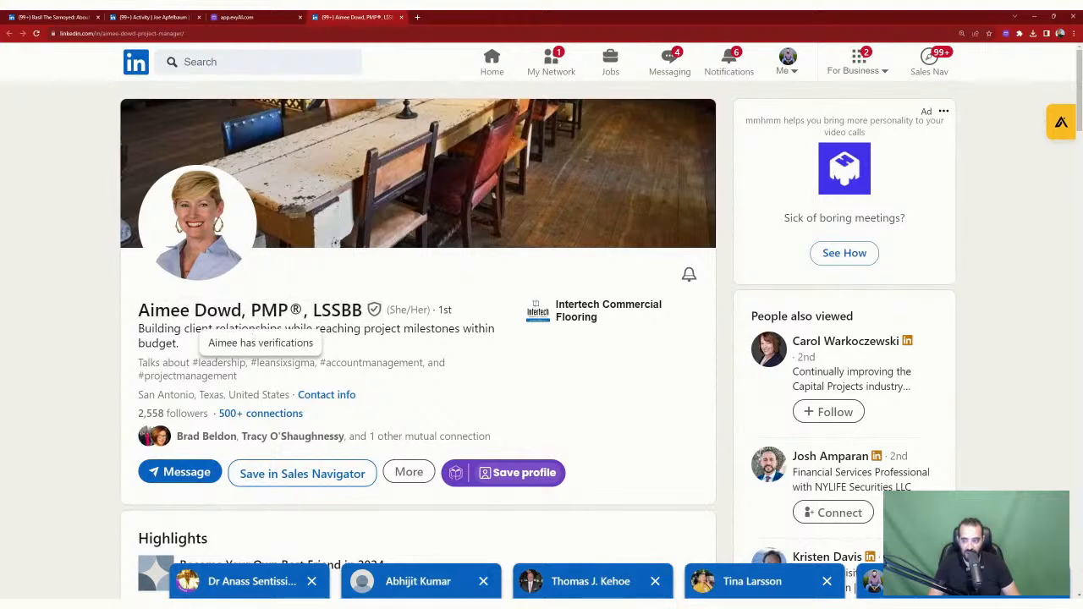
Step: Save the project manager's profile to evyAI and run Summarize Profile on it
scroll(531, 355, down, 2)
click(521, 355)
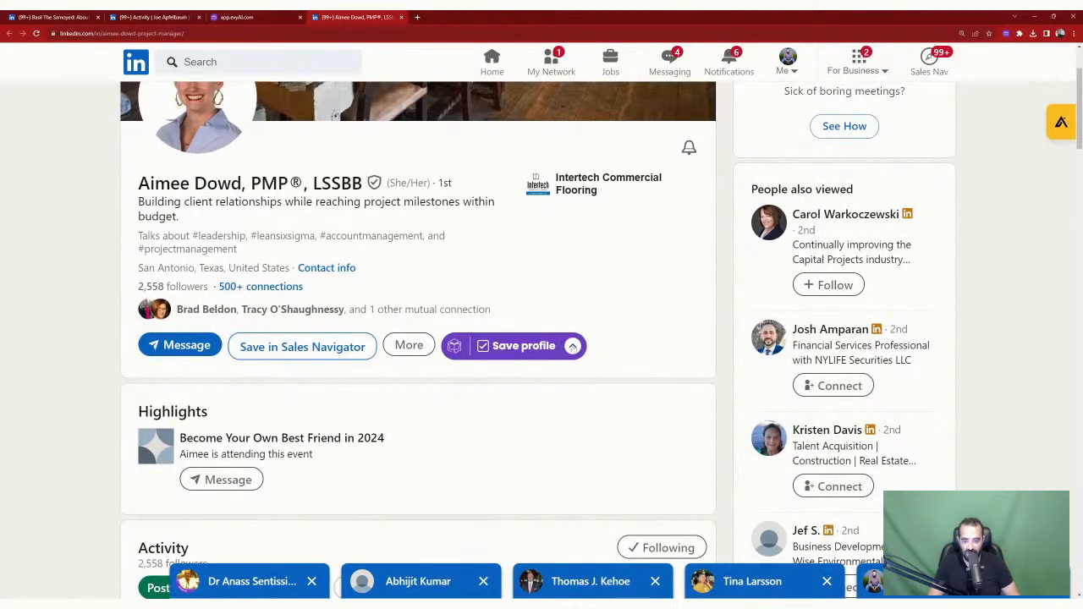
scroll(576, 360, down, 2)
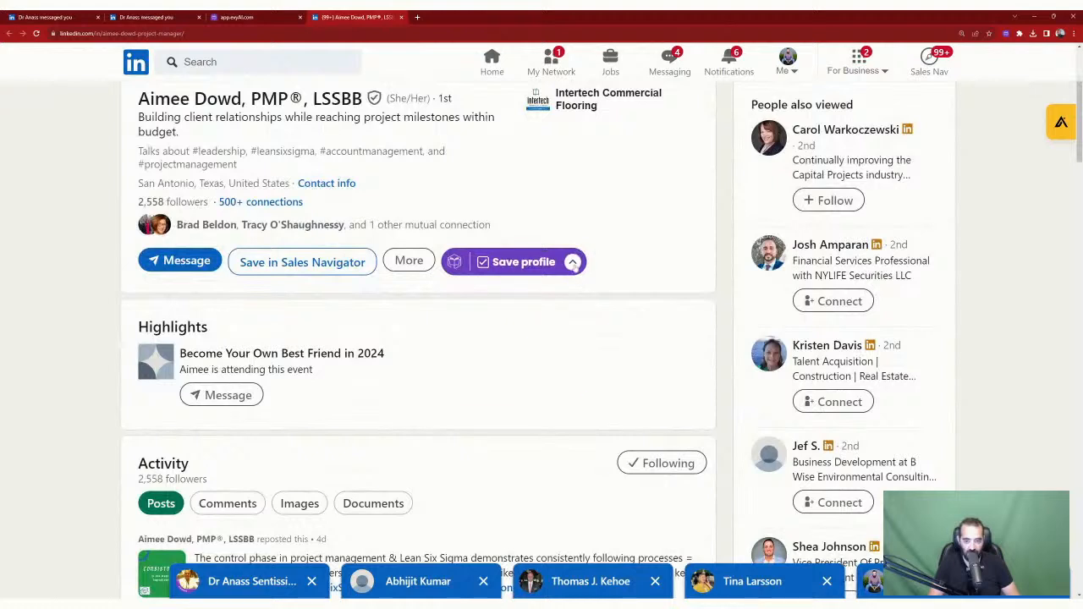
click(573, 263)
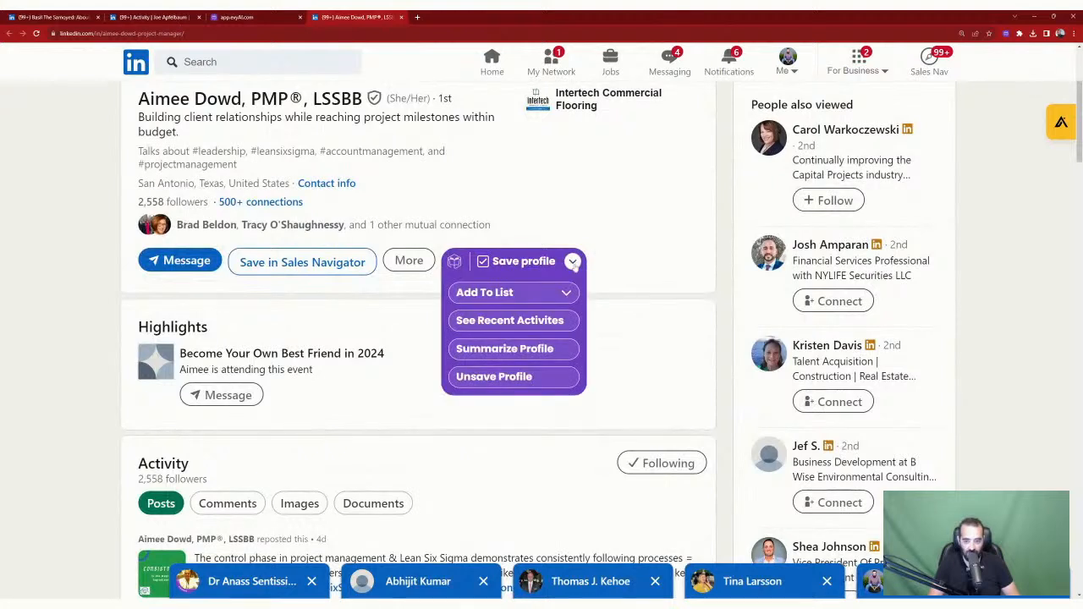
click(540, 350)
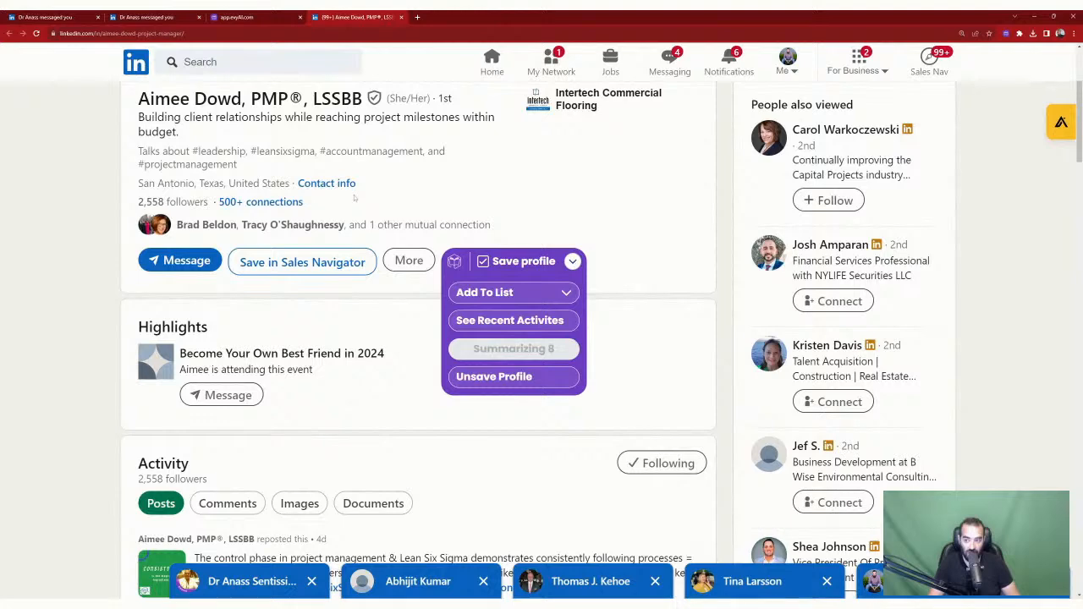
scroll(361, 243, up, 2)
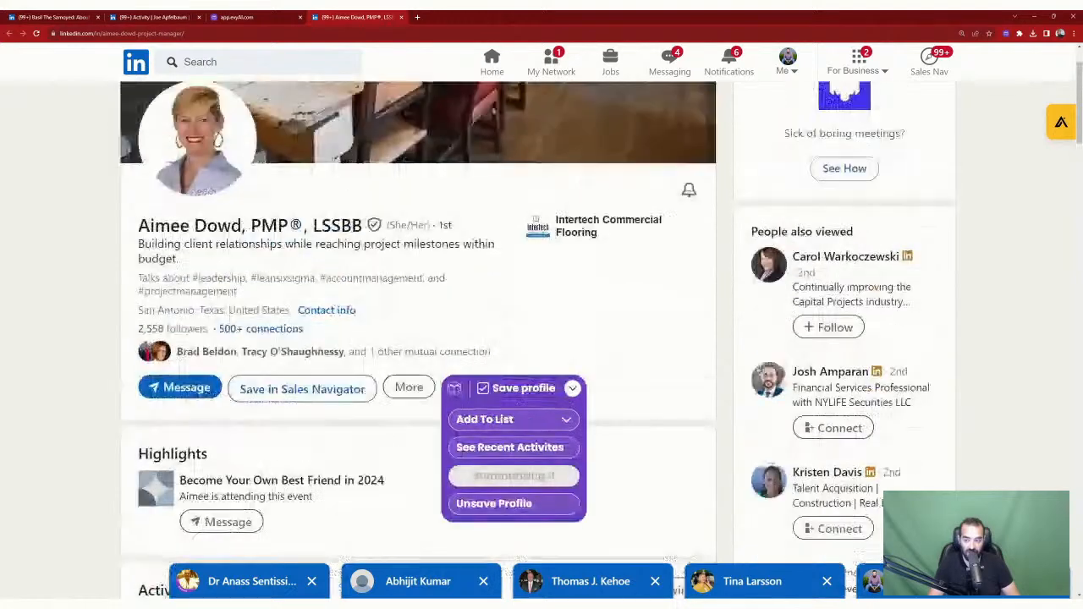
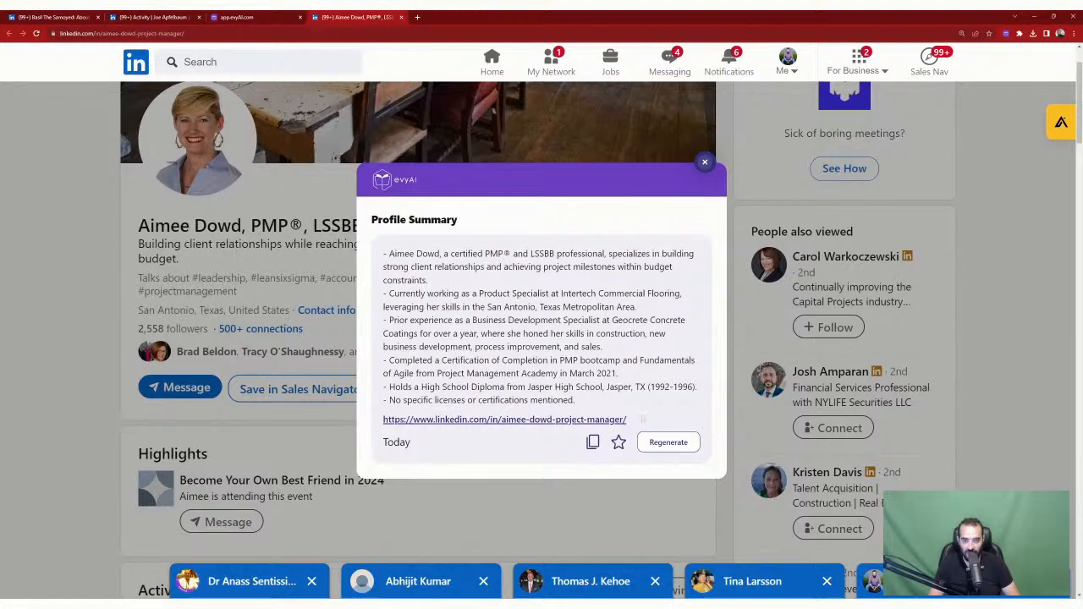
Step: Copy the evyAI profile summary and send it to the contact as a LinkedIn message
click(592, 442)
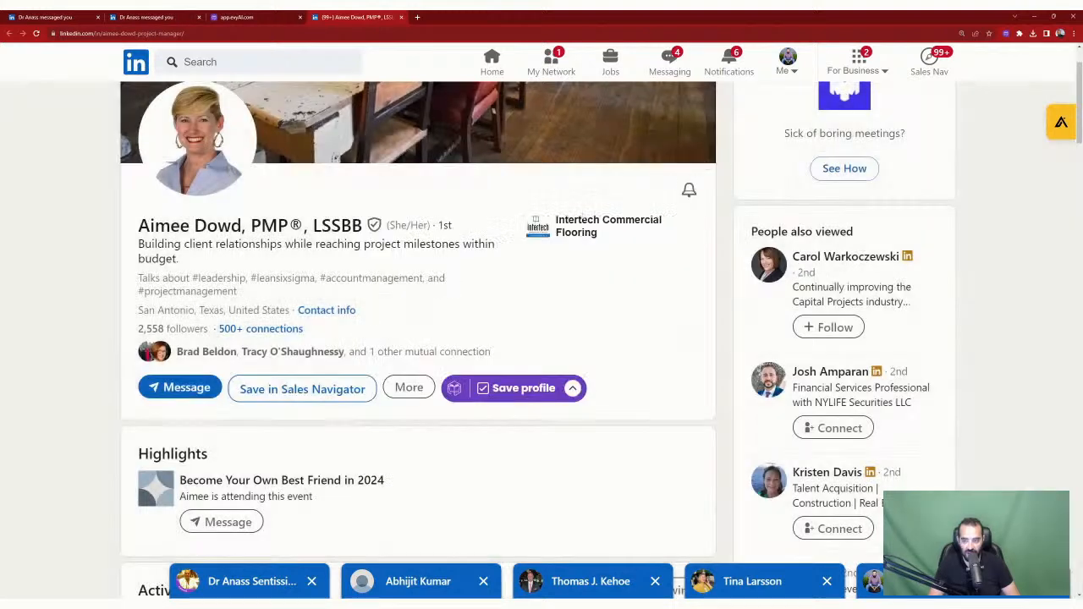
click(704, 161)
click(186, 387)
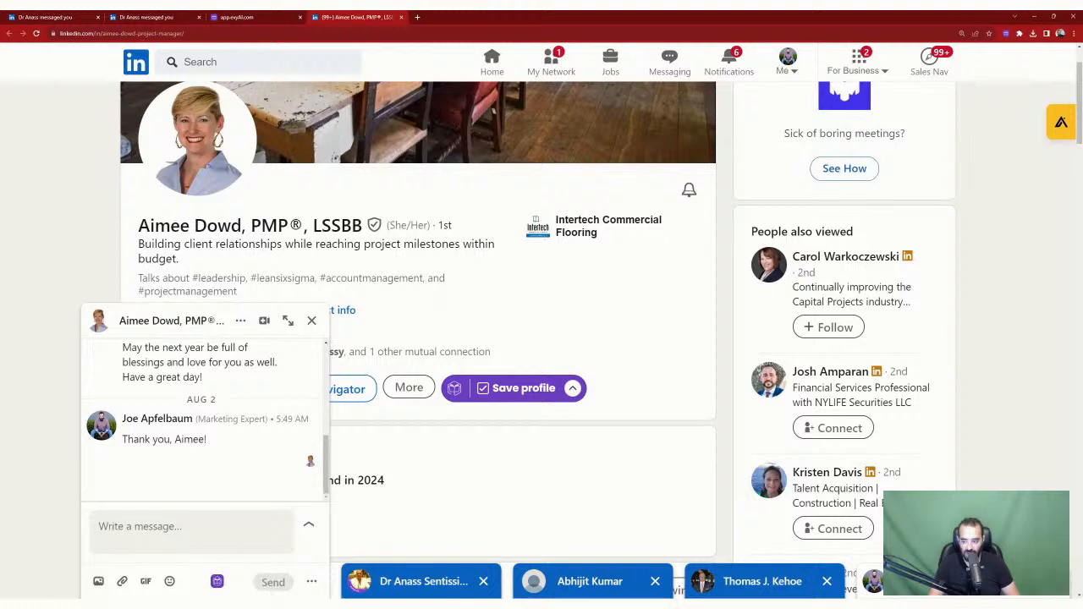
key(ctrl+v)
click(272, 581)
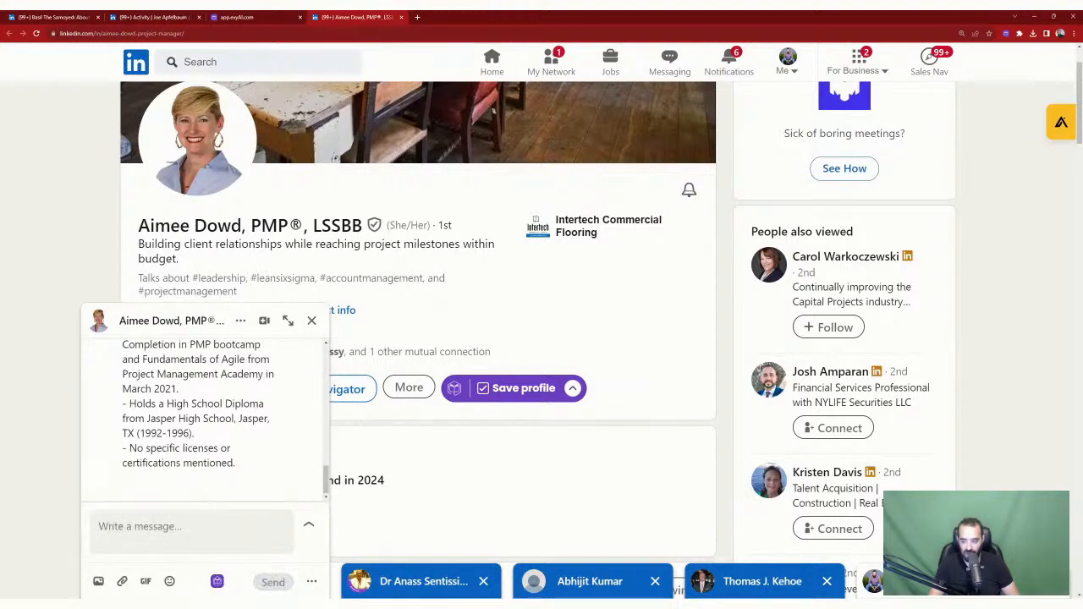
Step: Send the follow-up 'What did you think of the AI summary' and close the chat
click(191, 528)
text(What )
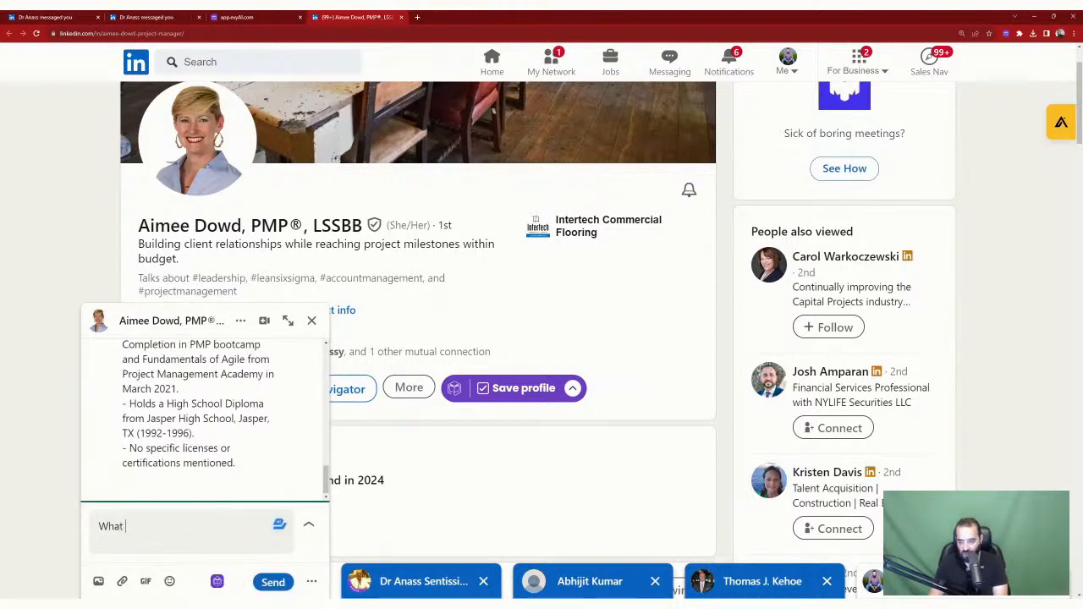
text(did you think of the AI )
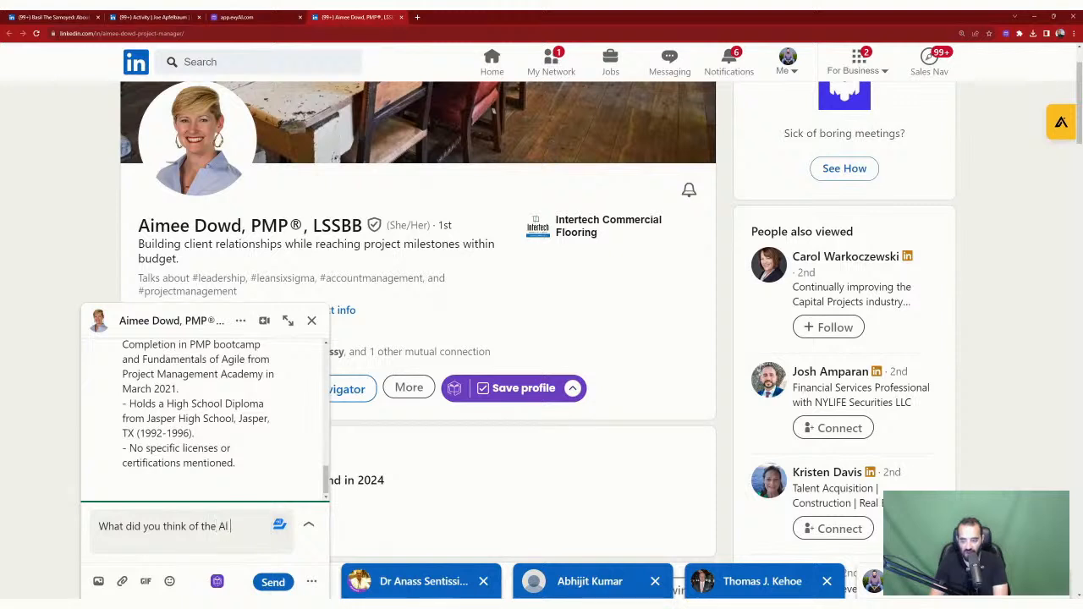
text(summary)
key(Return)
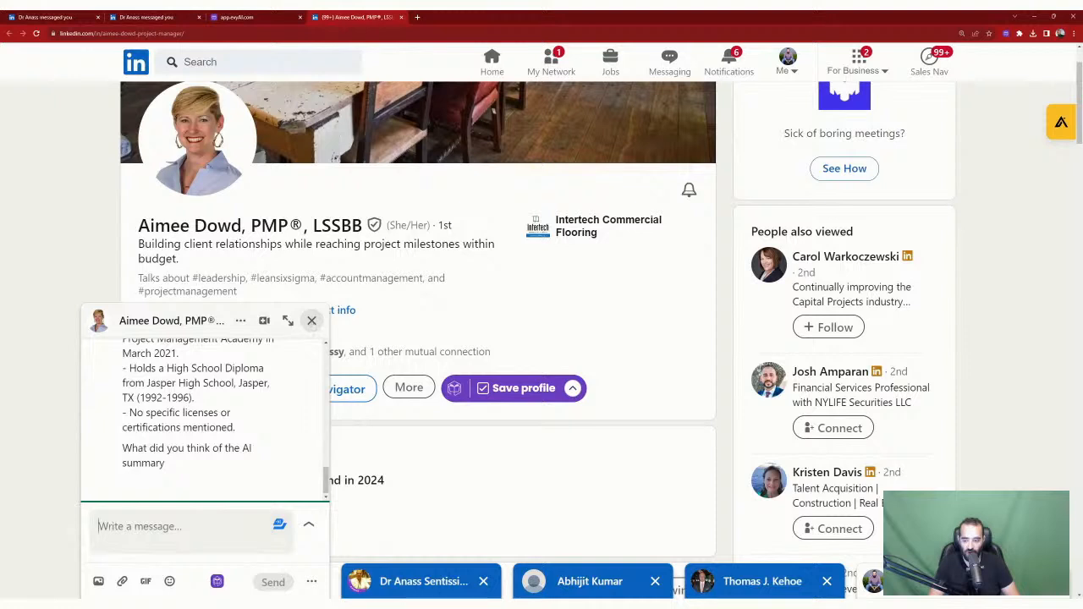
click(311, 321)
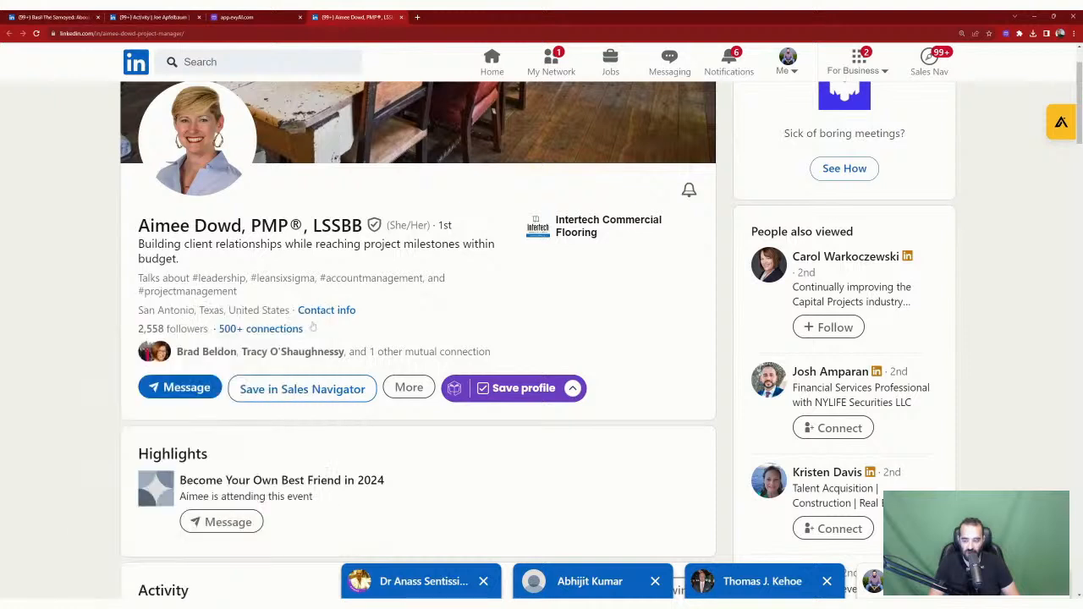
Step: Open the contact's recent activity from the saved-profile options menu
click(573, 388)
click(573, 389)
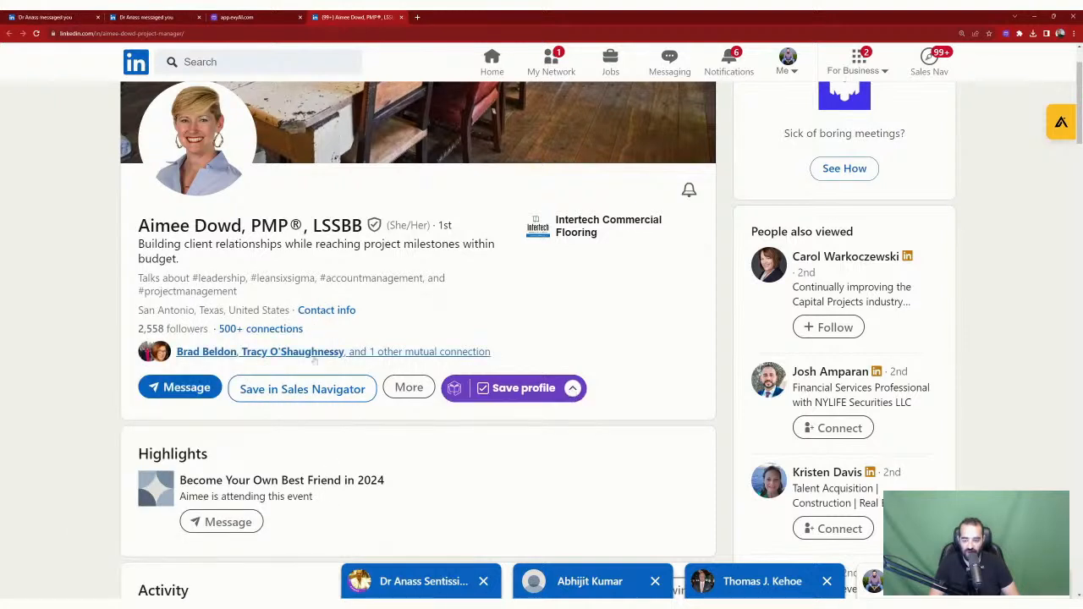
click(573, 388)
click(523, 449)
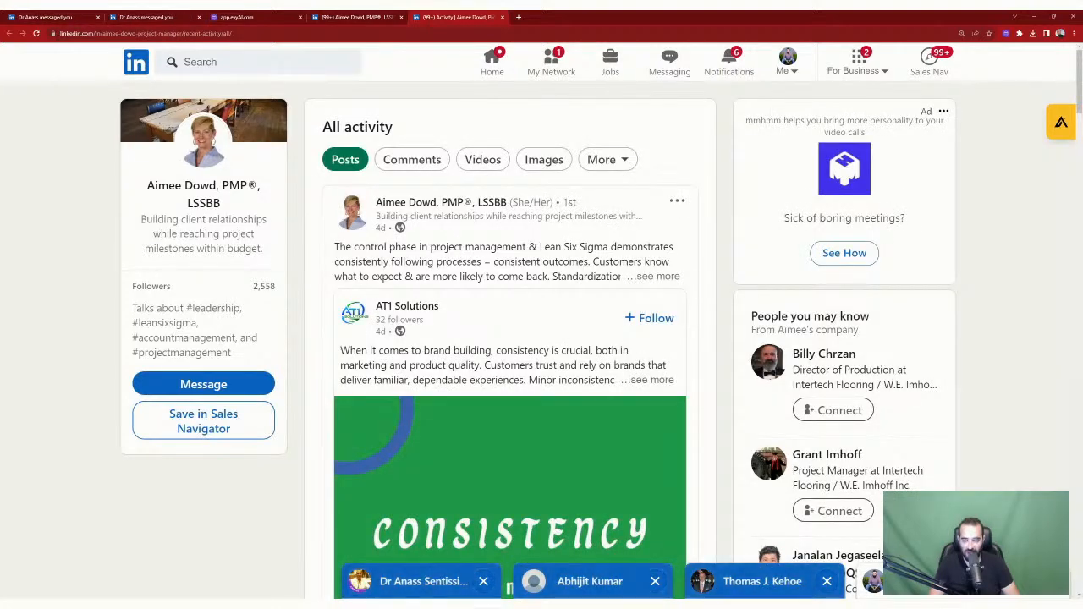
Step: Generate a GPT 4 evyAI comment for the Intertech team photo post and insert it
scroll(571, 268, down, 6)
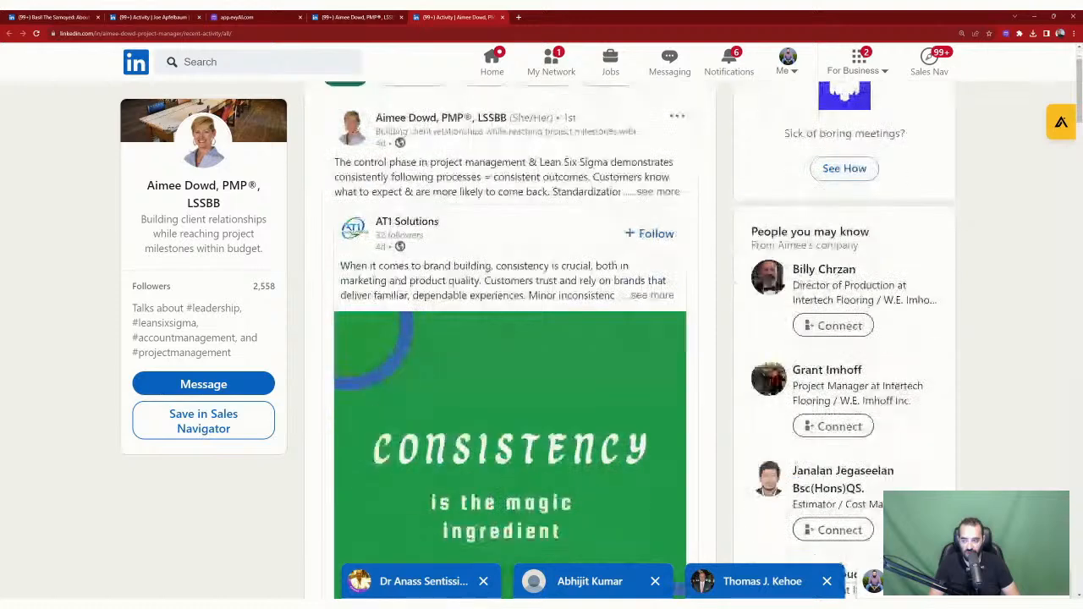
scroll(571, 267, down, 7)
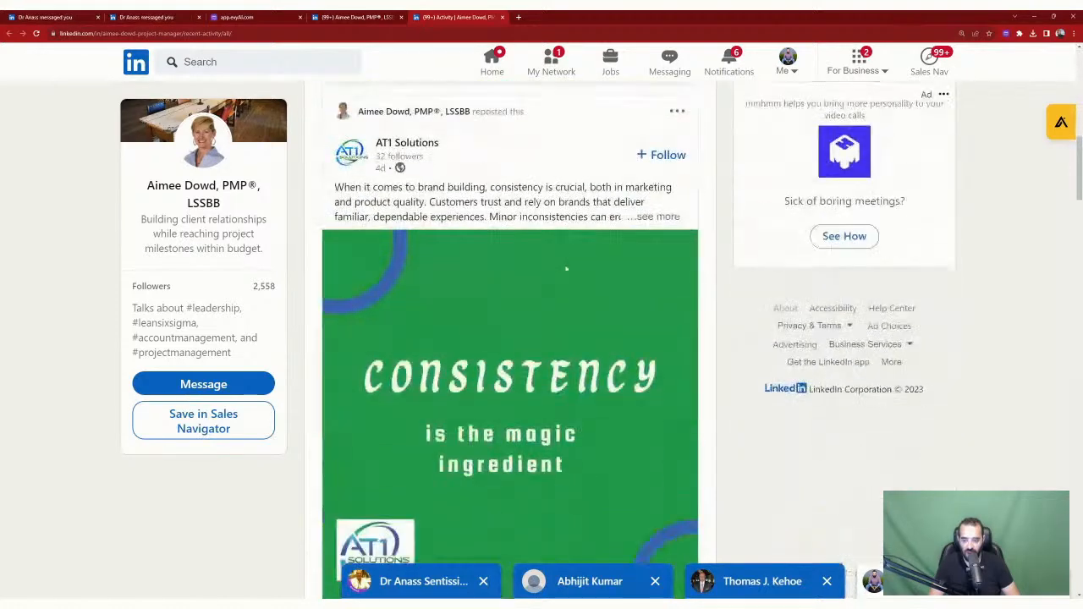
scroll(564, 271, down, 1)
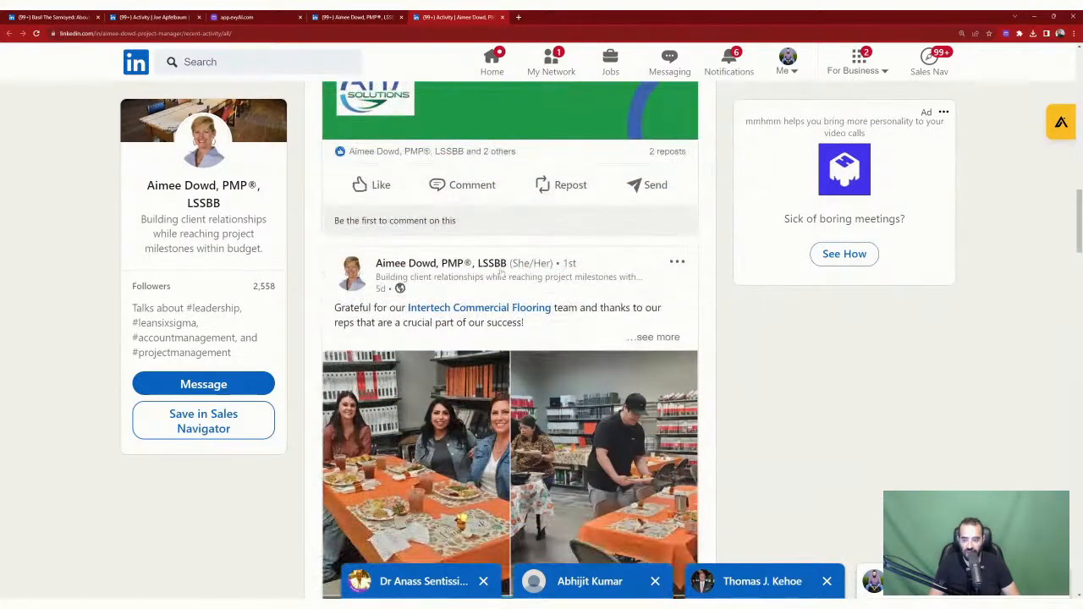
scroll(423, 279, down, 2)
scroll(530, 180, down, 3)
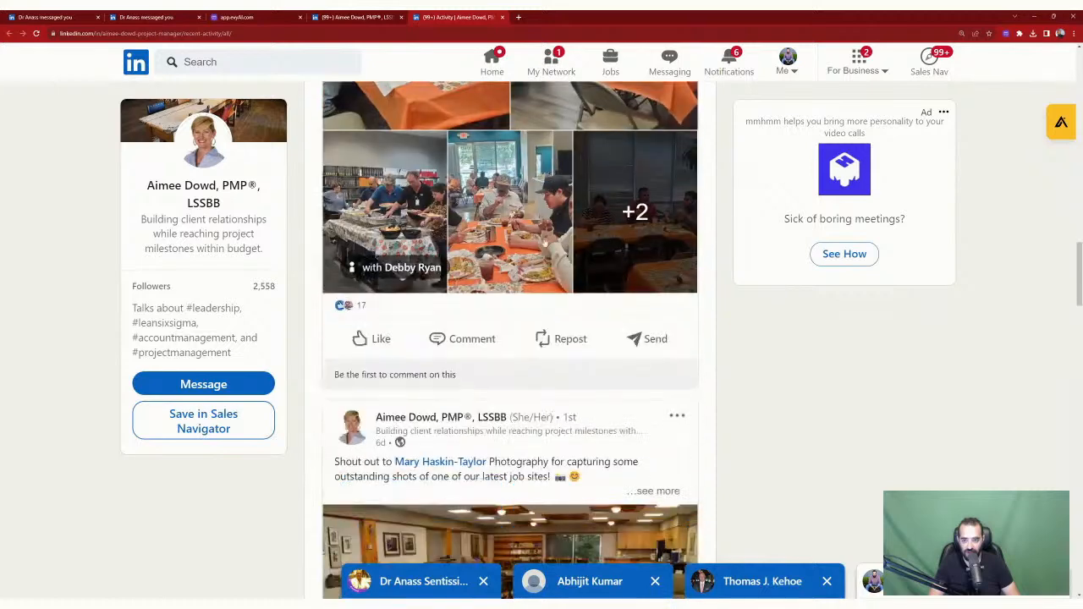
click(491, 342)
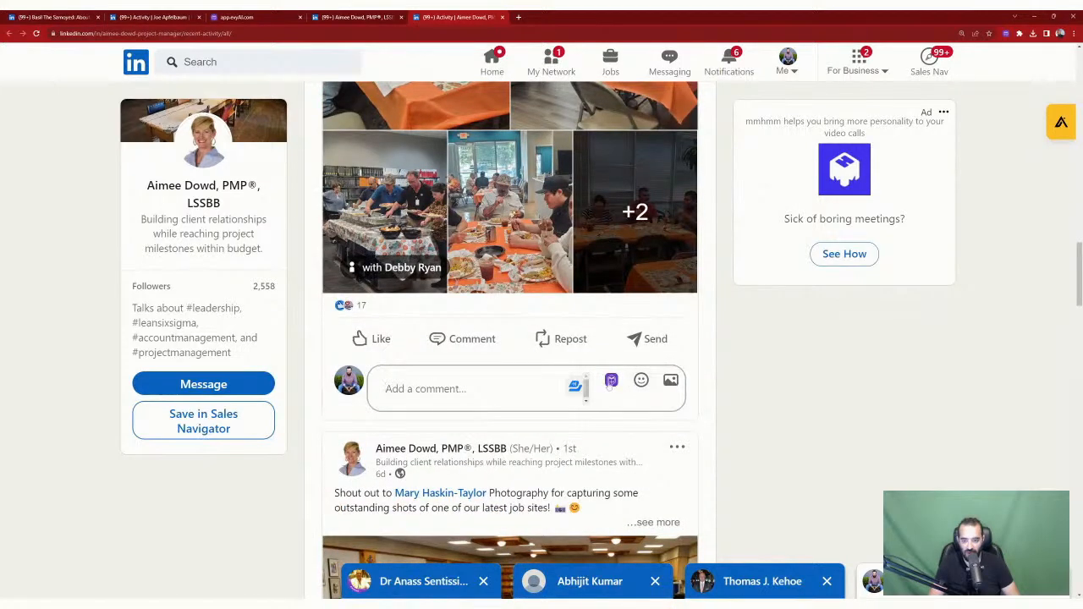
click(611, 383)
click(579, 323)
double_click(579, 323)
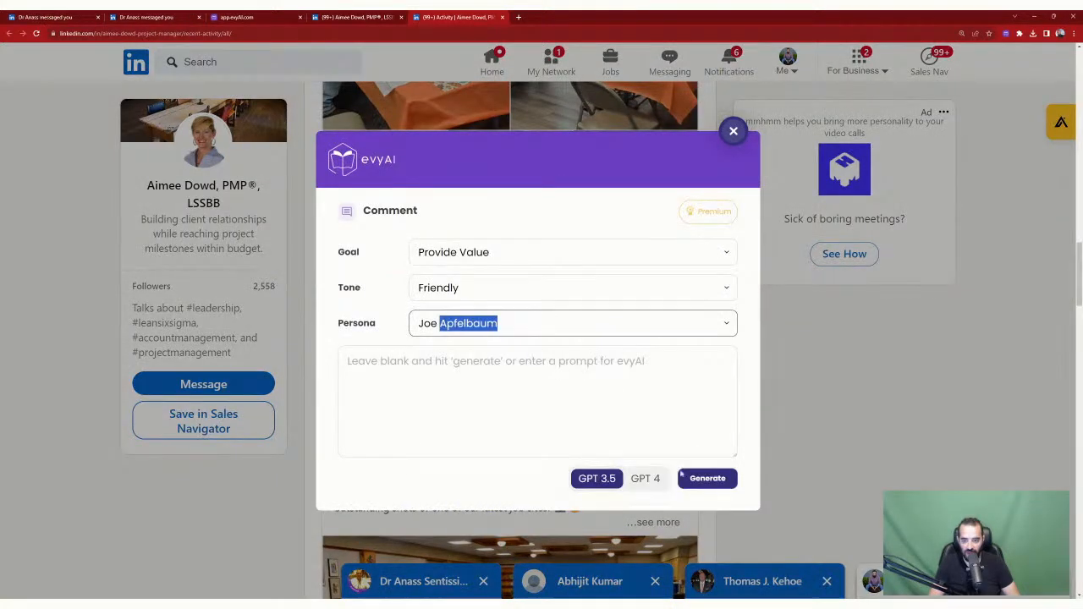
click(645, 478)
click(707, 478)
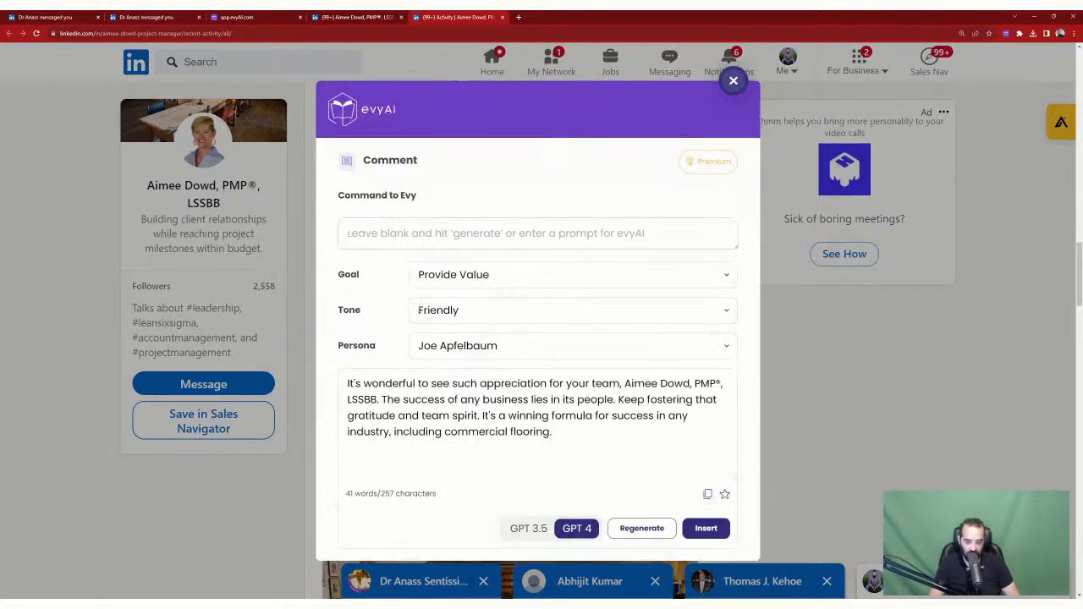
click(706, 528)
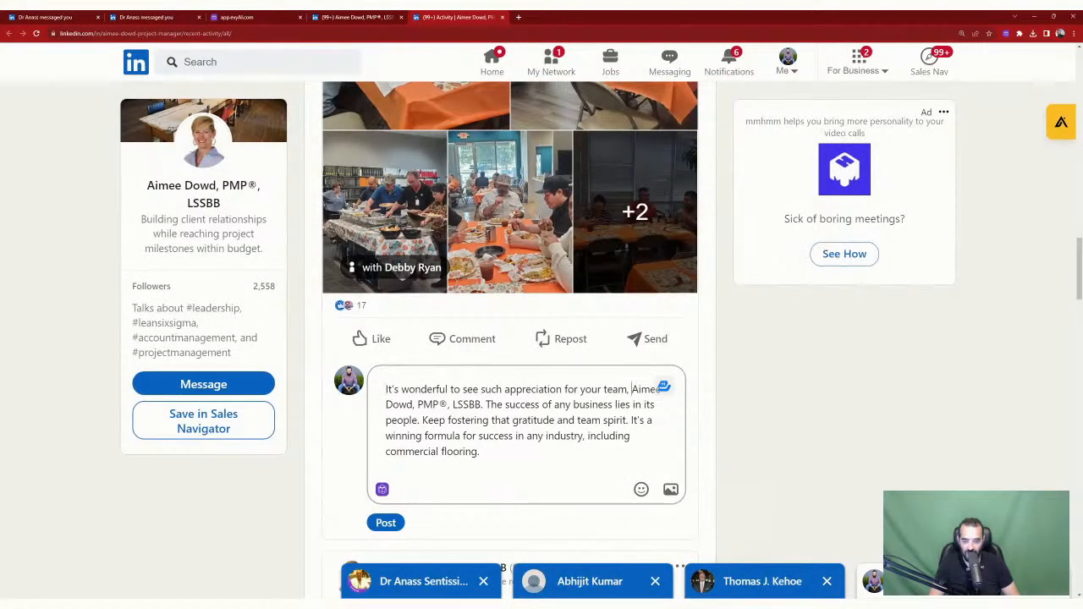
text(@)
key(Return)
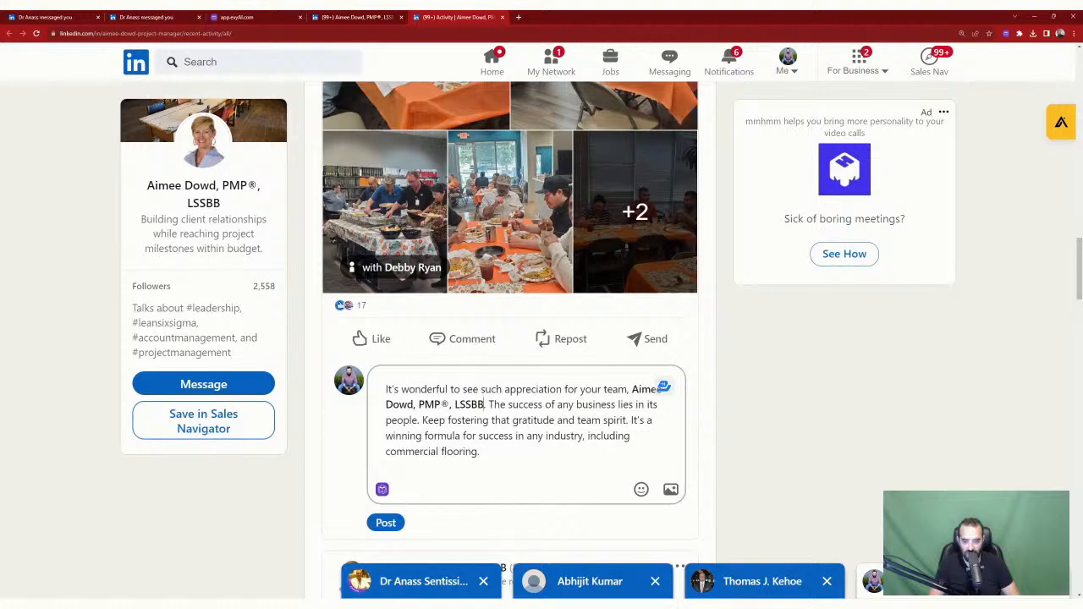
click(386, 522)
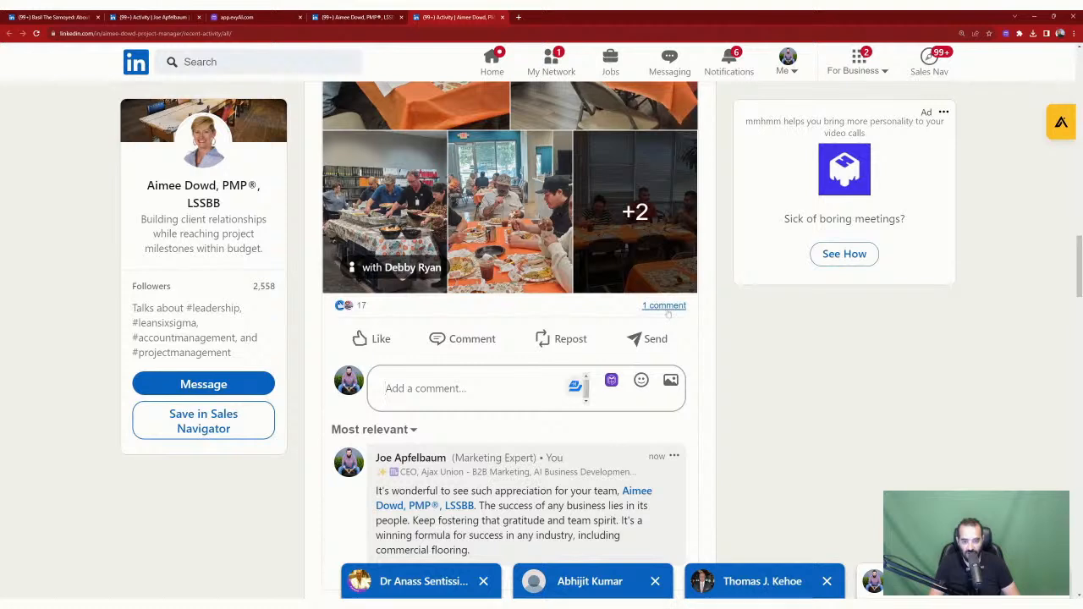
Step: React to the Intertech post with Love
mouse_move(382, 340)
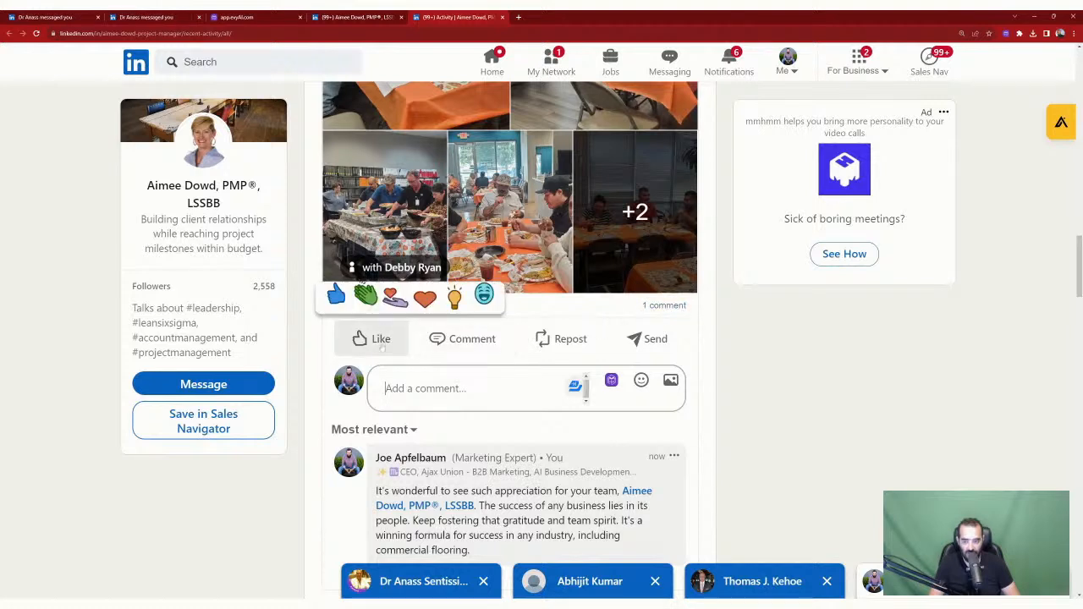
click(426, 294)
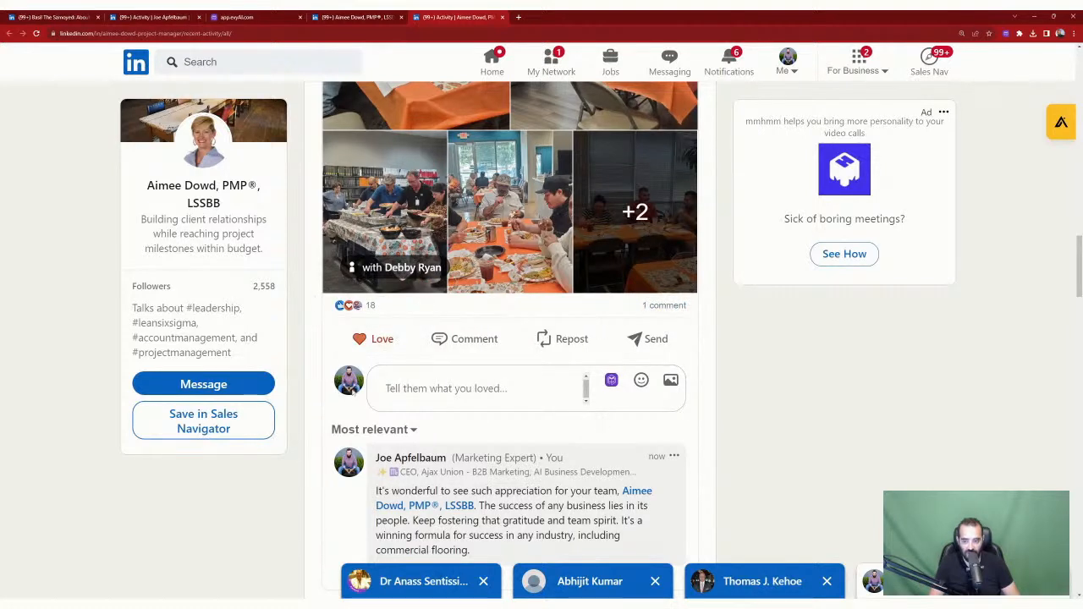
scroll(440, 434, down, 10)
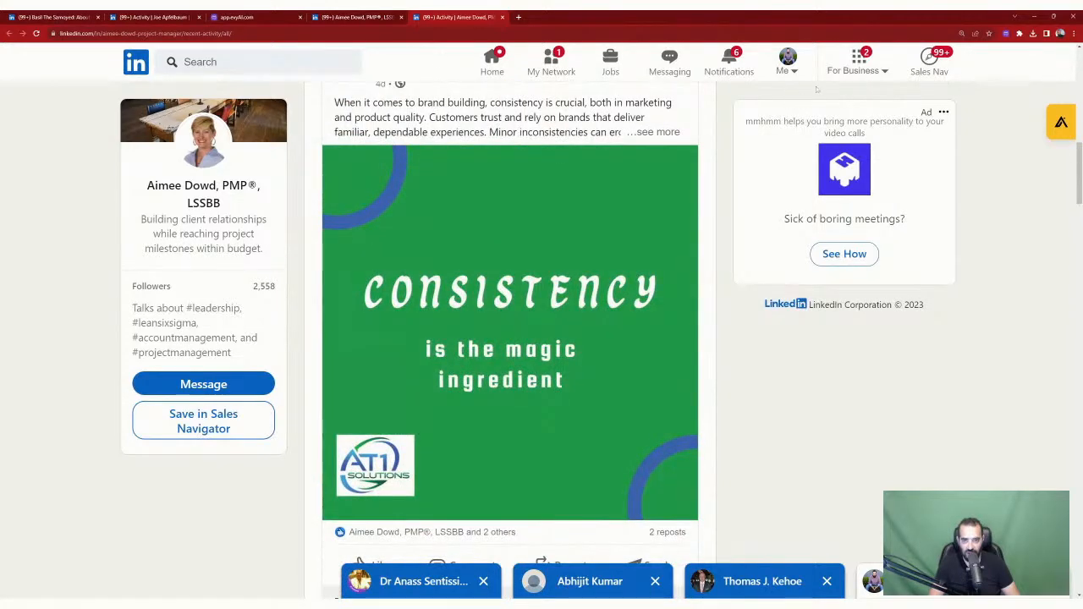
Step: From your own activity, open the 2024 goals post's comments and load more
click(787, 63)
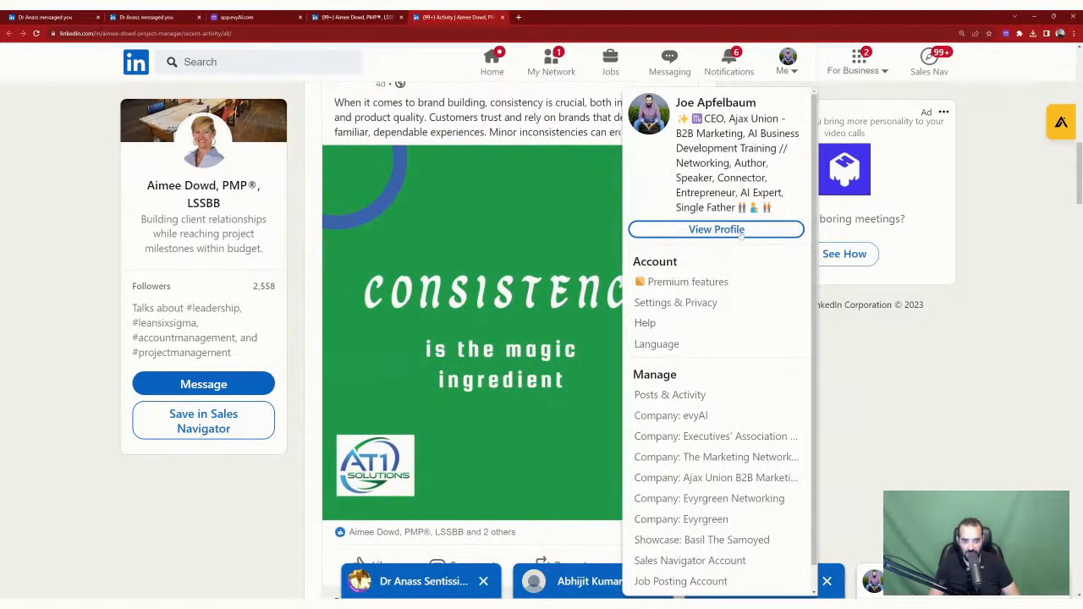
click(698, 396)
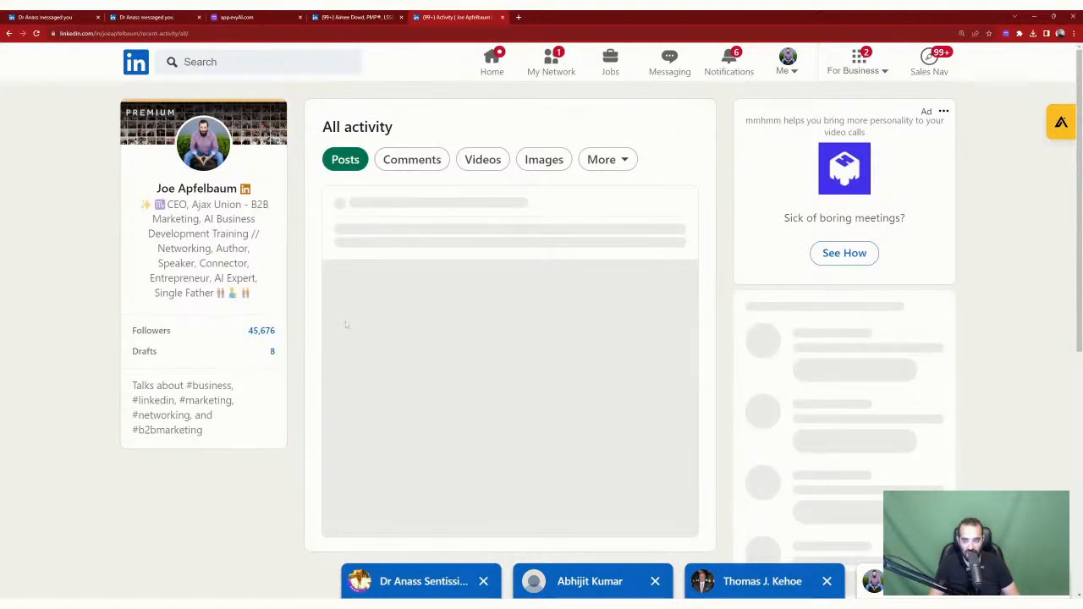
scroll(503, 193, down, 5)
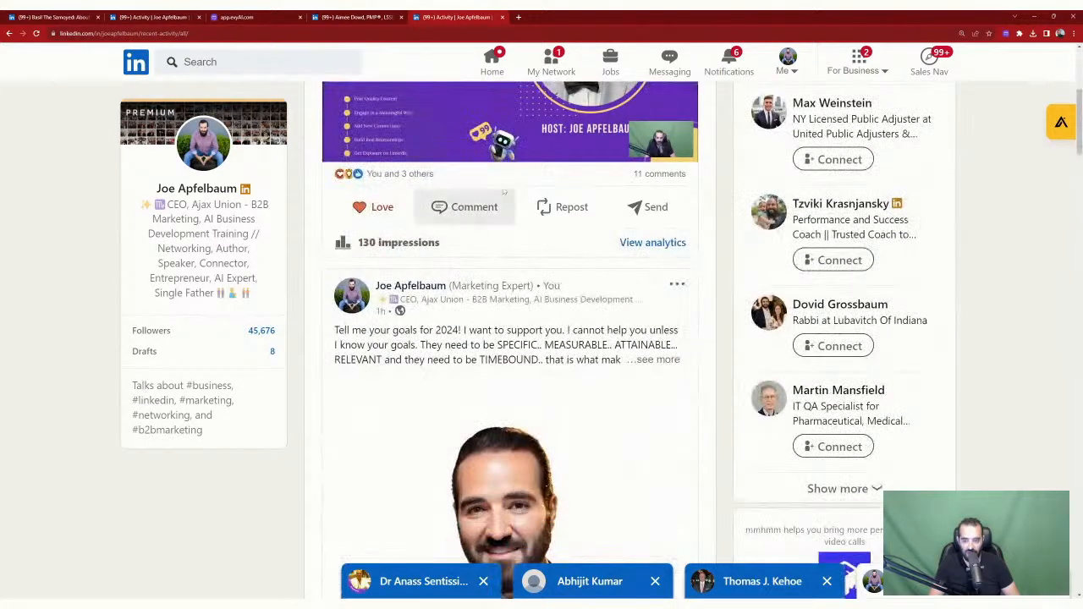
click(453, 206)
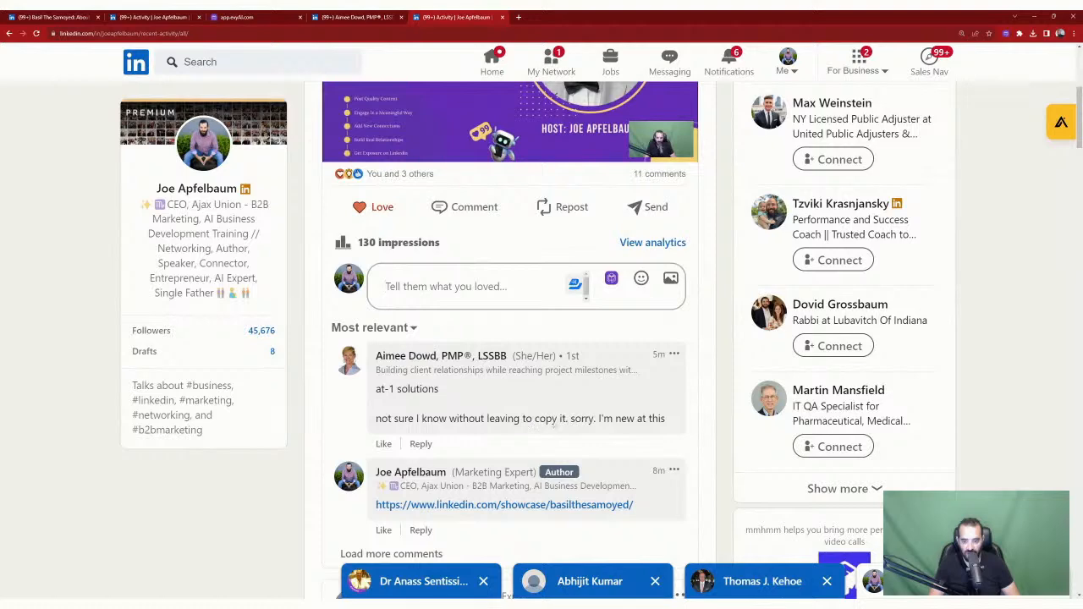
scroll(478, 418, down, 2)
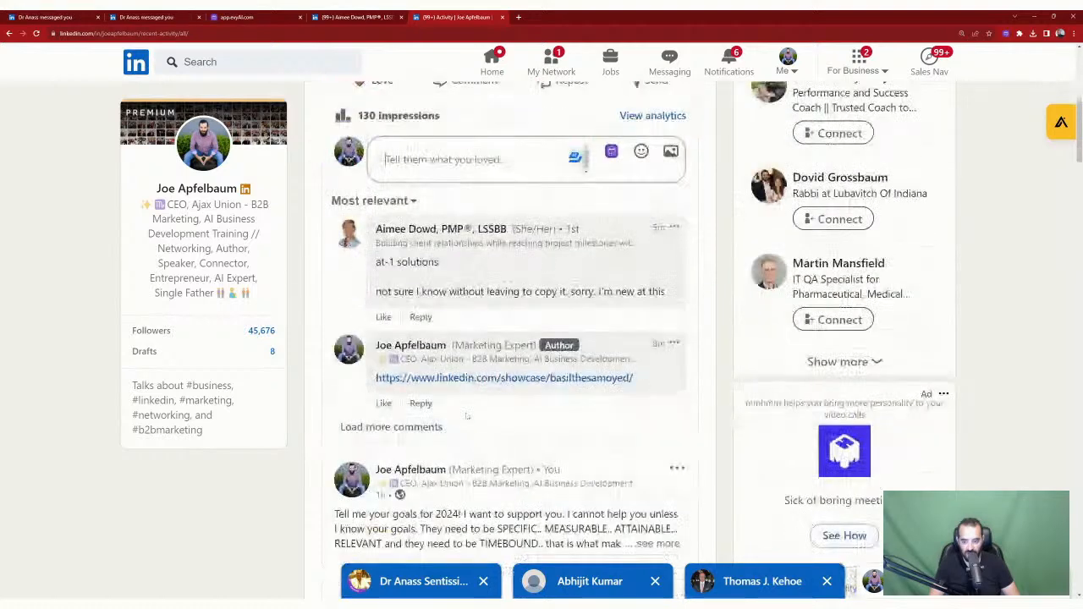
click(427, 426)
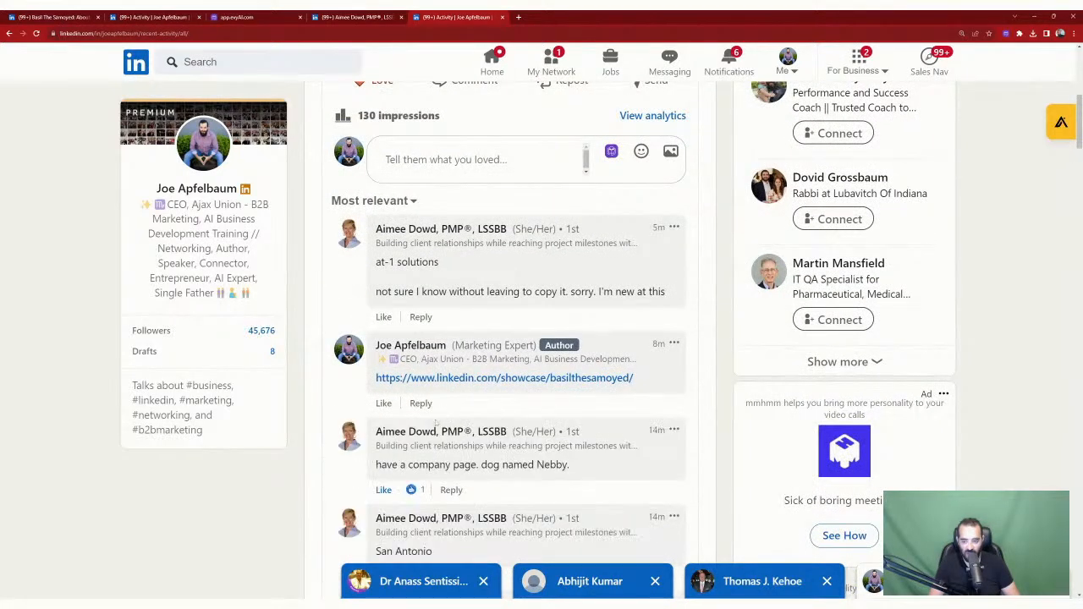
scroll(448, 419, down, 2)
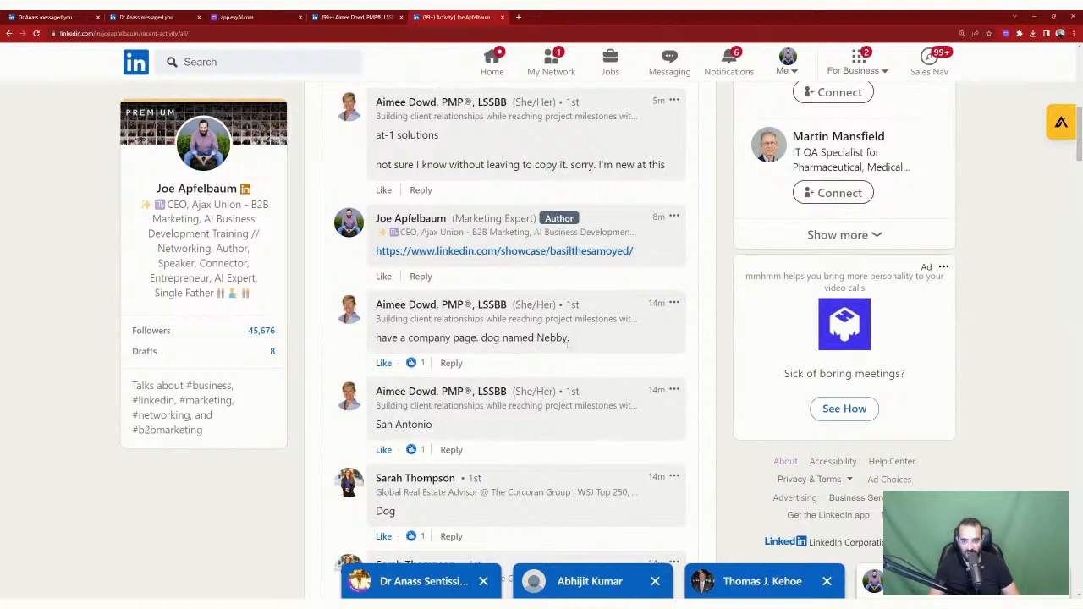
Step: Reply 'NICE' to the comment about the dog's company page
click(450, 363)
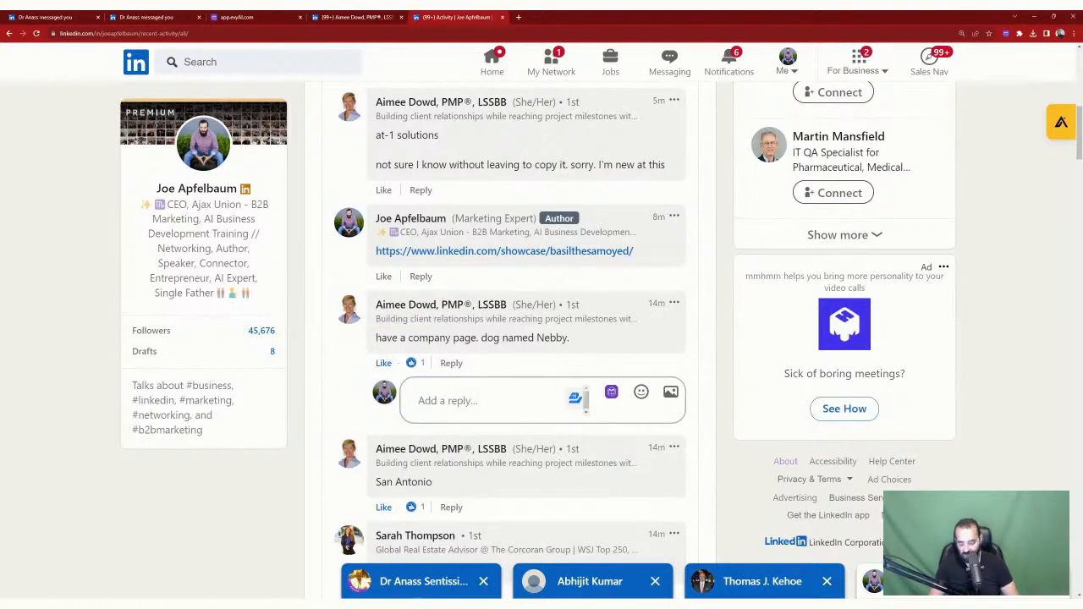
text(Ni)
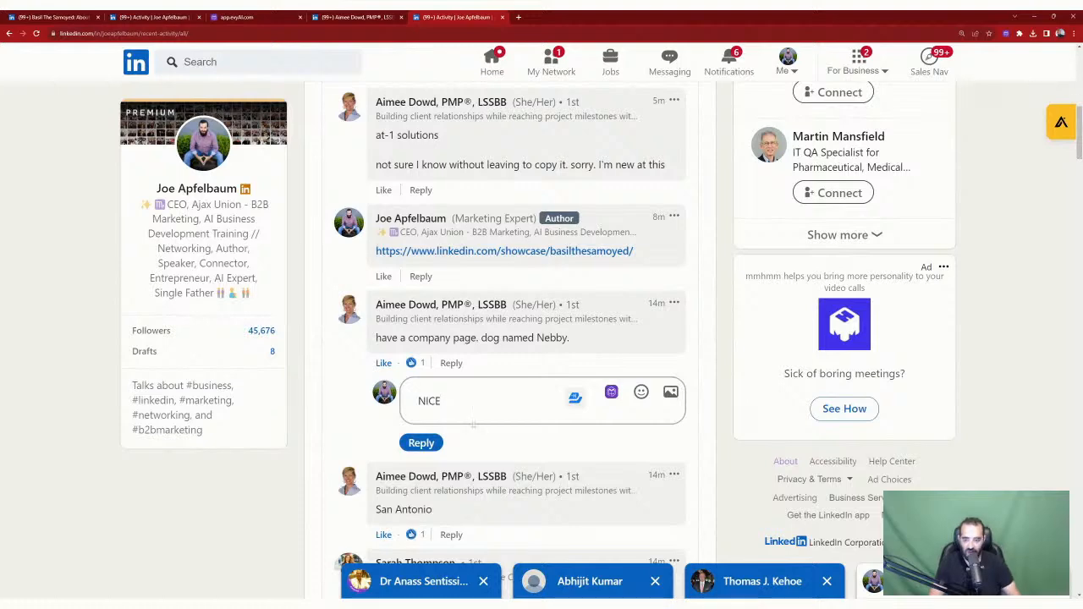
click(411, 446)
Step: Scroll back to the top and go to Notifications
scroll(505, 429, down, 8)
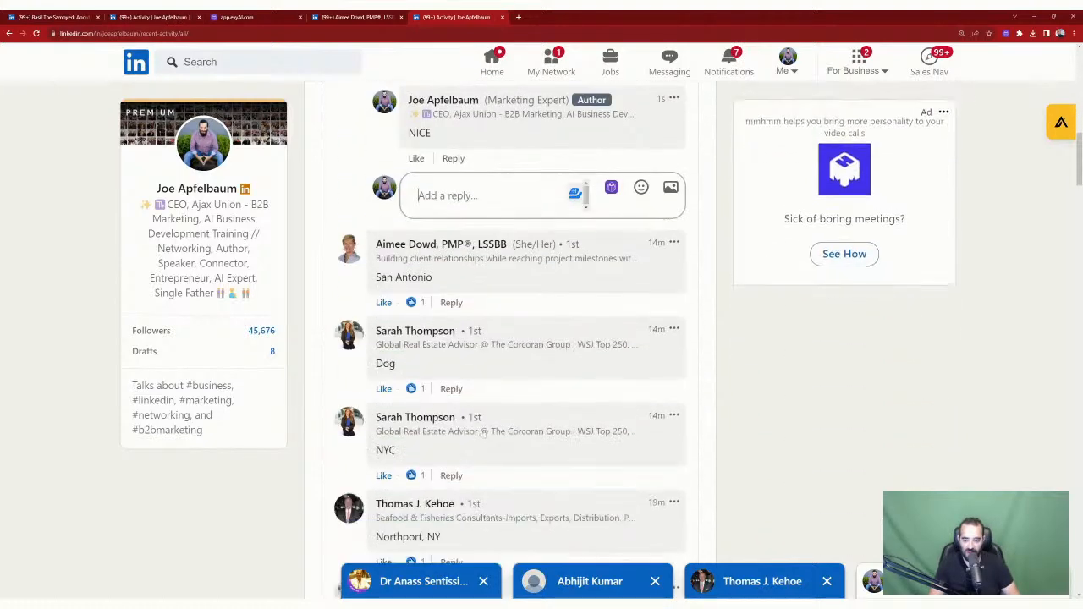
scroll(499, 432, down, 1)
scroll(508, 430, up, 10)
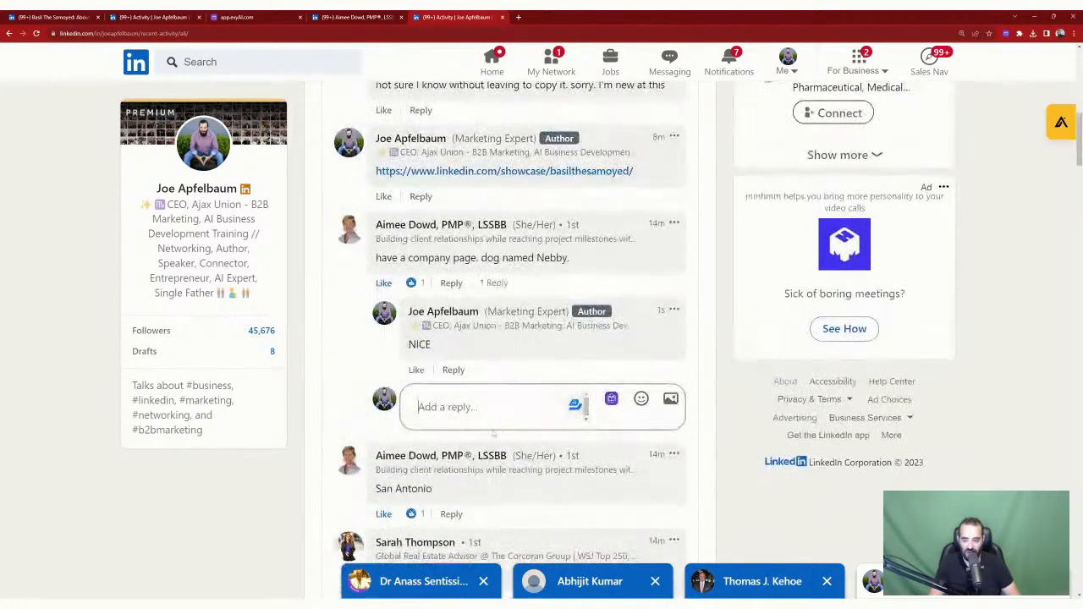
scroll(511, 429, down, 2)
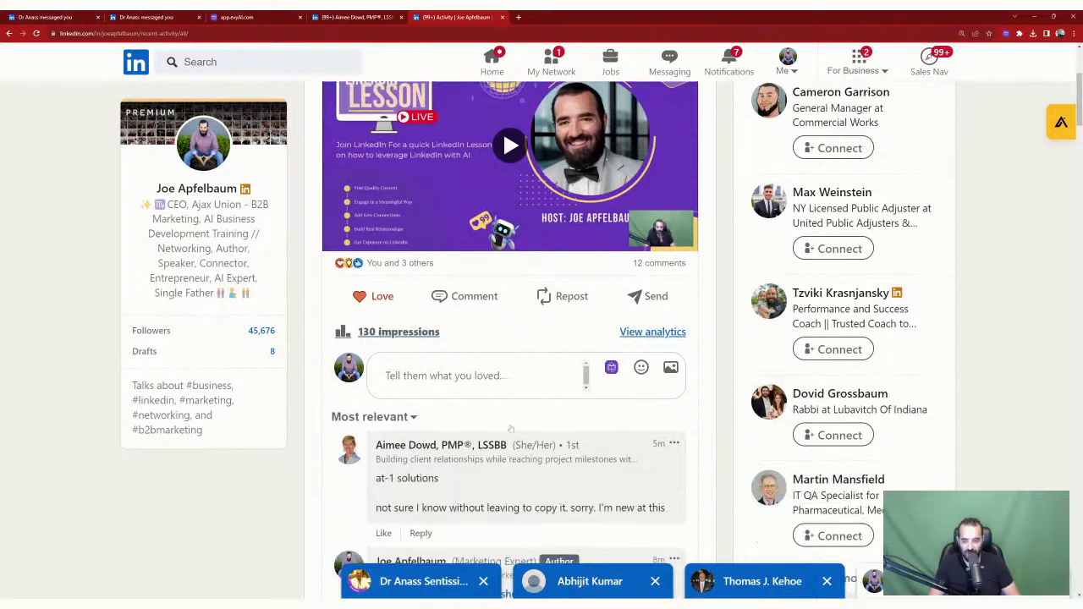
scroll(513, 406, up, 5)
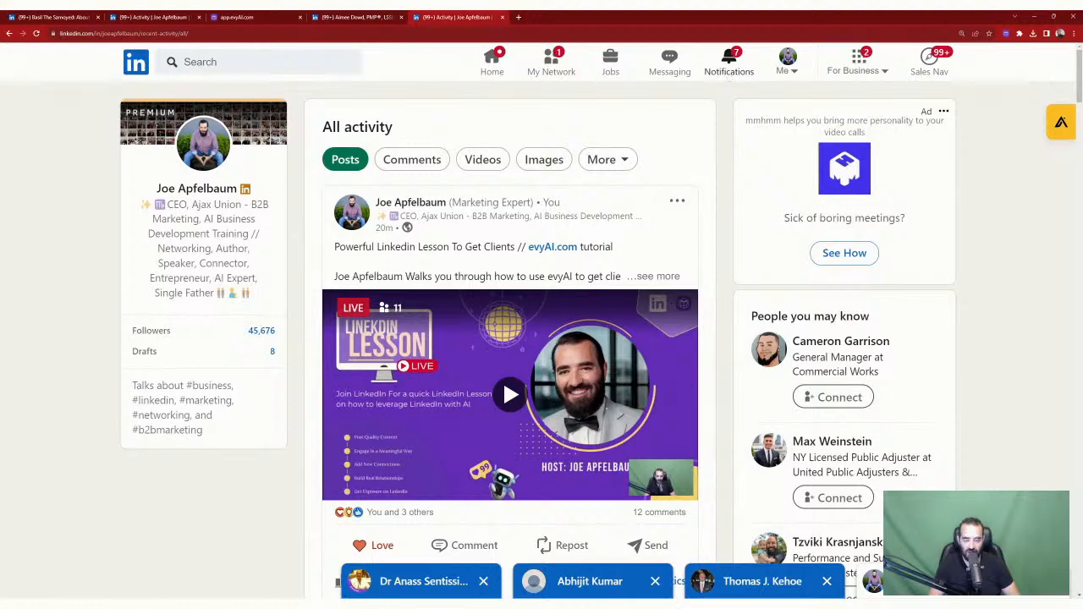
click(729, 68)
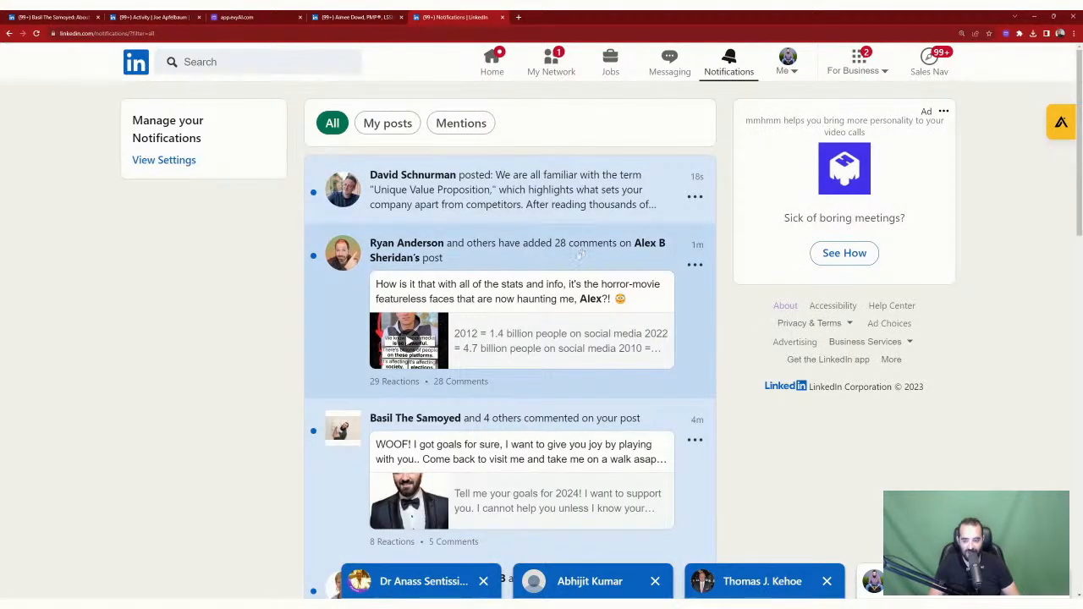
Step: Open the Lawline Unique Value Proposition post from notifications and react with Love
scroll(580, 256, down, 3)
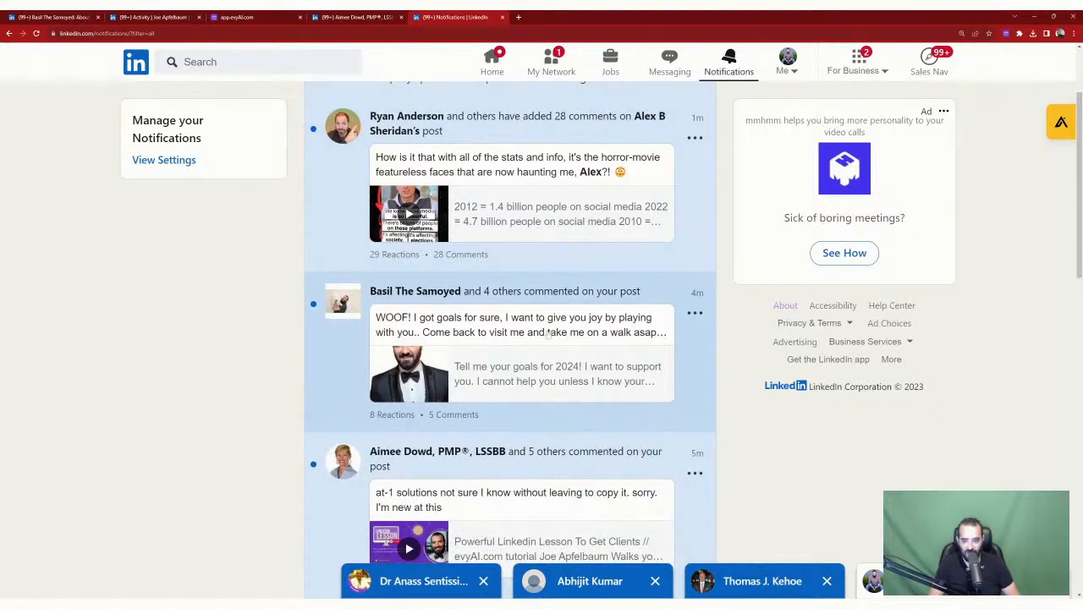
scroll(436, 309, up, 3)
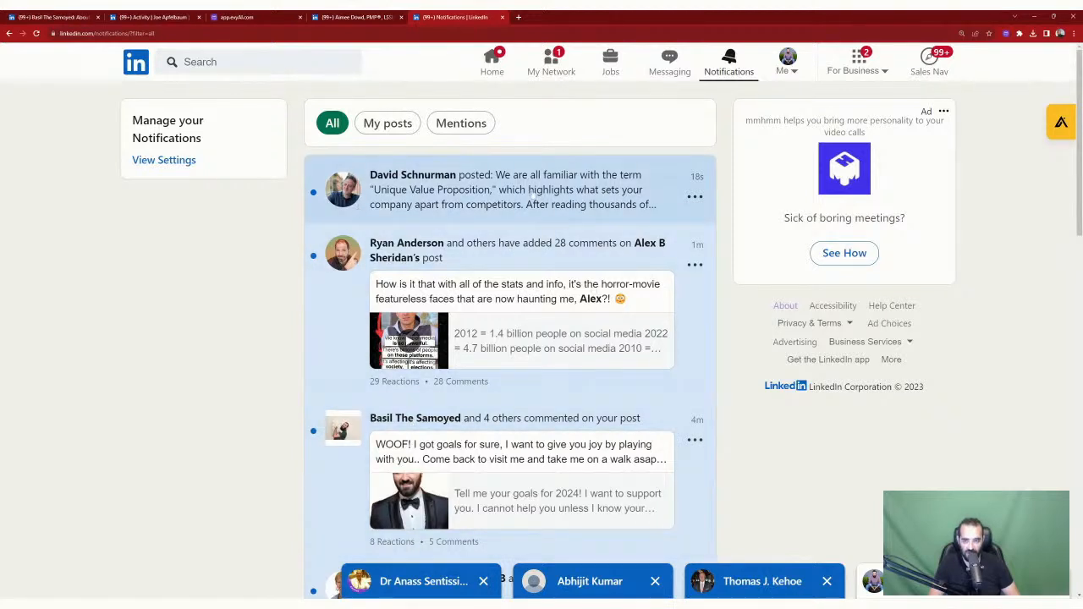
click(642, 206)
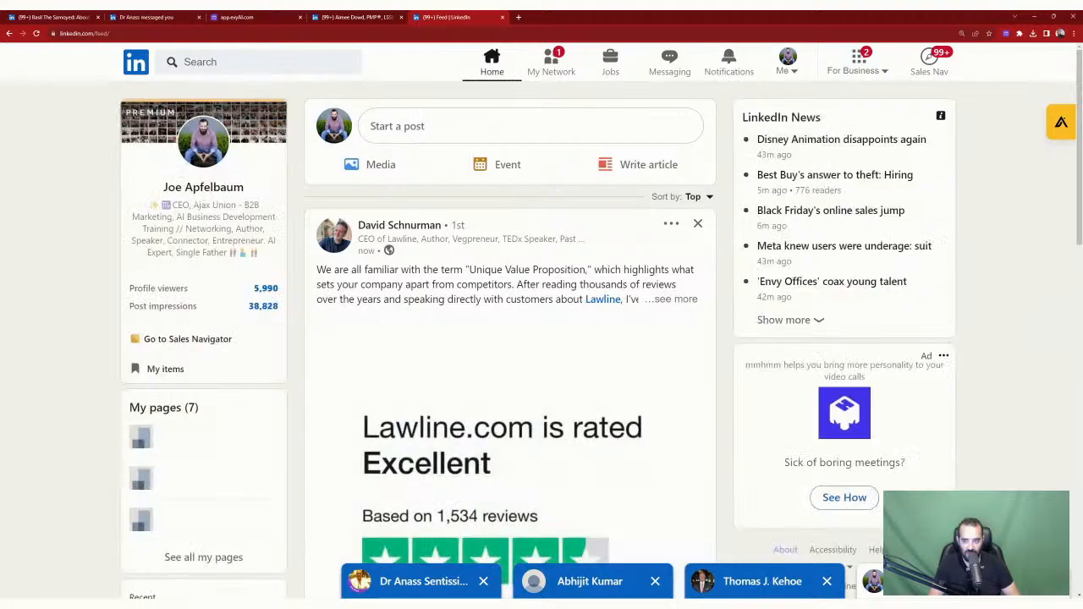
scroll(415, 341, down, 5)
mouse_move(416, 338)
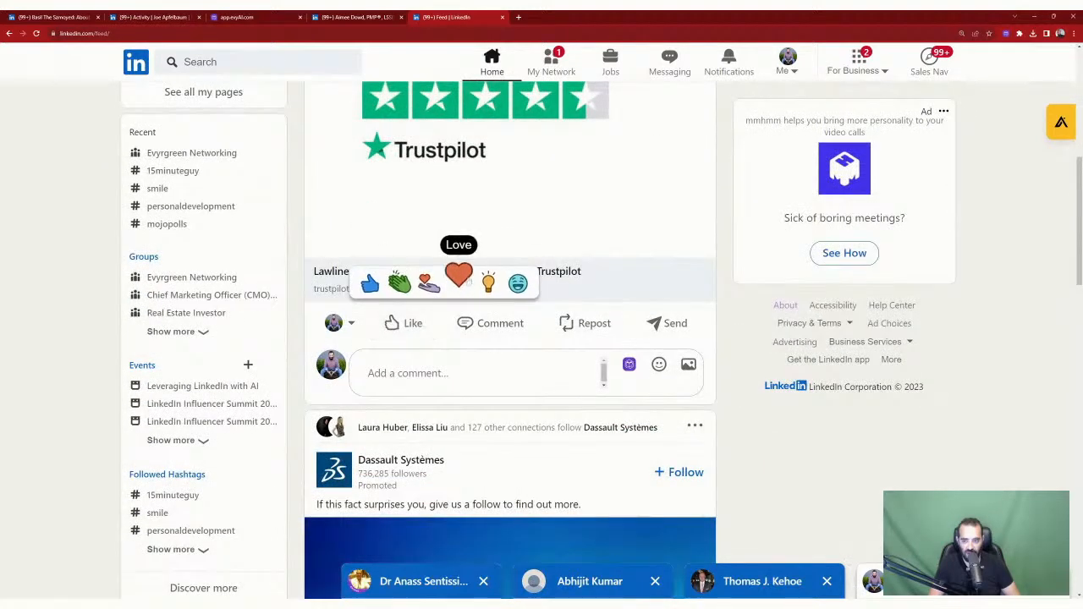
click(457, 275)
Step: As the dog's page, react Celebrate and comment 'WOOF, well done' tagging the author
click(337, 347)
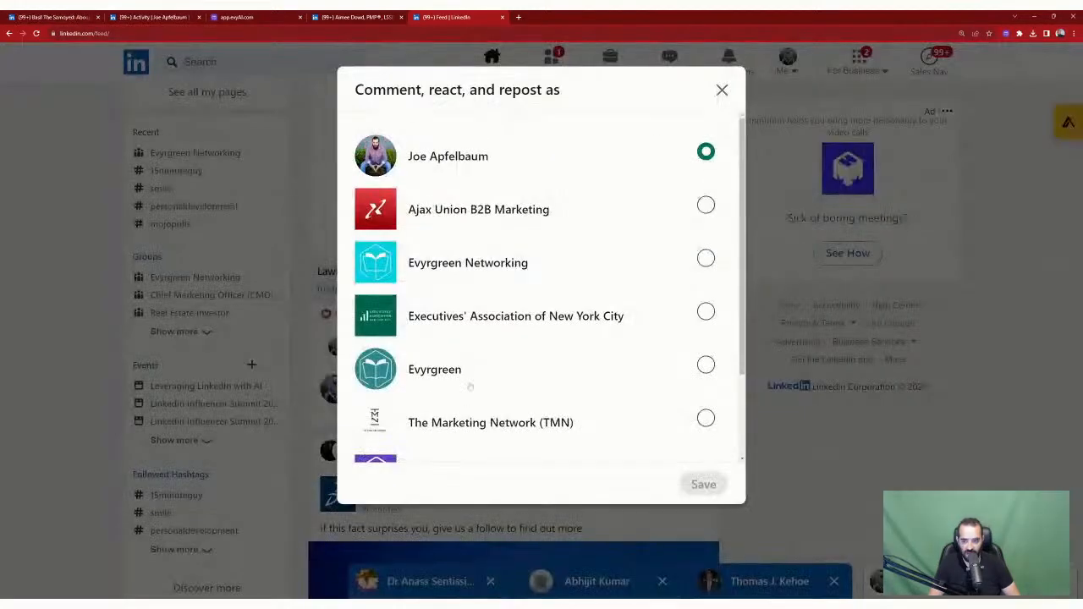
scroll(468, 385, down, 2)
click(448, 423)
click(715, 485)
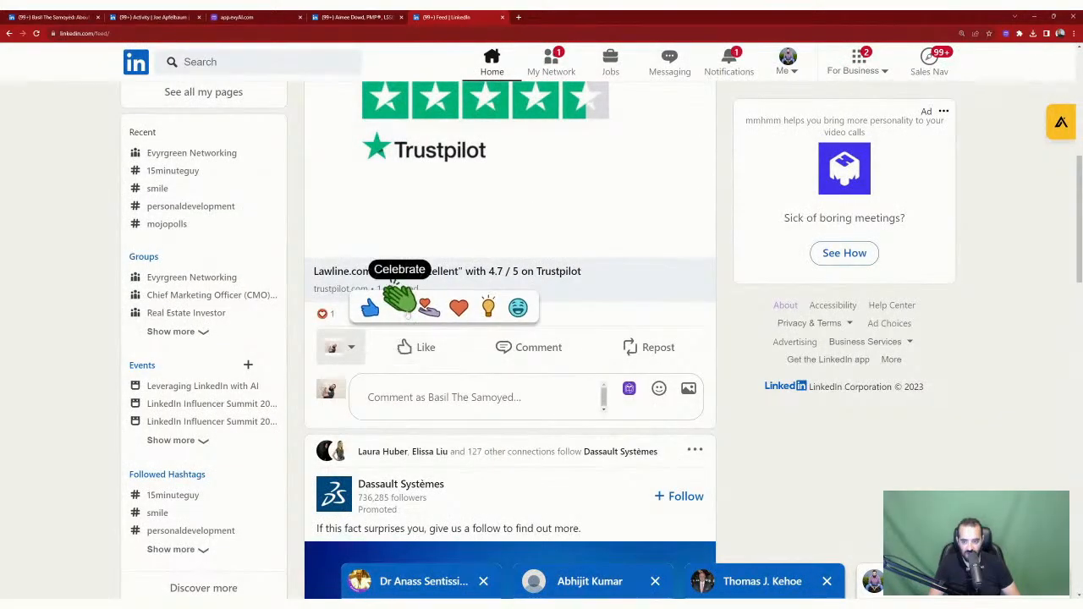
click(399, 304)
text(WOOF)
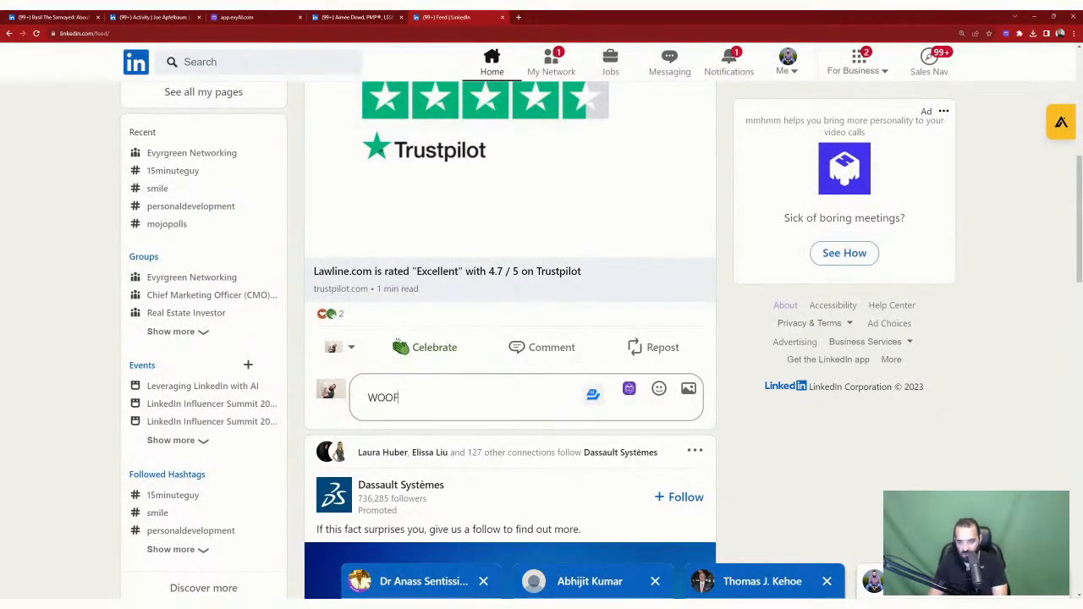
text(, well done @davi)
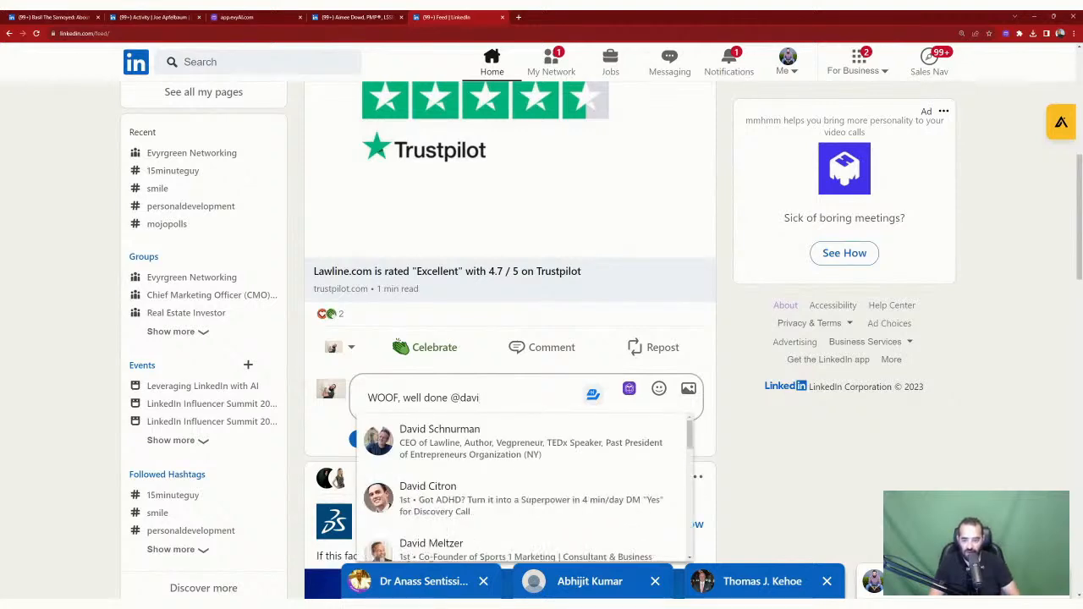
click(423, 447)
click(365, 438)
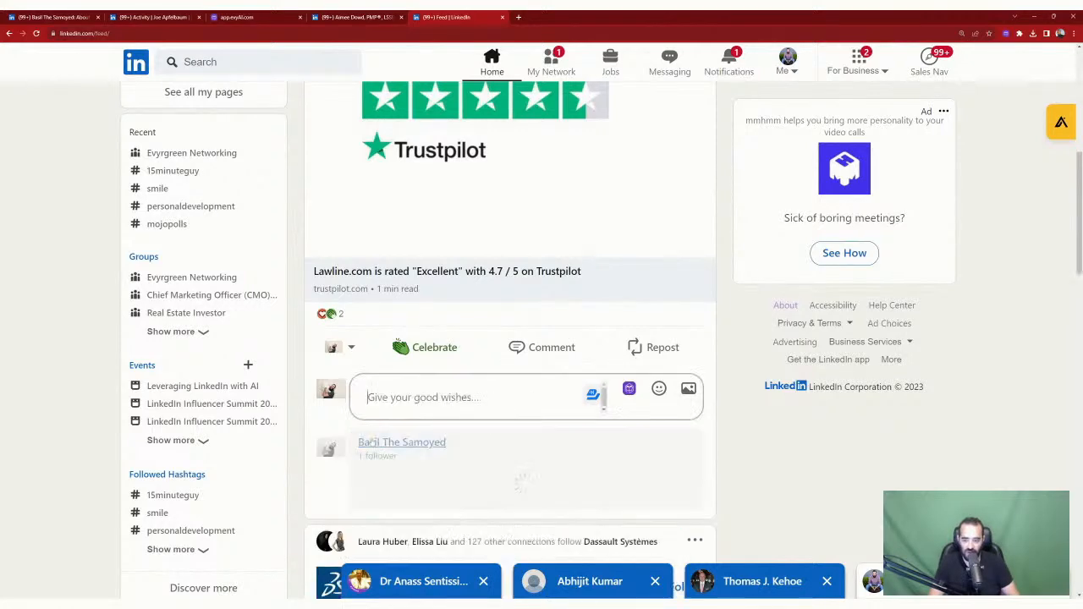
Step: Return to Notifications, browse them, then switch to the evyAI tab
scroll(573, 353, up, 5)
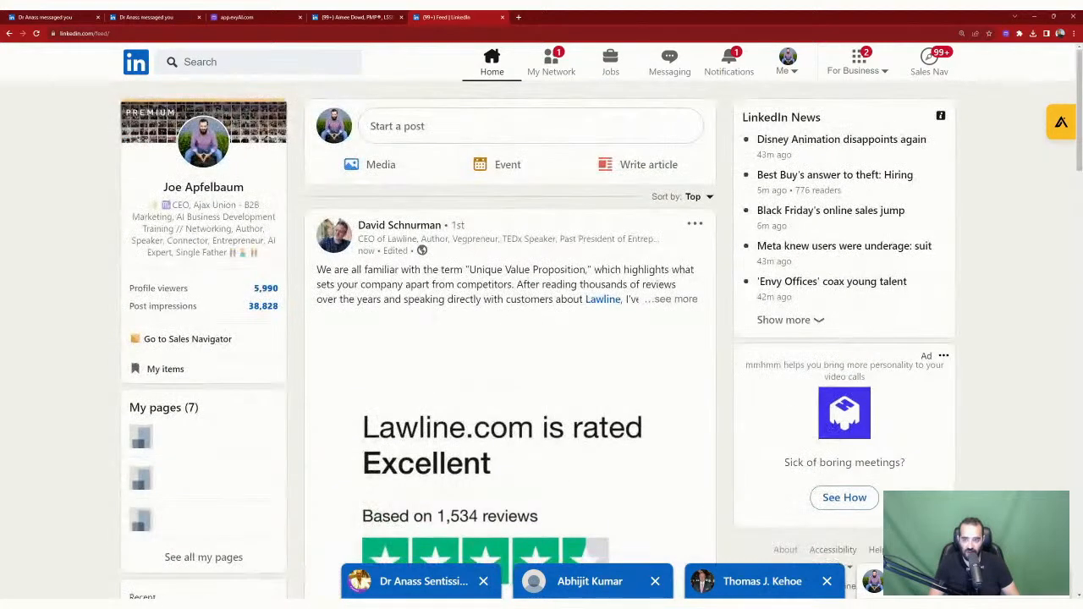
scroll(508, 339, down, 5)
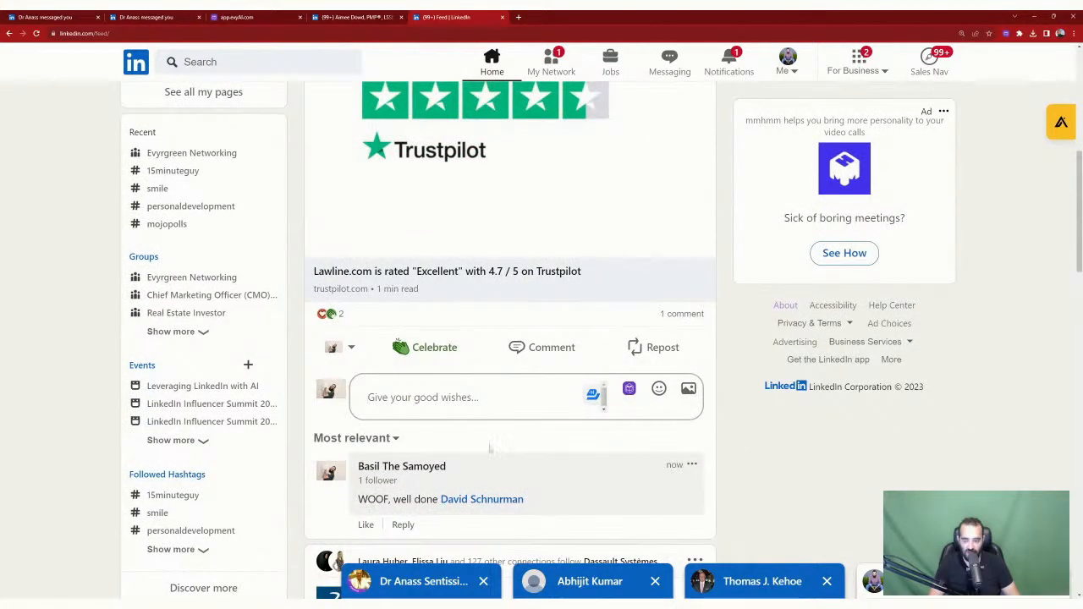
scroll(496, 449, up, 5)
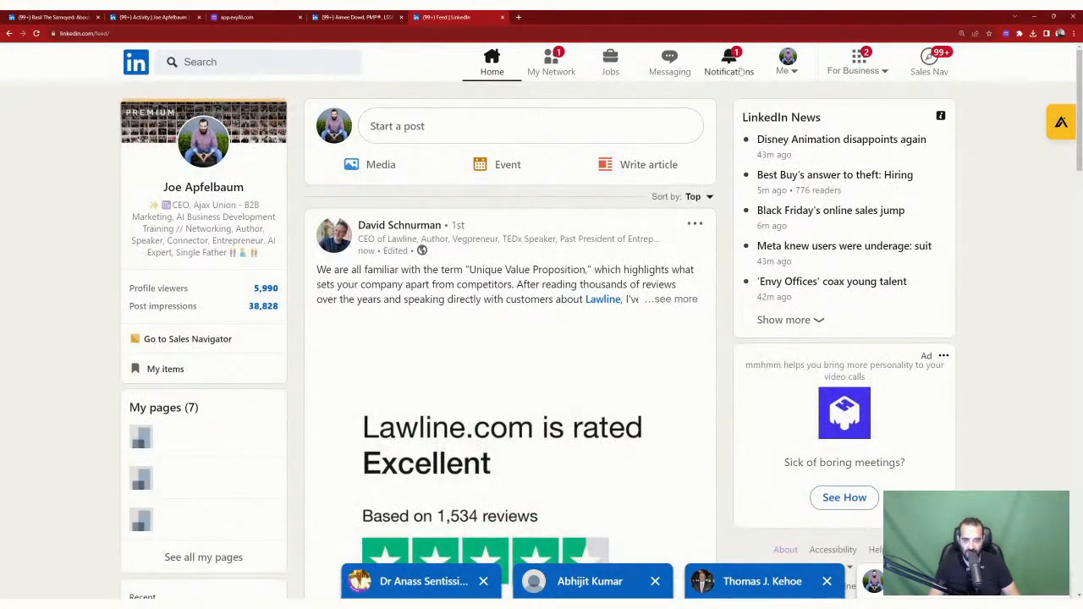
click(733, 66)
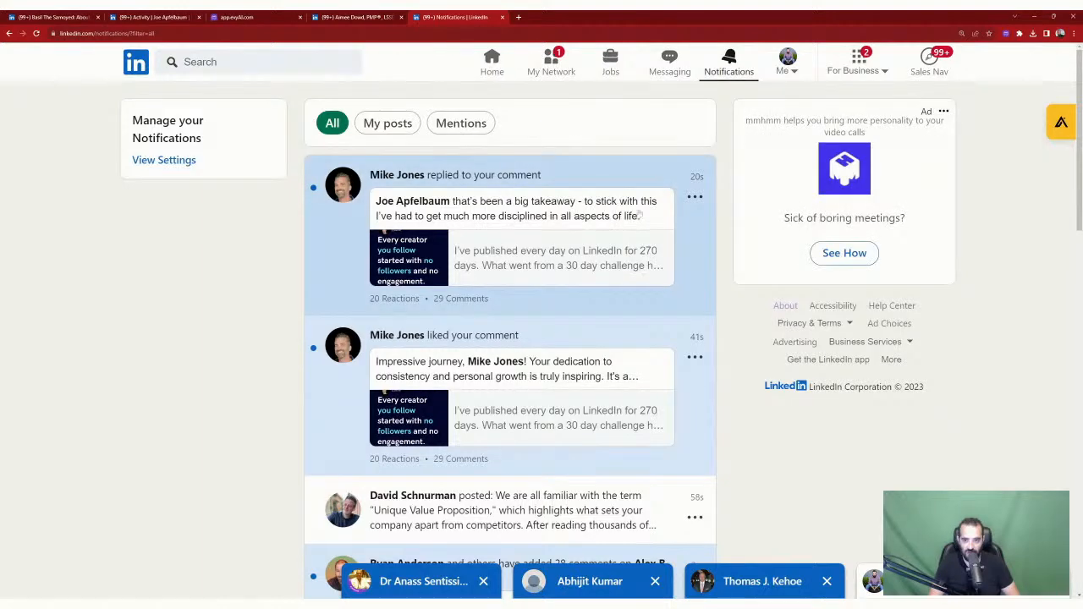
scroll(639, 215, down, 2)
scroll(403, 250, up, 2)
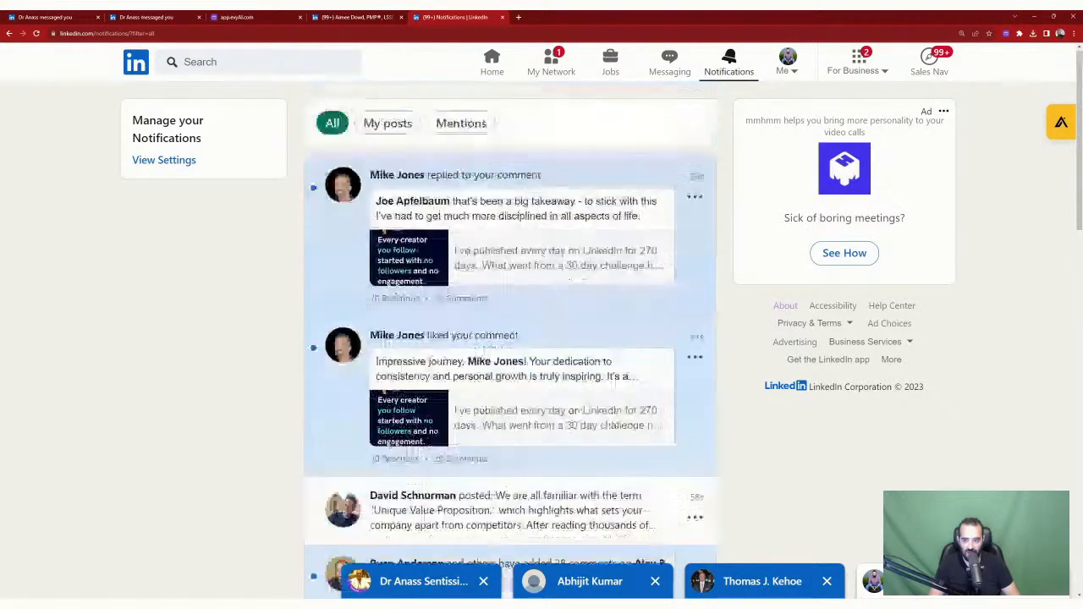
scroll(499, 258, down, 7)
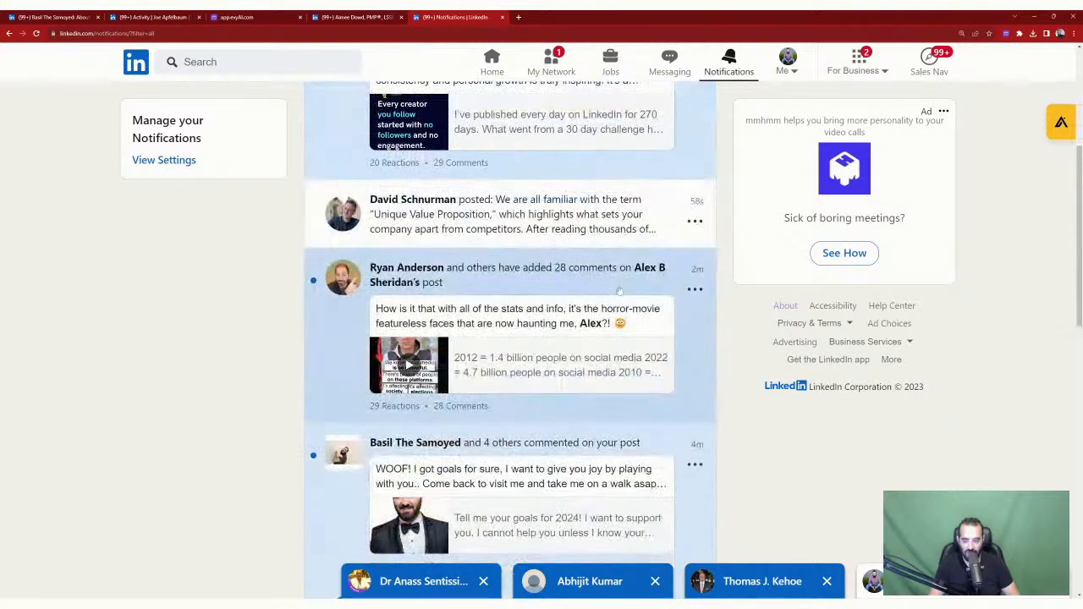
scroll(611, 283, up, 3)
scroll(611, 283, up, 3)
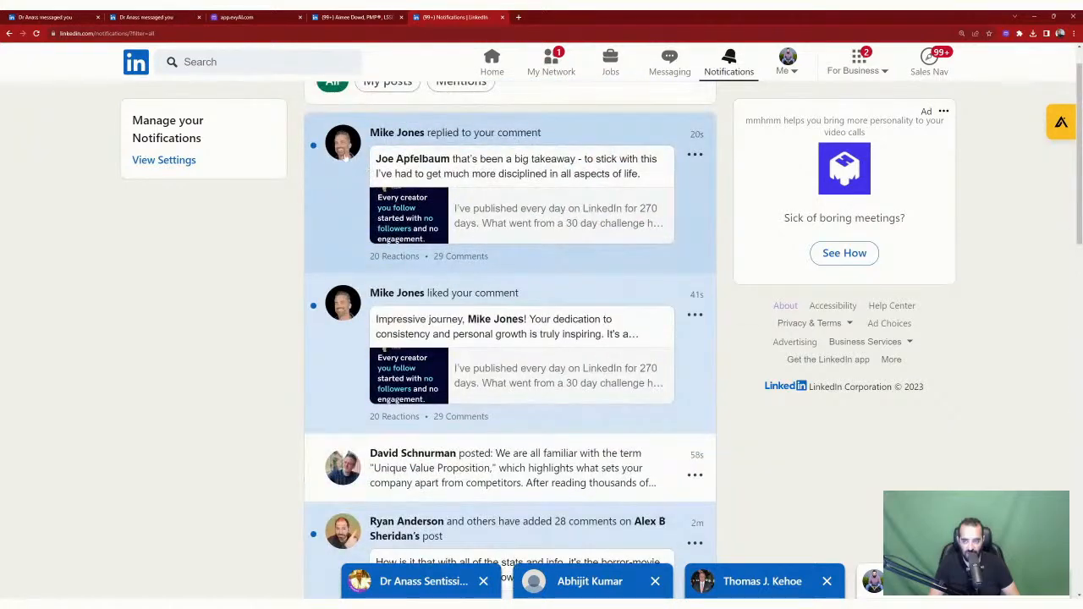
scroll(674, 221, up, 1)
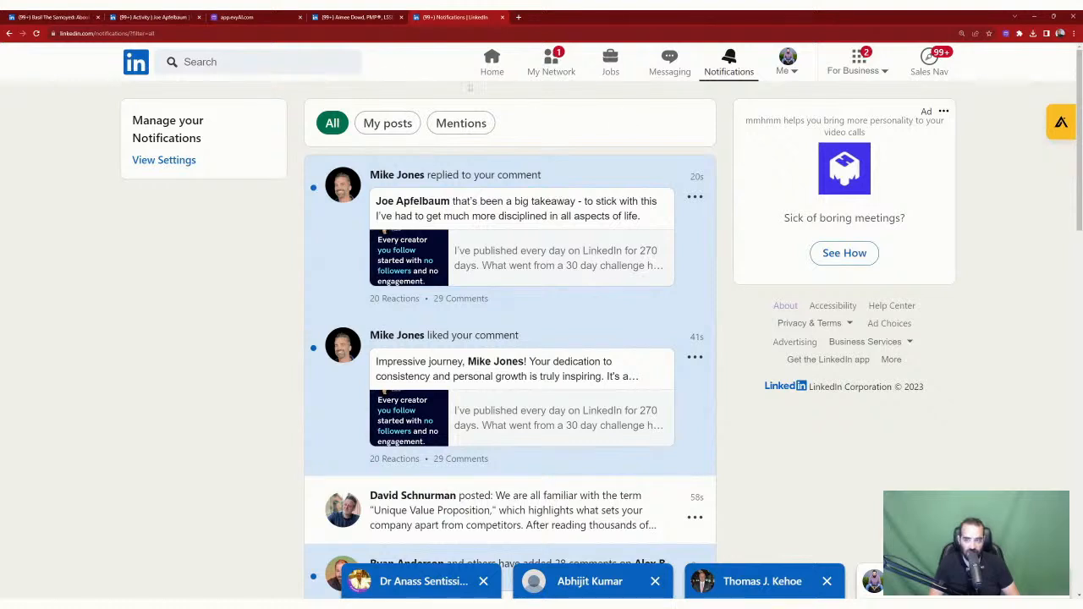
click(246, 17)
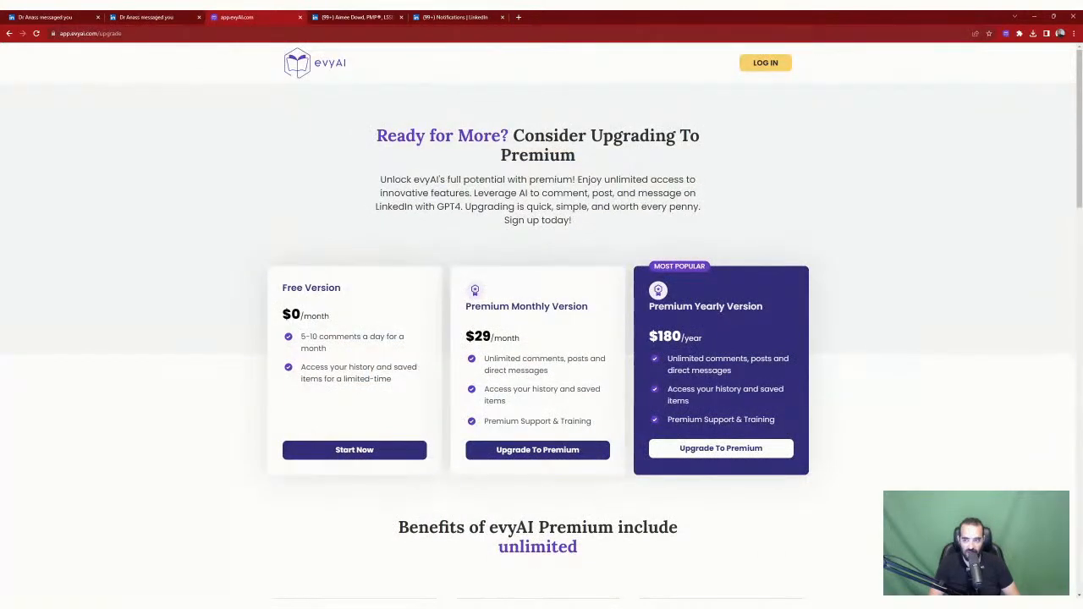
Step: Log in to evyAI from the upgrade page to reach the Home dashboard
click(765, 64)
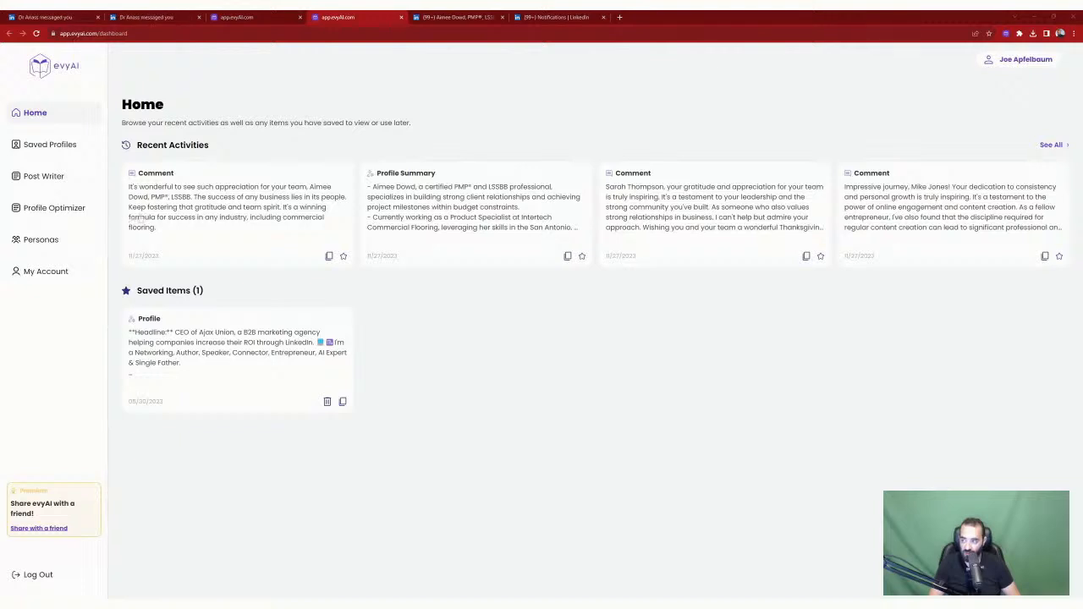
Step: Filter evyAI Saved Profiles to the Linkedin Trainer list
click(28, 149)
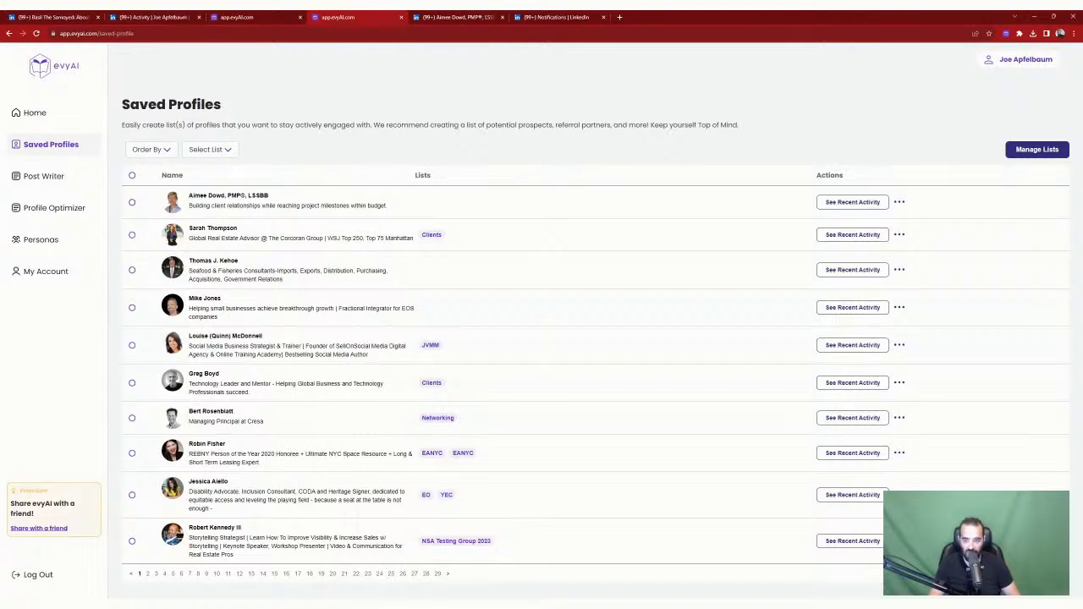
click(225, 154)
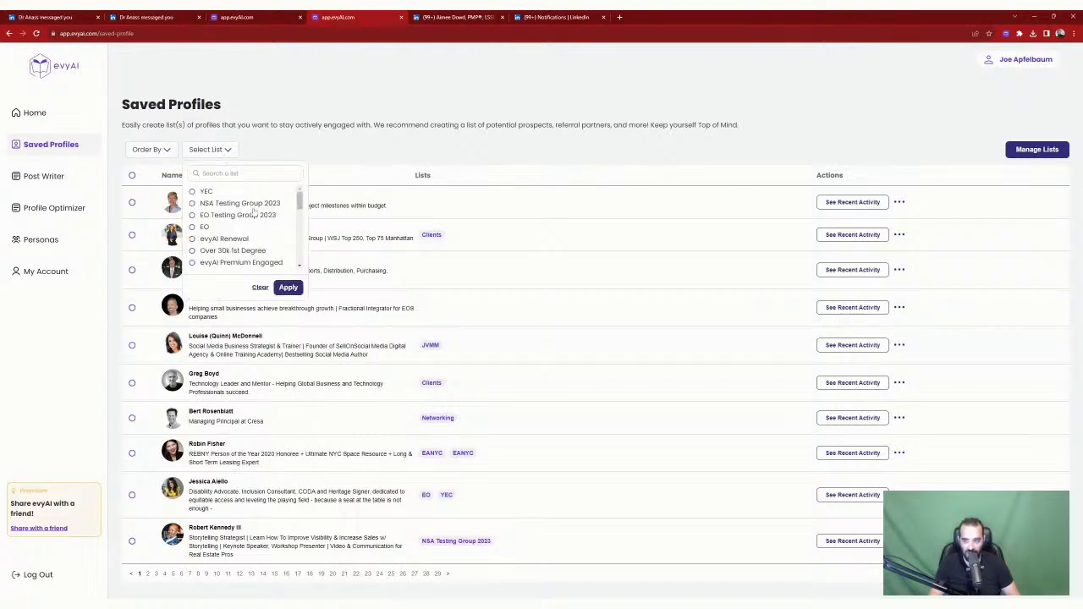
drag(301, 203, 308, 216)
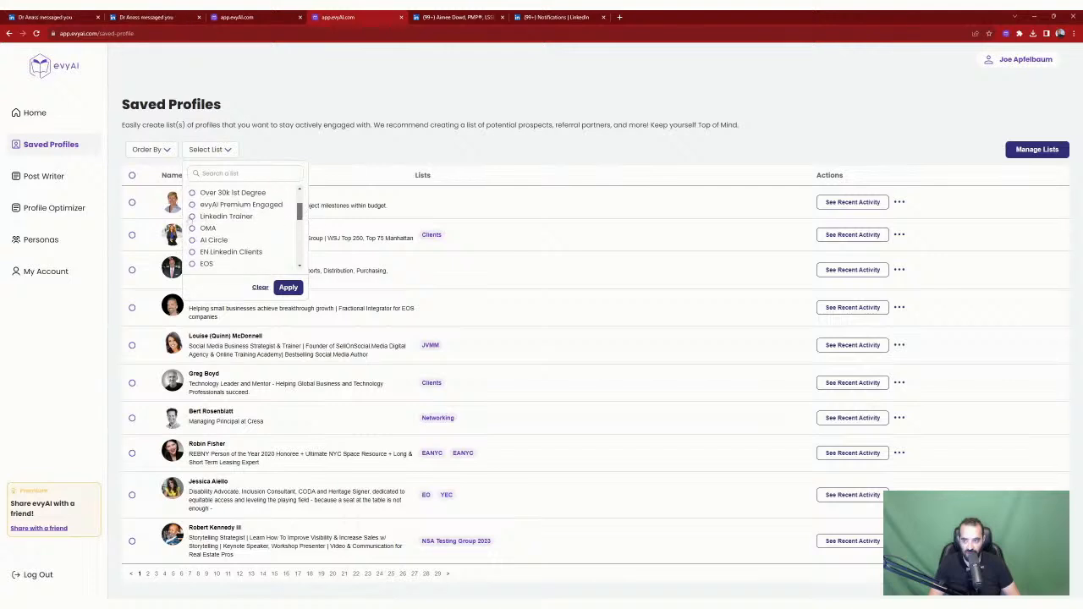
click(285, 288)
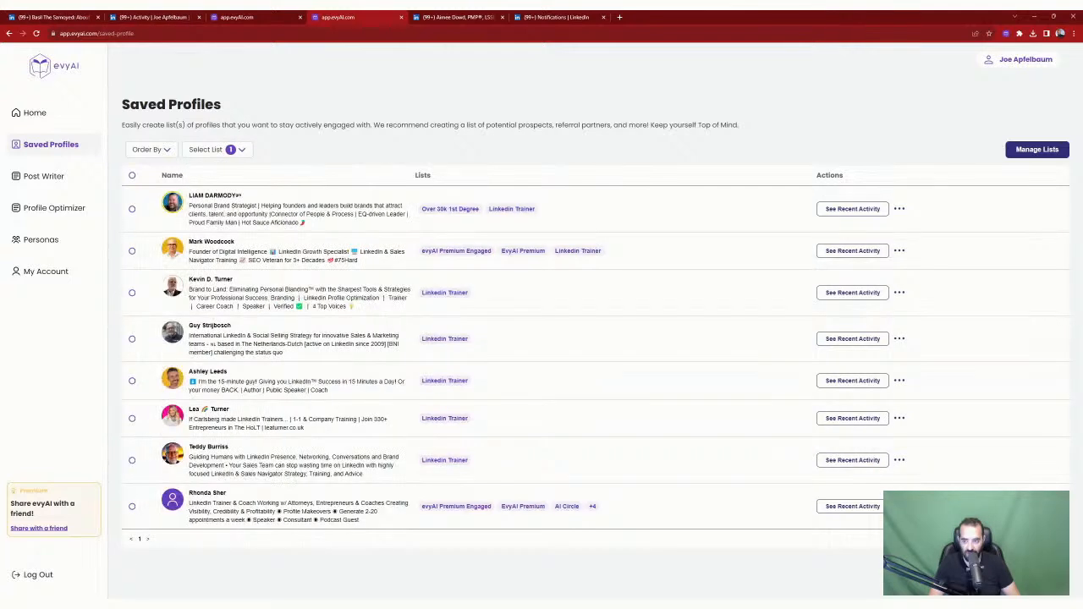
Step: Open all eight trainers' recent activity in tabs and switch to the first one
click(856, 214)
click(852, 254)
click(850, 297)
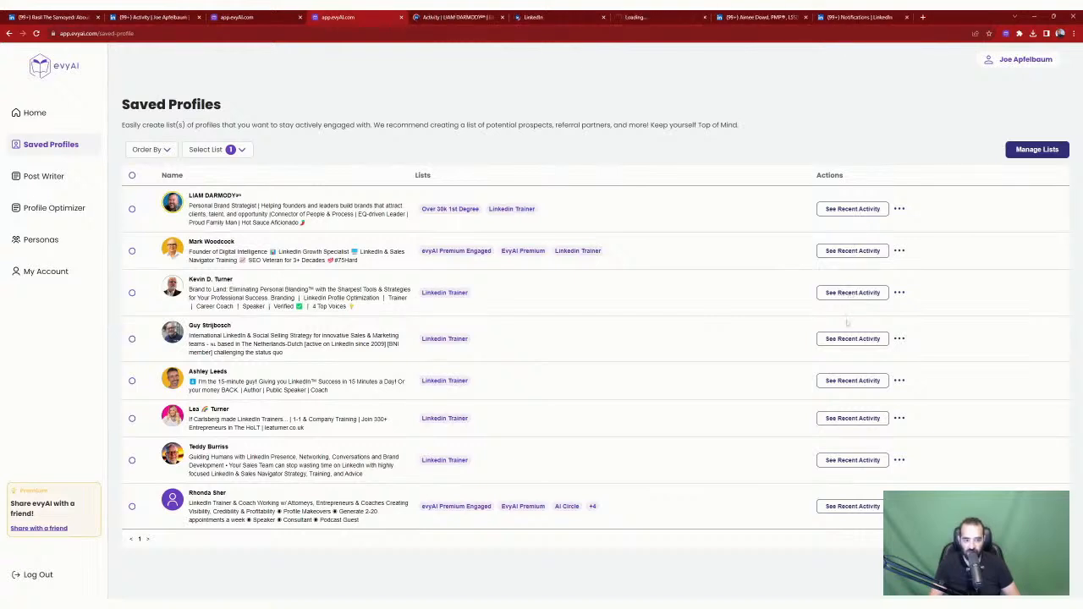
click(848, 340)
ctrl+click(847, 386)
ctrl+click(857, 422)
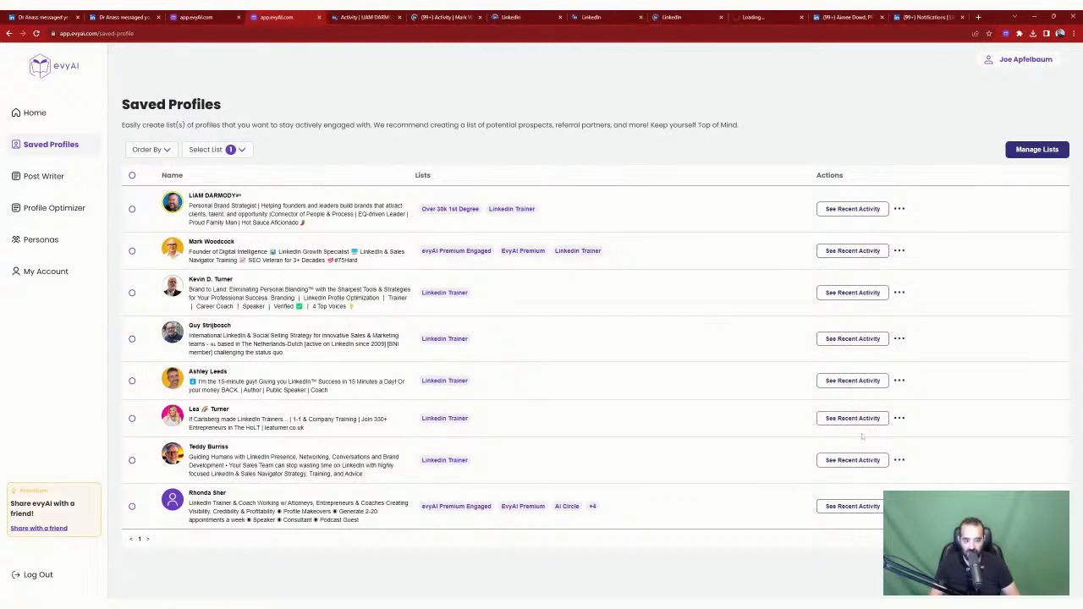
ctrl+click(862, 463)
ctrl+click(867, 504)
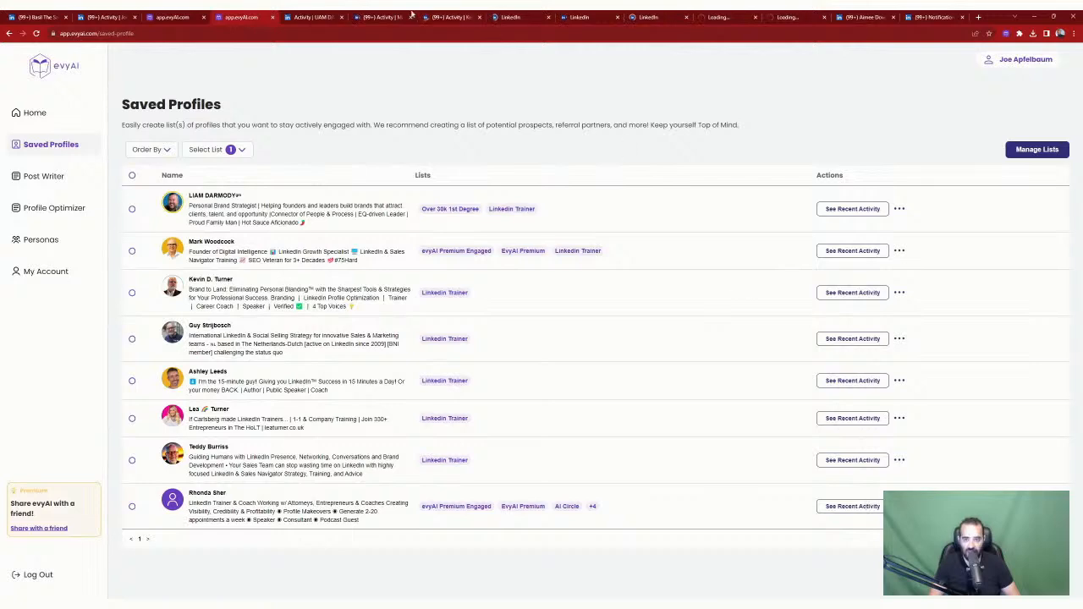
click(312, 17)
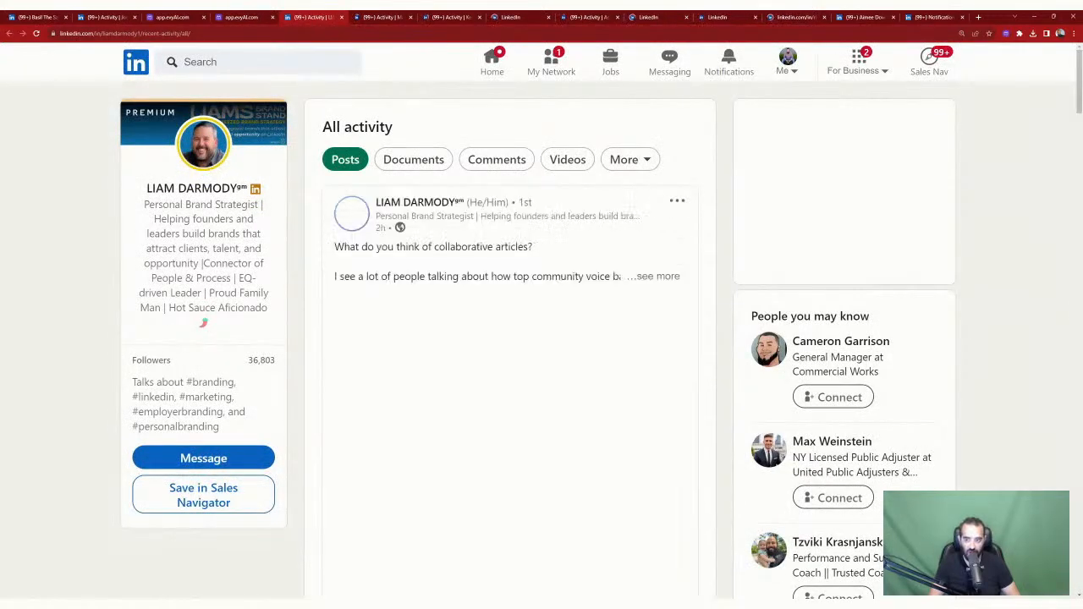
Step: Like the trainer's collaborative writing post
scroll(488, 185, down, 3)
scroll(489, 185, down, 2)
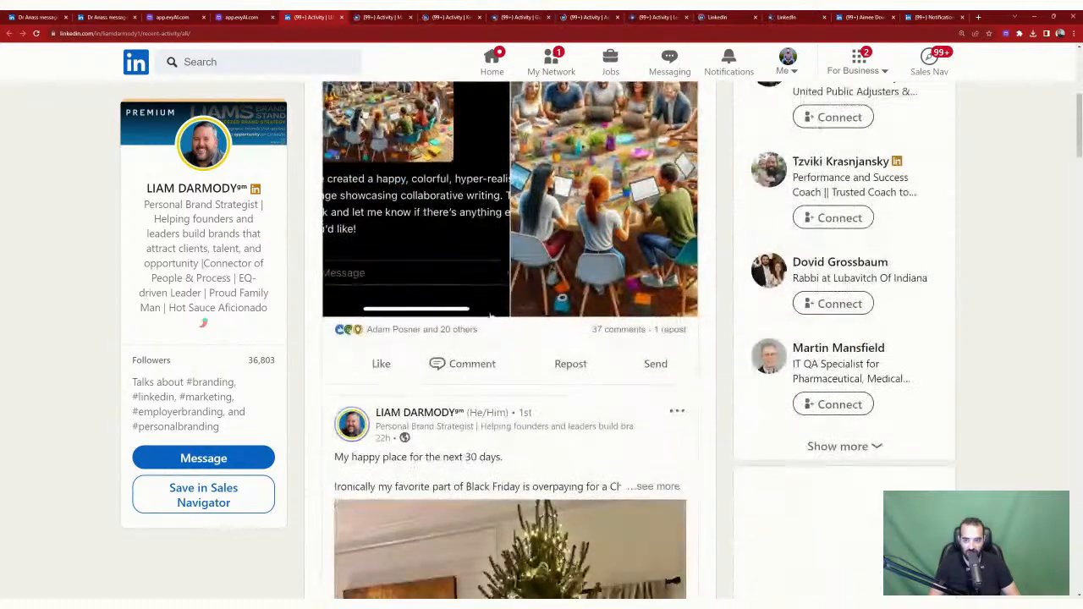
click(374, 365)
scroll(513, 358, up, 5)
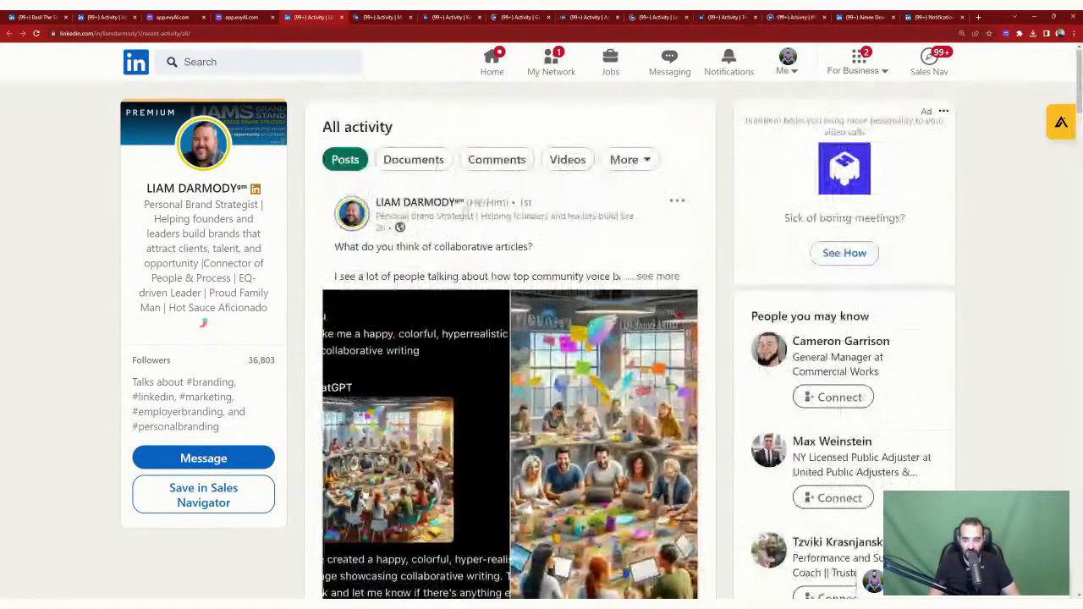
scroll(514, 190, down, 5)
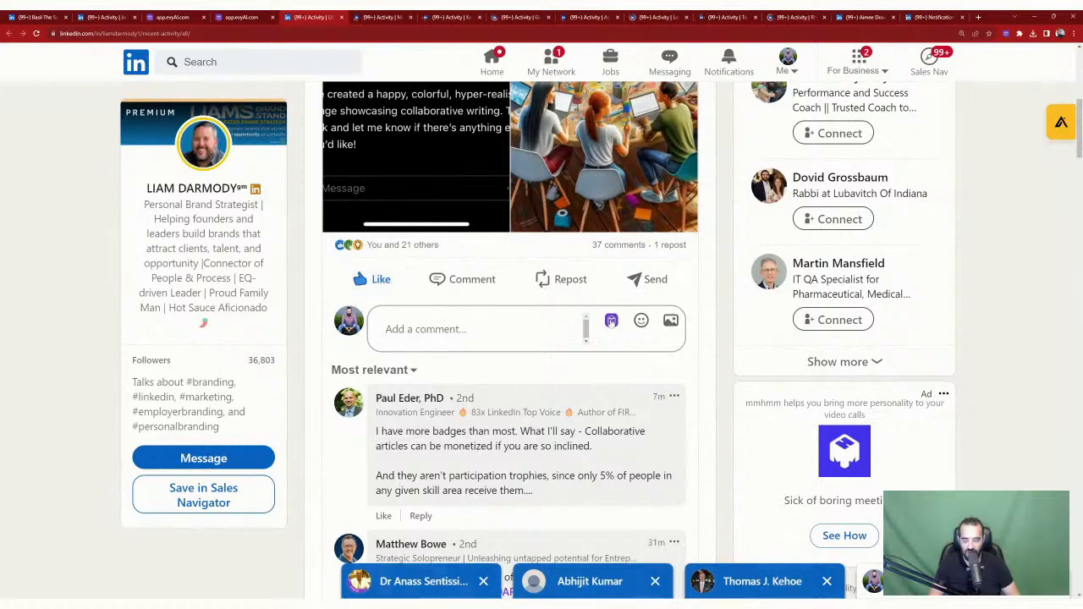
click(606, 321)
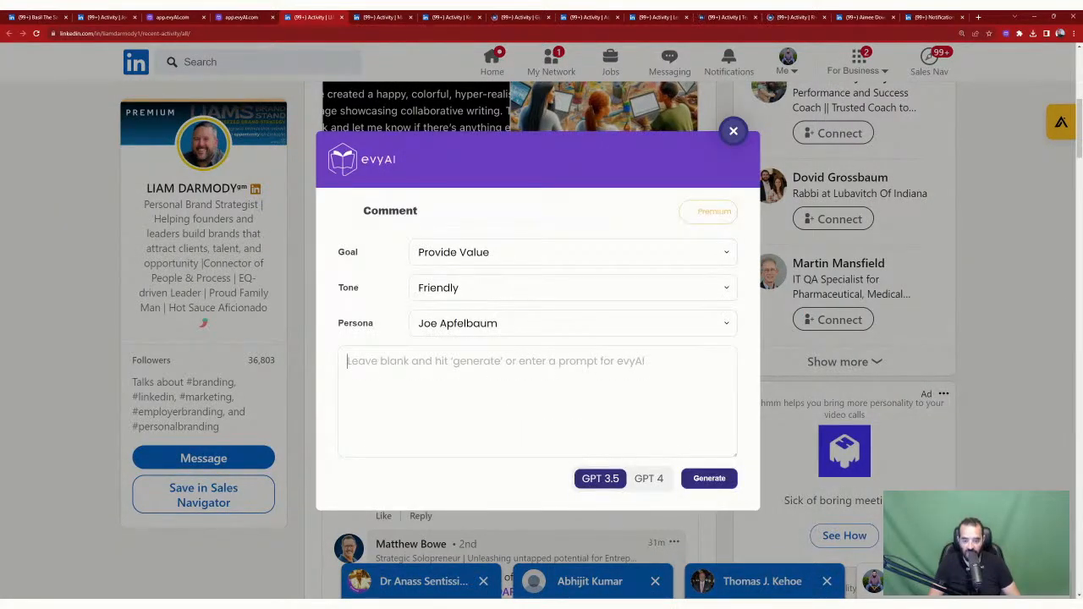
click(649, 477)
click(703, 479)
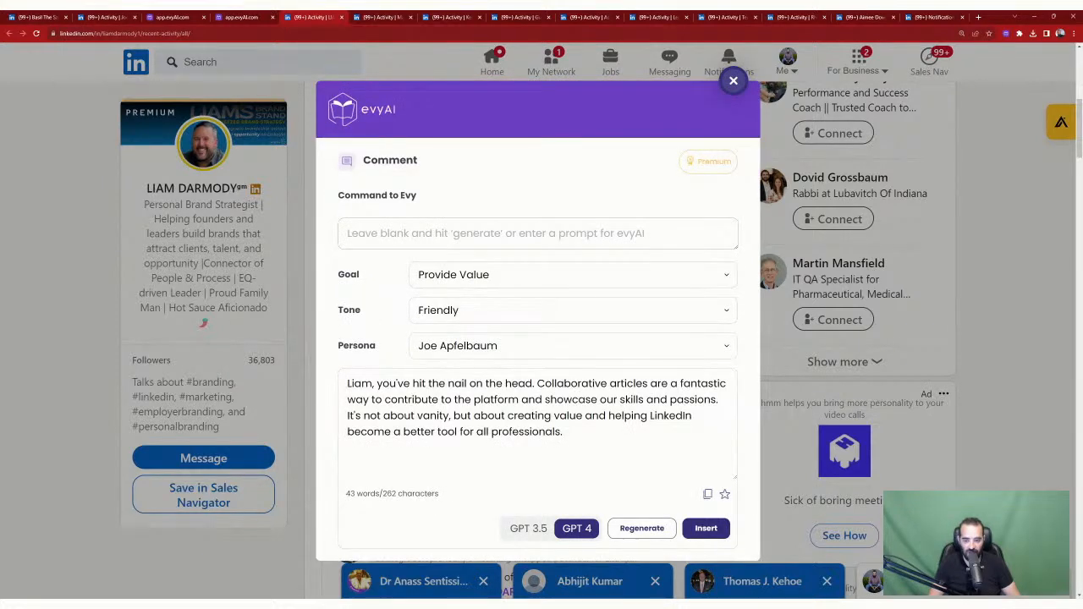
click(705, 528)
text(G)
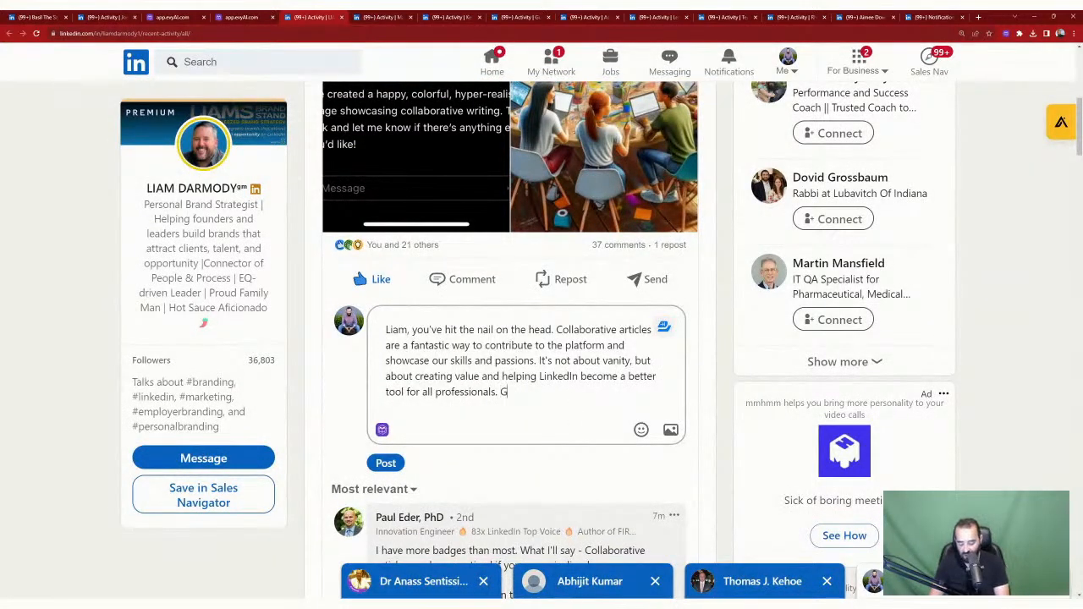
text(lad I got my badge...)
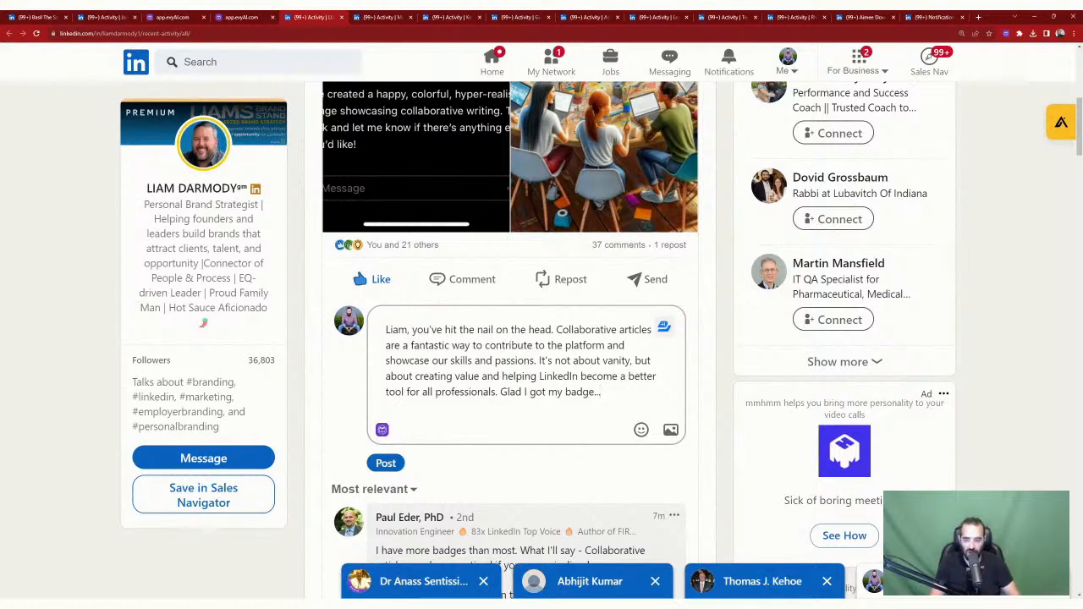
text(@)
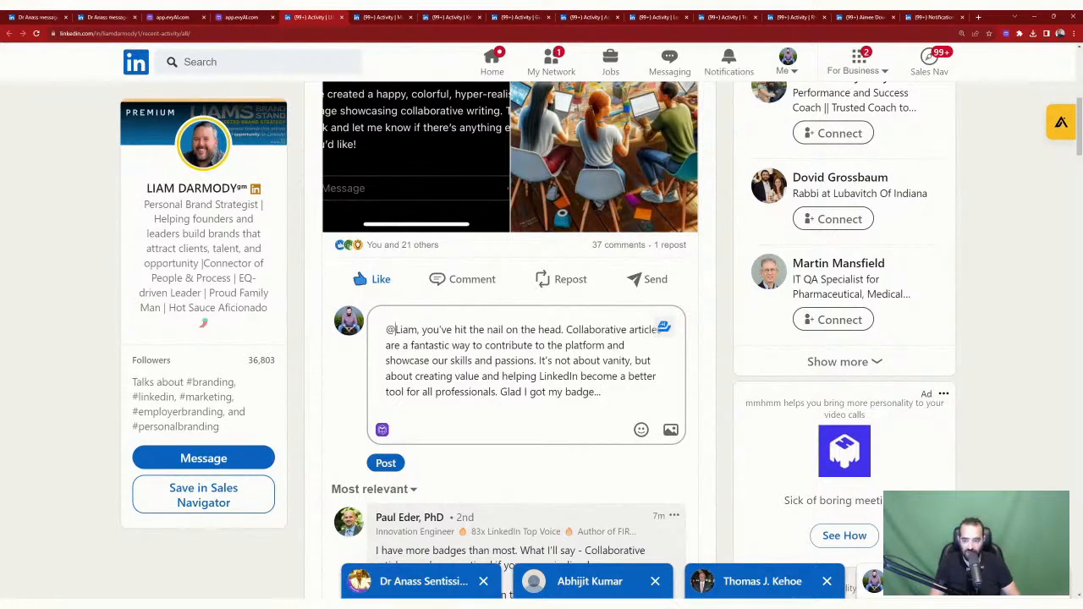
click(439, 384)
click(386, 479)
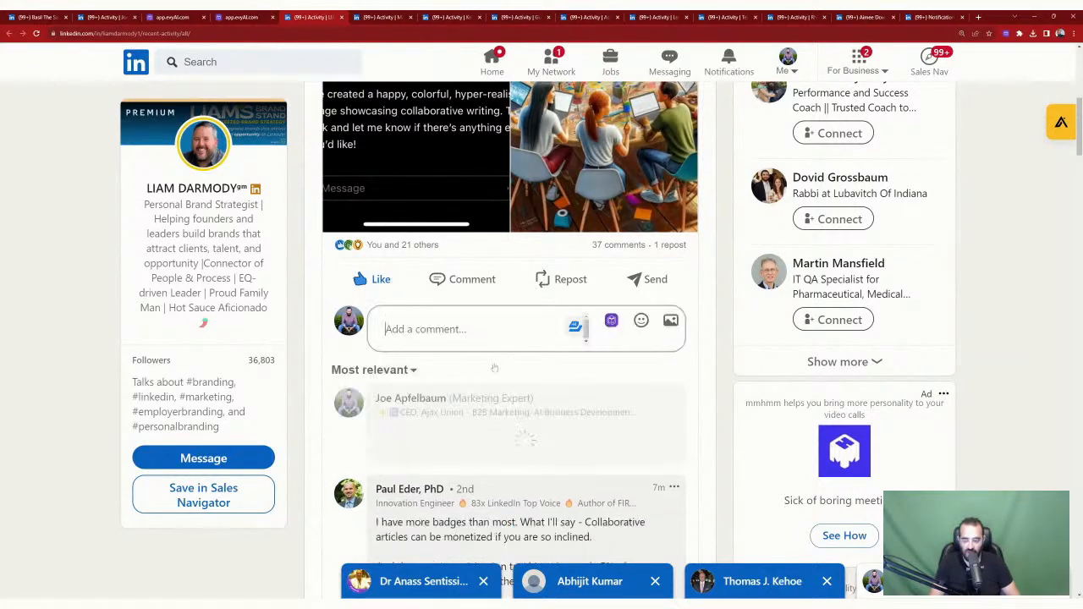
scroll(511, 339, down, 2)
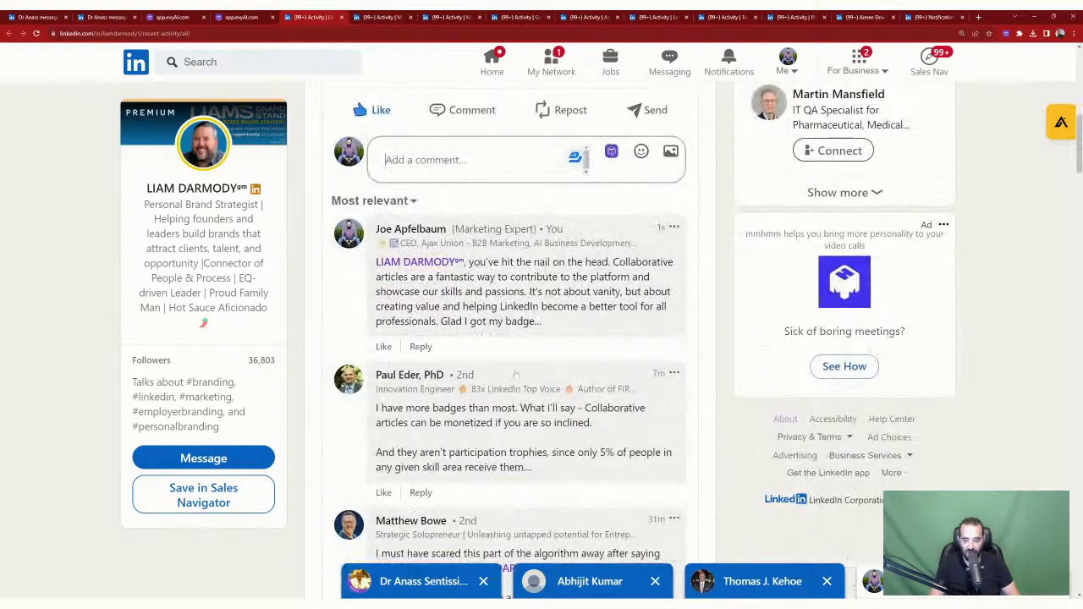
scroll(511, 339, up, 6)
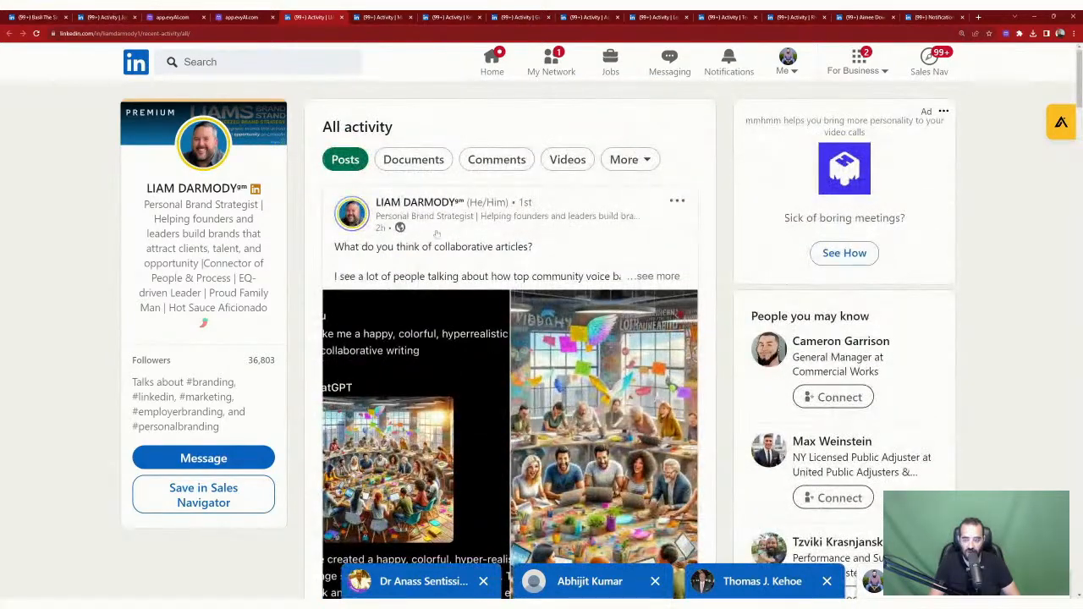
Step: Close three activity tabs to move through the next contacts' feeds
click(342, 18)
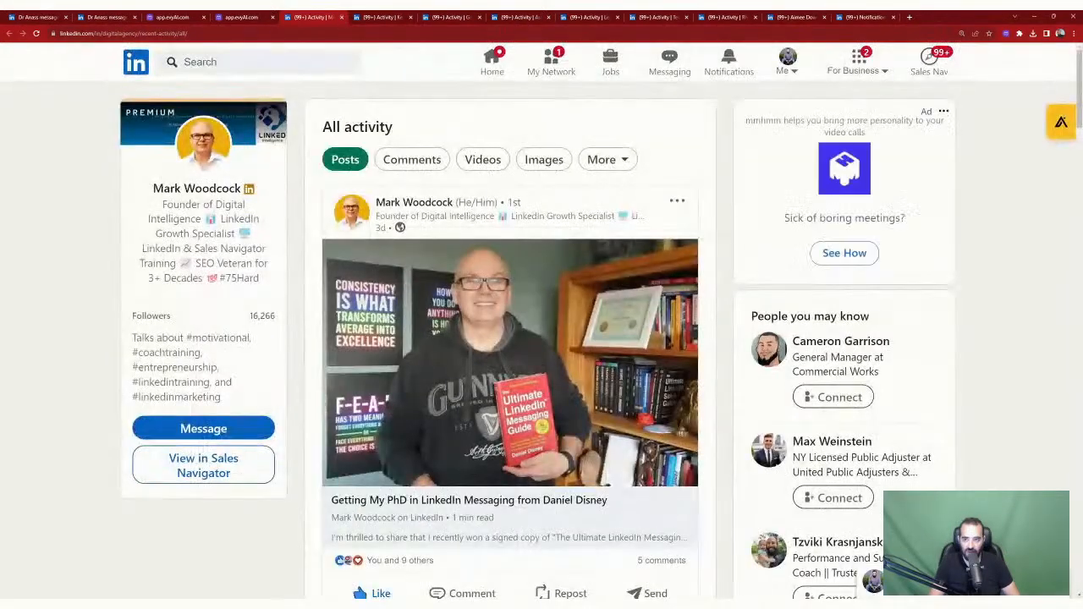
scroll(479, 231, down, 5)
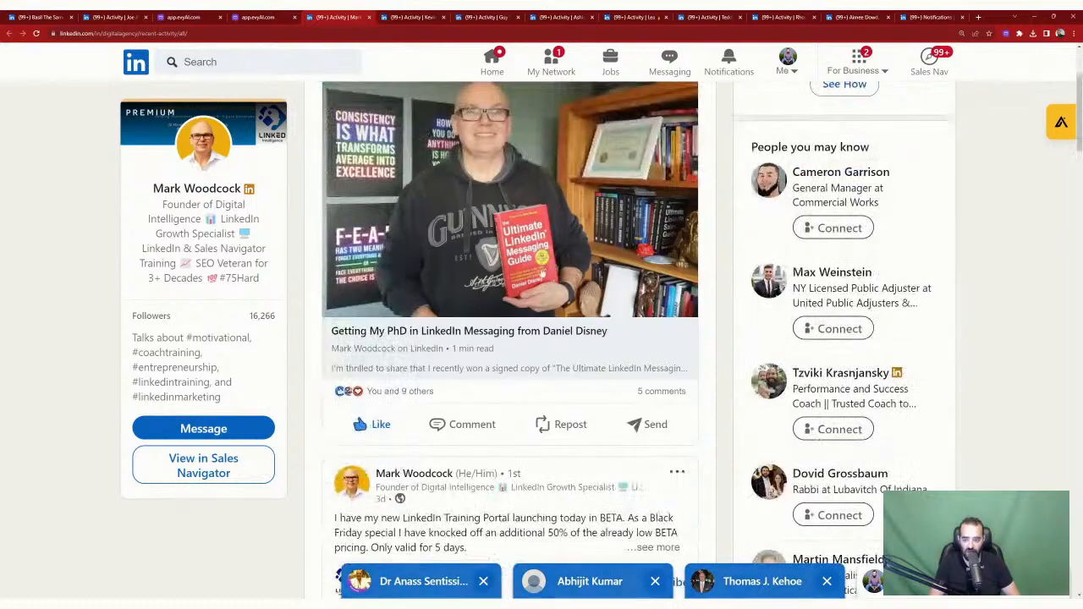
scroll(385, 241, up, 5)
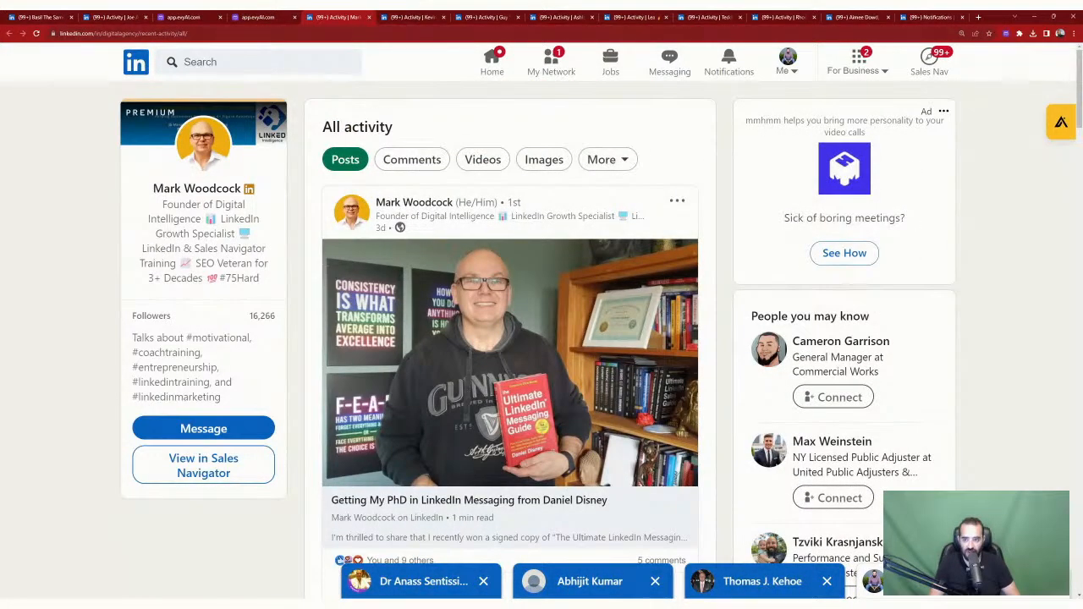
click(369, 18)
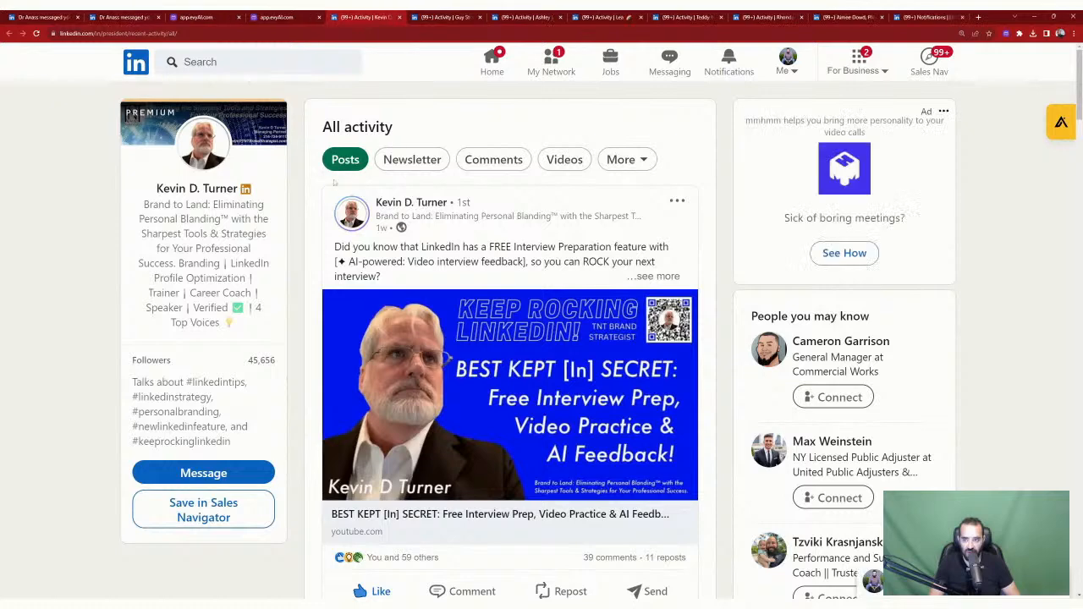
scroll(567, 227, down, 2)
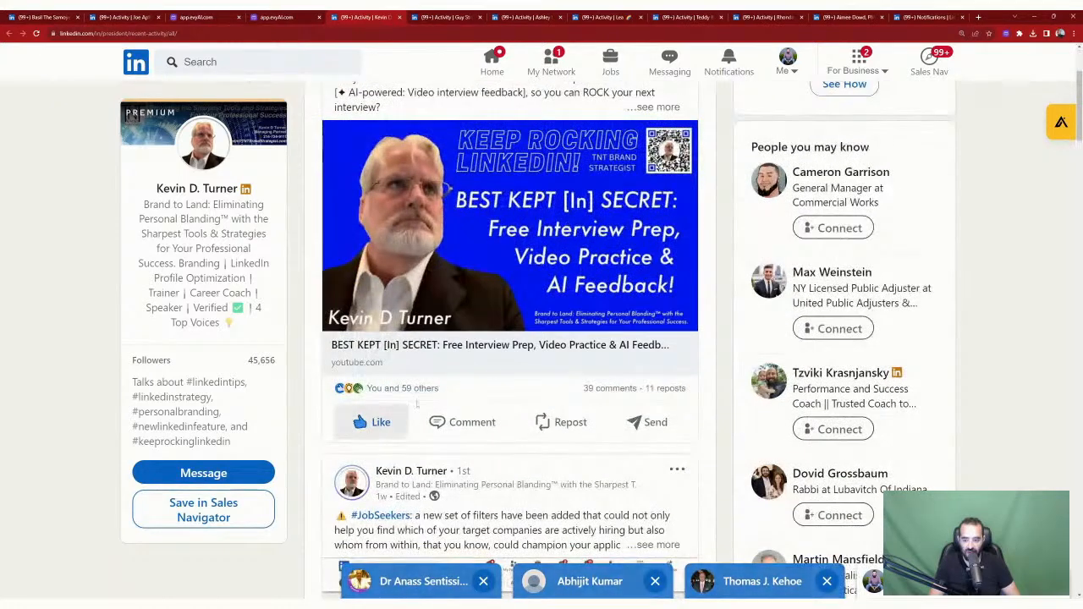
scroll(566, 227, up, 2)
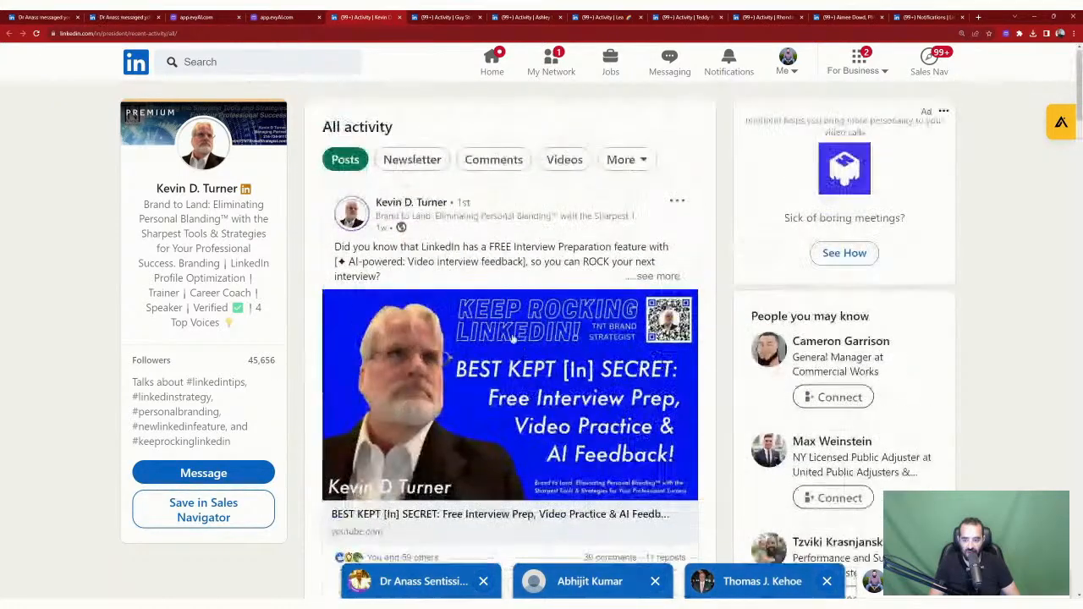
click(399, 17)
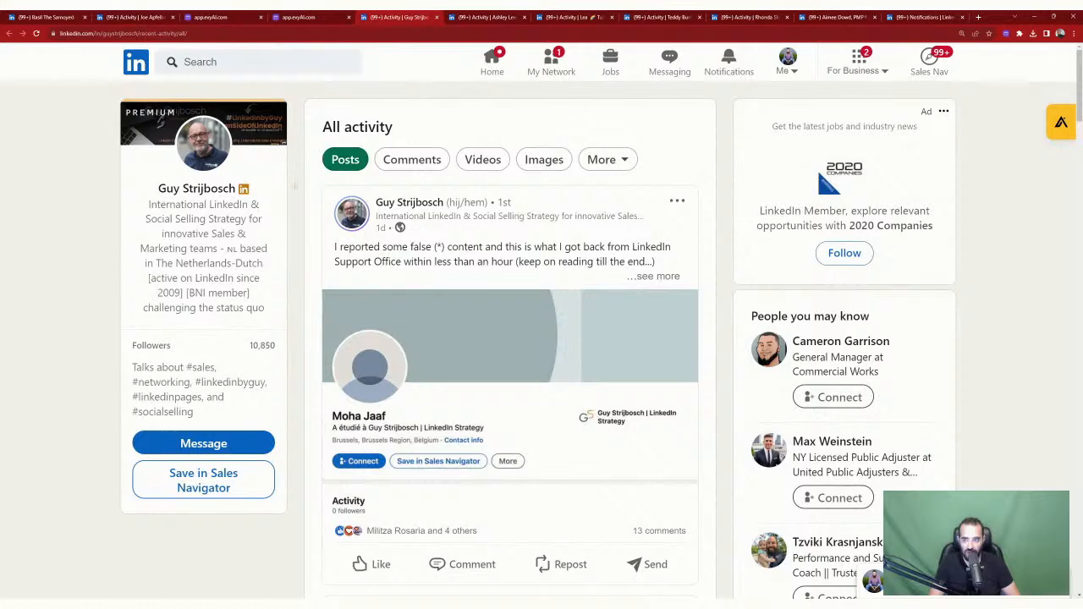
scroll(435, 241, down, 3)
scroll(439, 246, up, 3)
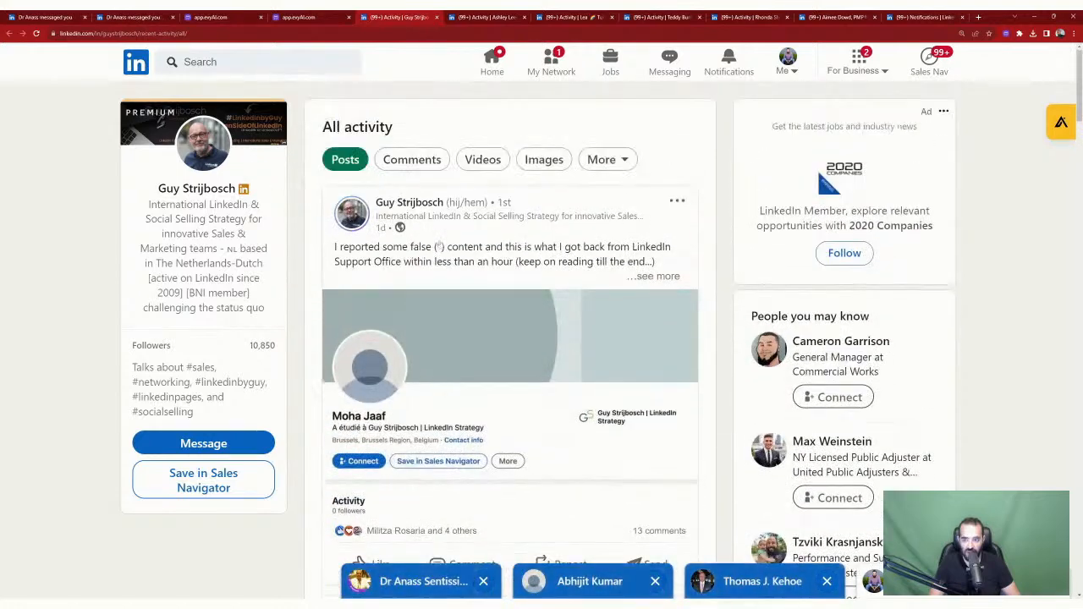
Step: React with Love to the post about reporting false content
scroll(439, 246, down, 3)
mouse_move(373, 352)
click(411, 311)
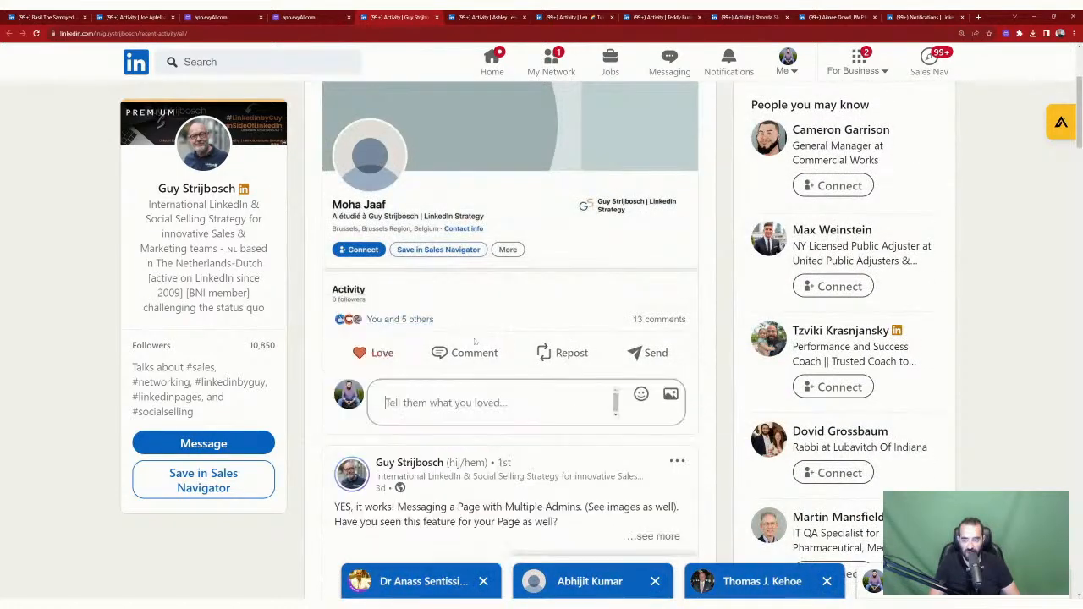
click(613, 395)
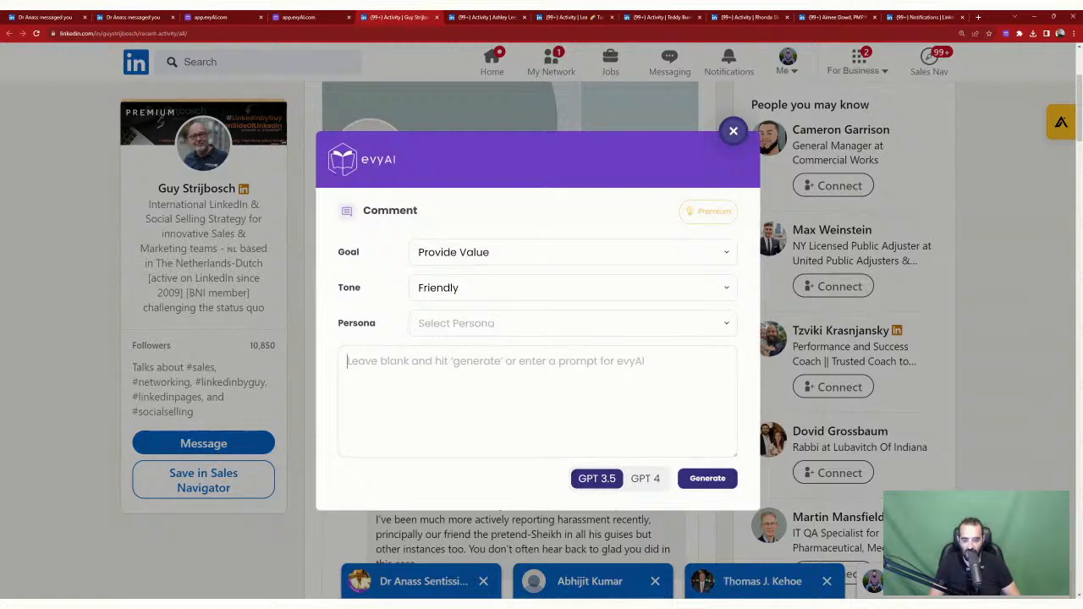
click(645, 479)
click(706, 478)
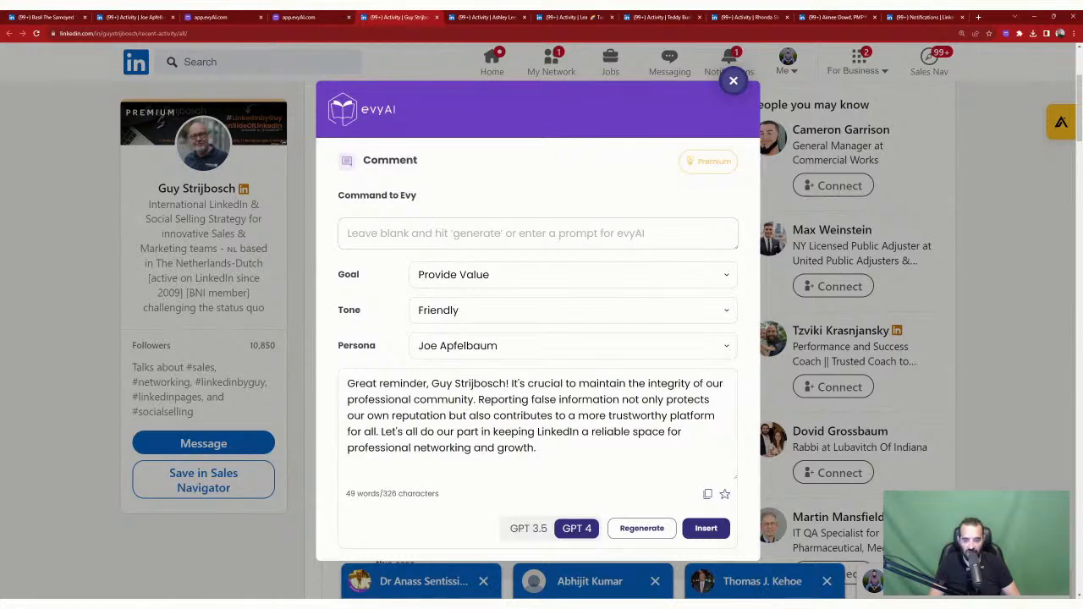
click(706, 528)
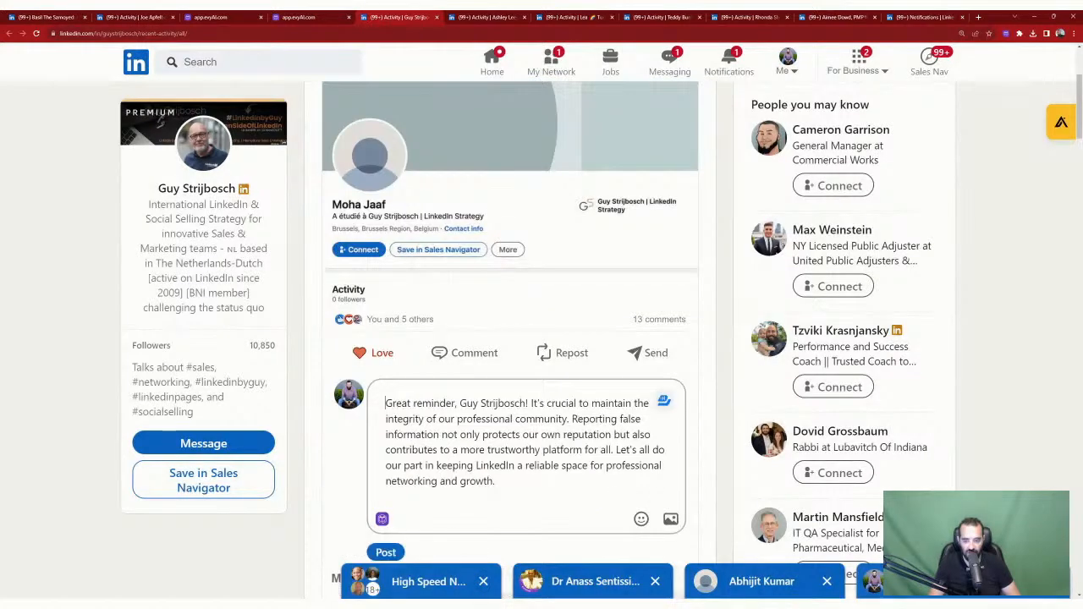
text(@)
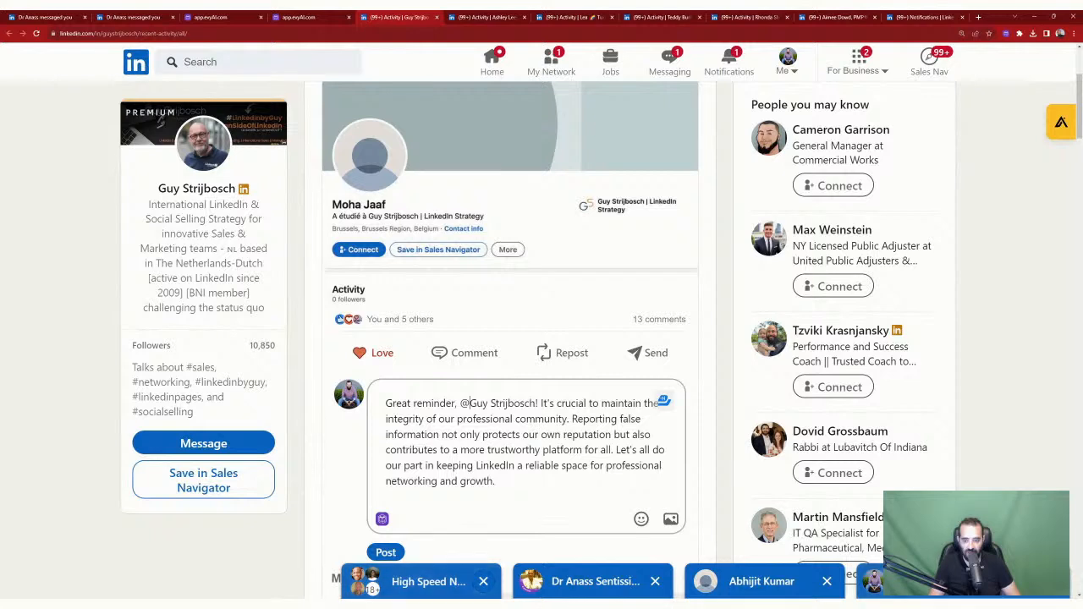
key(Return)
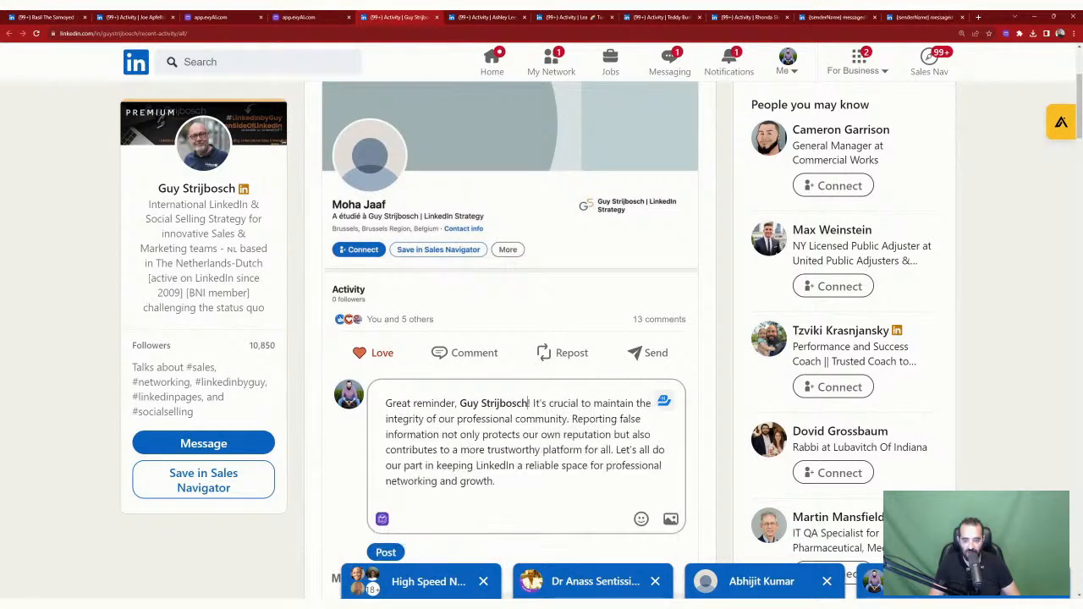
click(386, 553)
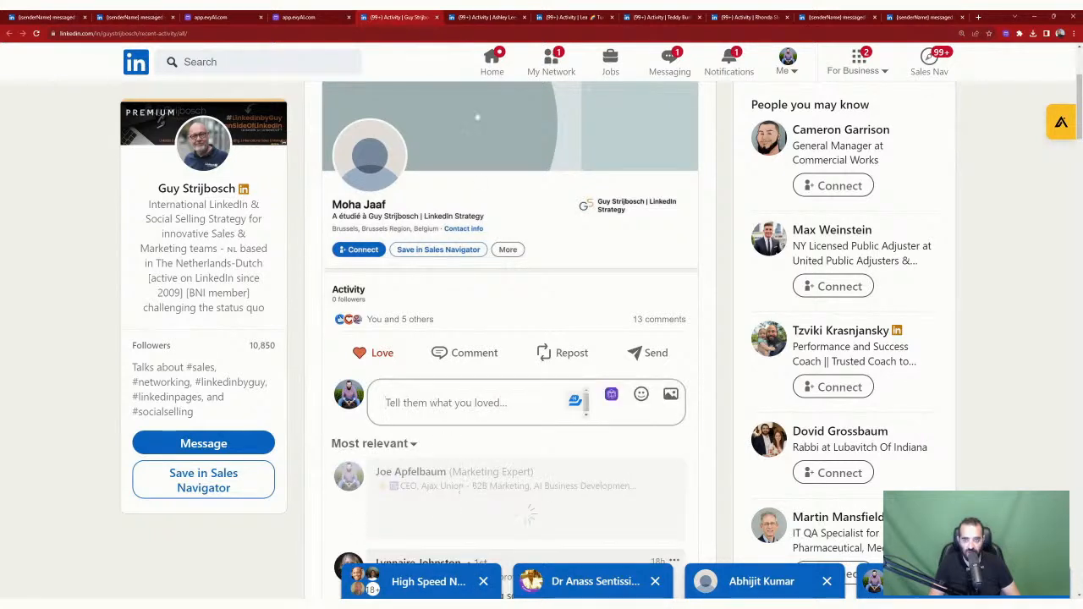
click(436, 16)
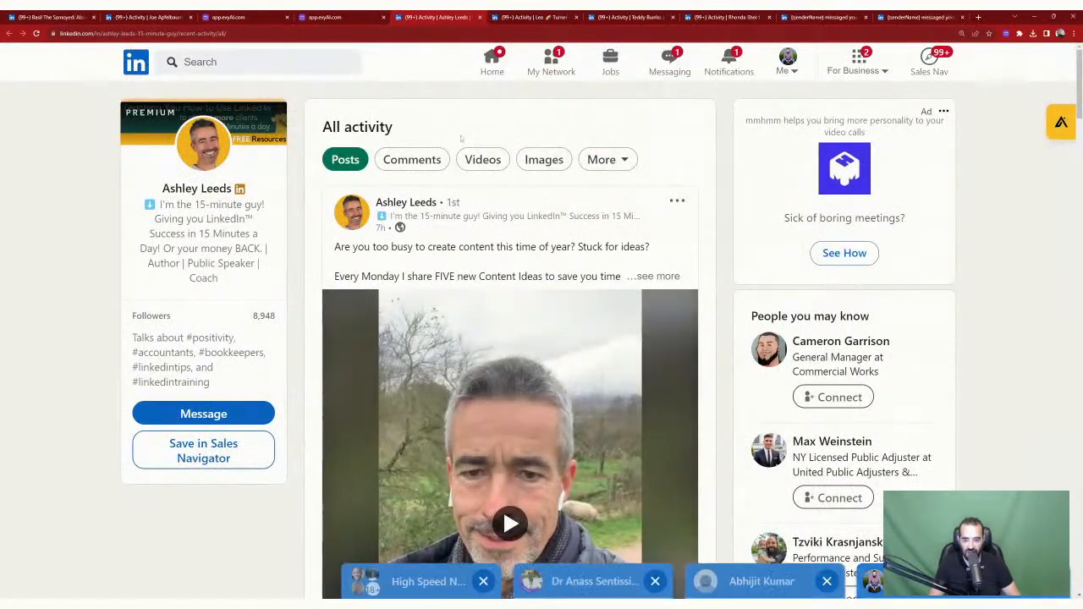
Step: Close the four remaining trainer activity tabs to return to evyAI's Saved Profiles
scroll(462, 140, down, 8)
scroll(462, 140, up, 8)
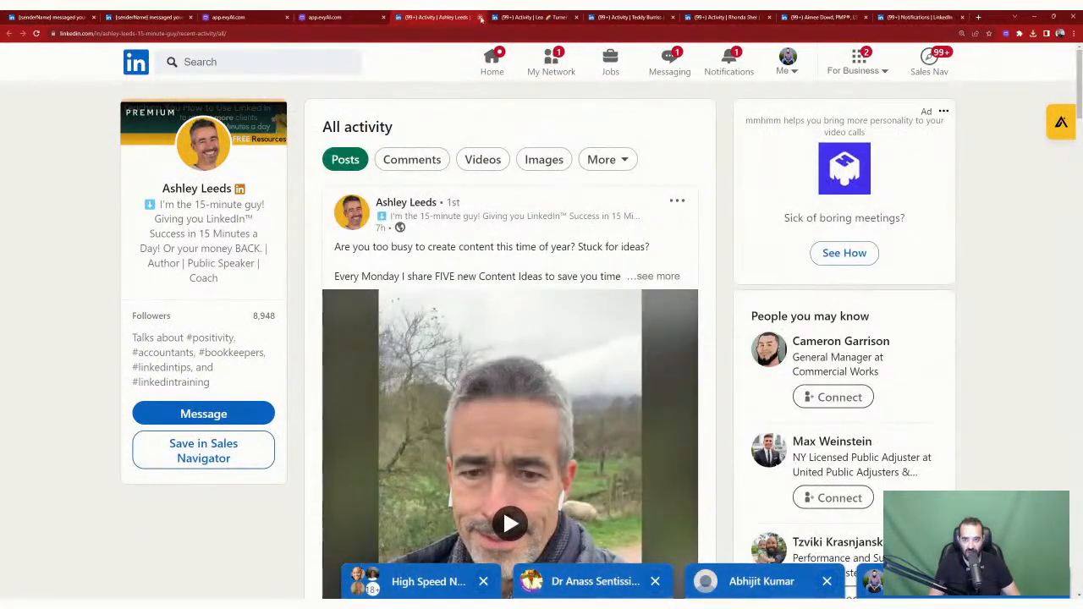
click(480, 17)
click(480, 18)
click(479, 18)
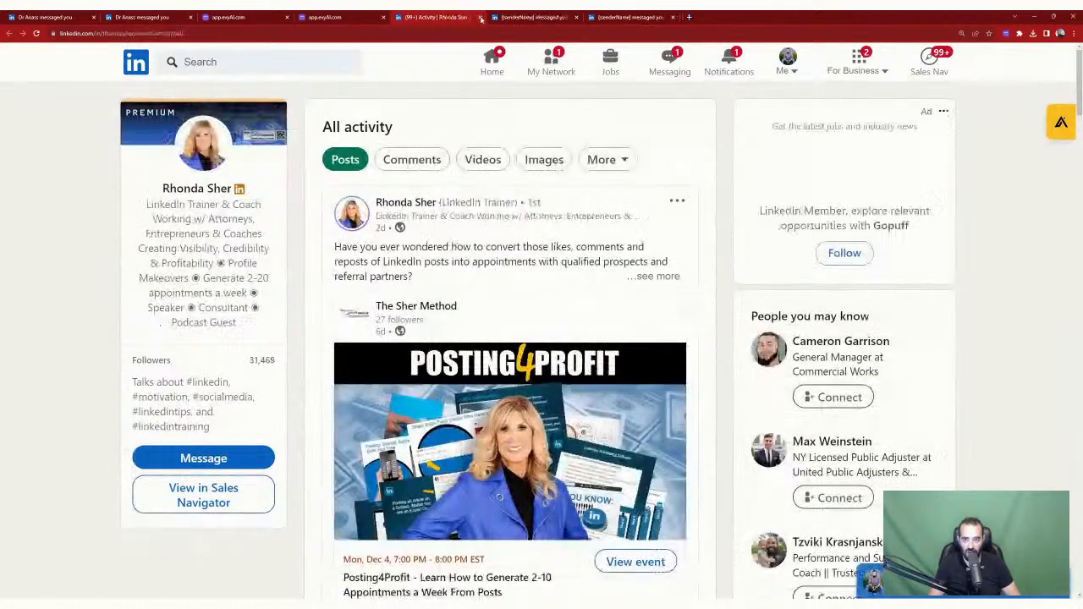
click(479, 18)
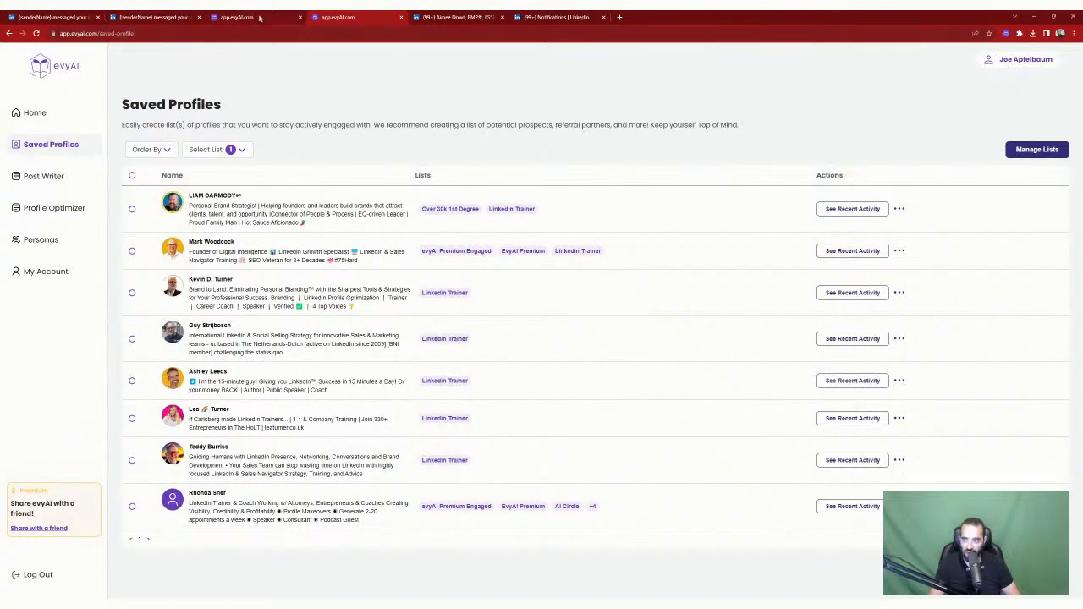
Step: Glance at evyAI's Post Writer and Profile Optimizer pages, then return to the Home dashboard of recent comments
click(43, 176)
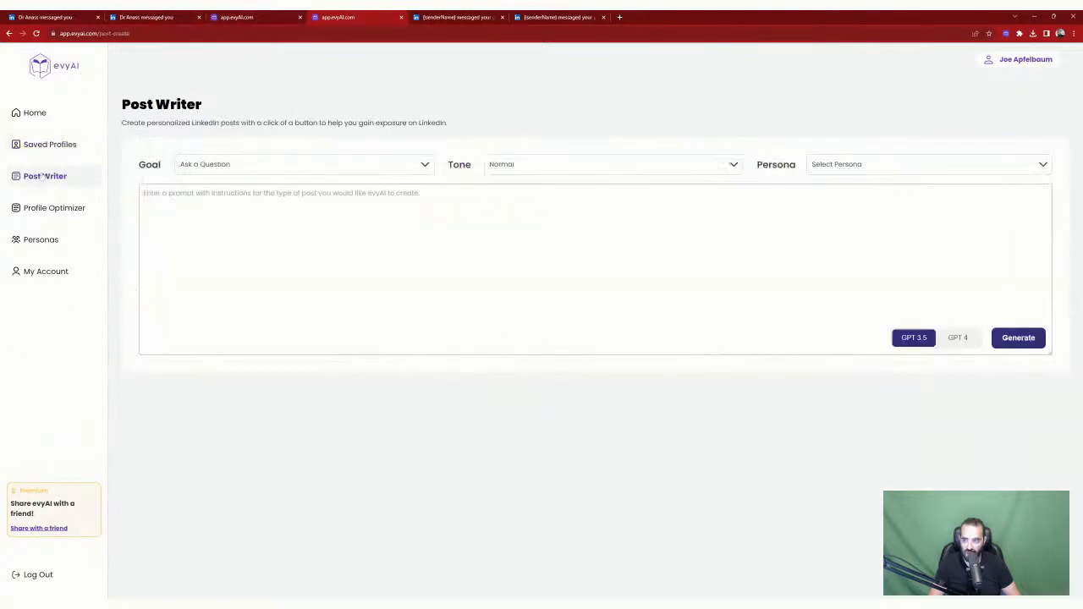
click(67, 207)
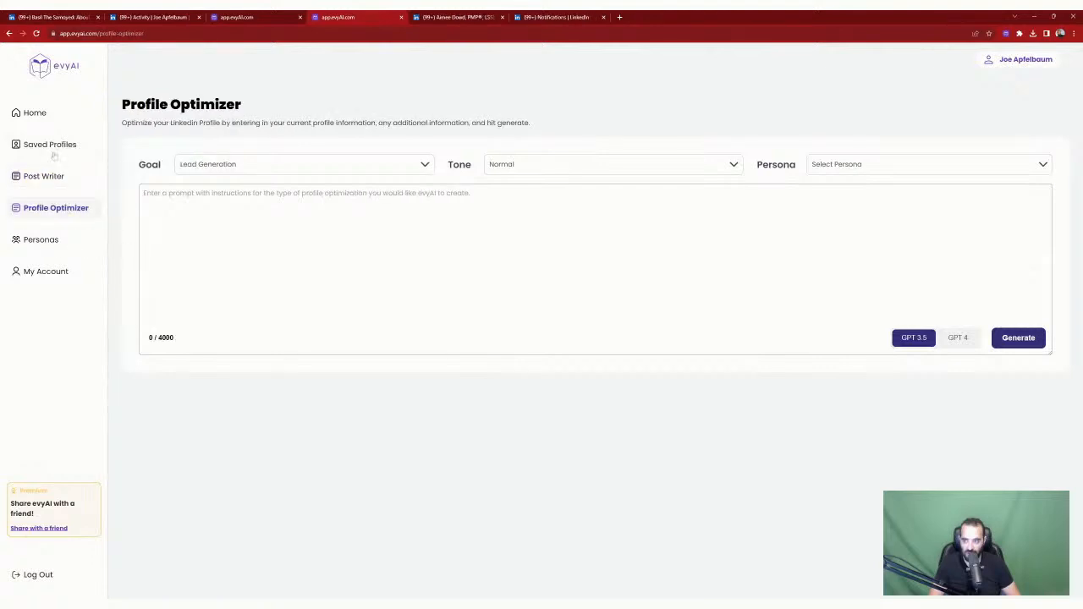
click(44, 115)
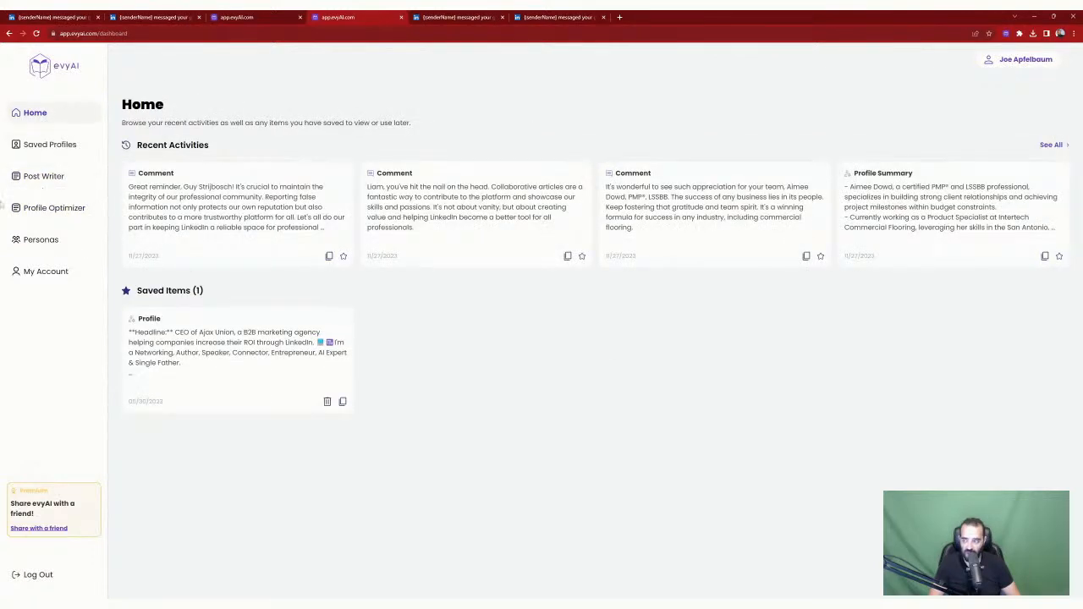